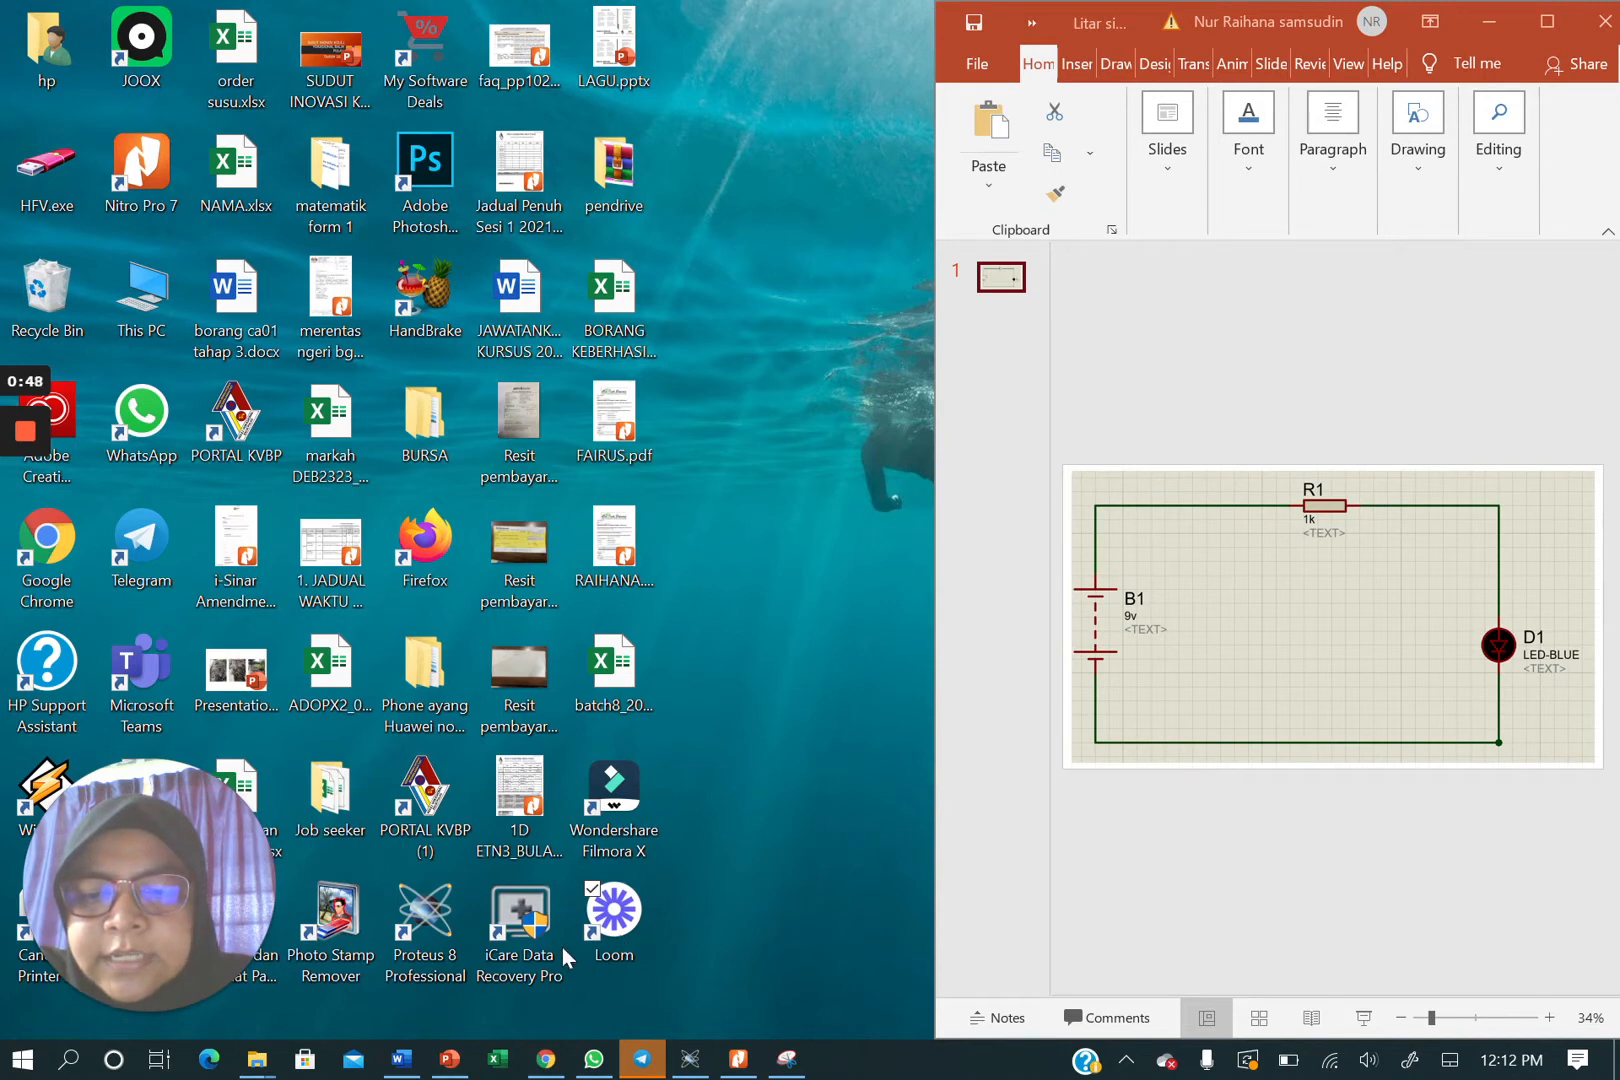
# - Switch to Chrome, open the Tinkercad circuit tab and return to the circuits dashboard
pyautogui.click(546, 1060)
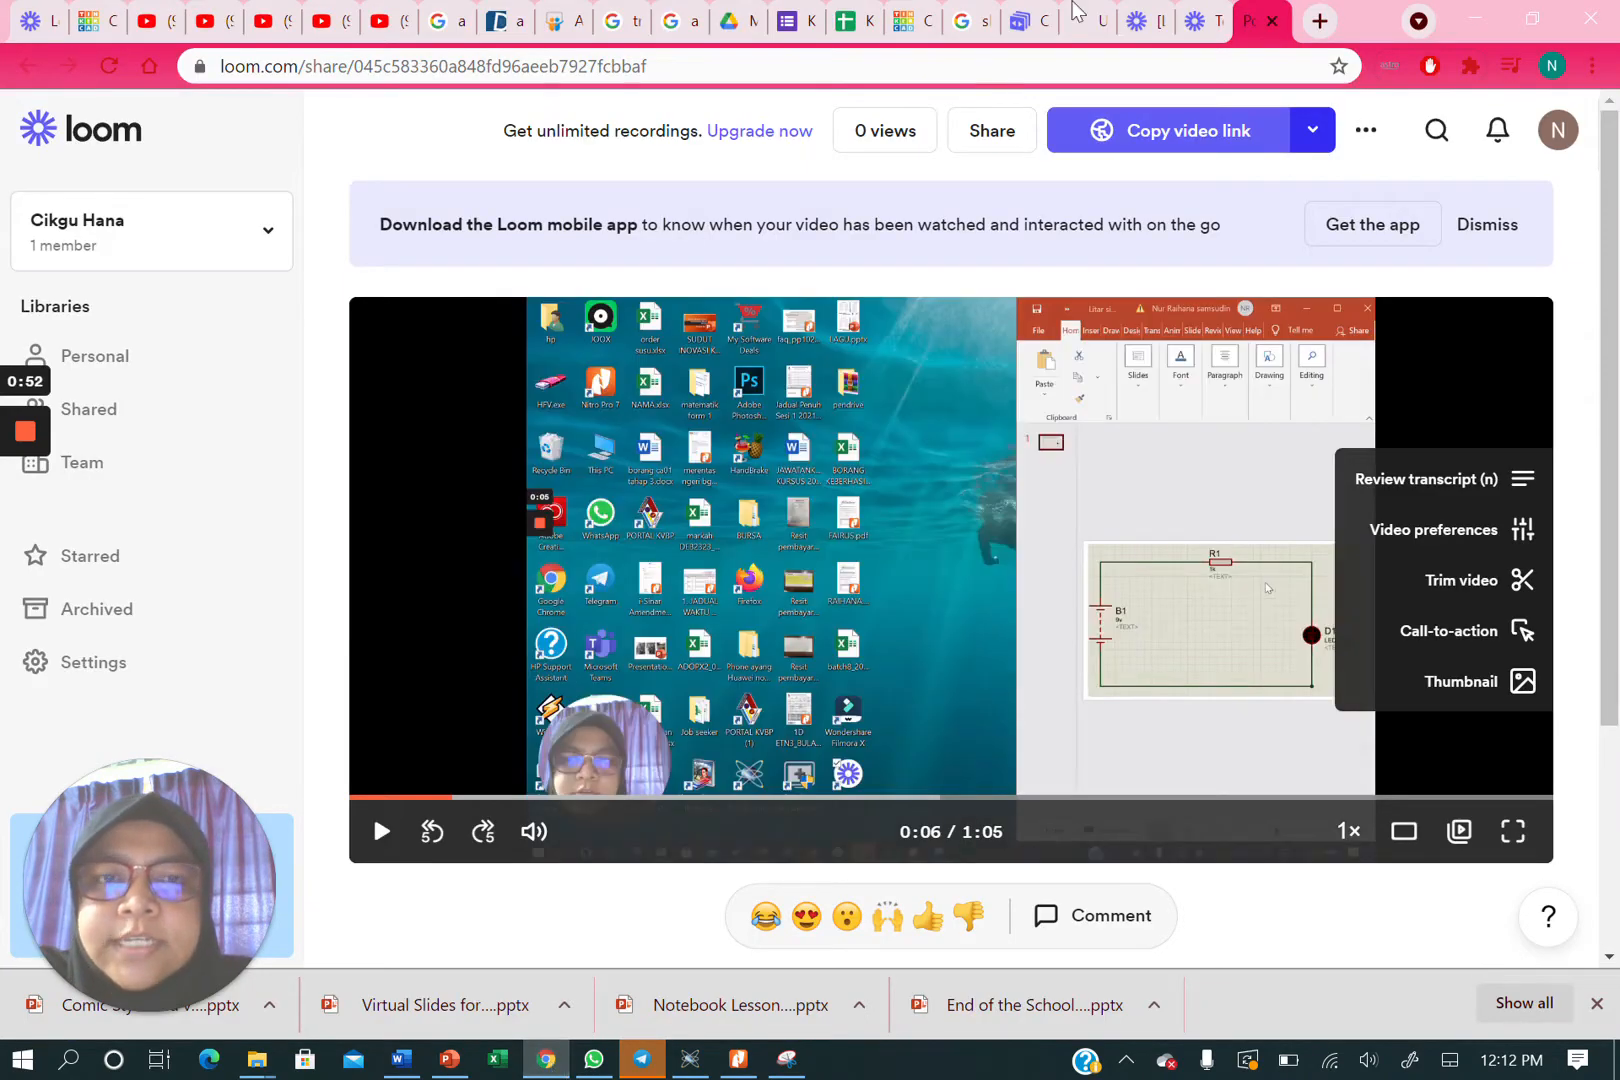
pyautogui.click(918, 30)
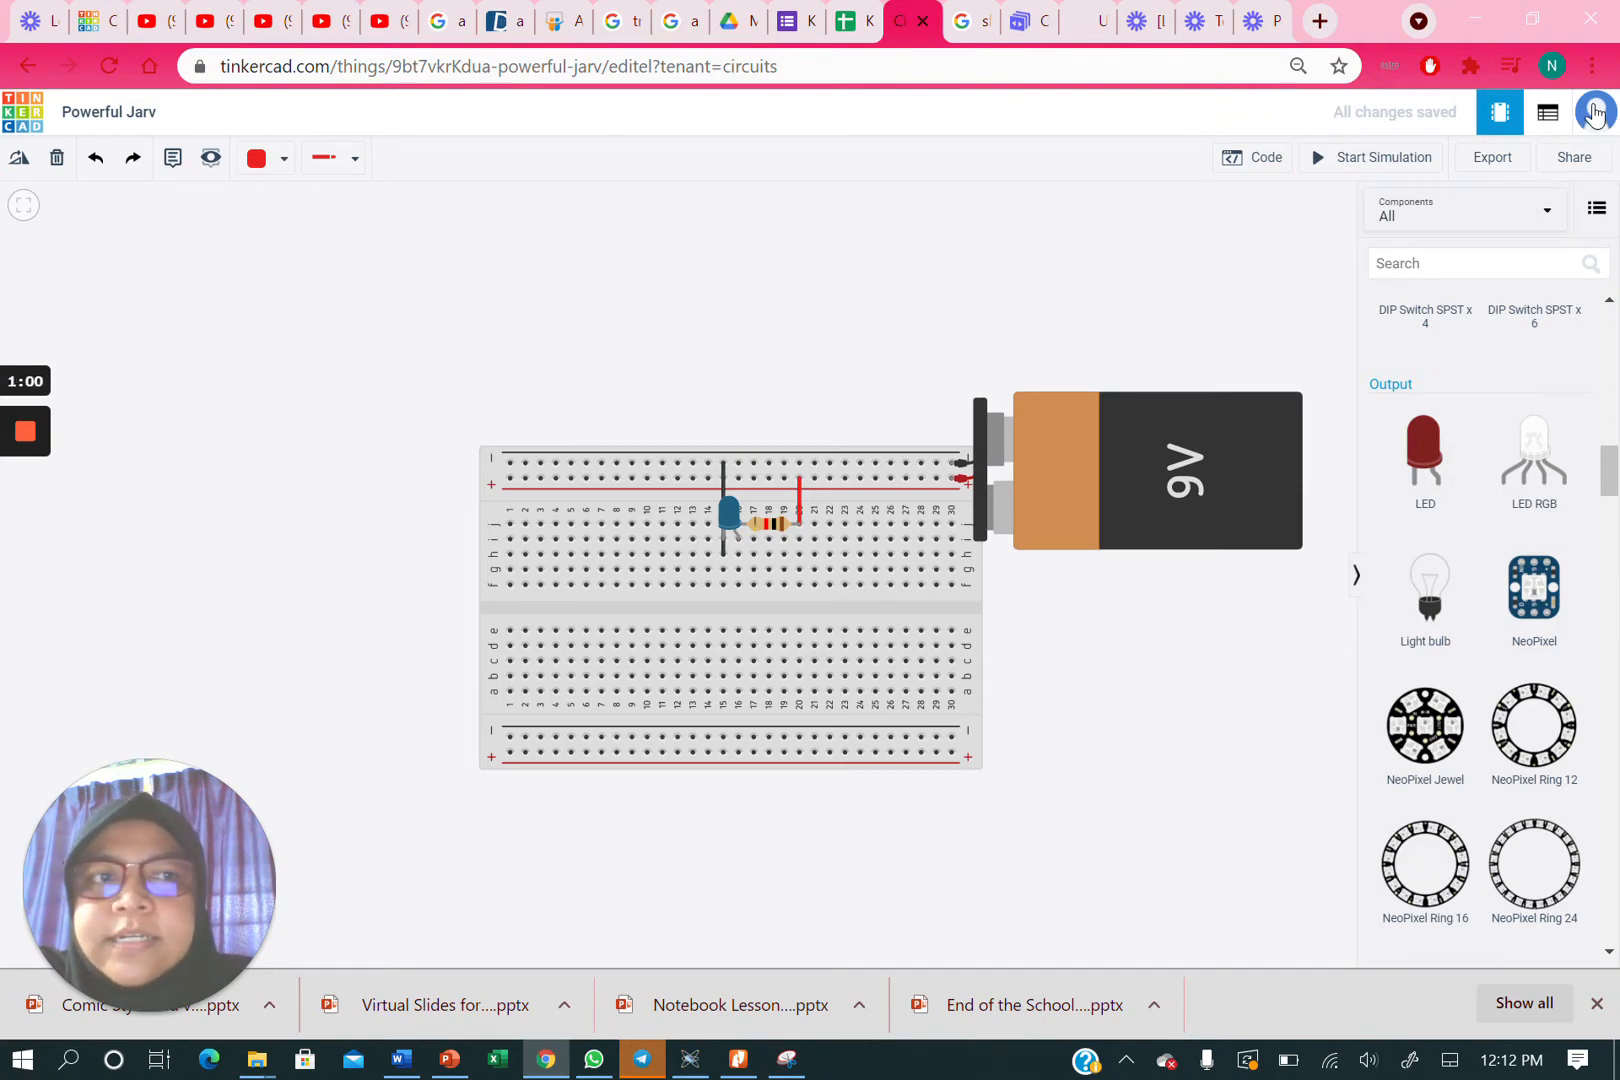
pyautogui.click(20, 108)
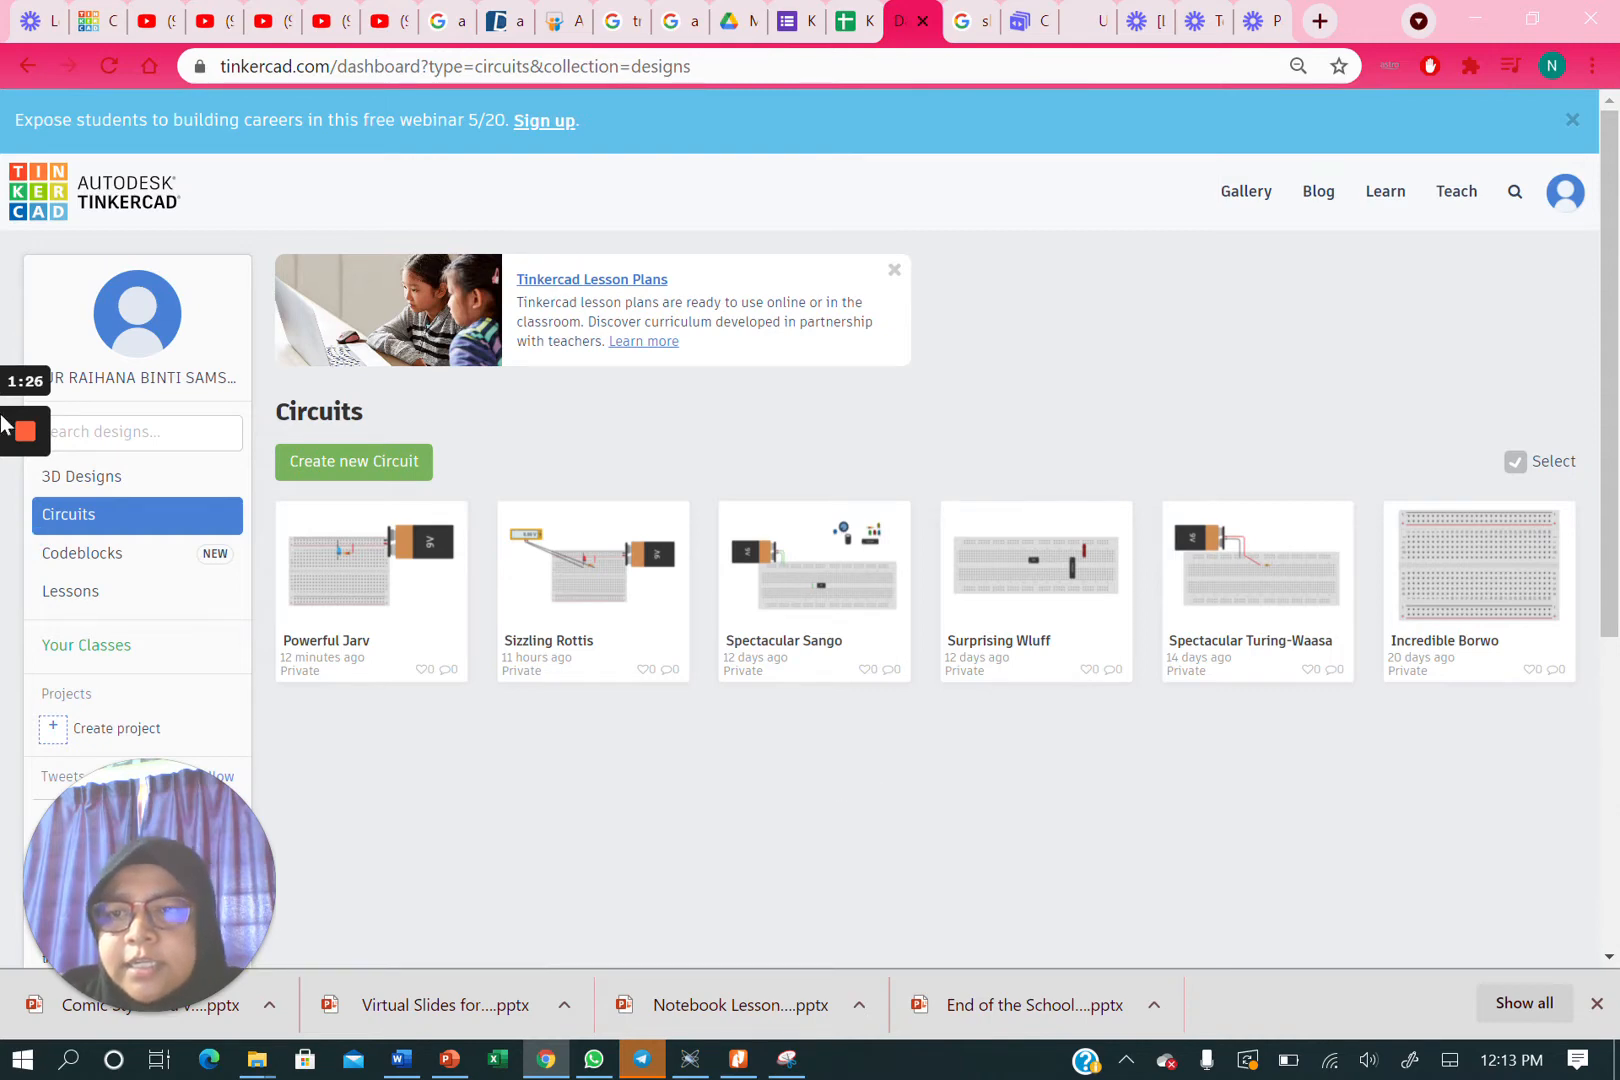
pyautogui.moveTo(40, 405)
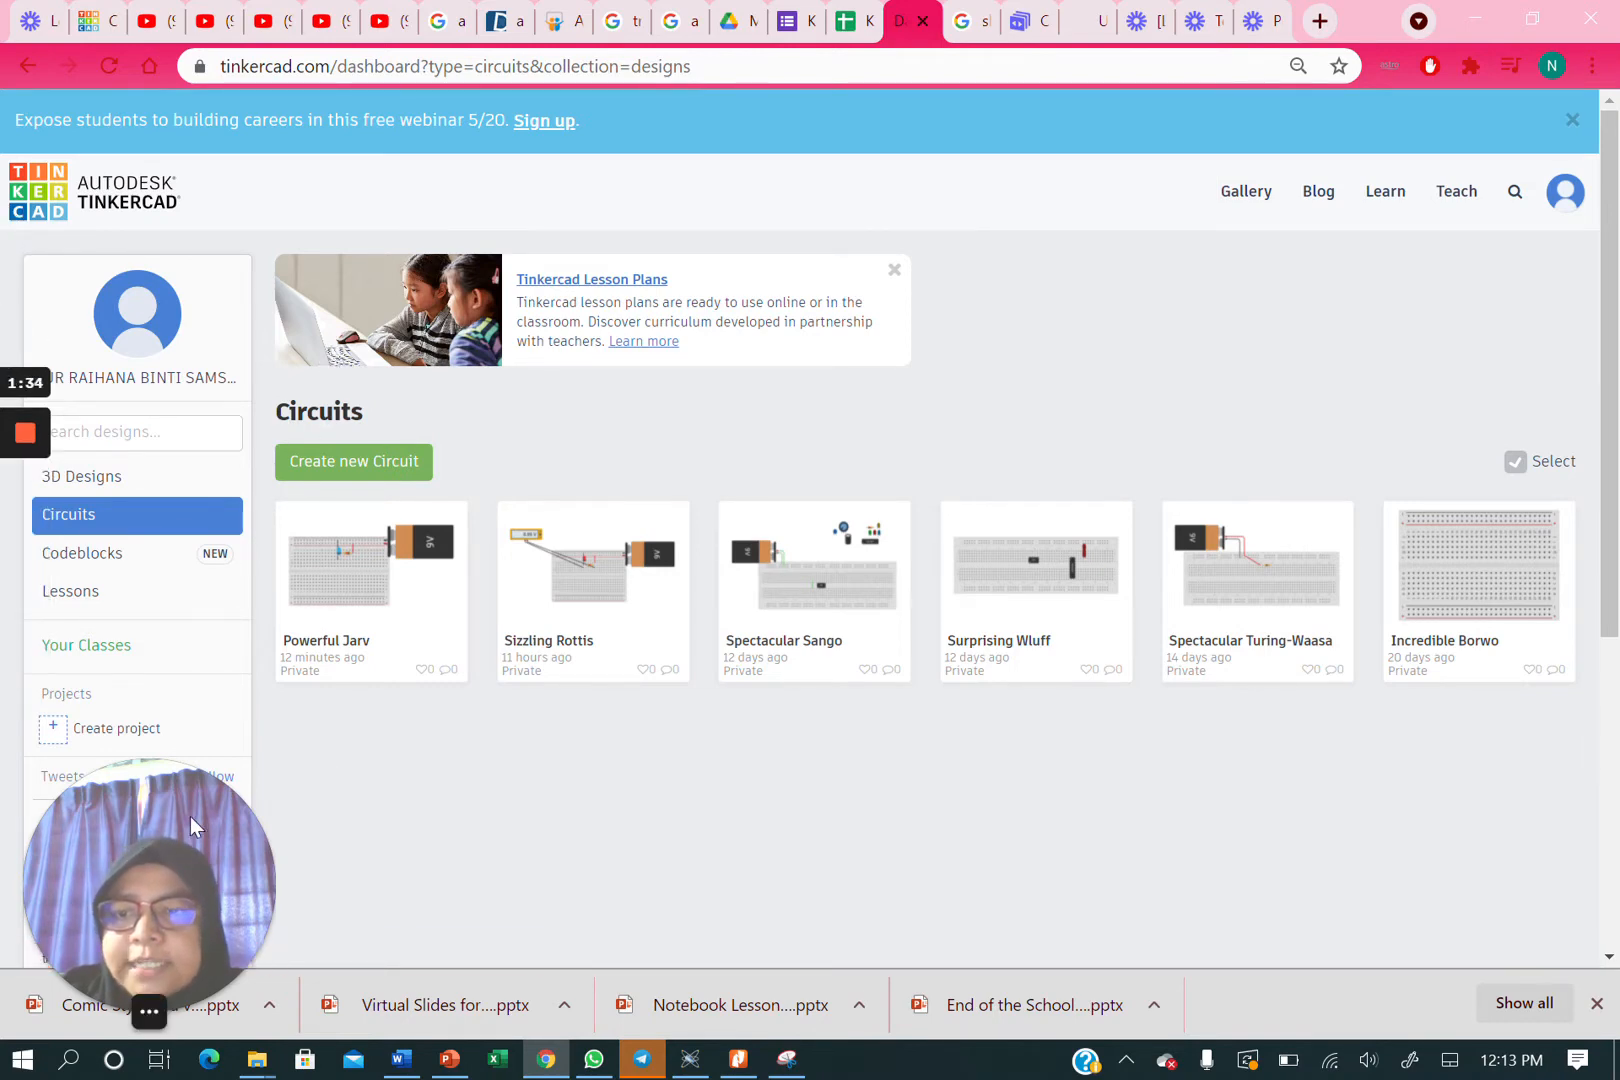
pyautogui.moveTo(190, 816); pyautogui.dragTo(1362, 106)
pyautogui.moveTo(1535, 41); pyautogui.dragTo(1538, 44)
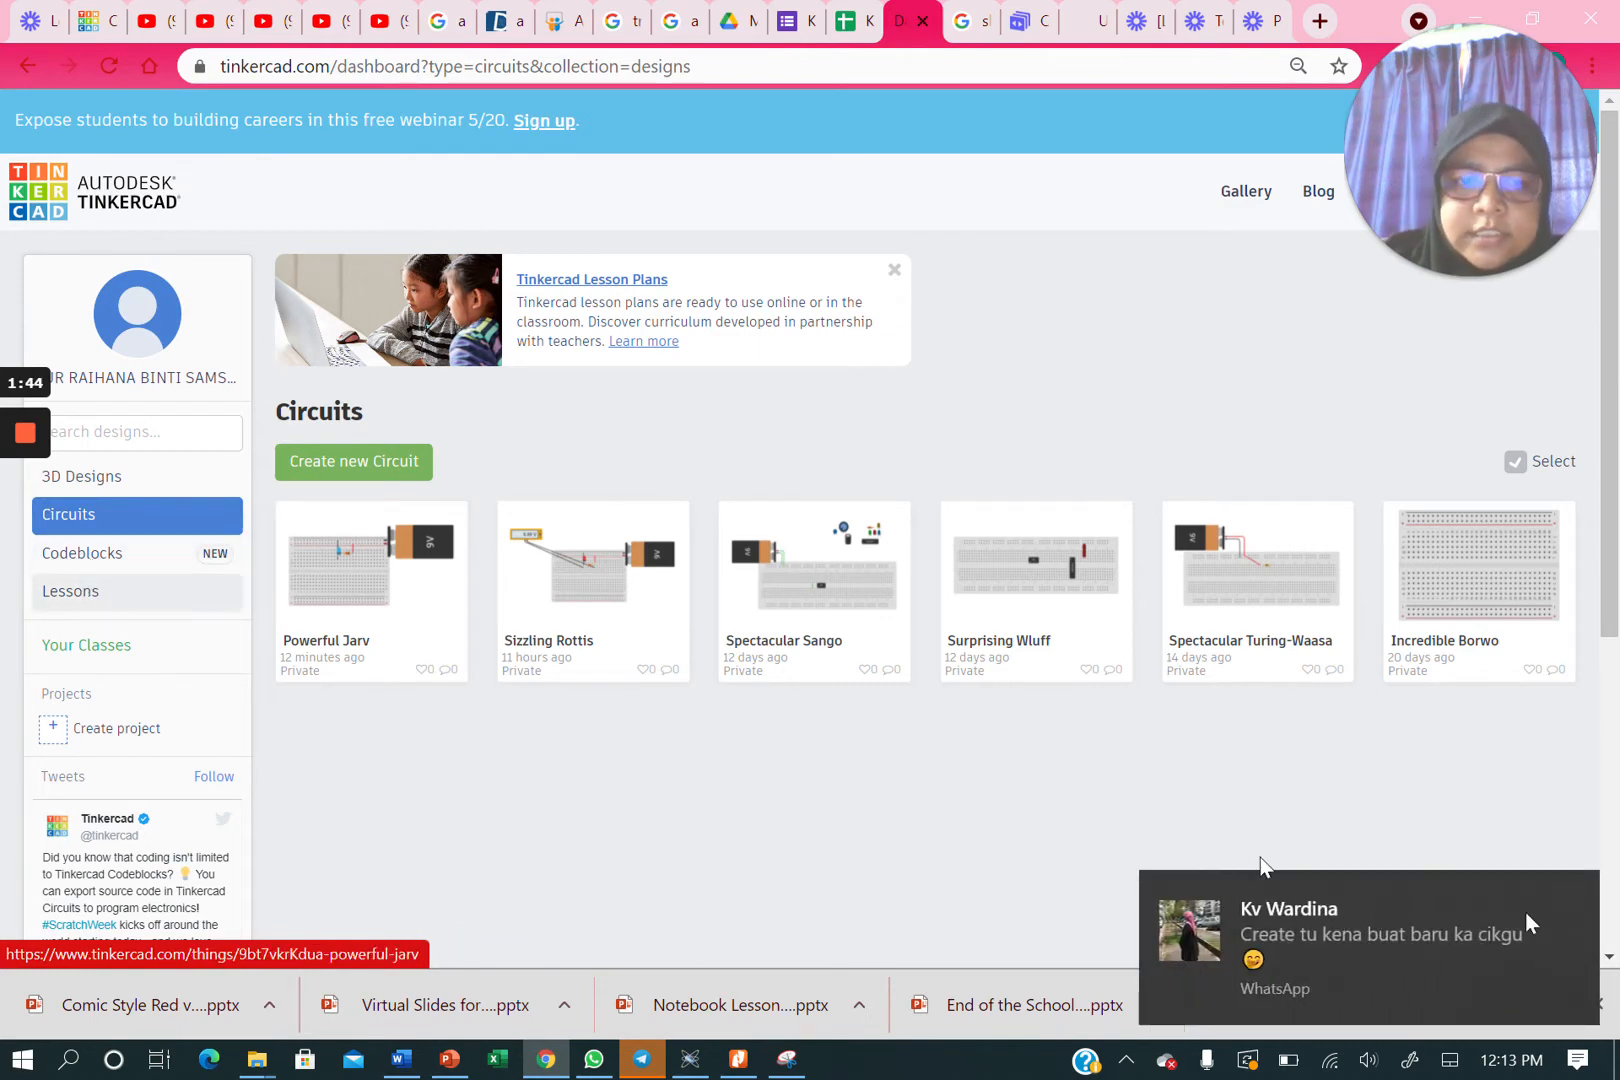
pyautogui.click(1575, 894)
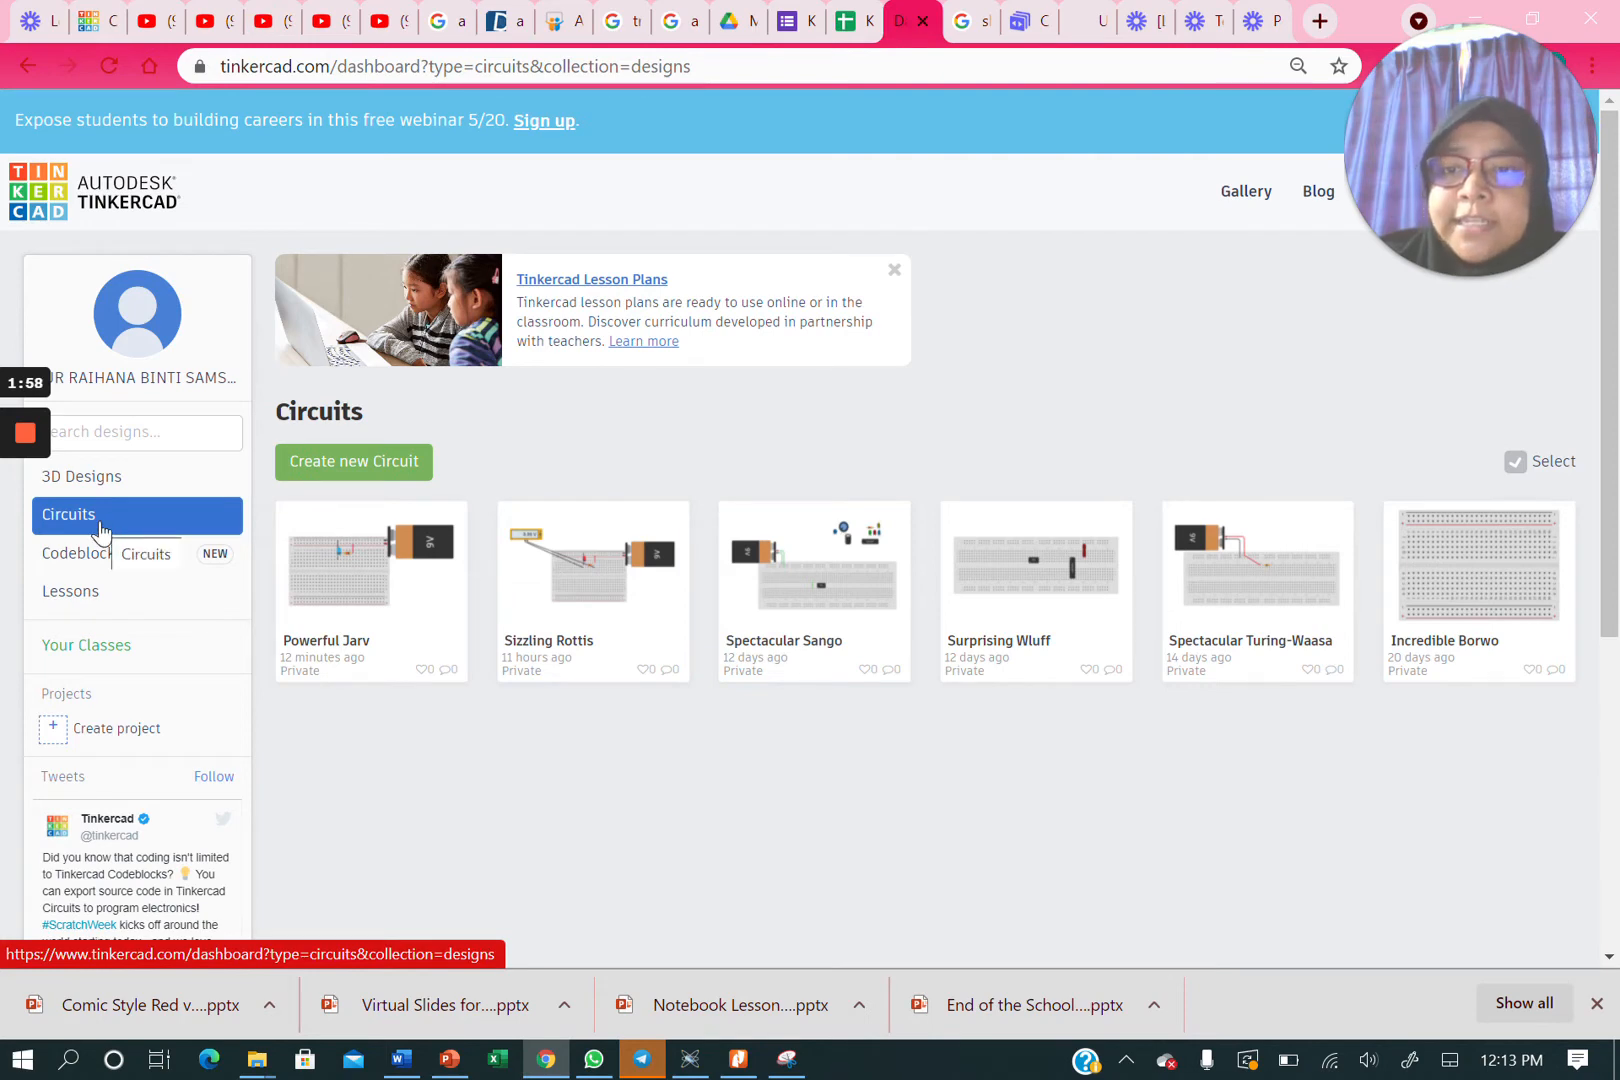
# - Create a blank circuit, return to the Circuits list and create another blank circuit
pyautogui.click(365, 465)
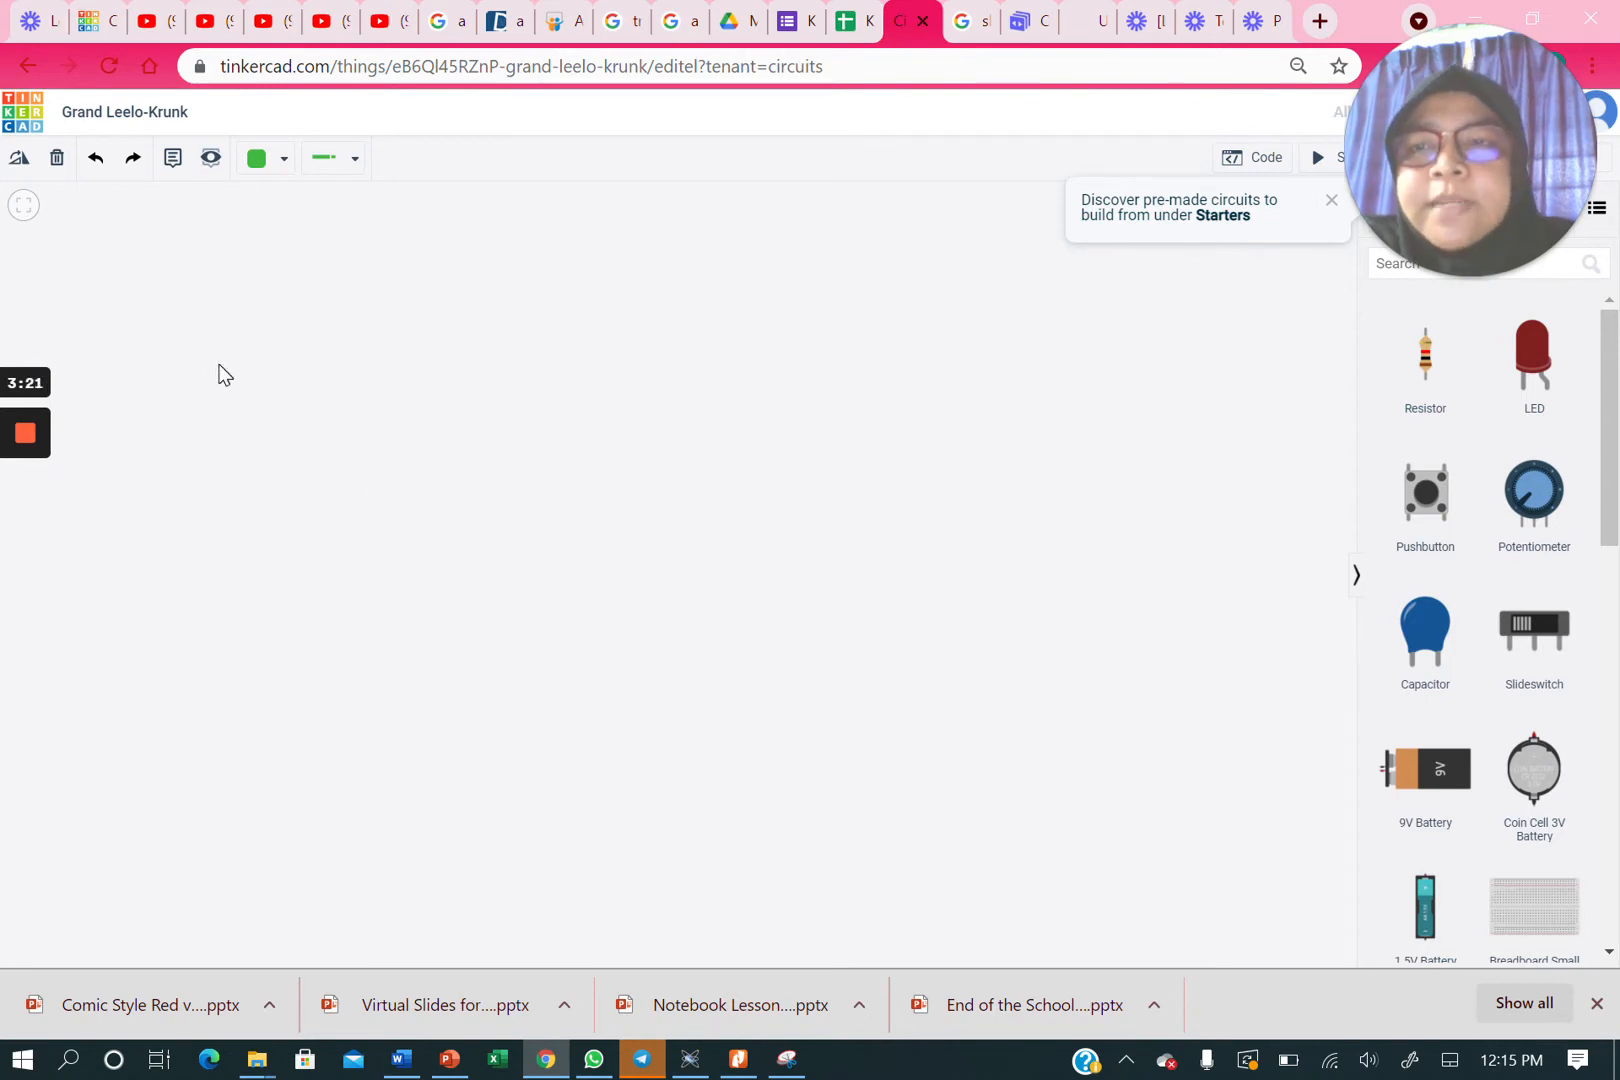
pyautogui.click(33, 116)
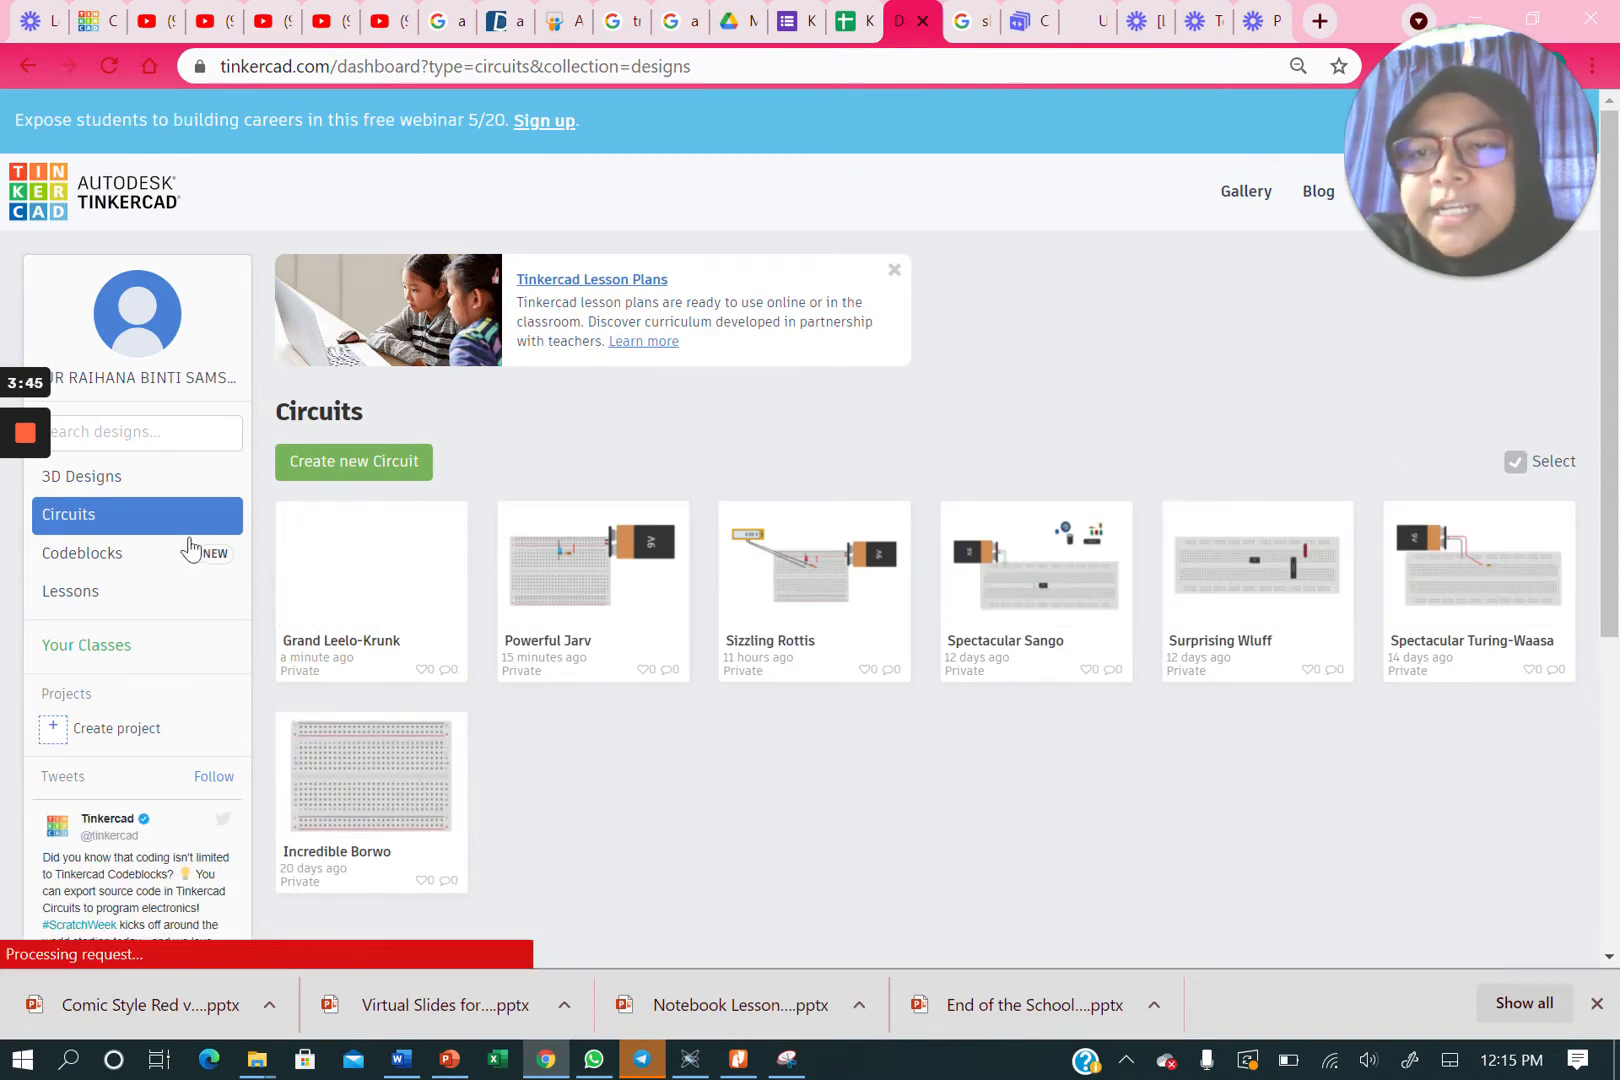
pyautogui.click(93, 520)
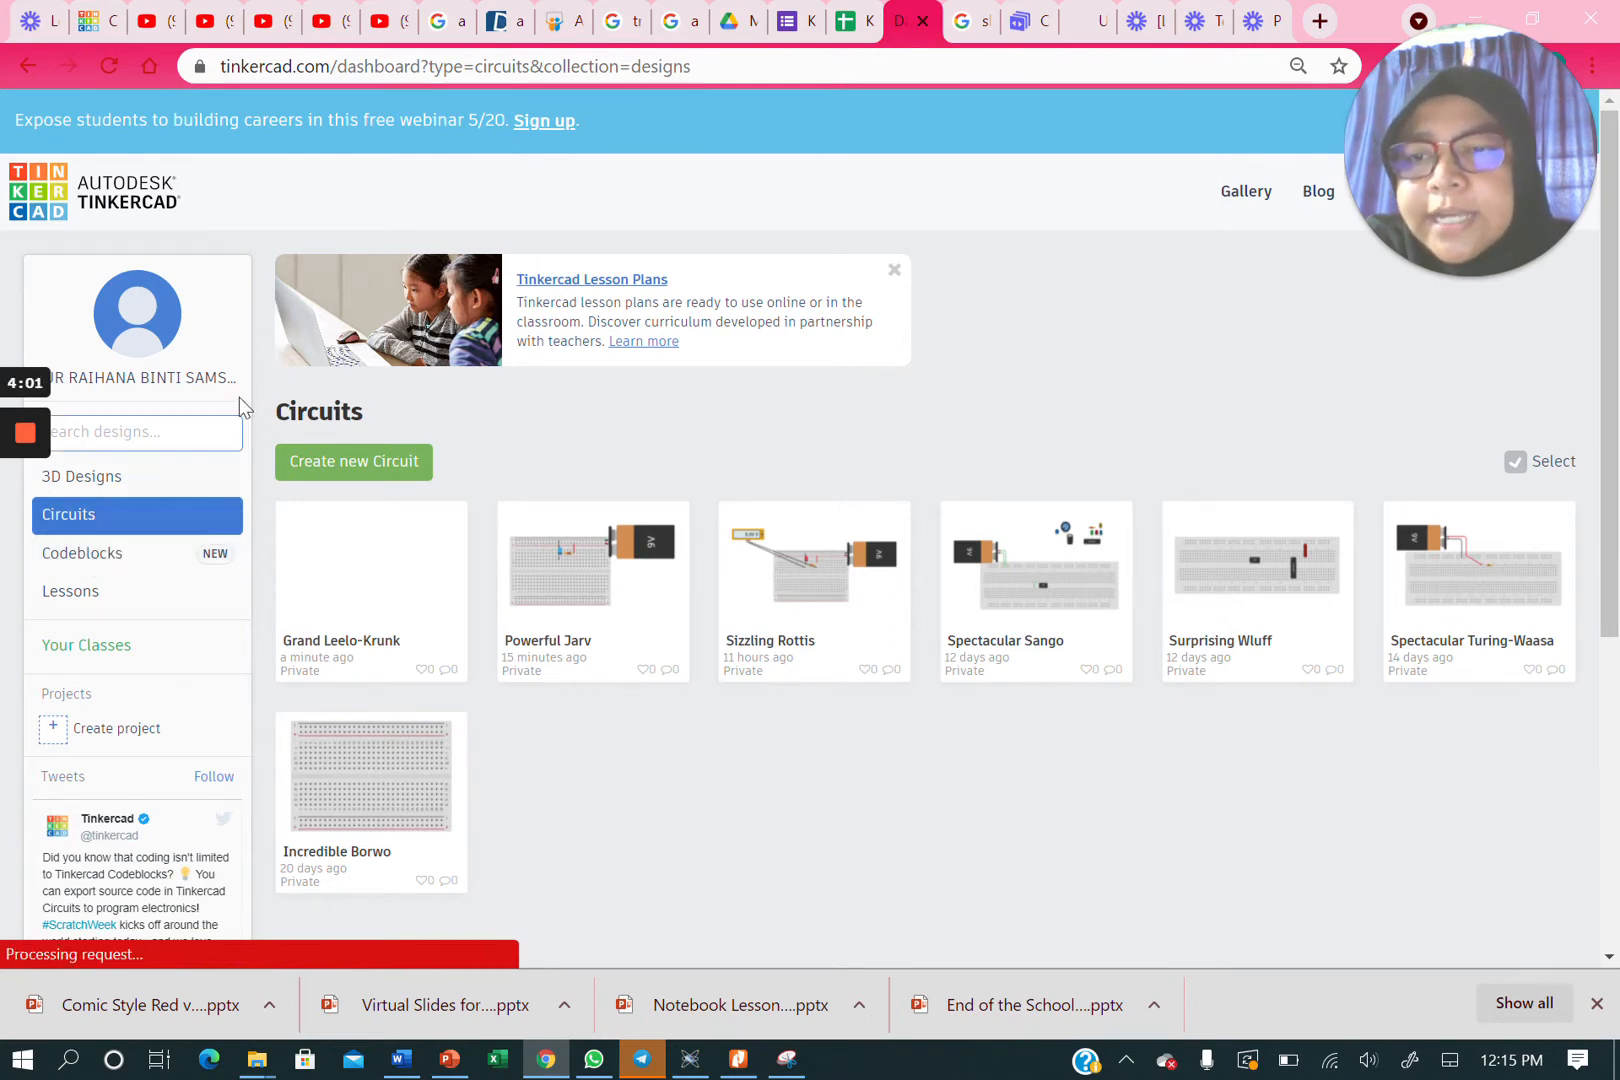
pyautogui.click(349, 462)
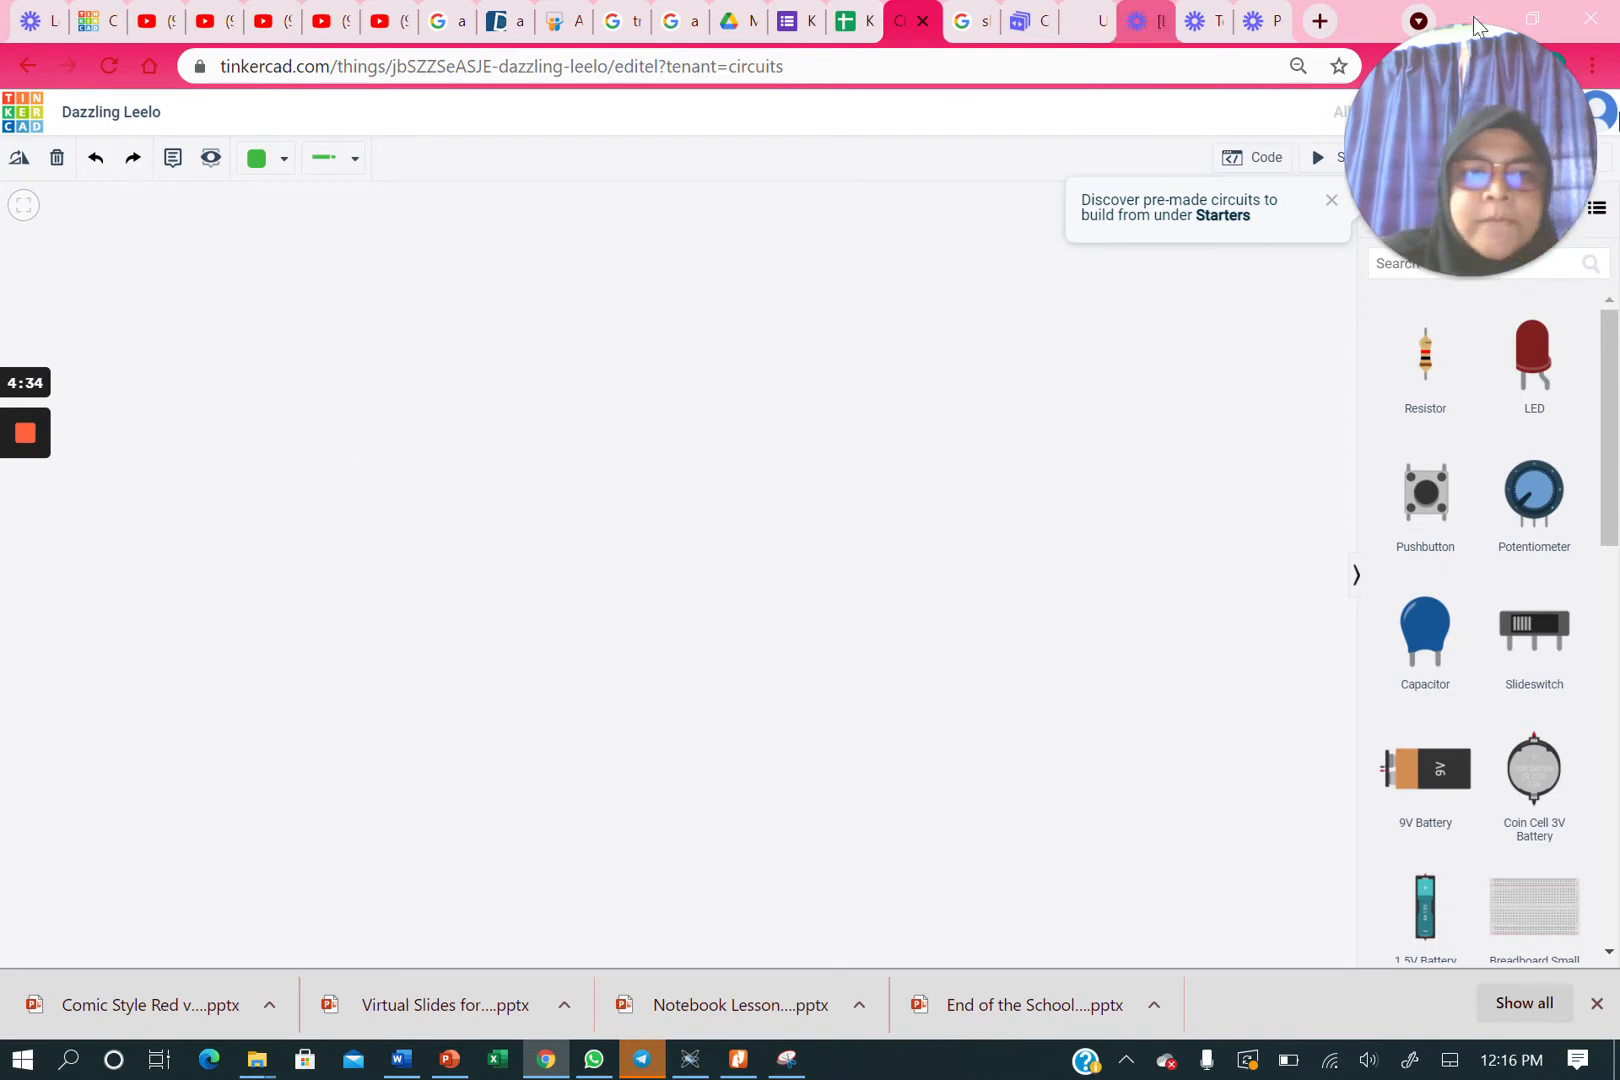
# - Dismiss the message notifications and switch to PowerPoint to examine the reference schematic with battery, resistor and LED
pyautogui.moveTo(1504, 81); pyautogui.dragTo(5, 915)
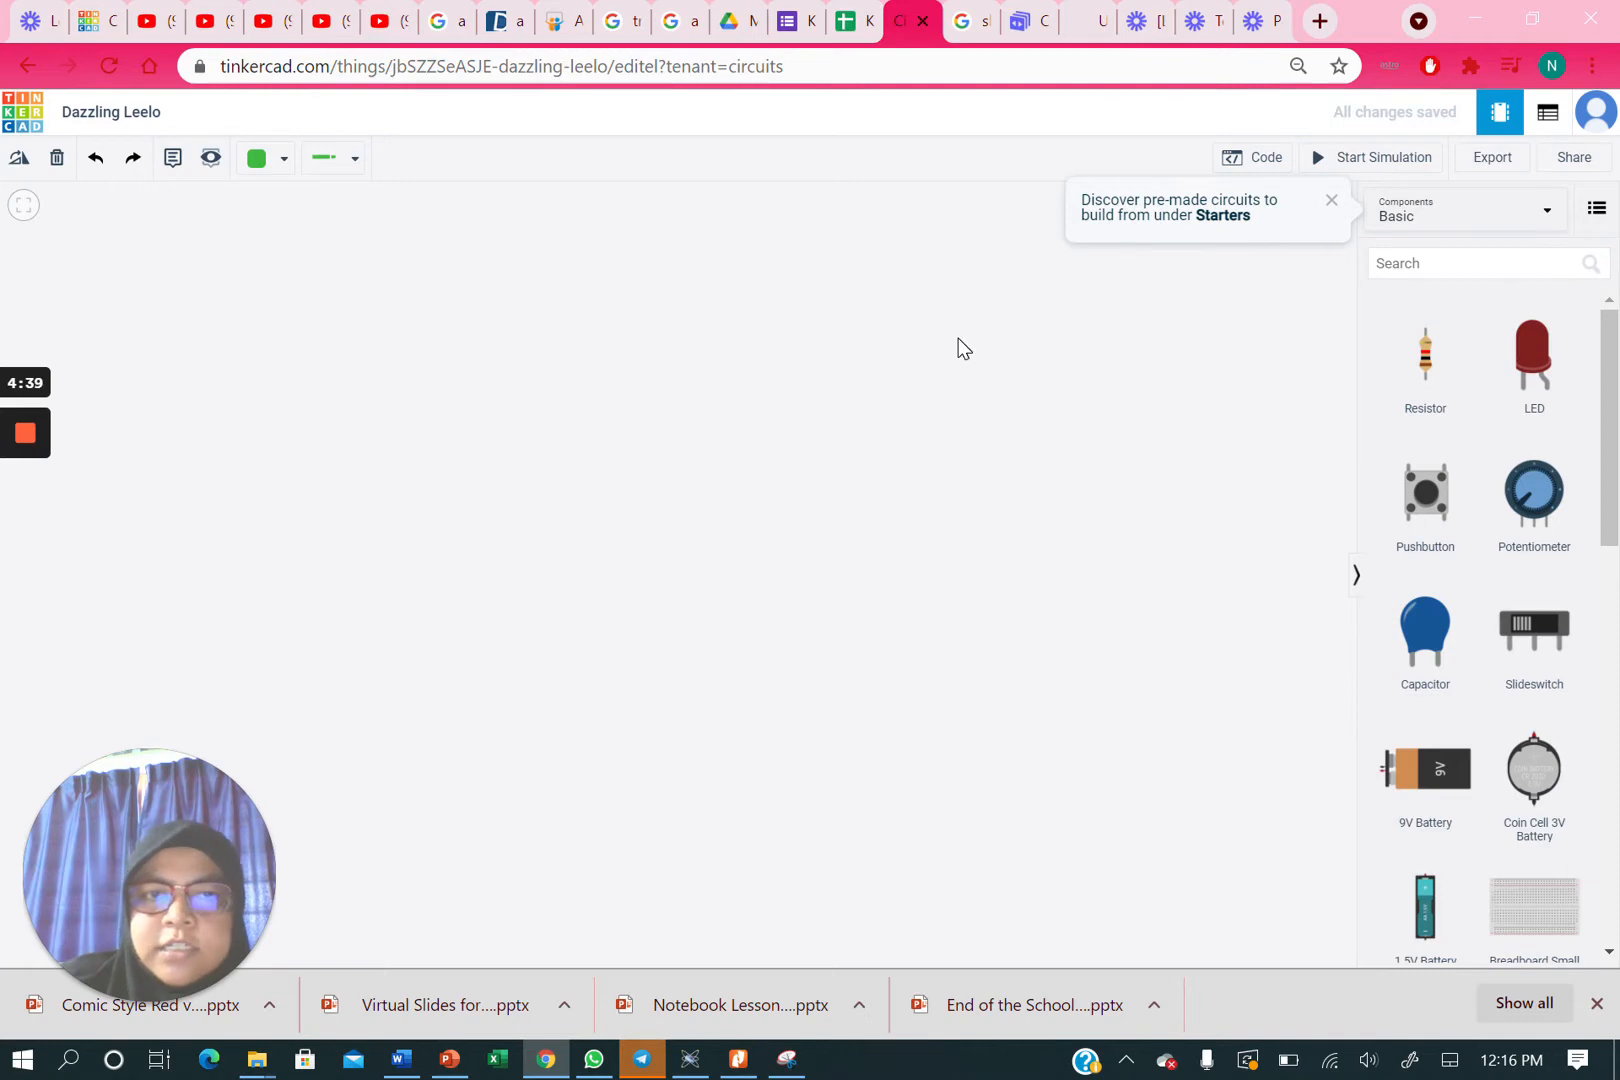
pyautogui.moveTo(720, 1062)
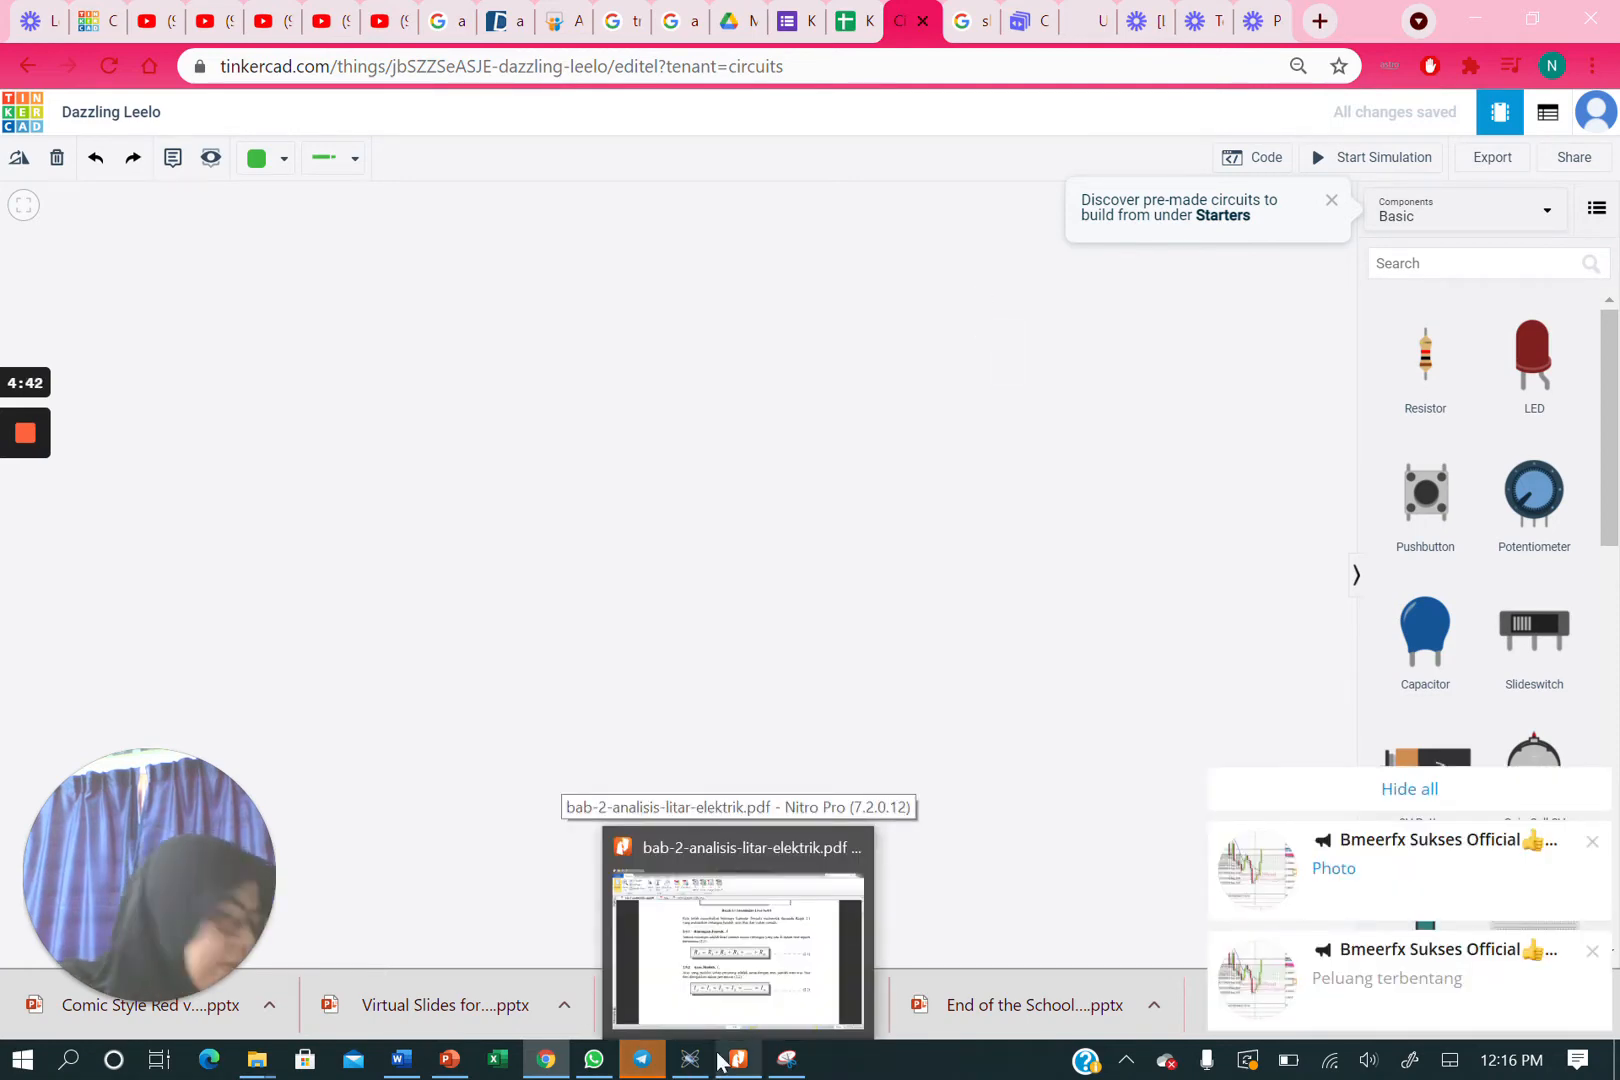
pyautogui.click(1418, 792)
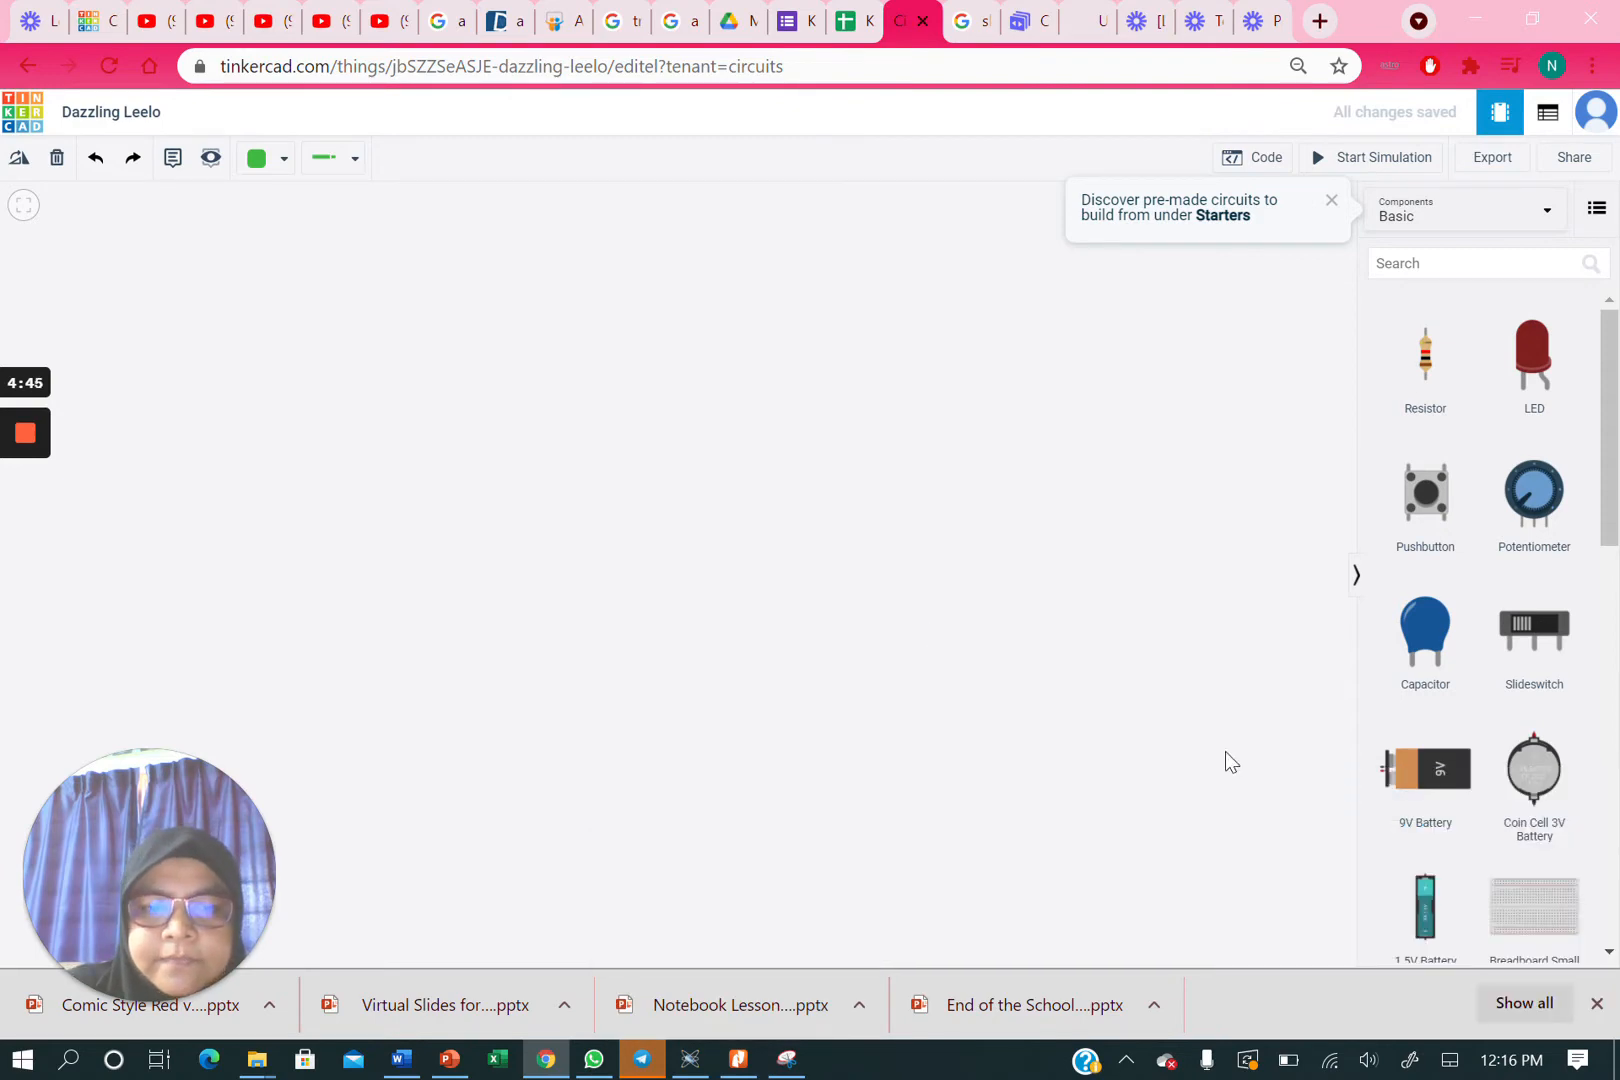
pyautogui.click(449, 1058)
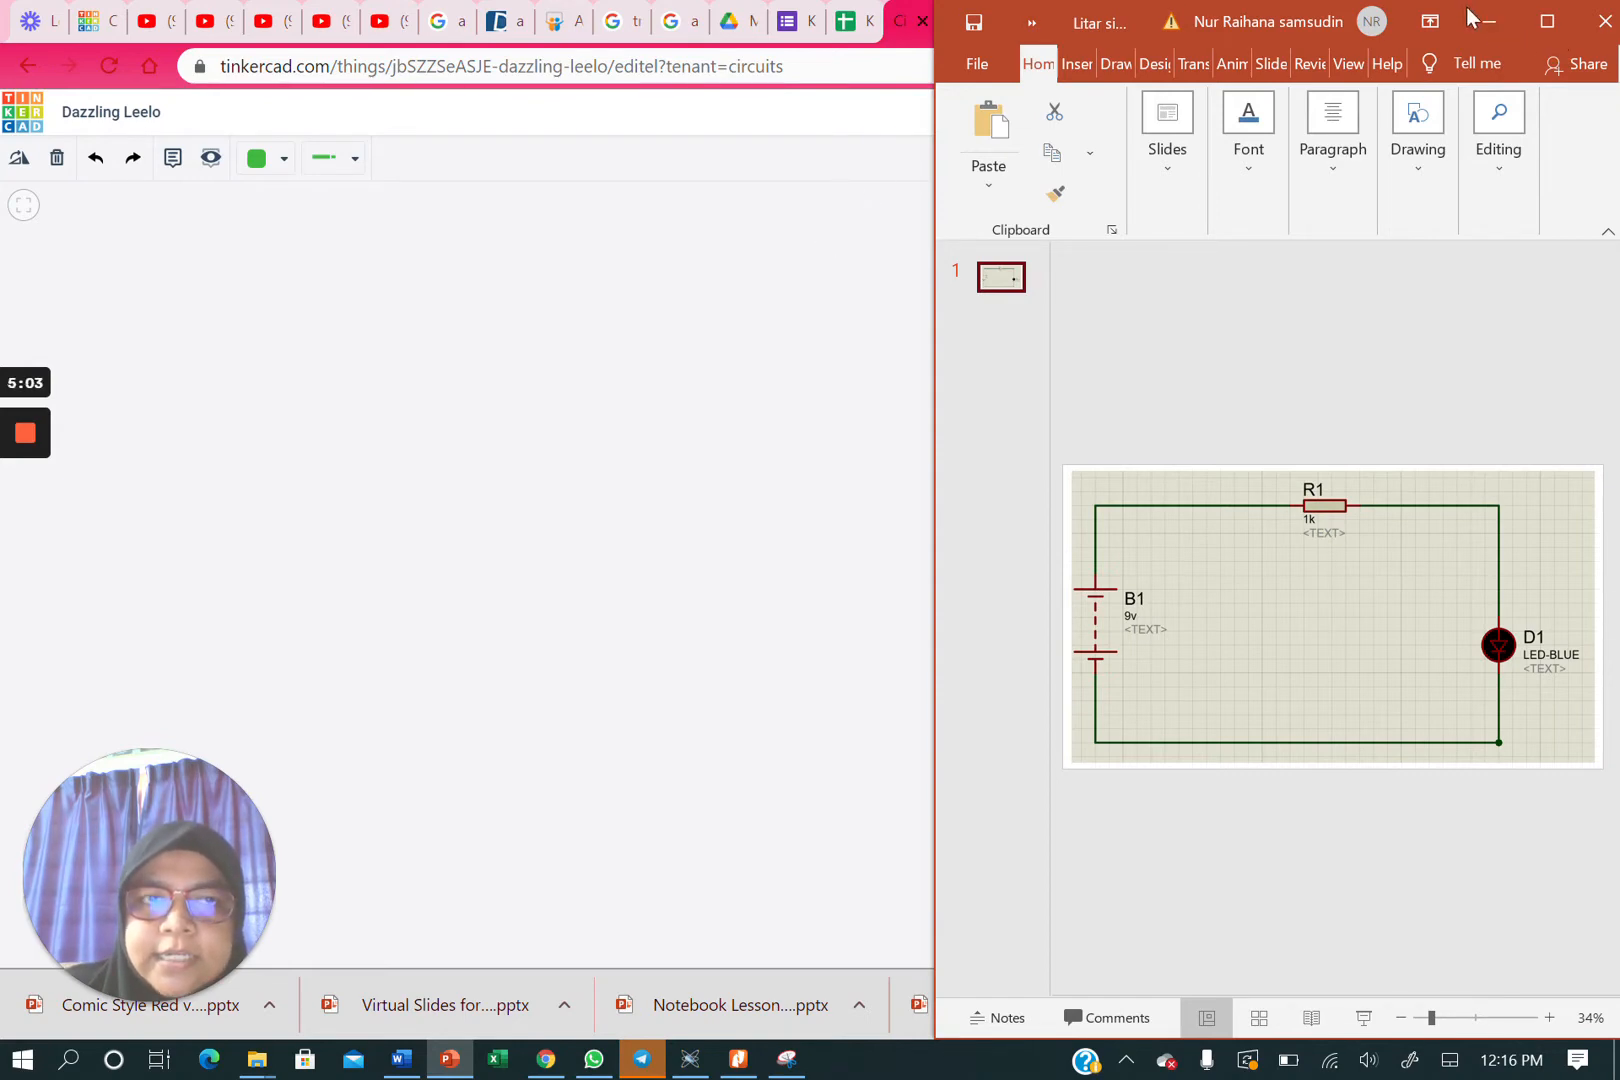
pyautogui.moveTo(27, 448)
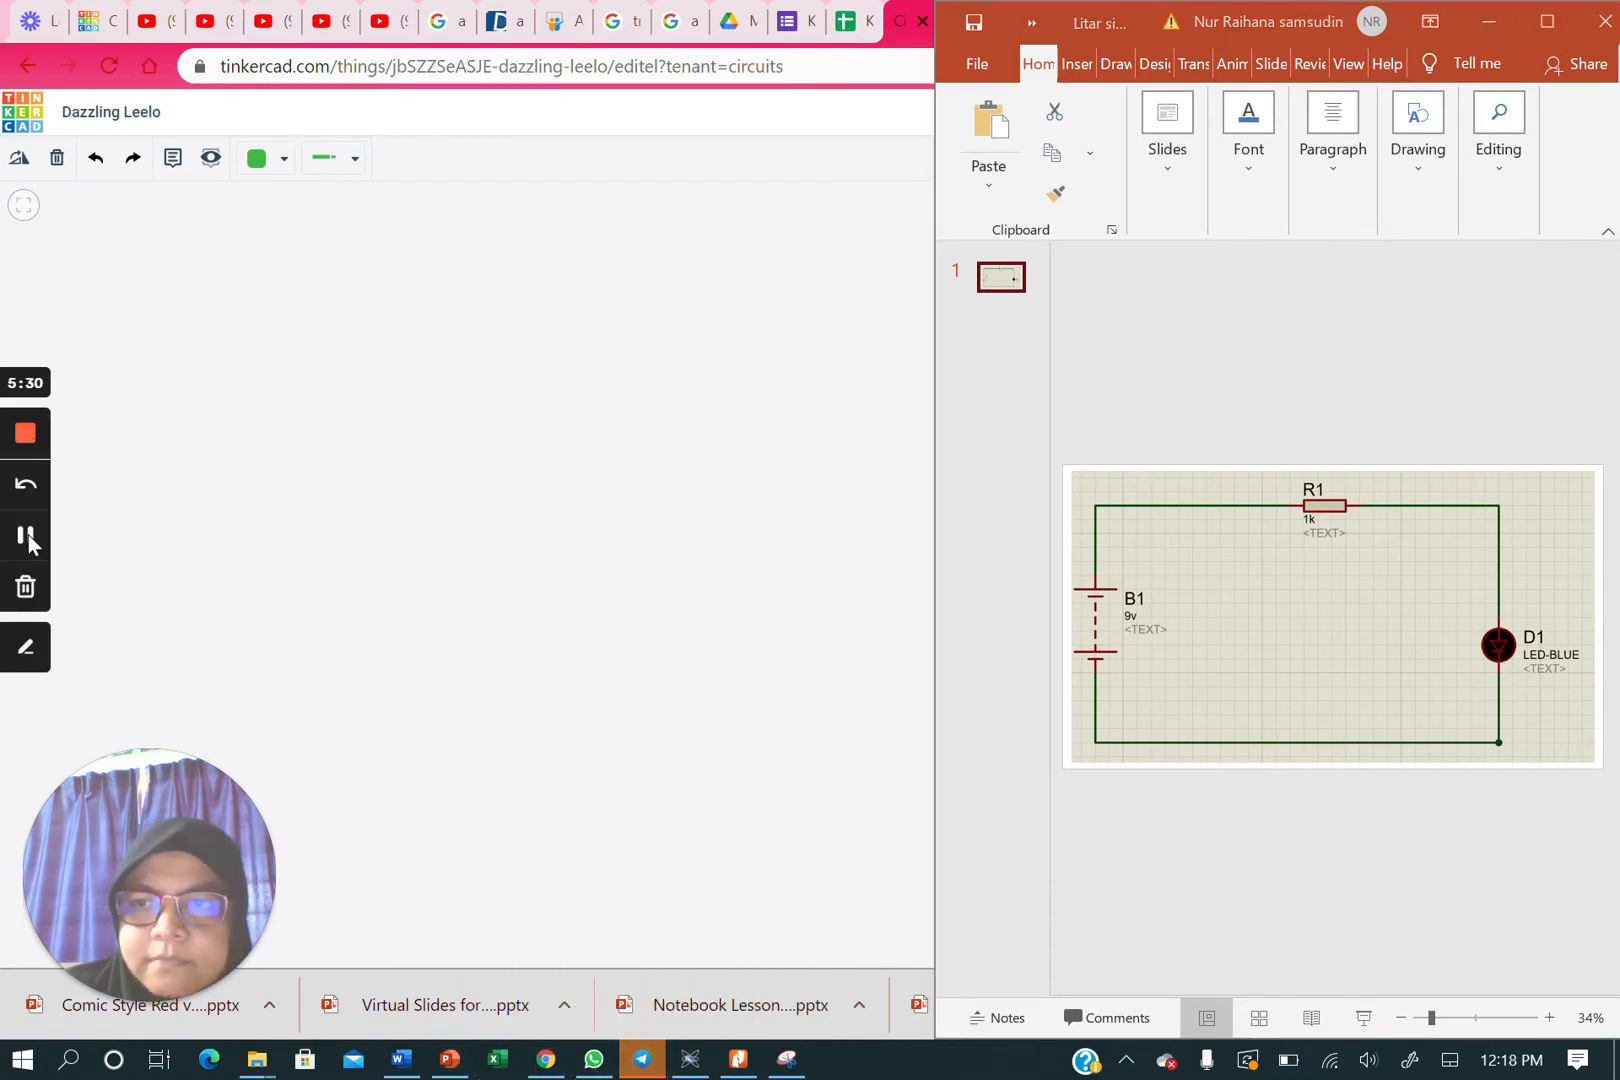
pyautogui.click(27, 538)
pyautogui.click(25, 538)
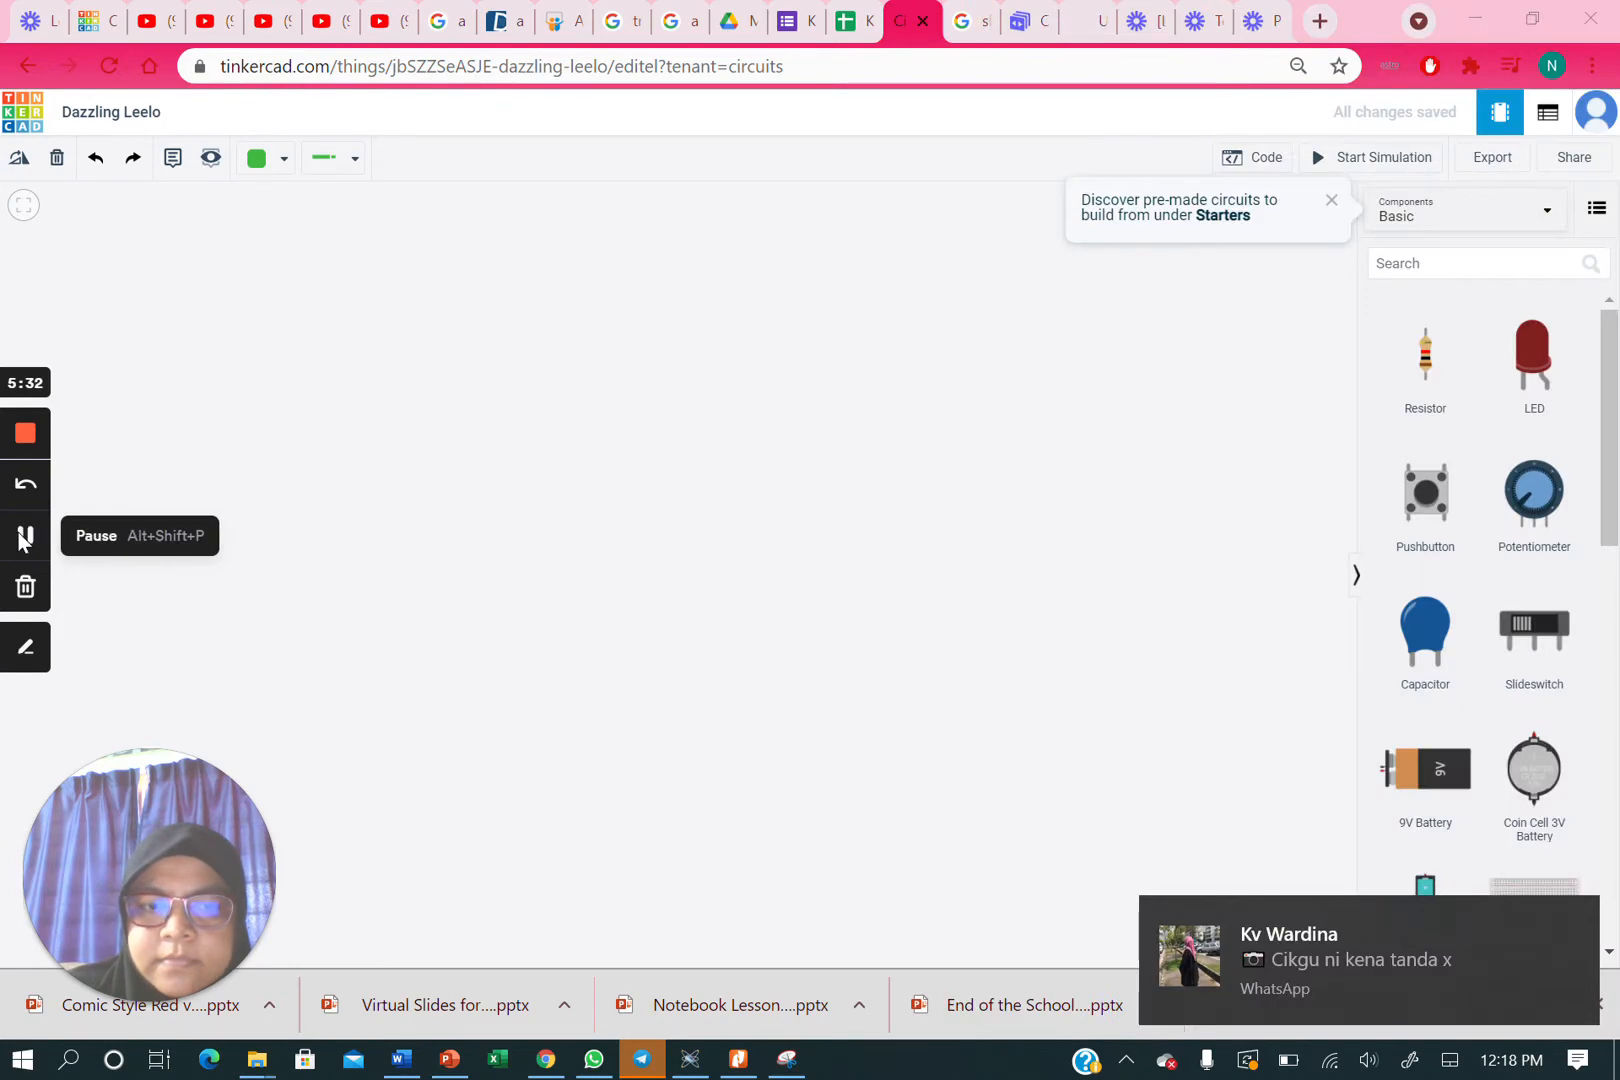
pyautogui.moveTo(1540, 945)
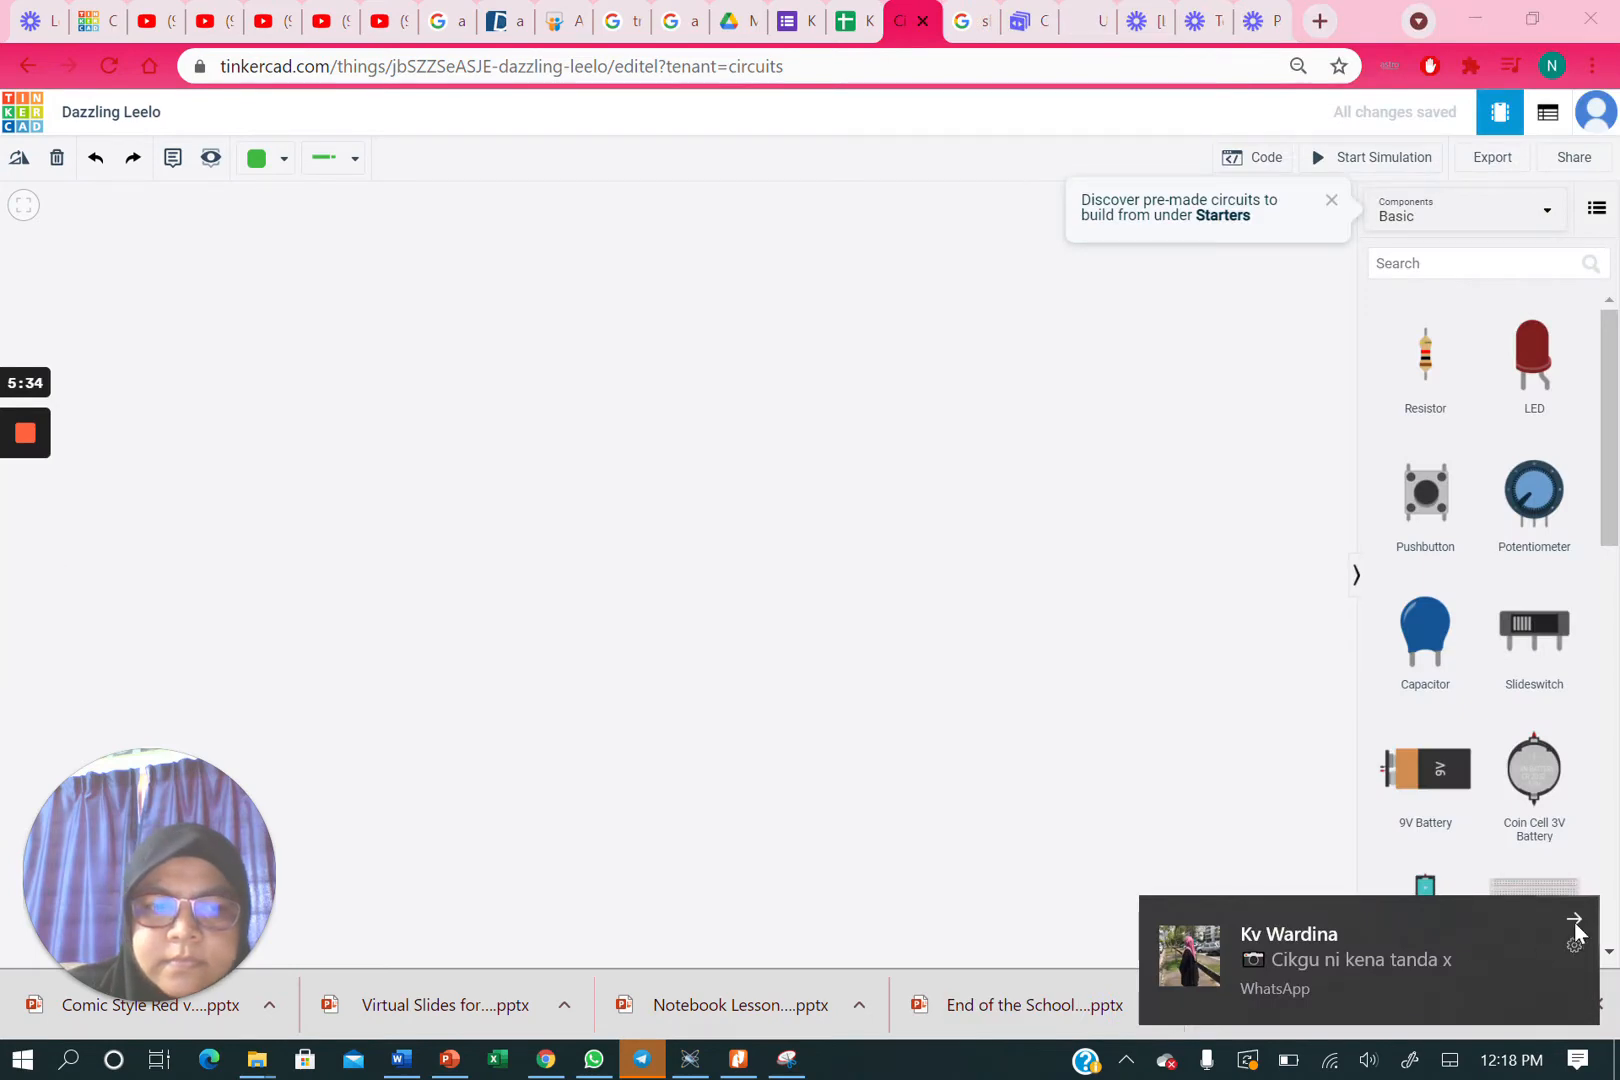
pyautogui.click(1574, 921)
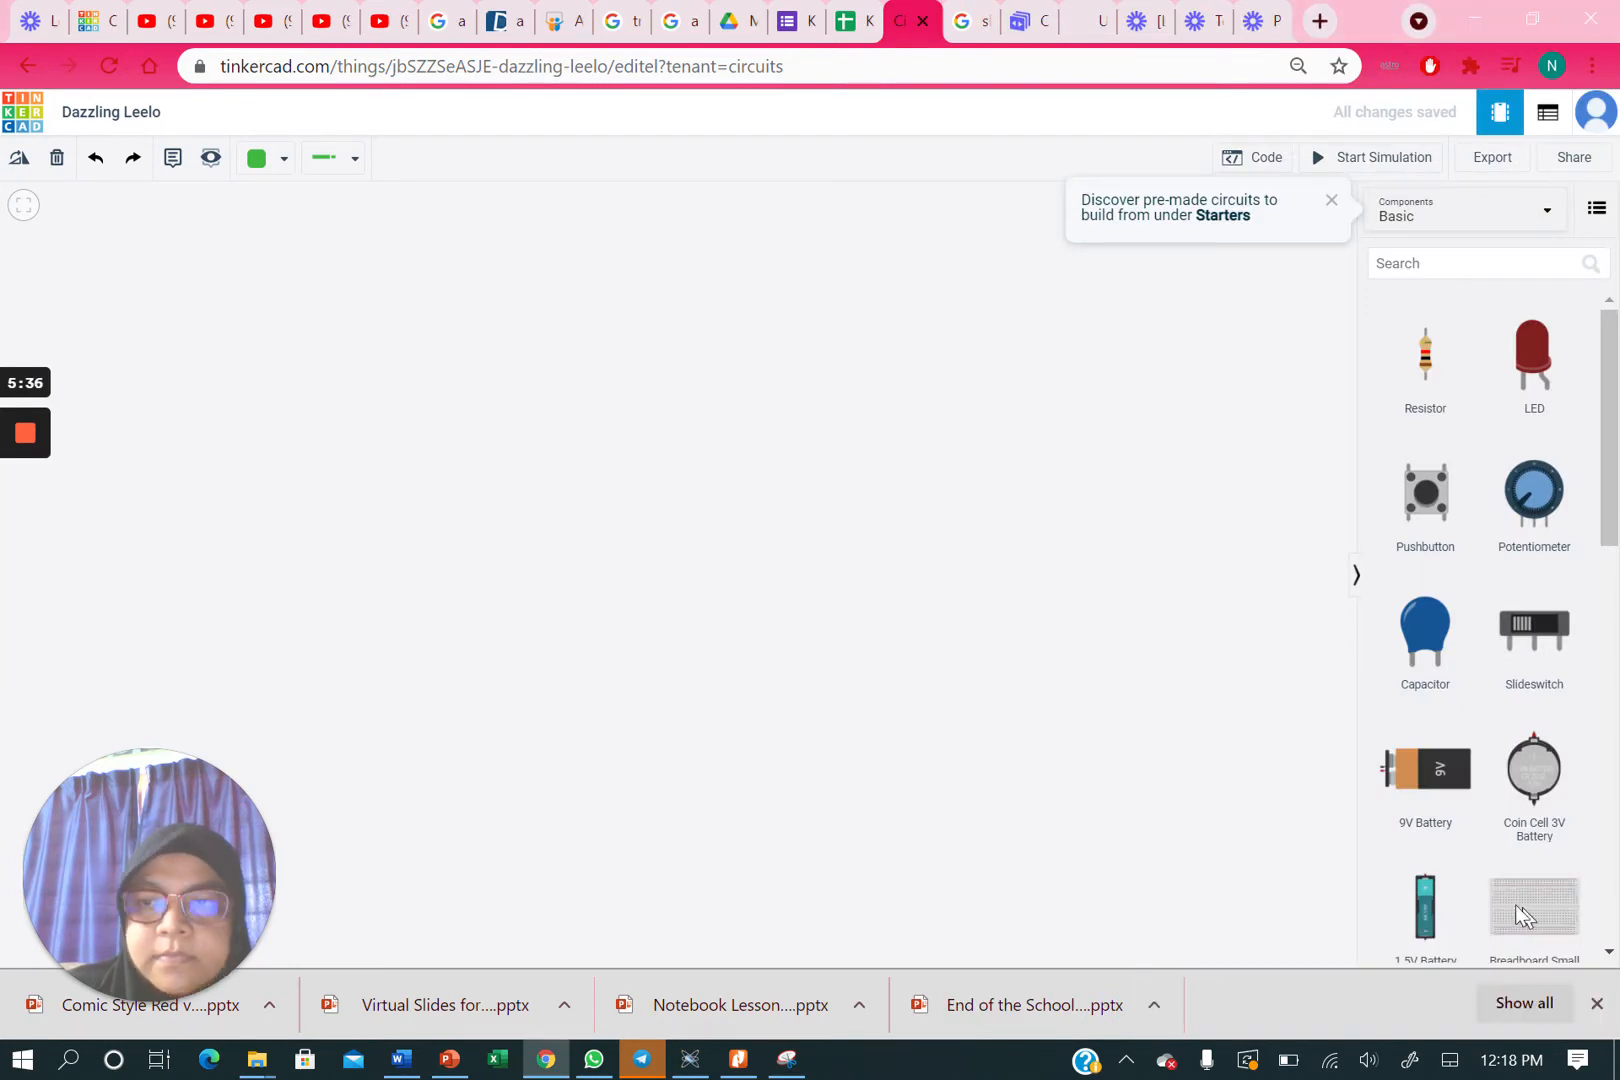
pyautogui.moveTo(23, 437)
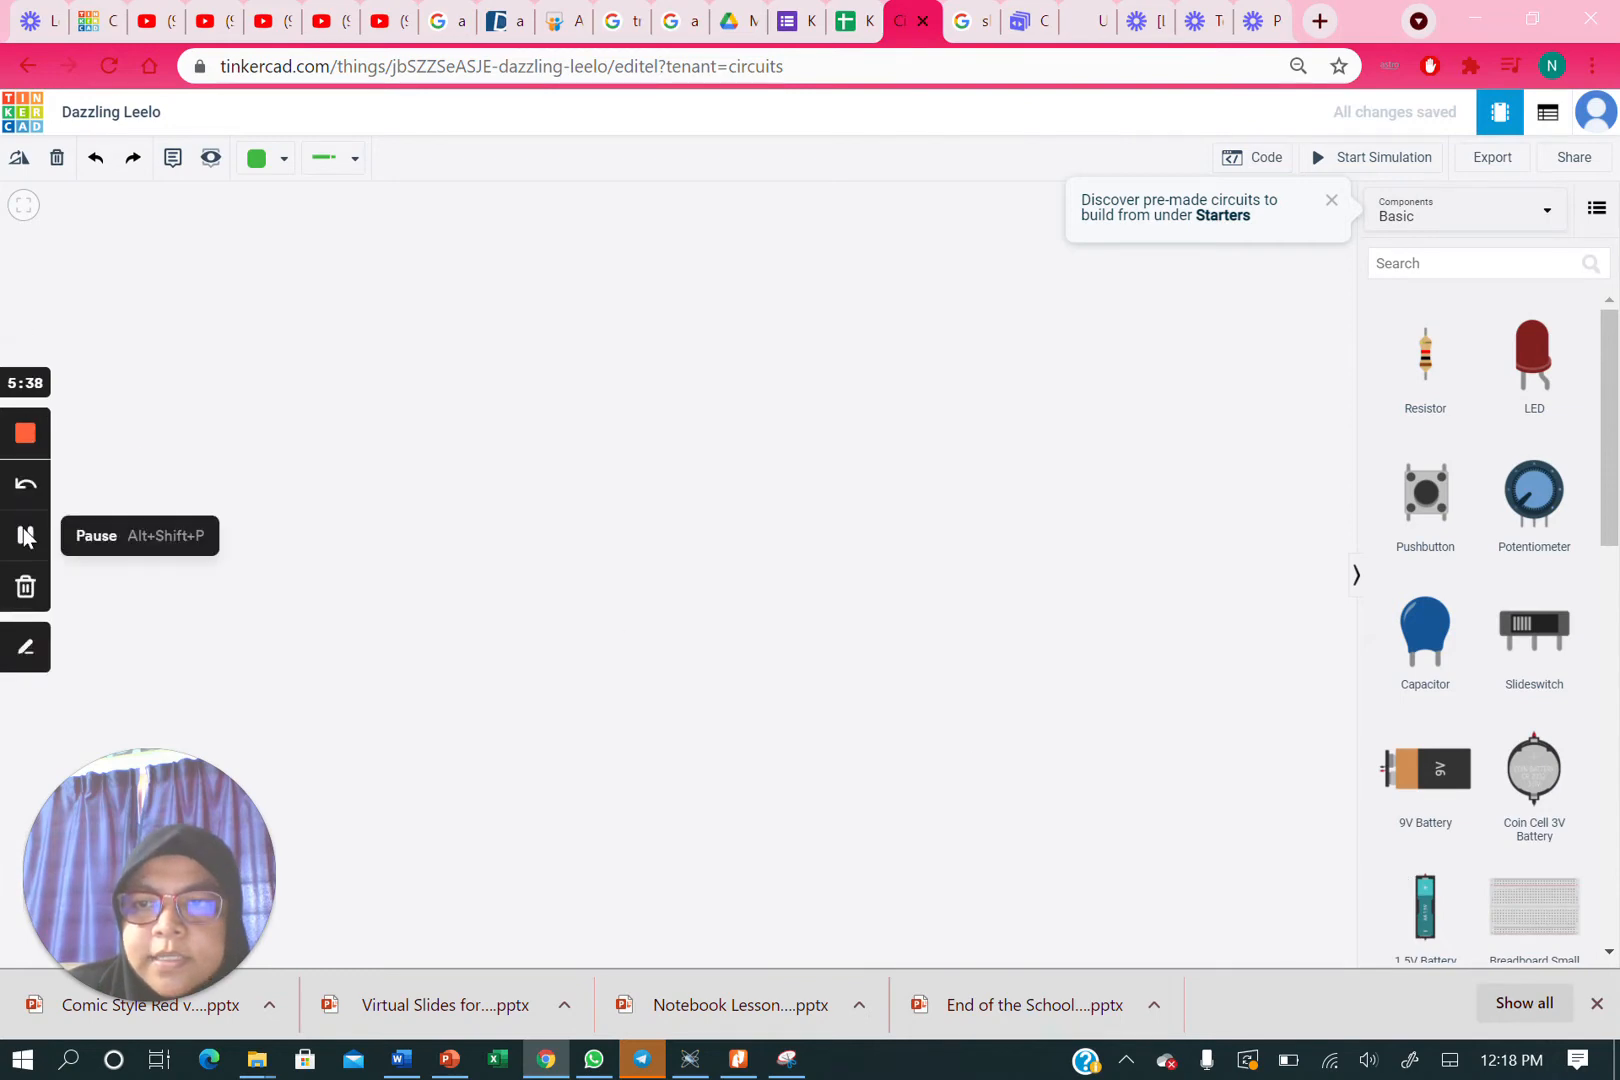
pyautogui.click(27, 536)
pyautogui.click(27, 536)
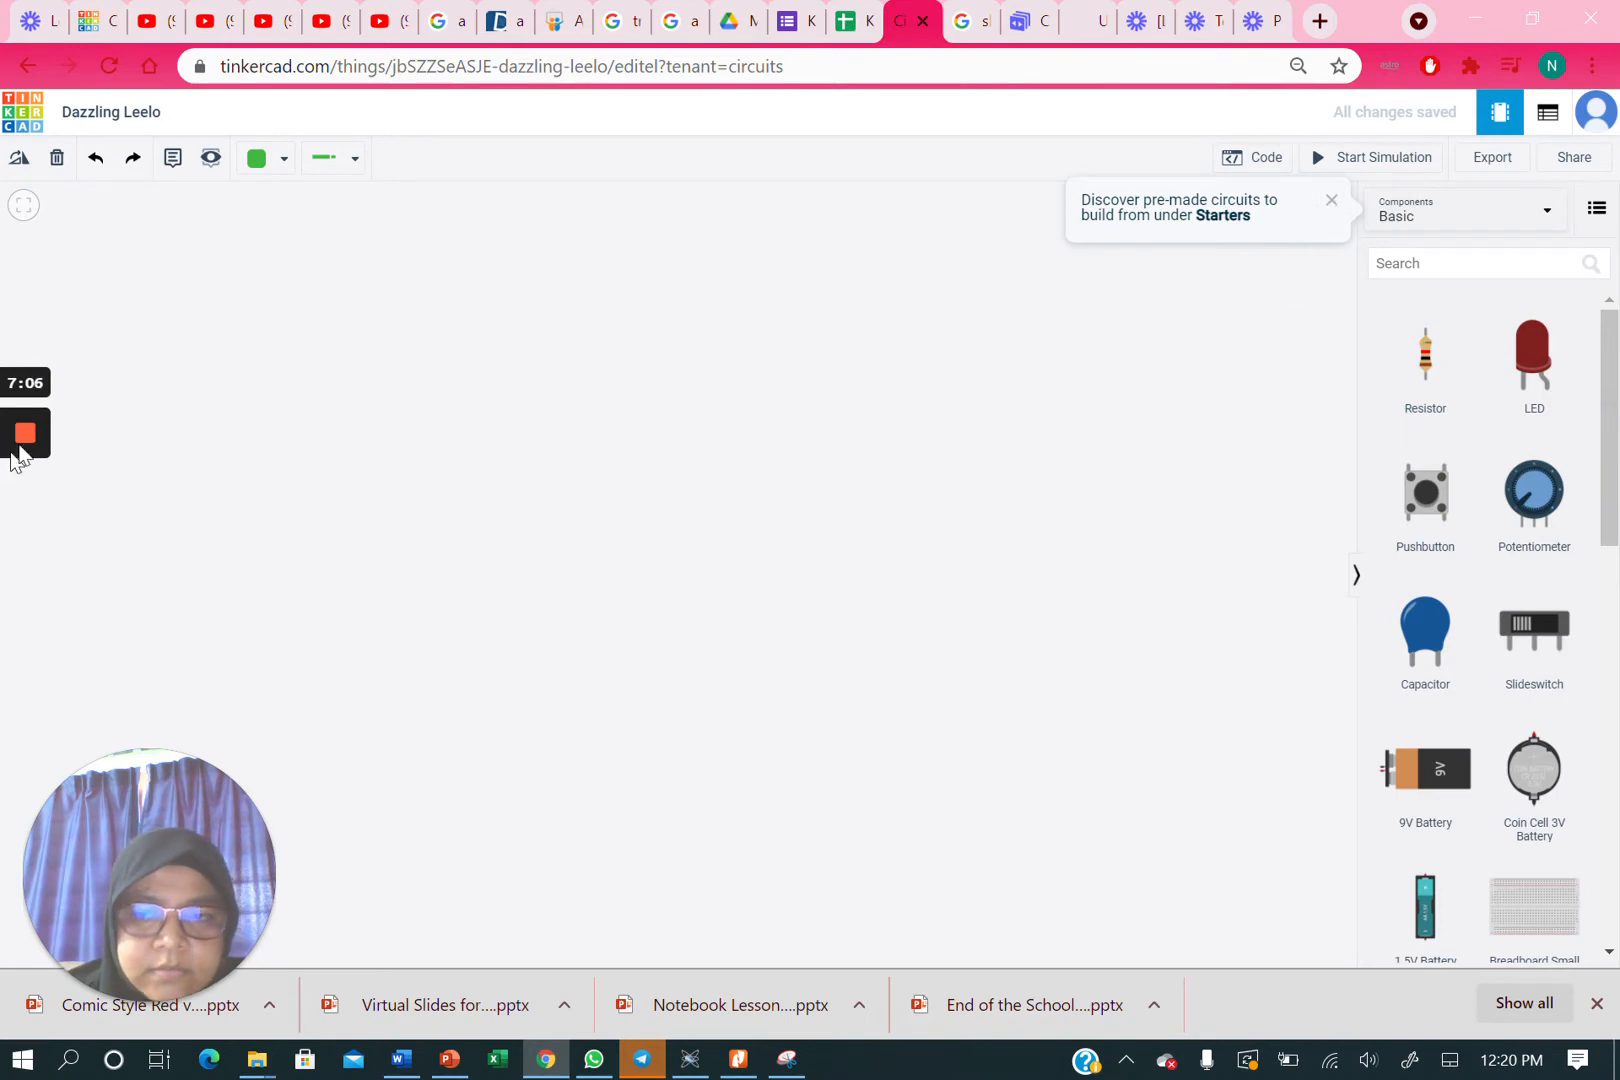
pyautogui.moveTo(29, 463)
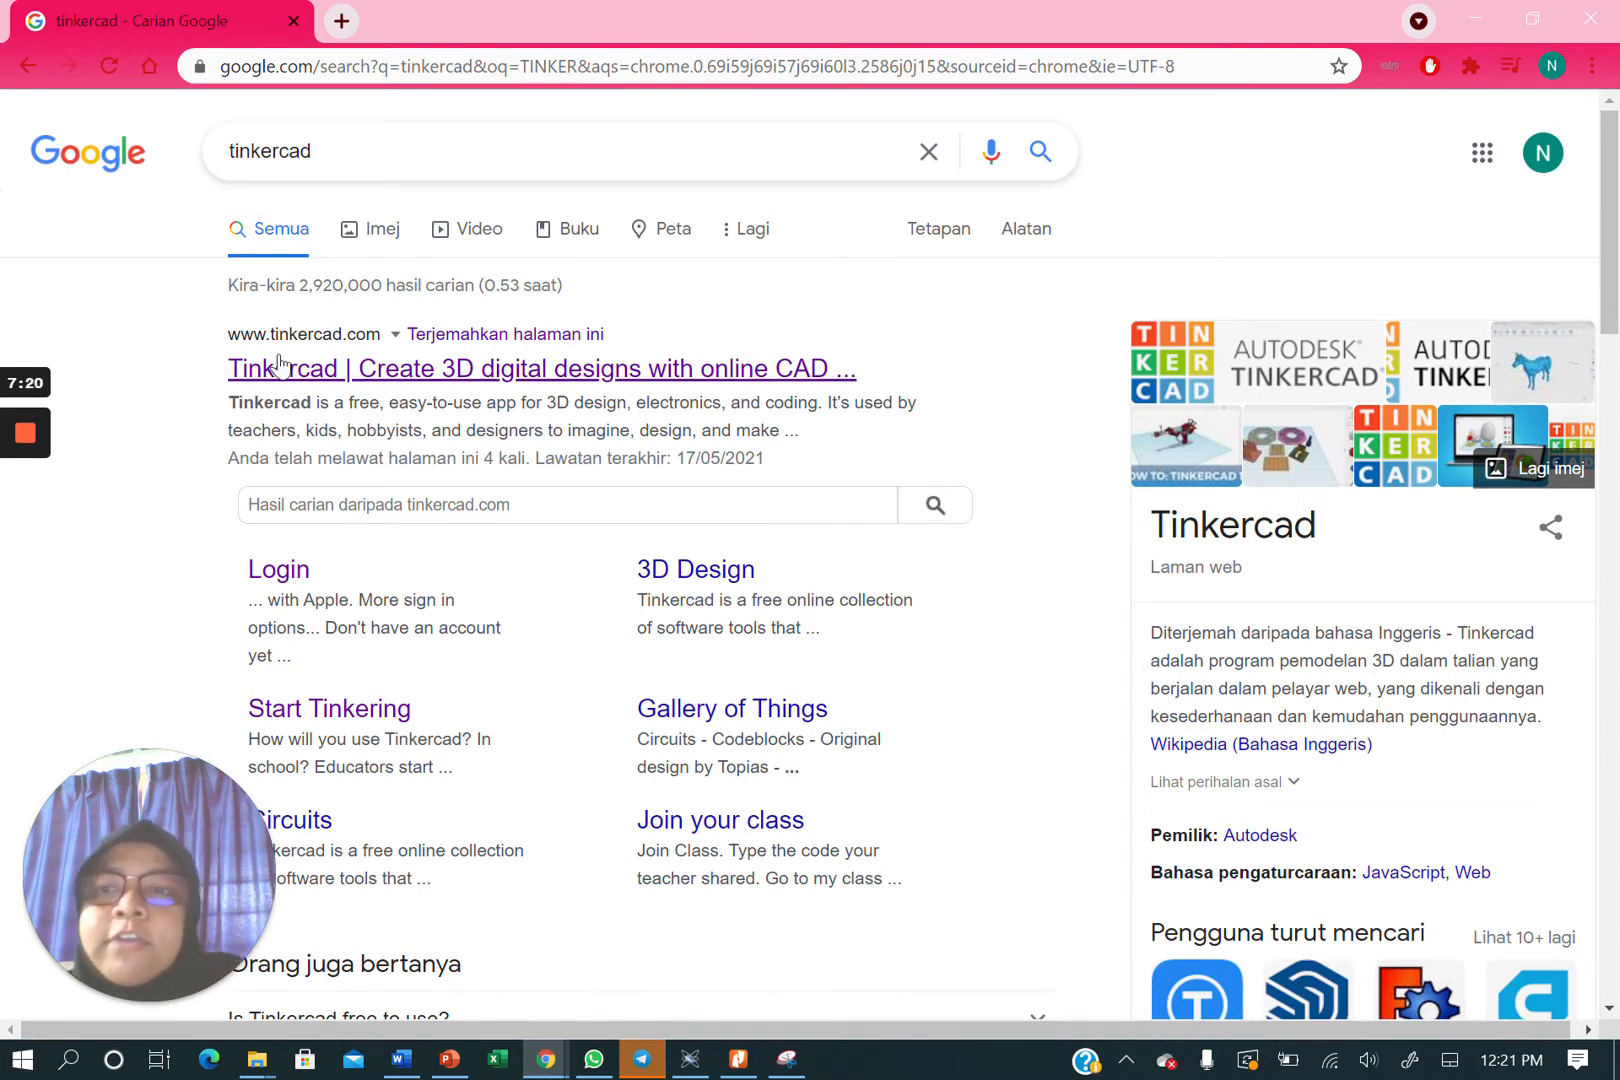
# - Open Tinkercad through the Login link in the Google search results and close the Snipping Tool window
pyautogui.click(270, 585)
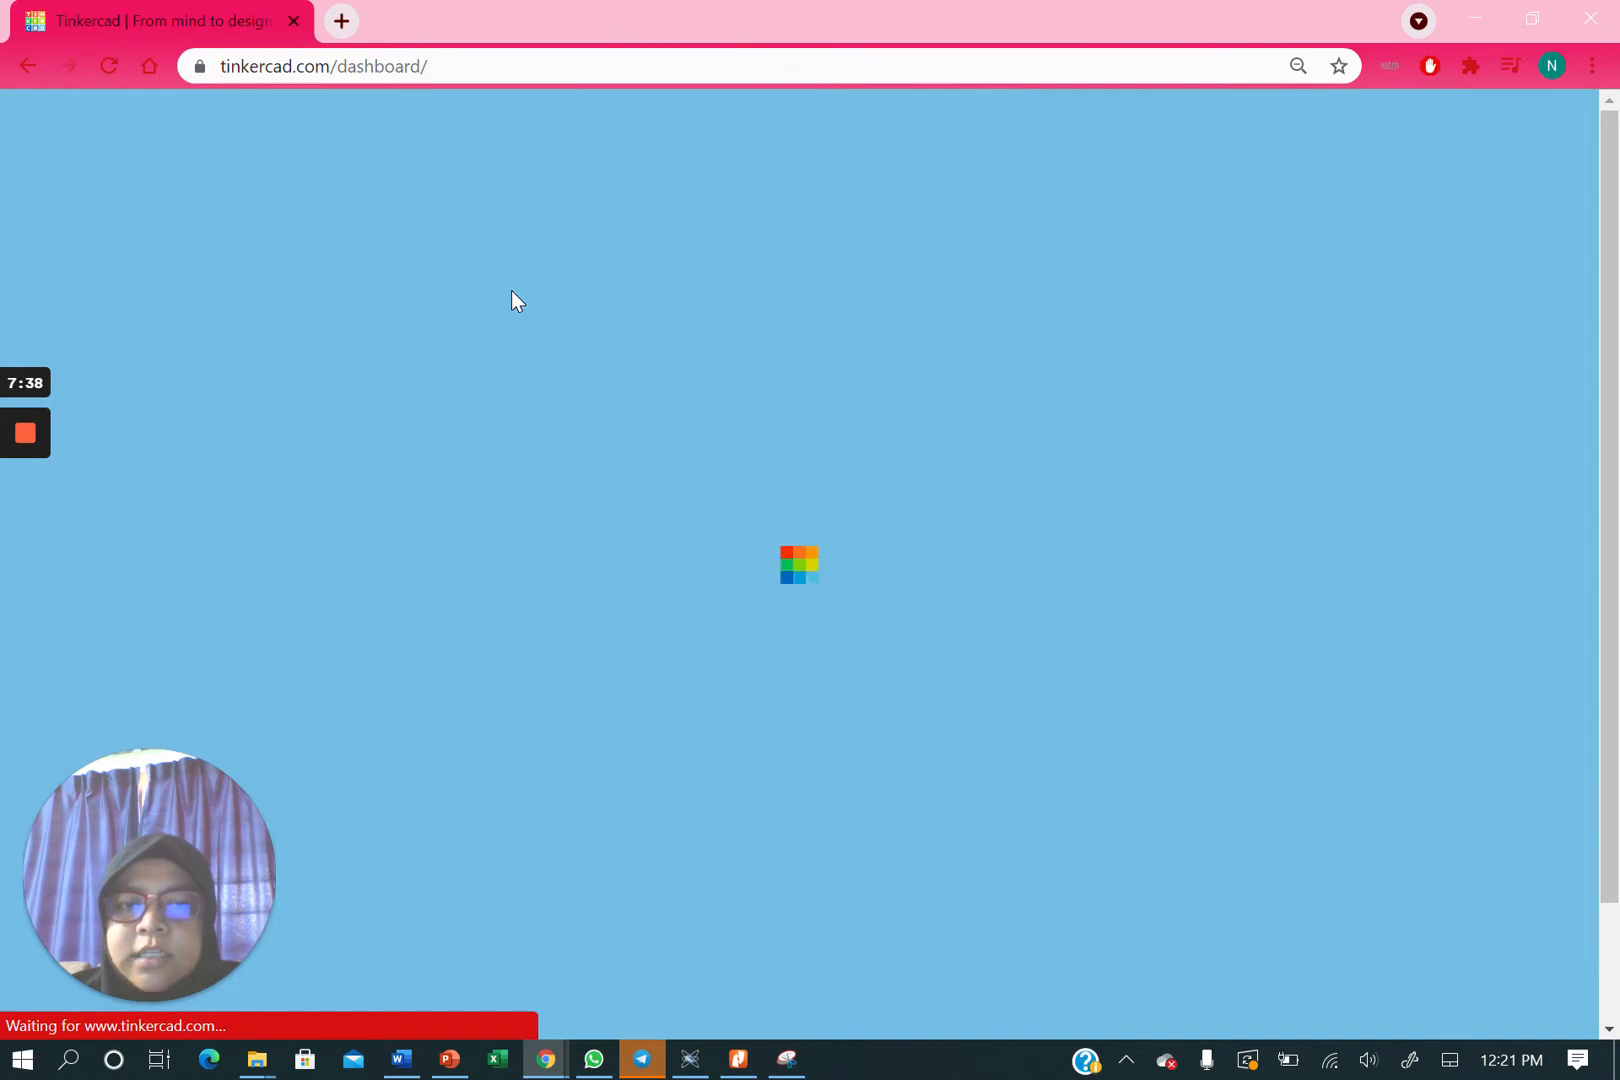
pyautogui.moveTo(787, 1058)
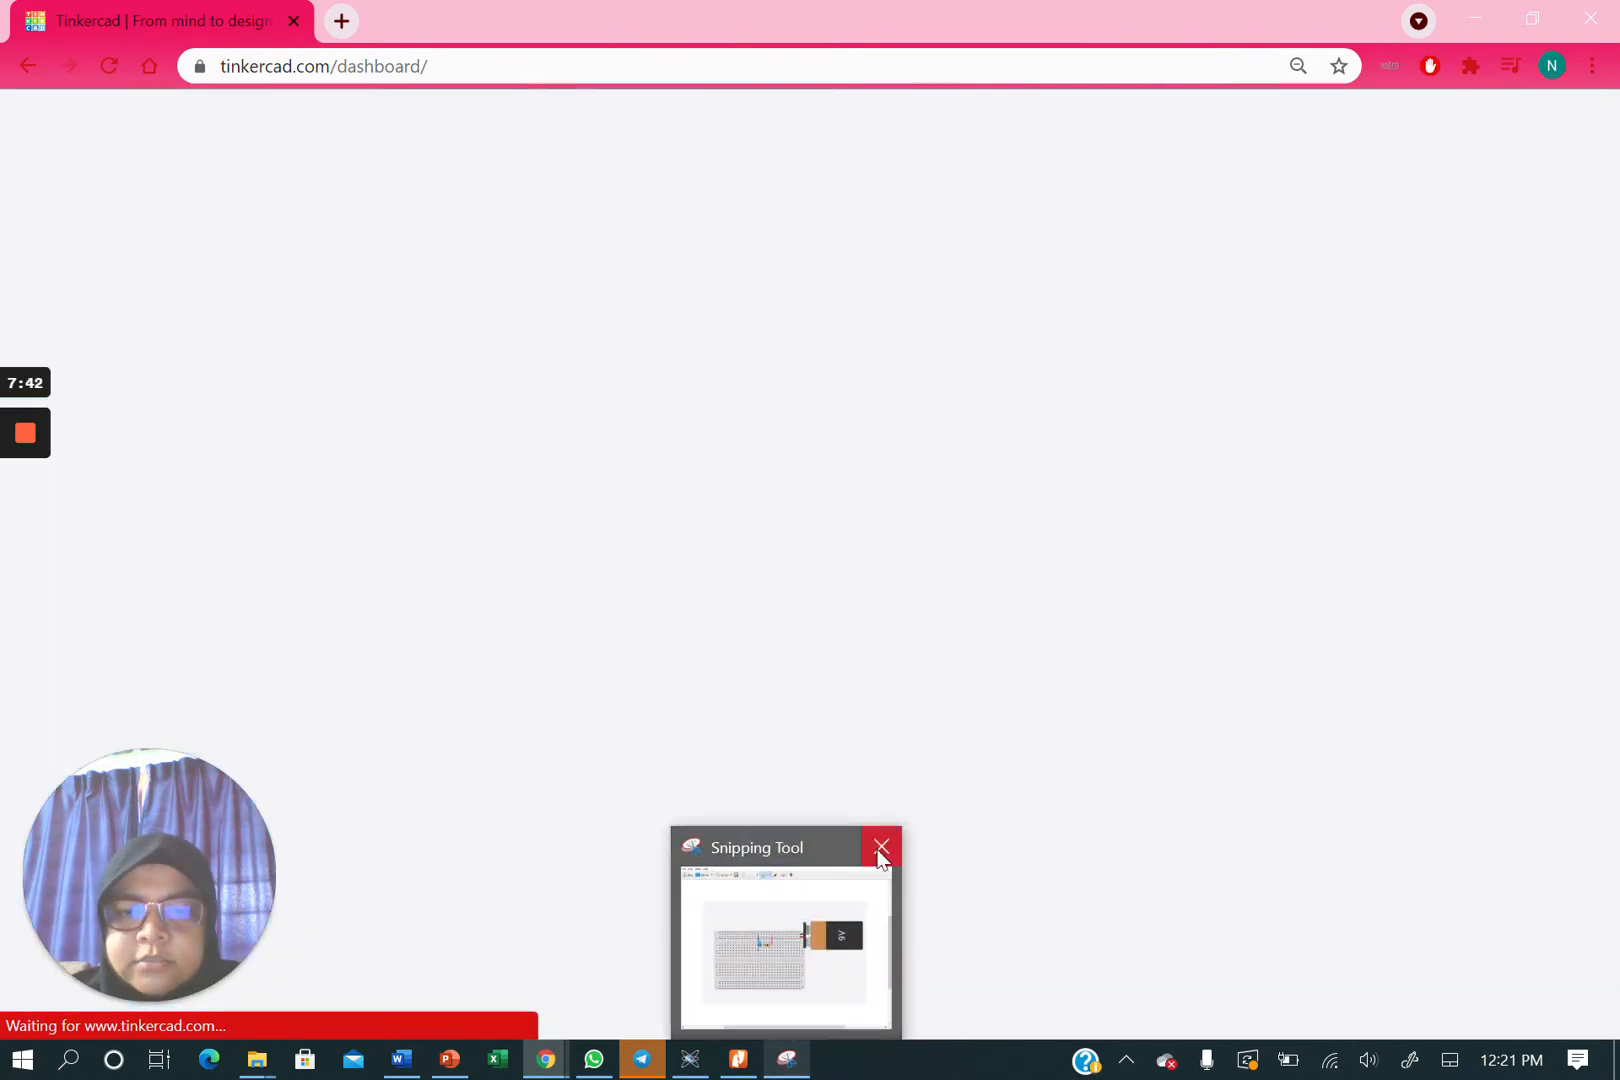
pyautogui.moveTo(883, 845)
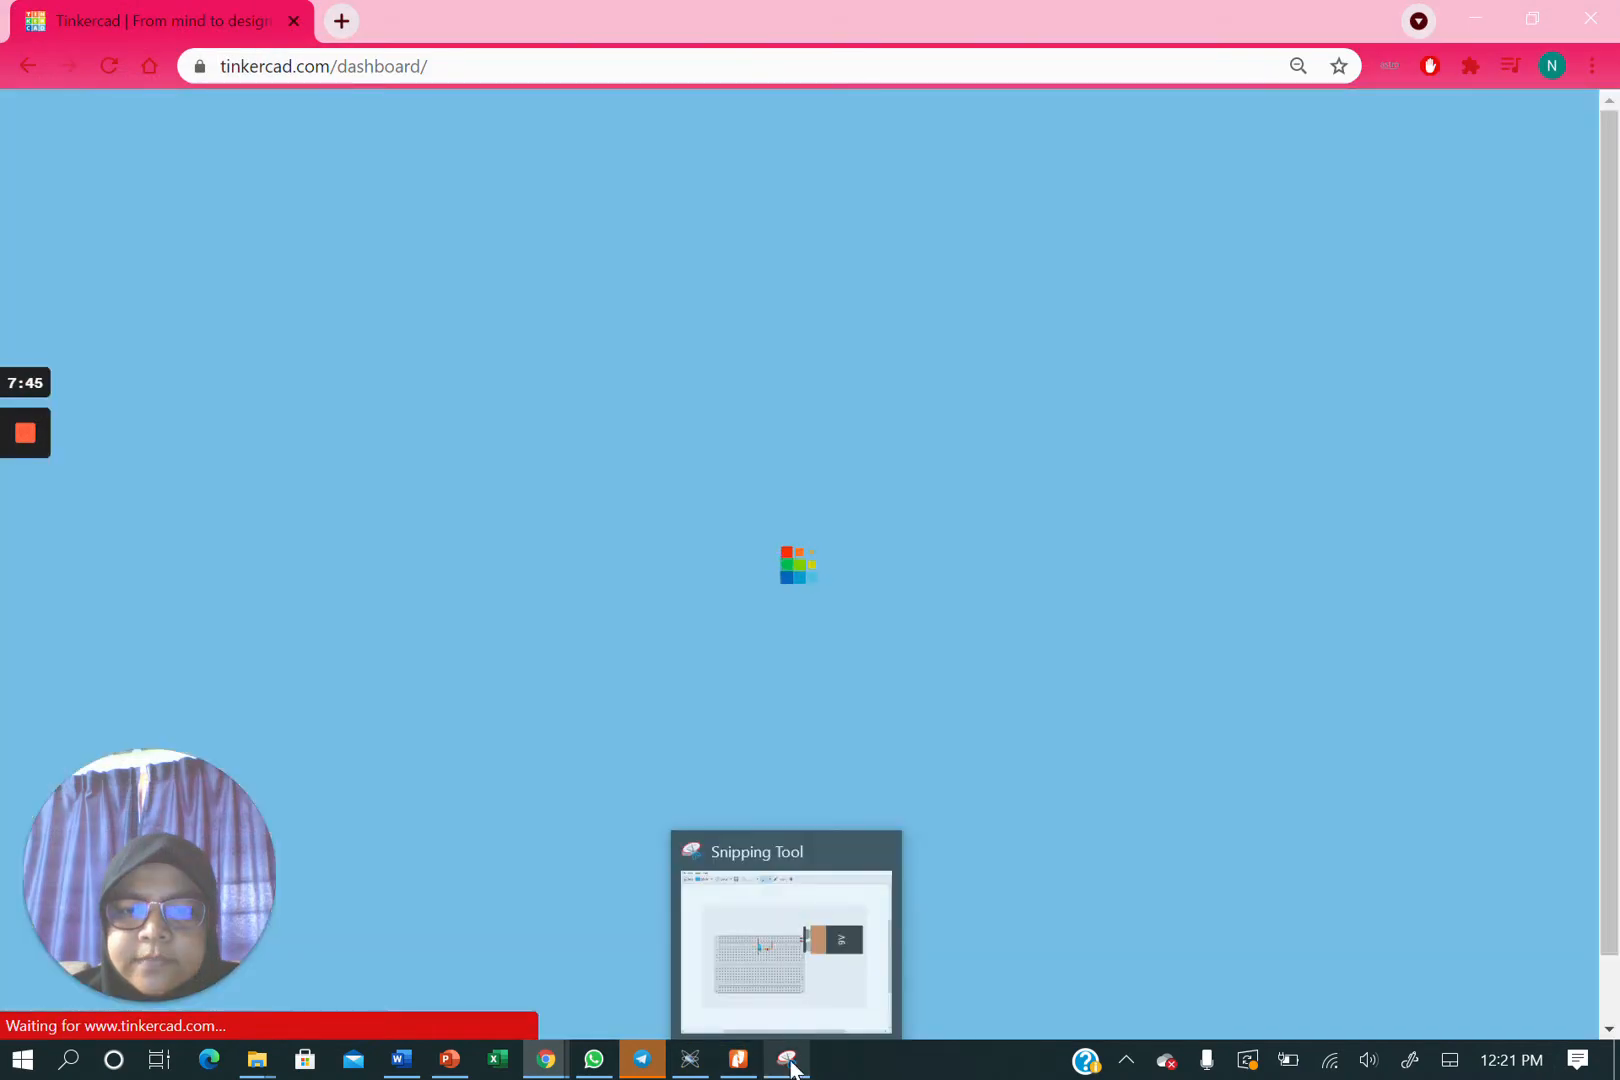
pyautogui.click(881, 845)
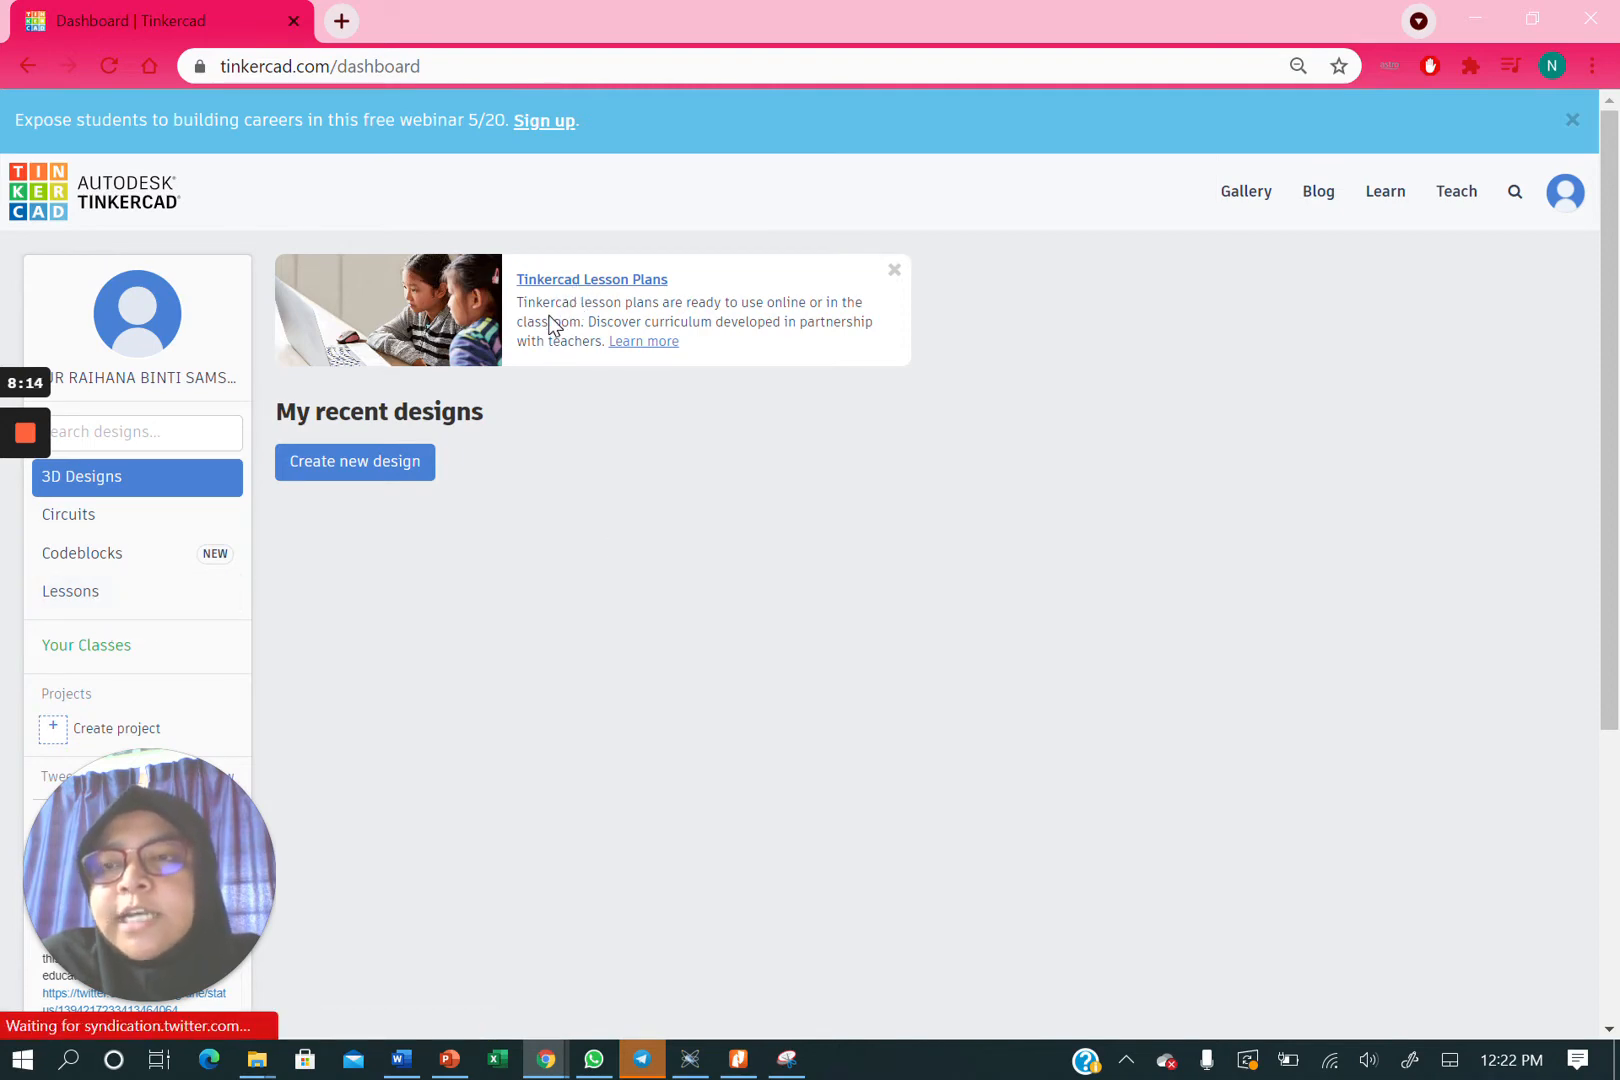
# - Show the Circuits designs on the dashboard and create a new circuit
pyautogui.click(95, 527)
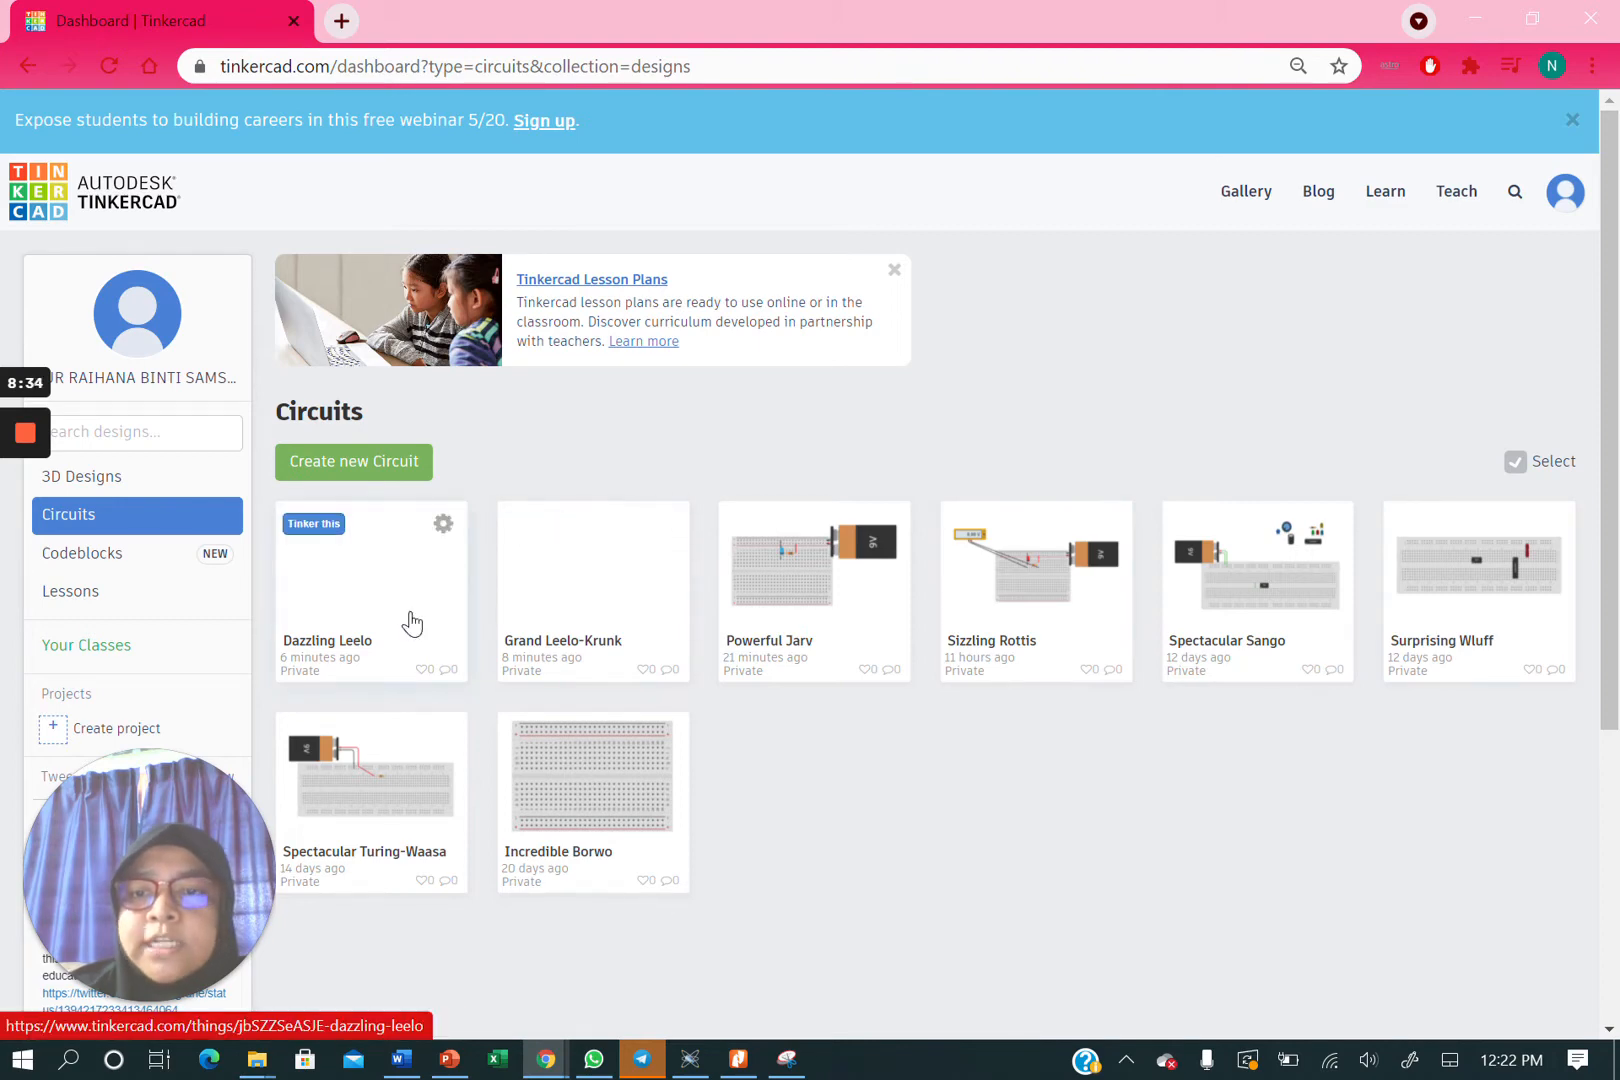
pyautogui.click(401, 462)
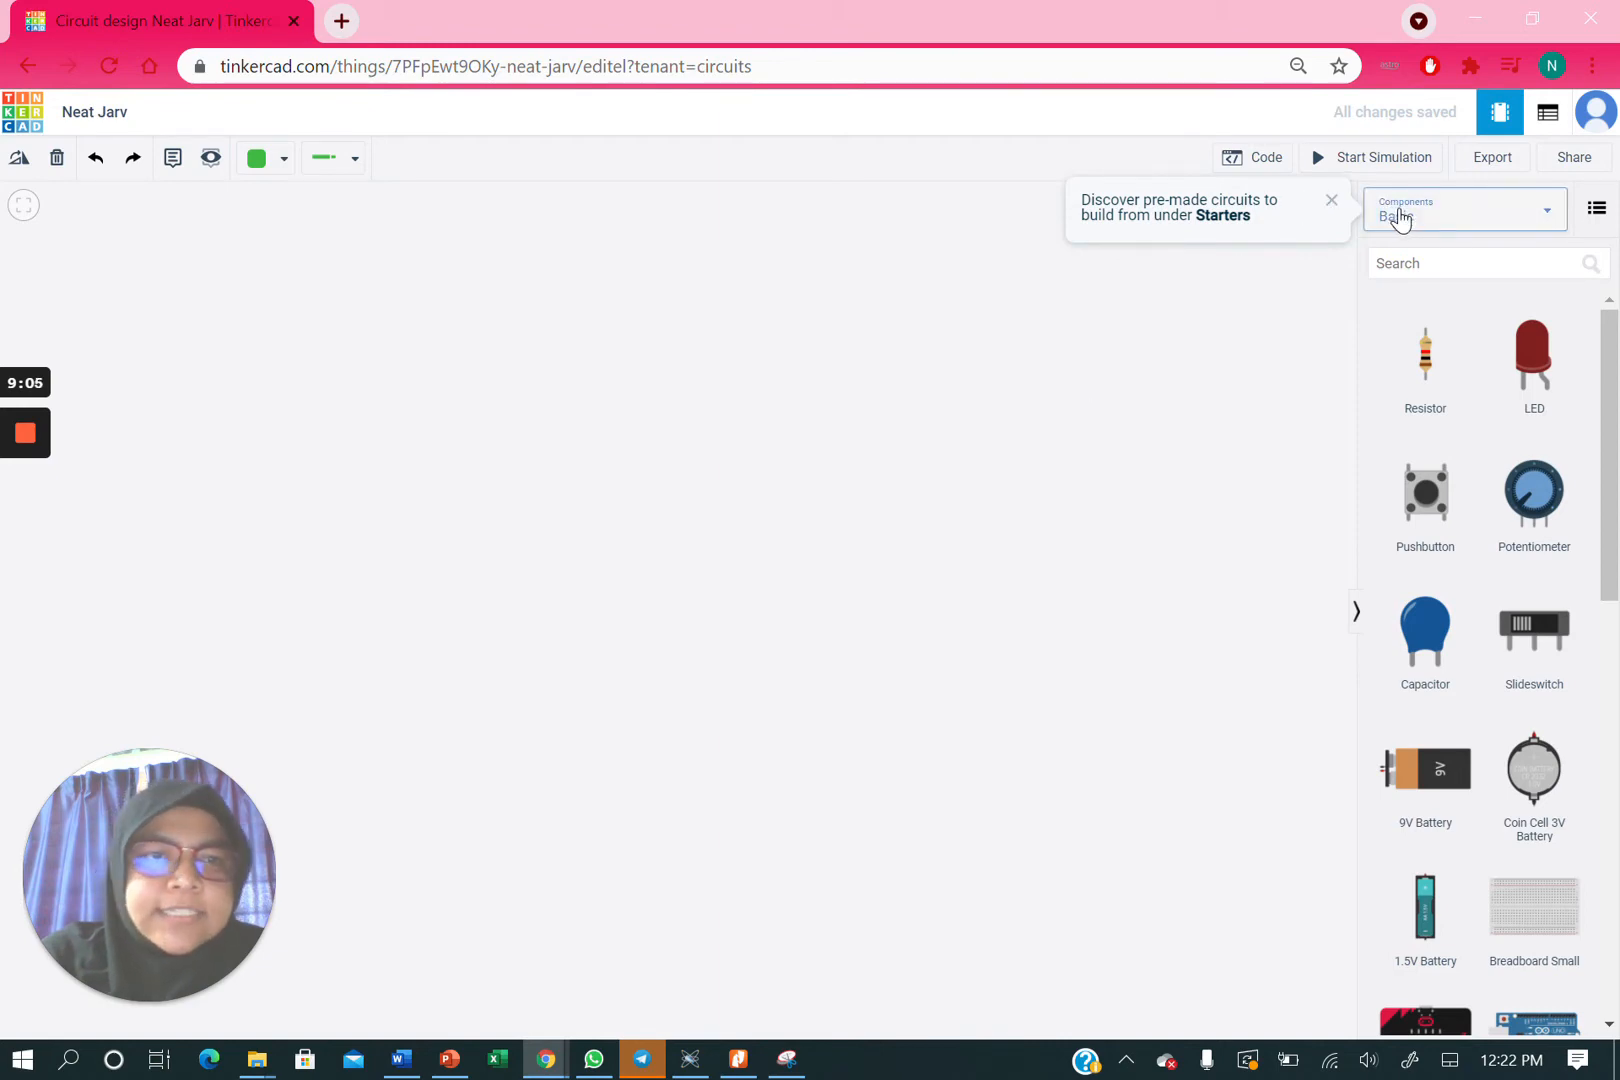
# - Set the component library to show all components instead of only the basic ones
pyautogui.click(1400, 219)
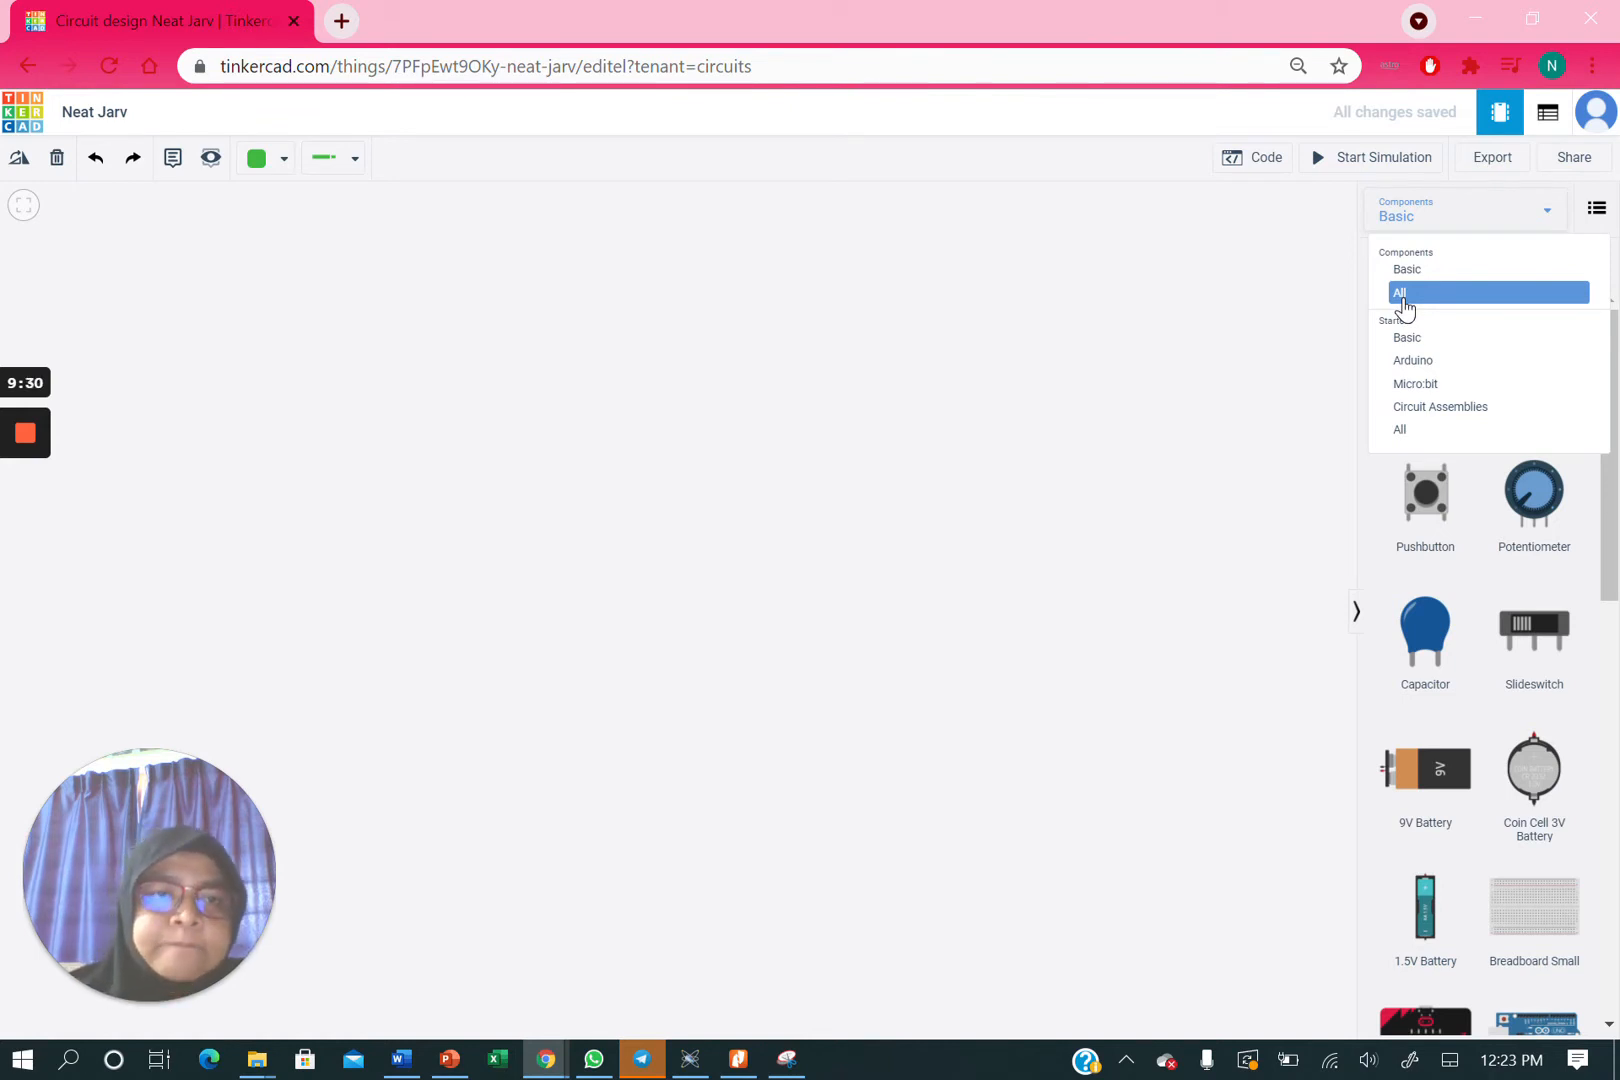
pyautogui.click(1233, 283)
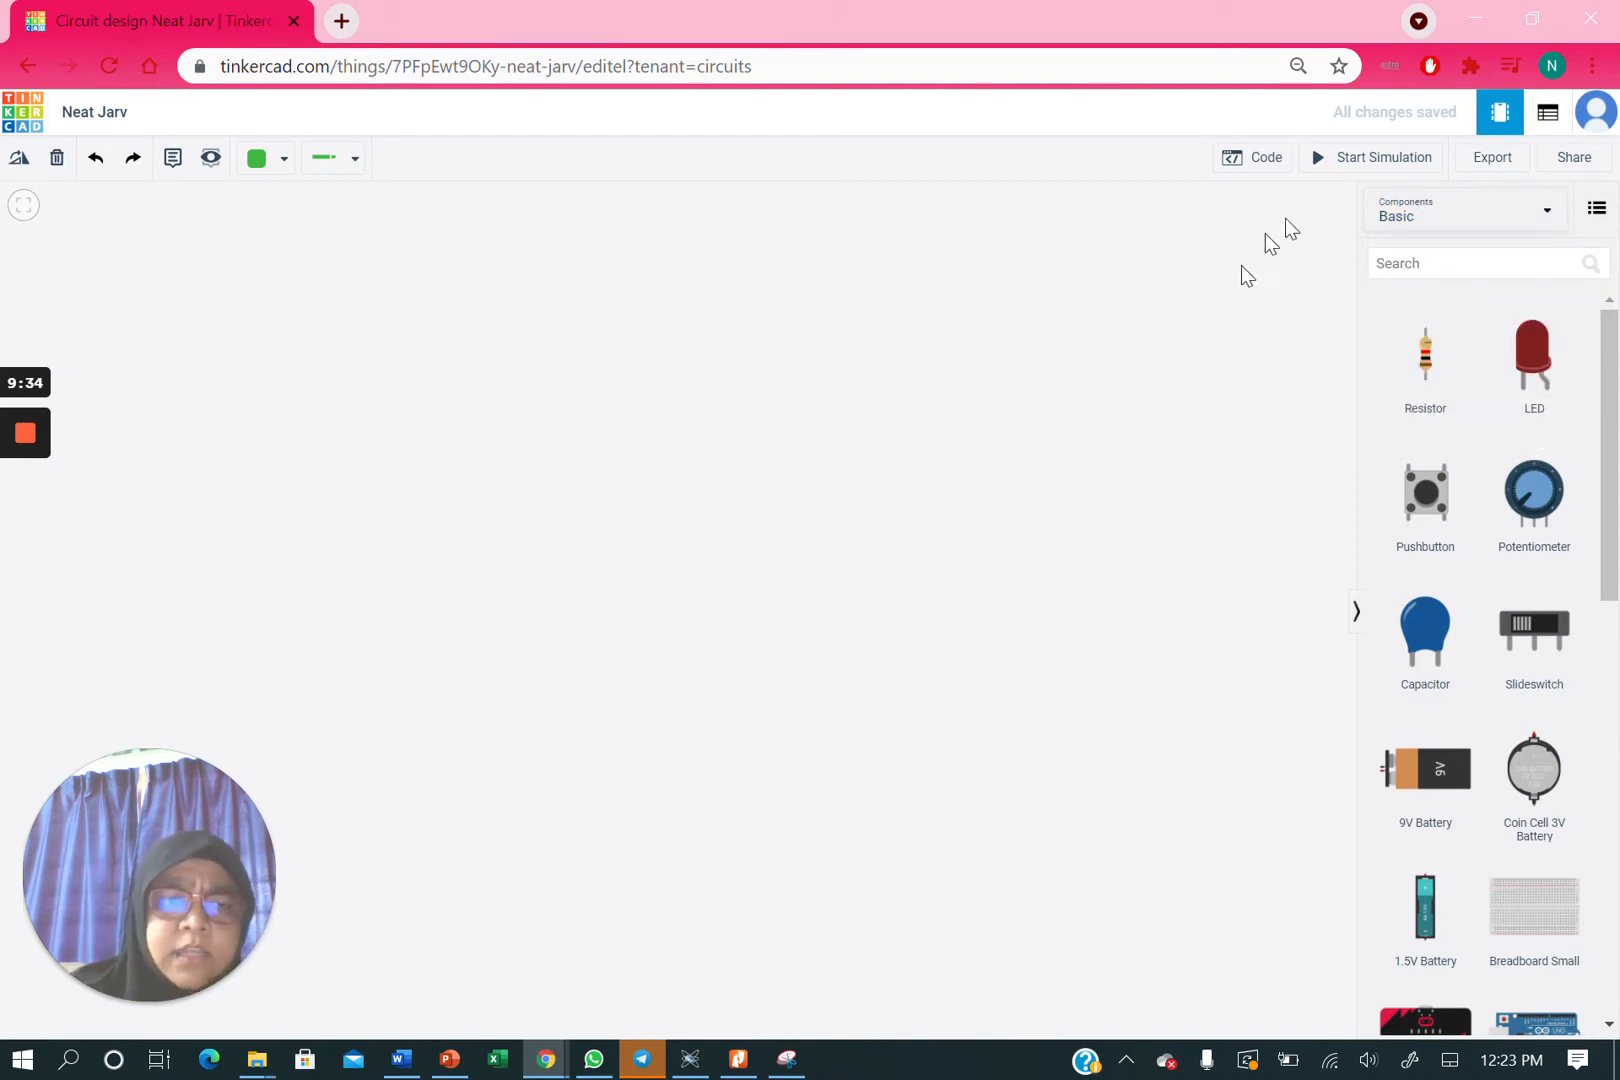
pyautogui.click(1552, 216)
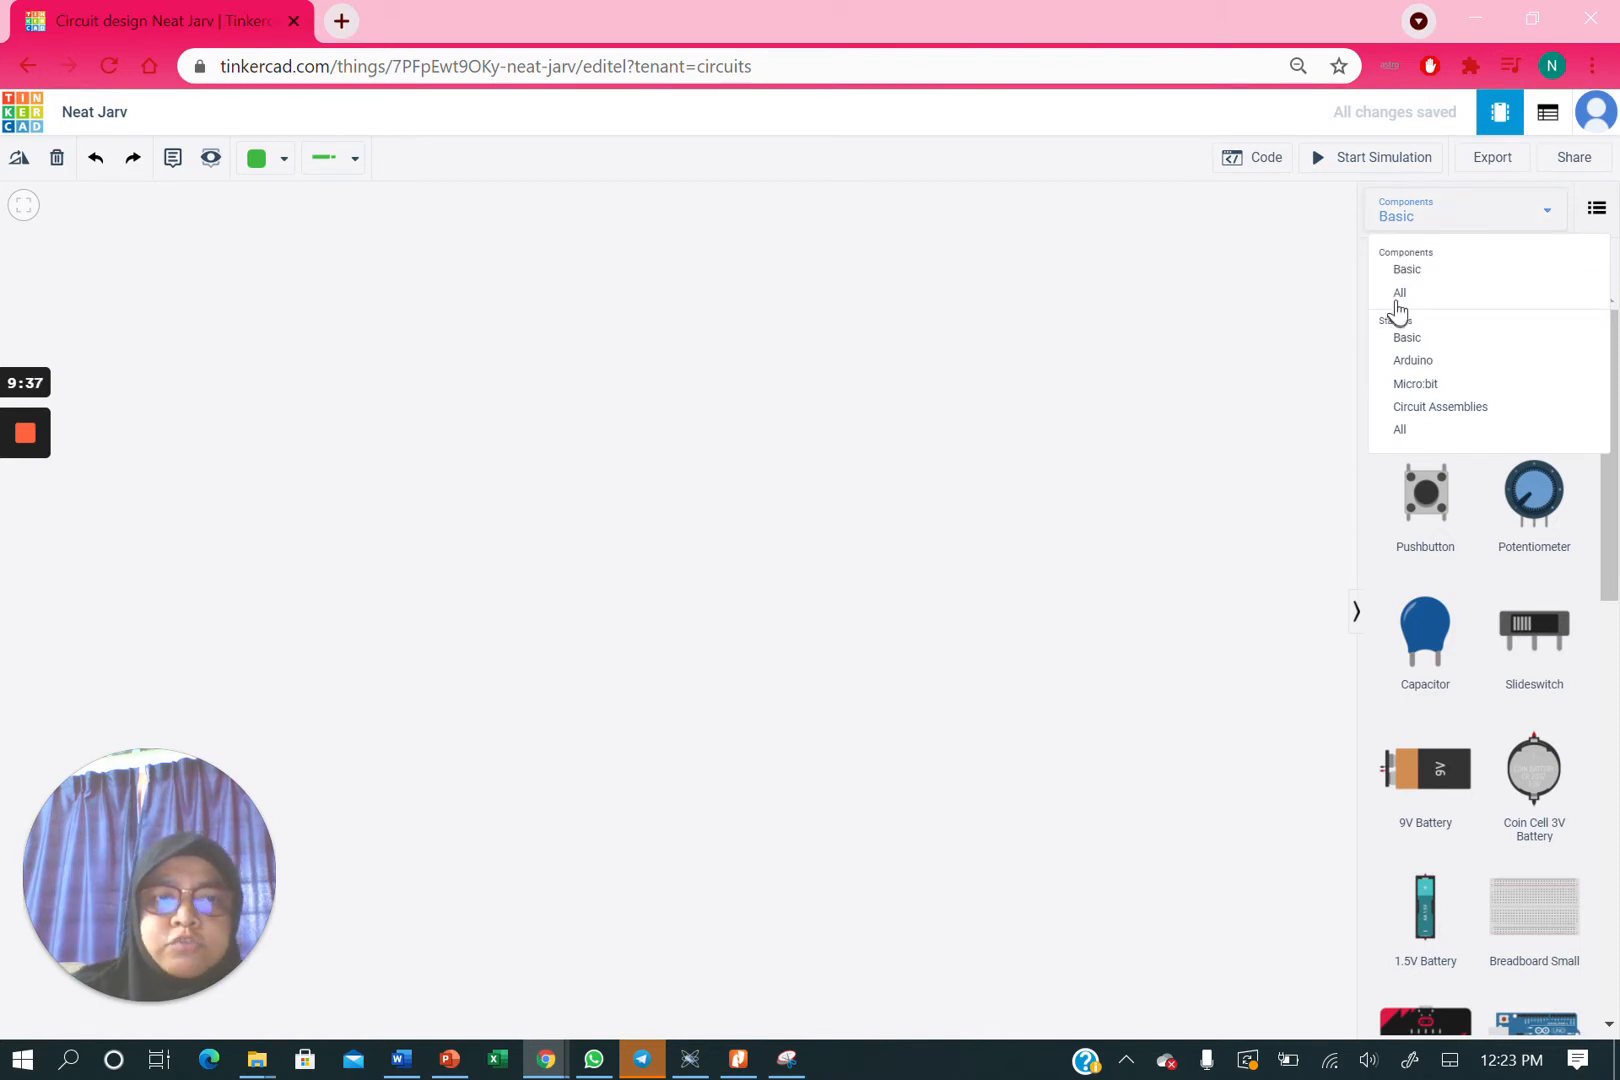
pyautogui.click(1398, 293)
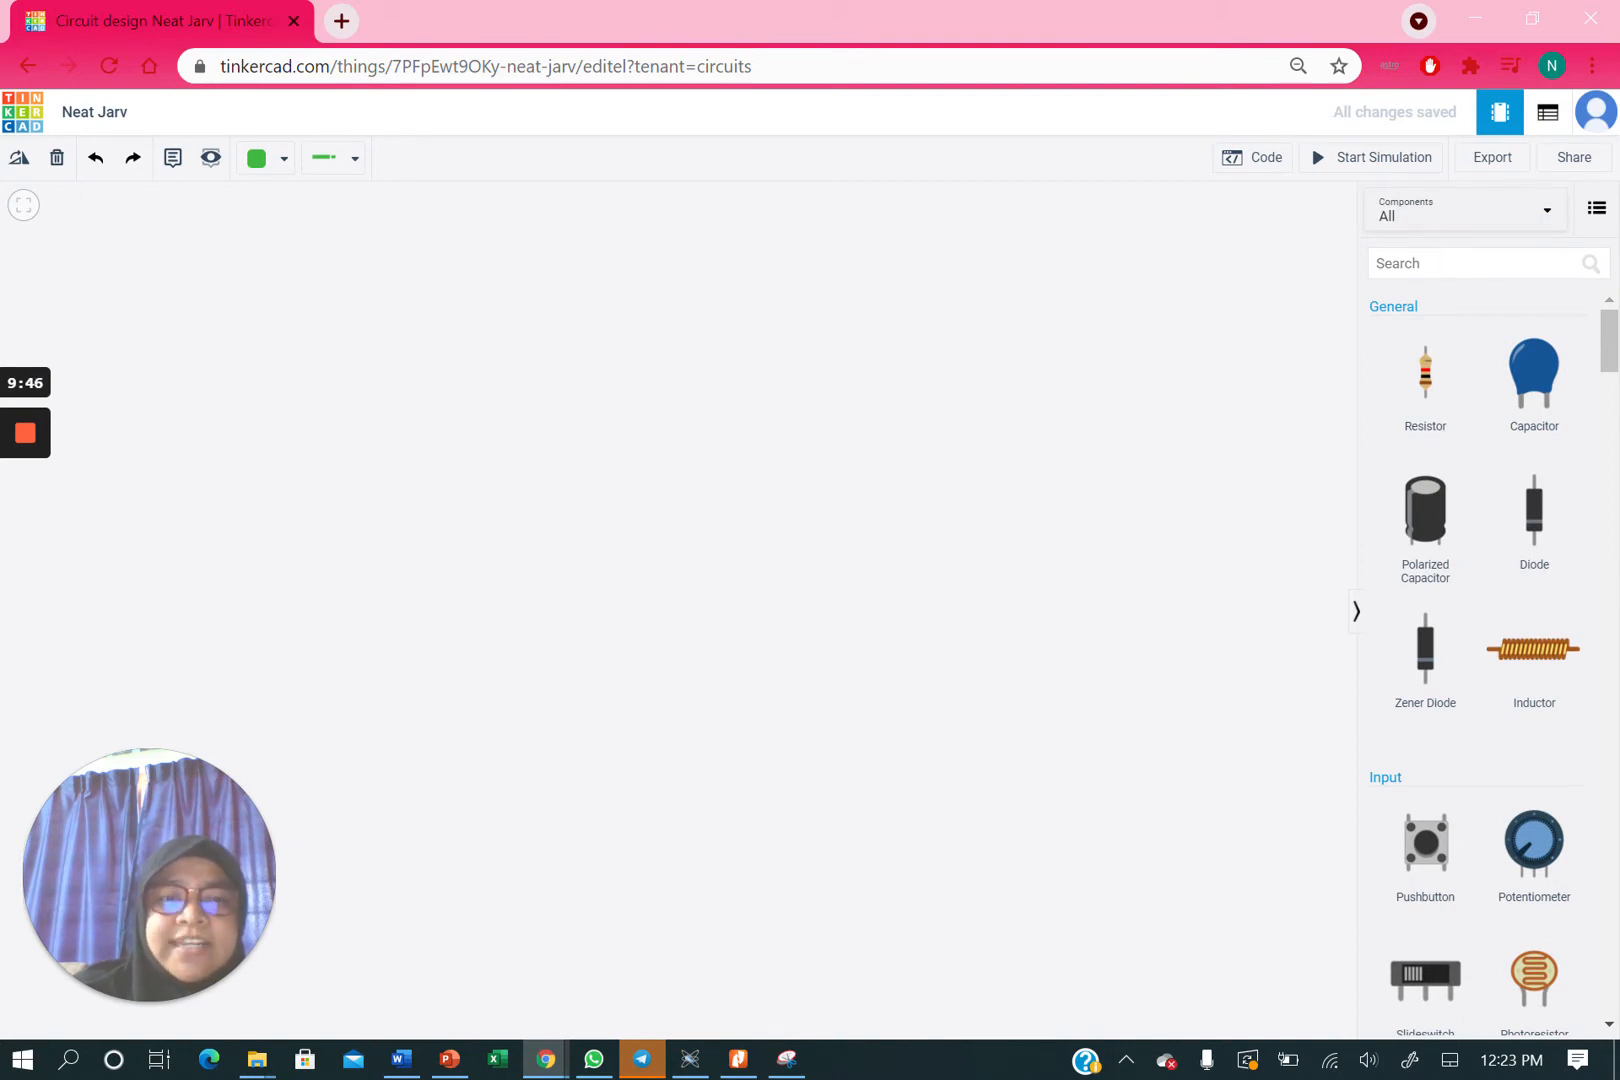
# - Search the component library for TIMER, clear the term and search for 401
pyautogui.click(1470, 264)
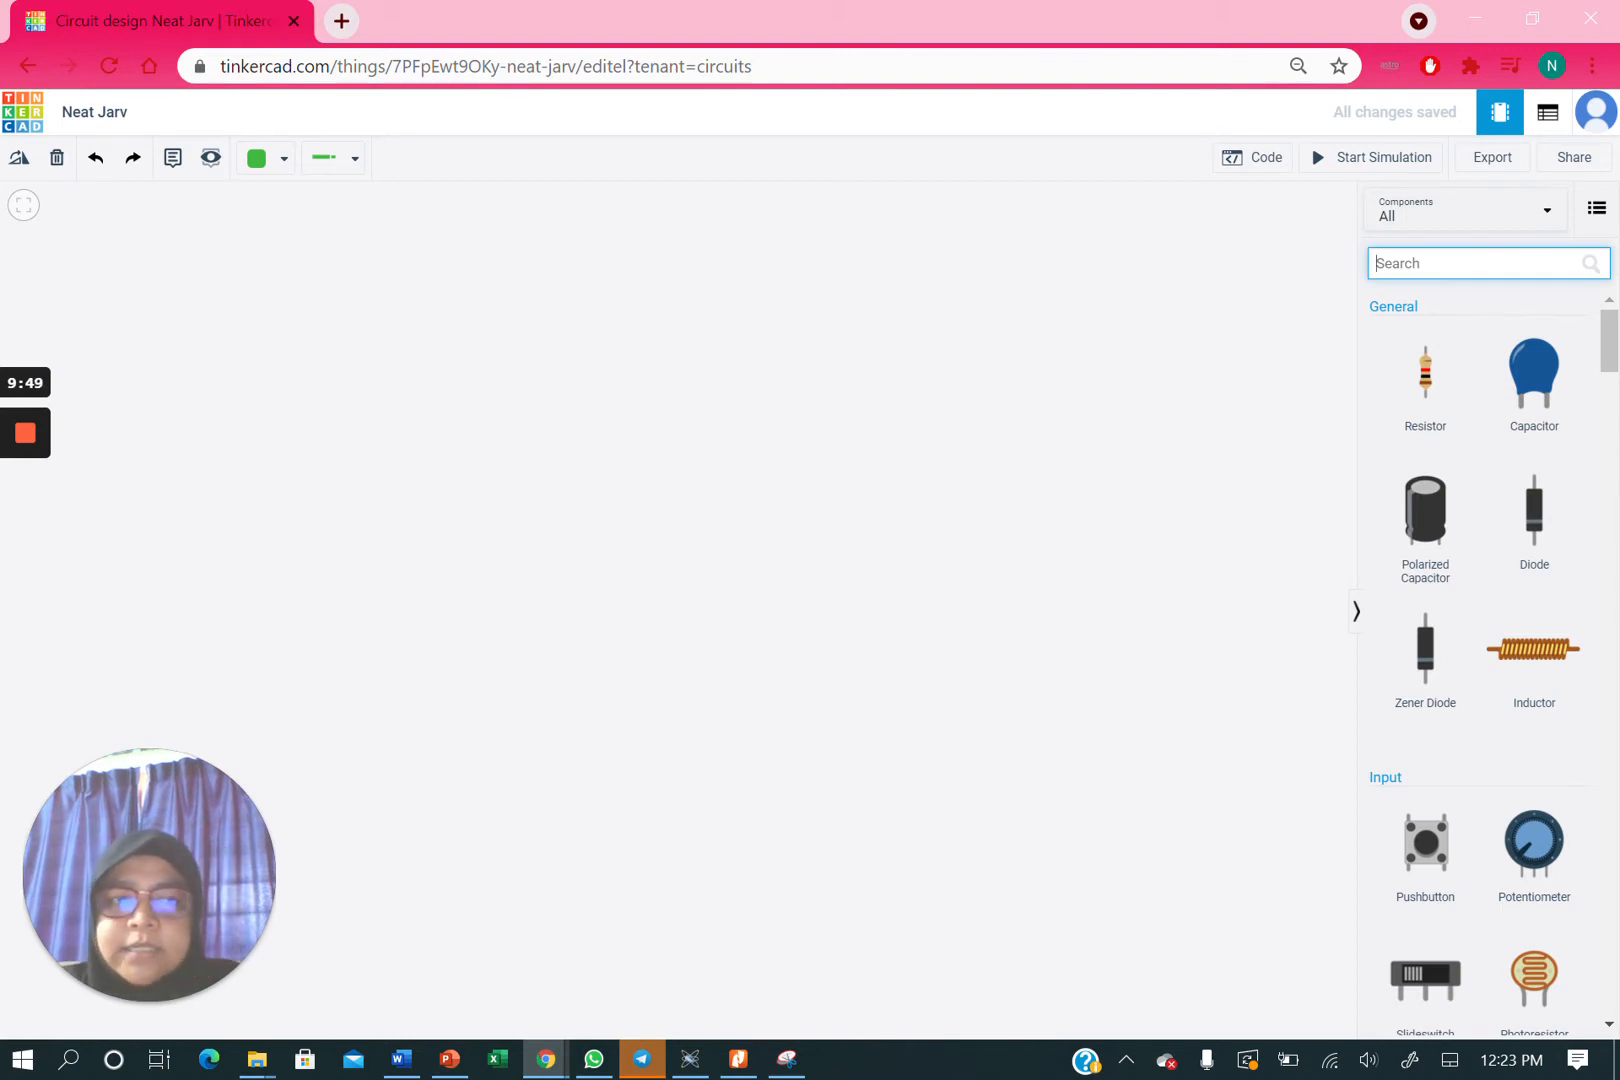
pyautogui.write('TIMER')
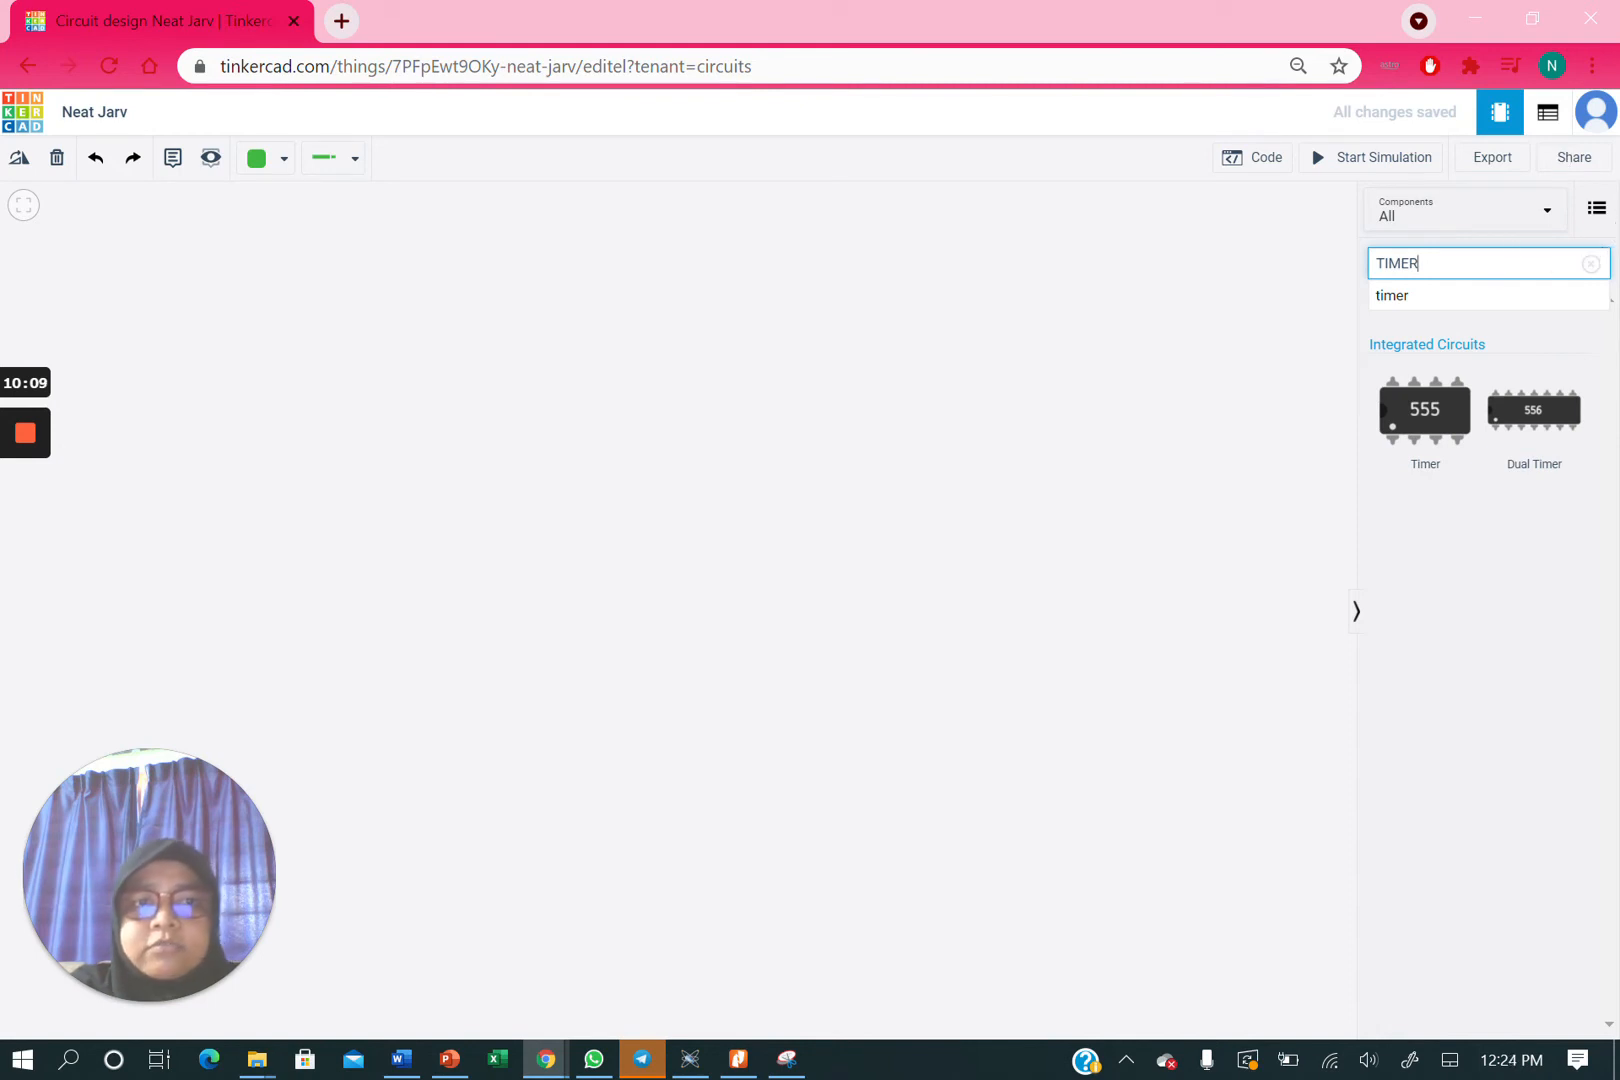
pyautogui.press('BackSpace')
pyautogui.press('BackSpace')
pyautogui.press('BackSpace')
pyautogui.press('BackSpace')
pyautogui.press('BackSpace')
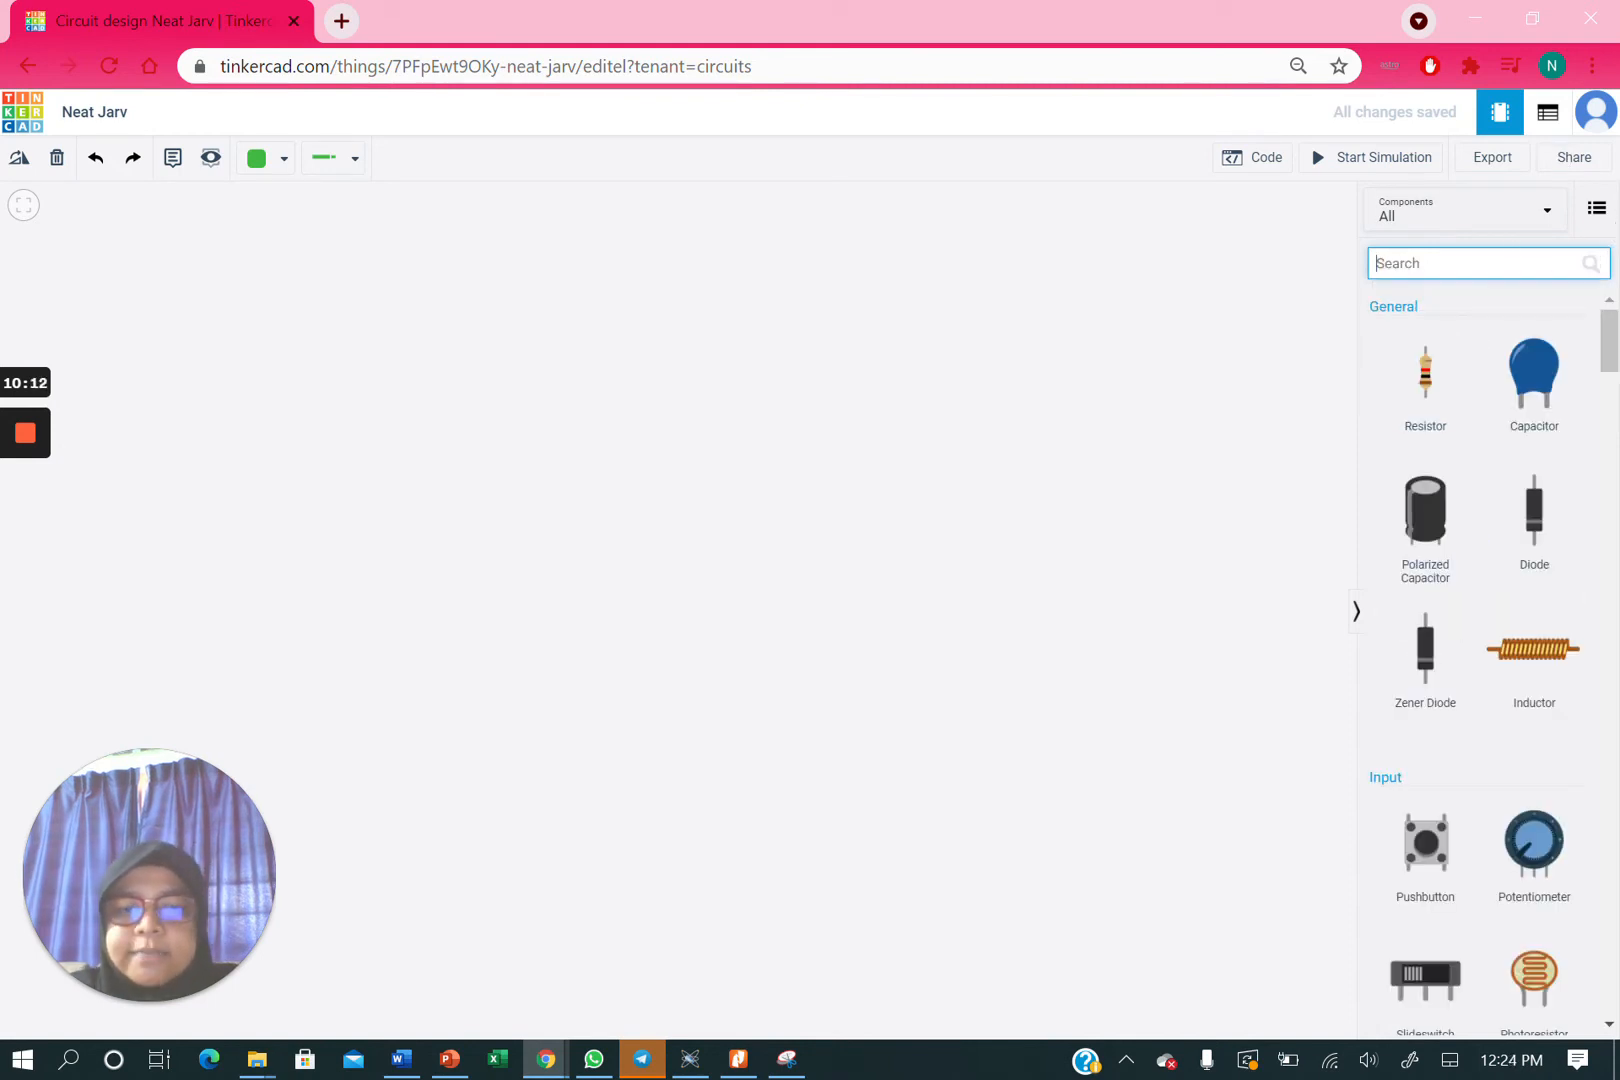
pyautogui.write('401')
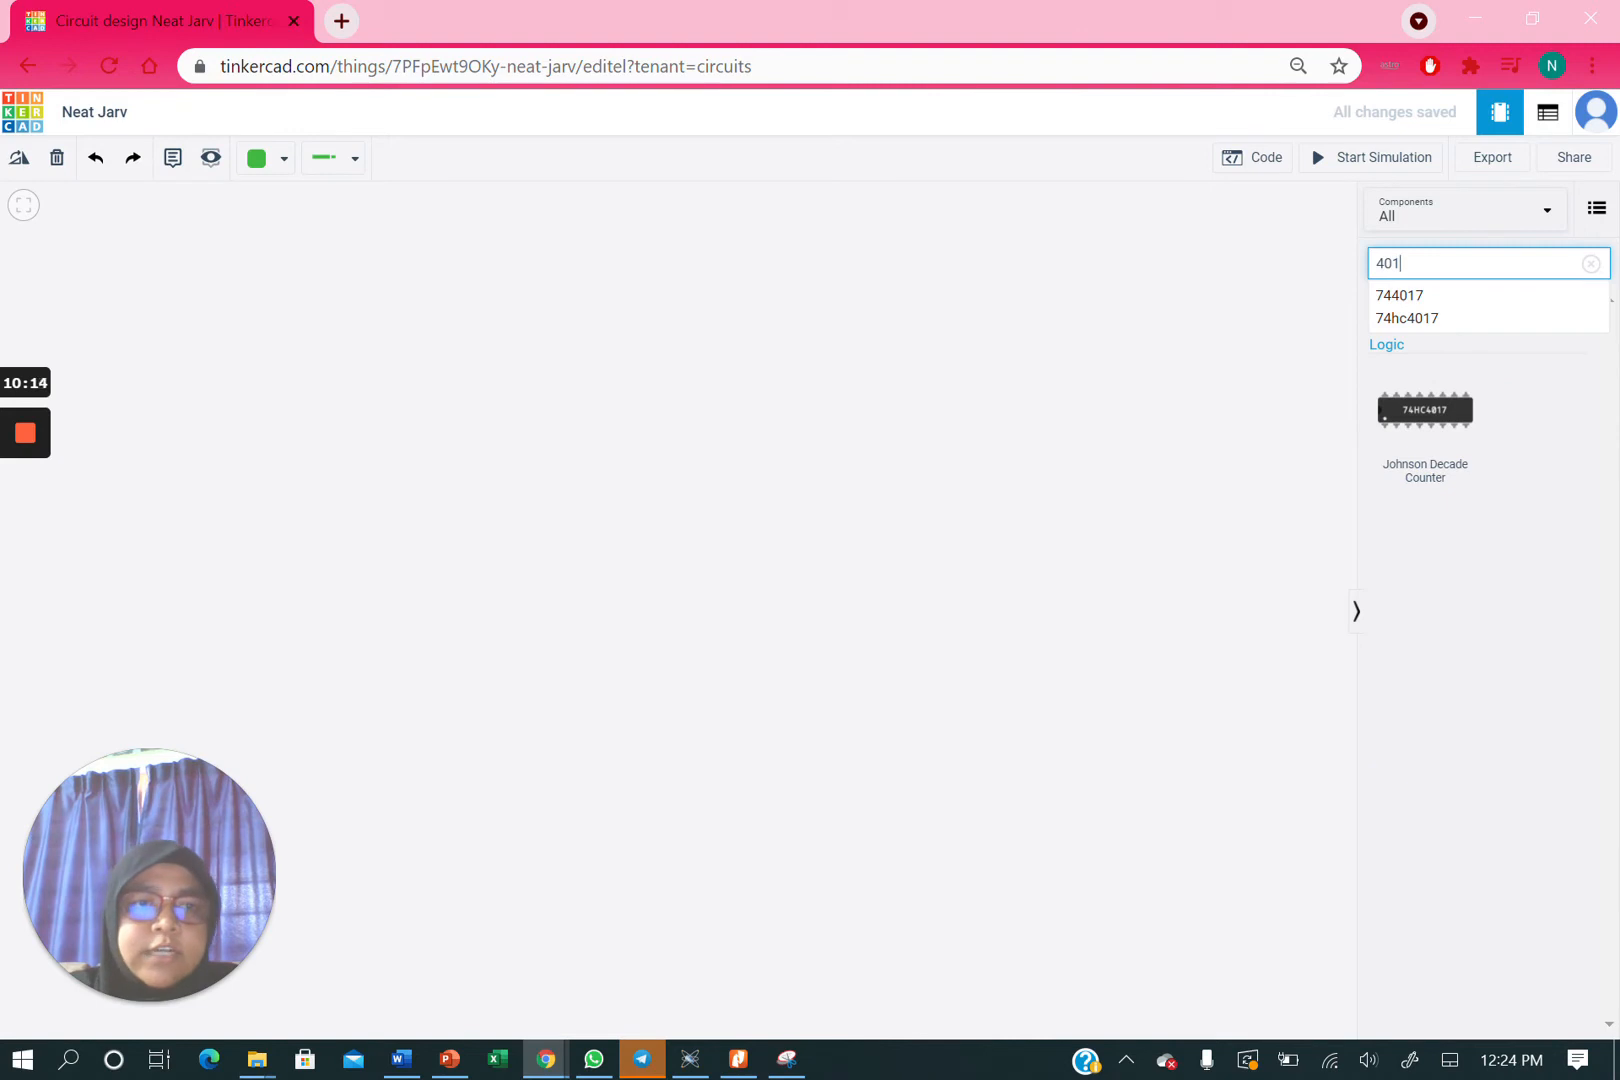
# - Search the component library for 4017, clear the search term and dismiss the desktop notification
pyautogui.write('7')
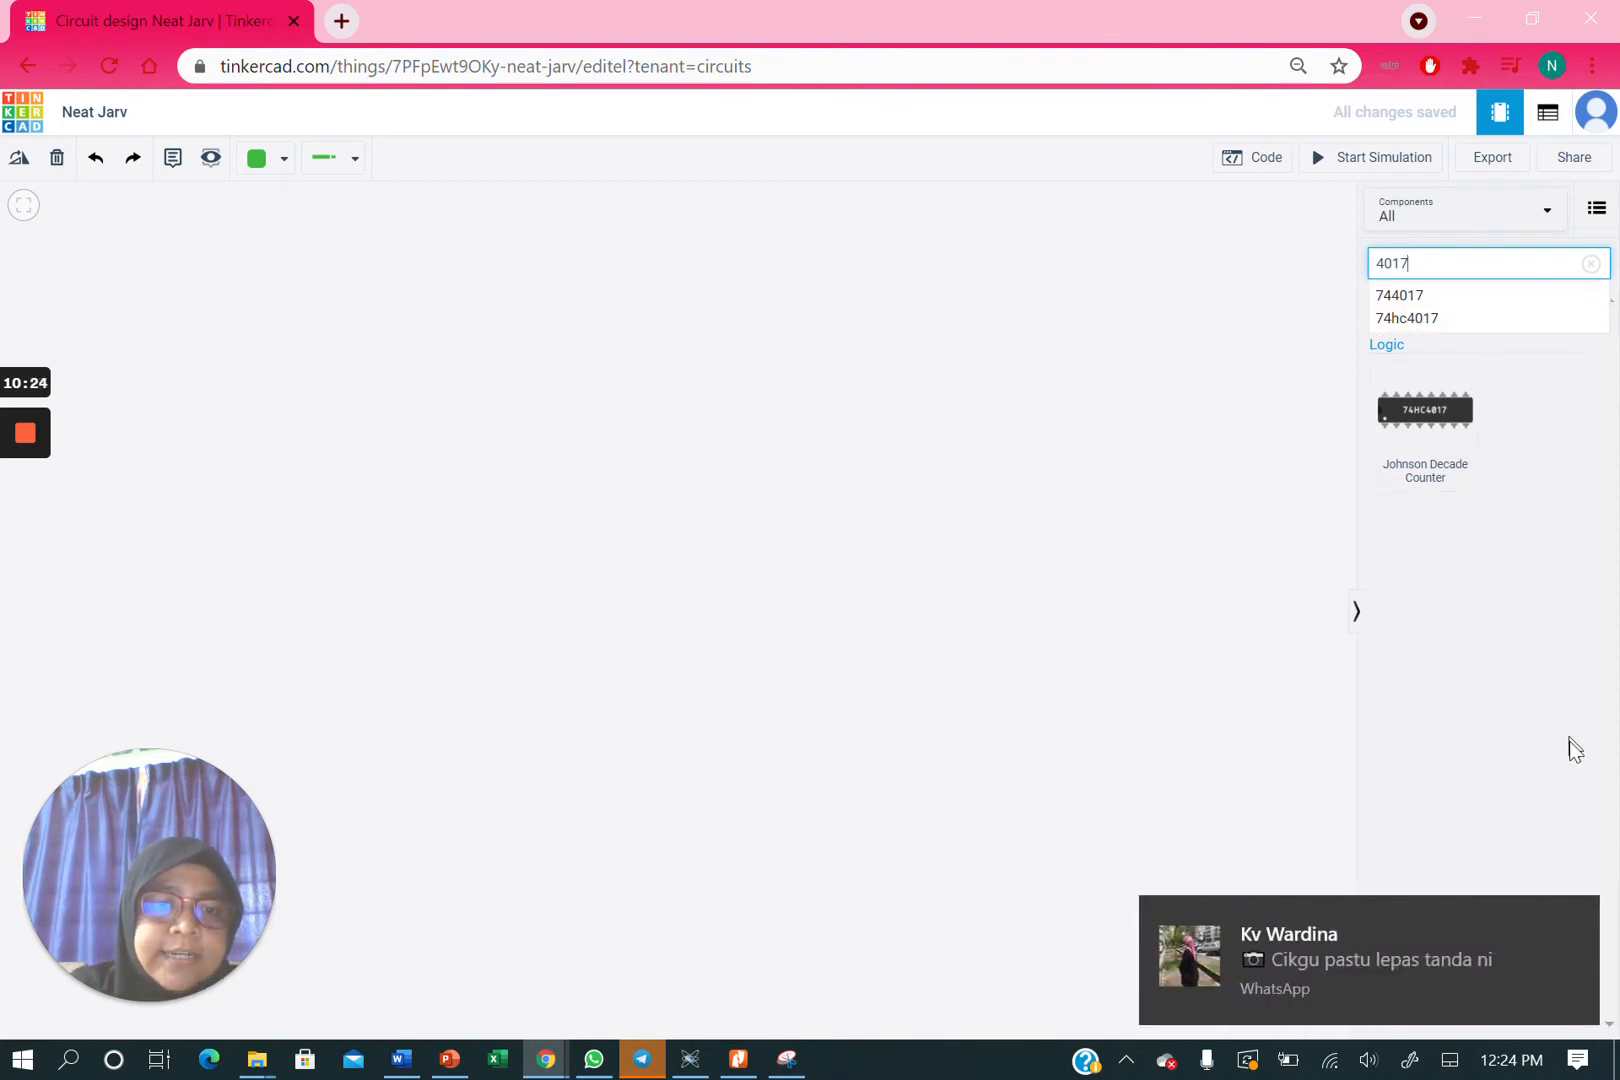
pyautogui.click(1582, 905)
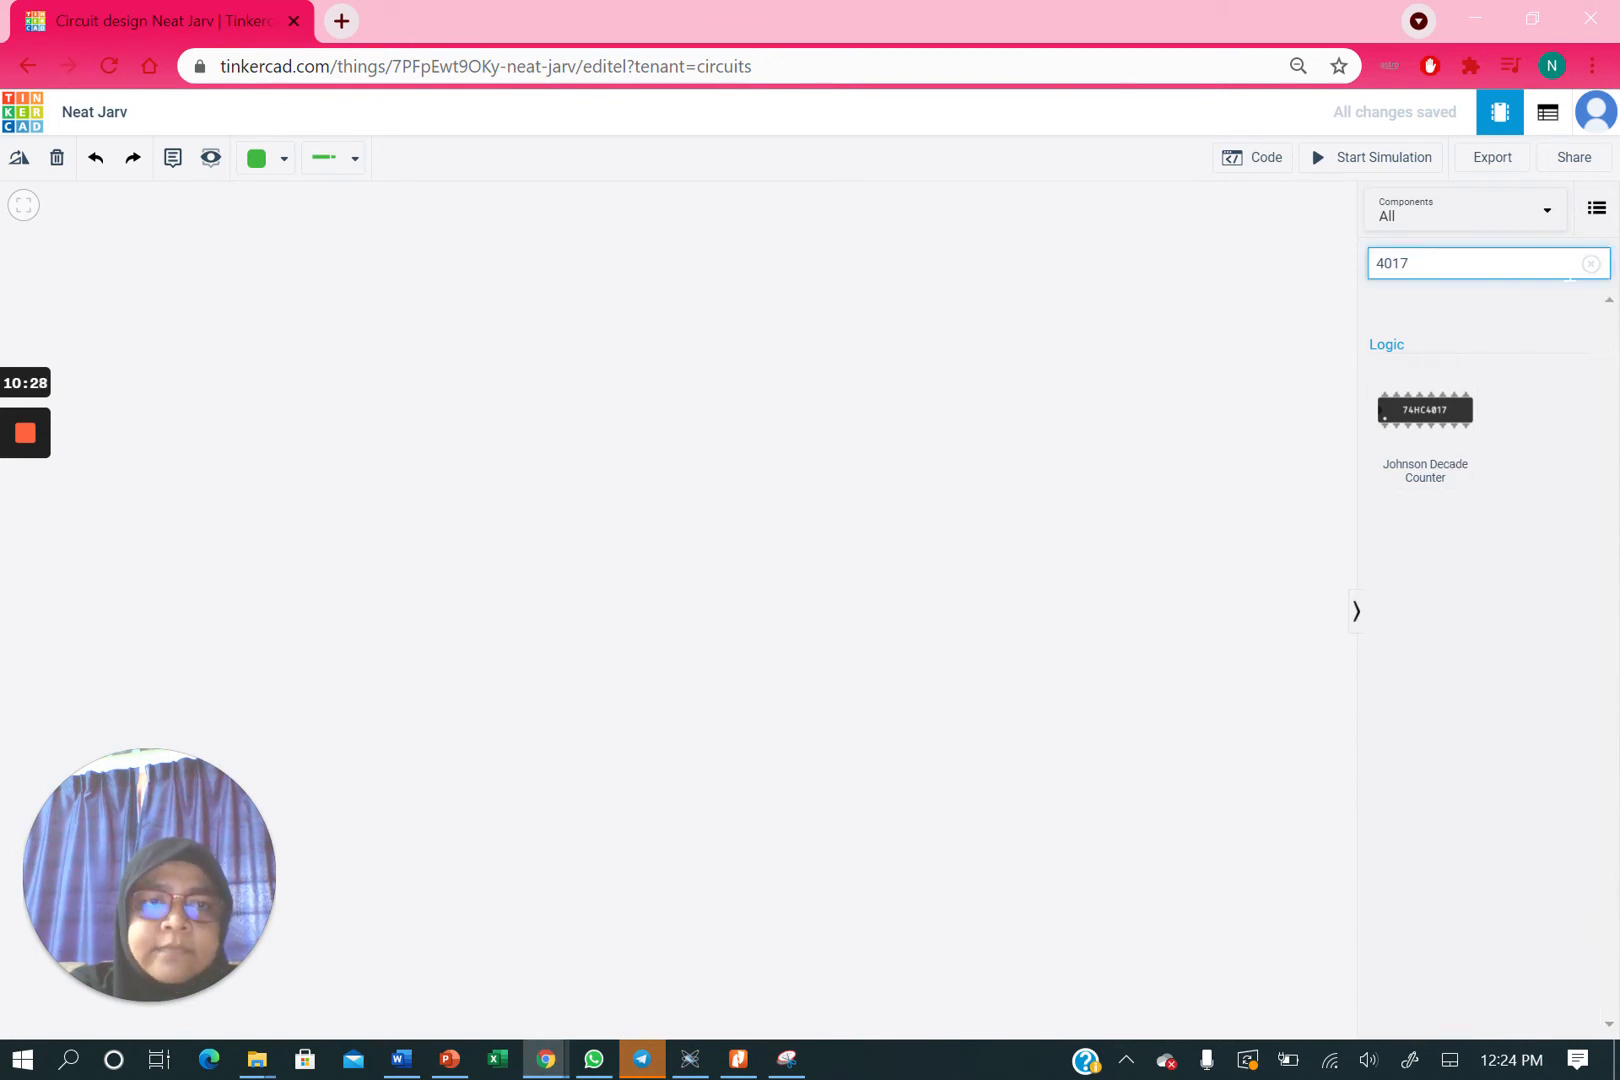
pyautogui.click(1591, 266)
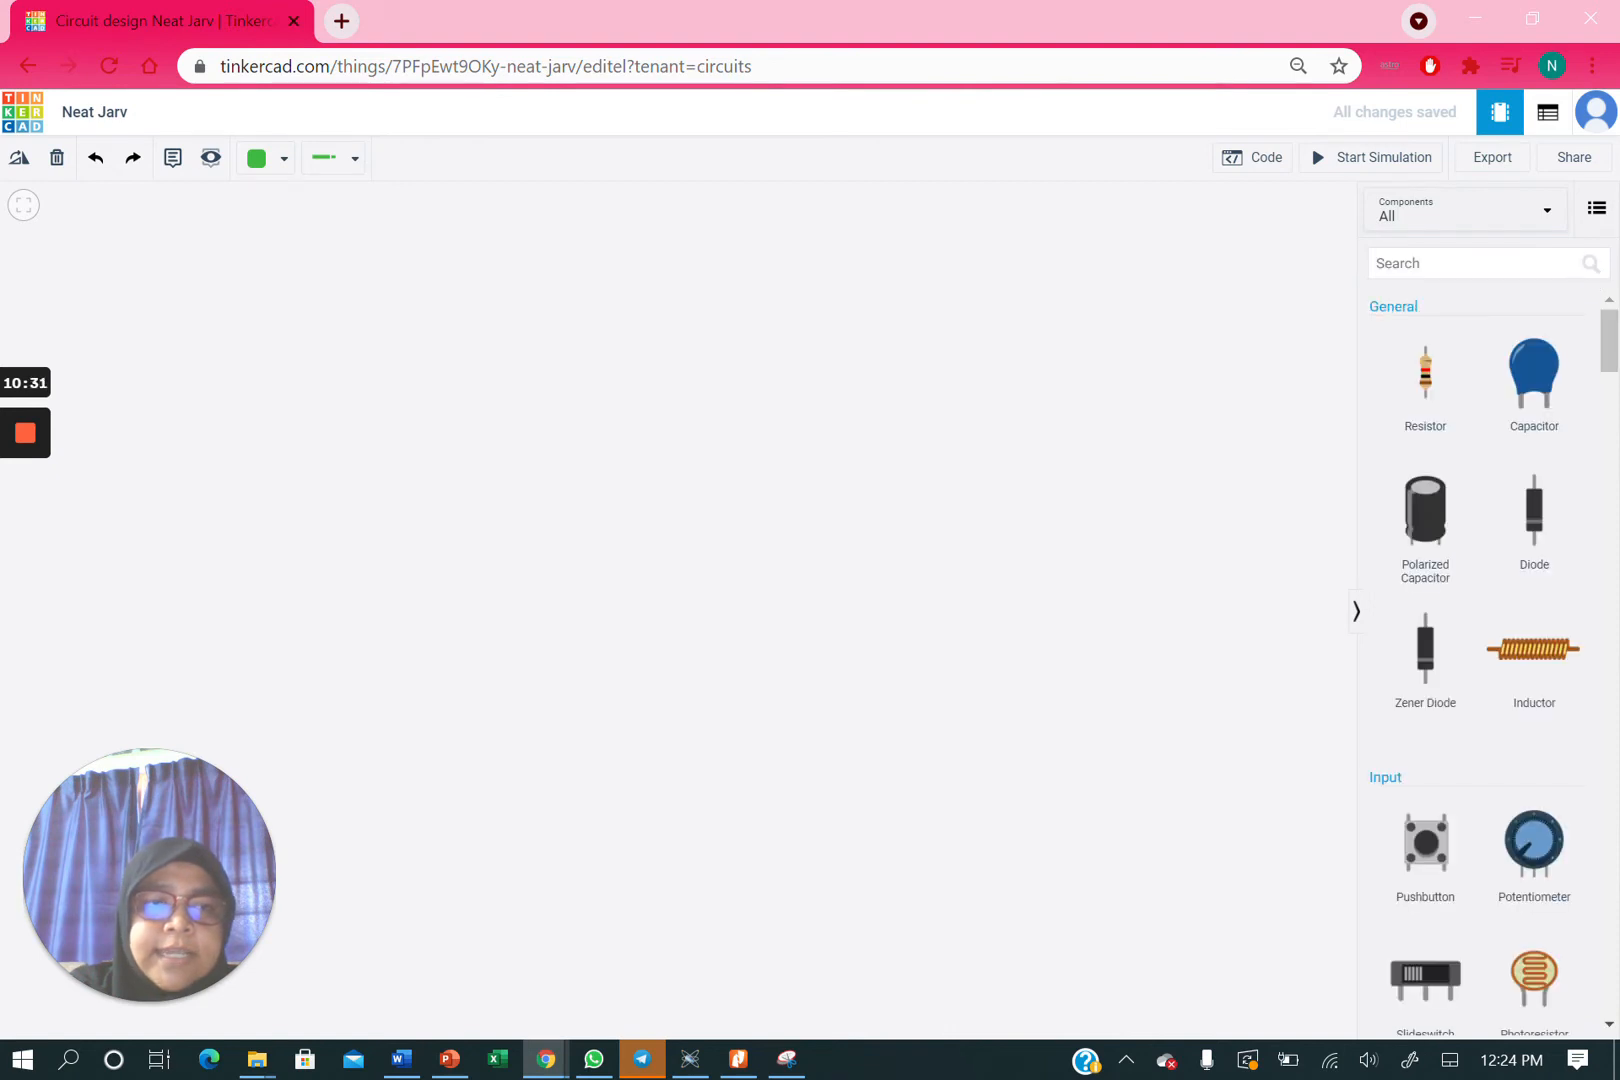
pyautogui.click(1475, 264)
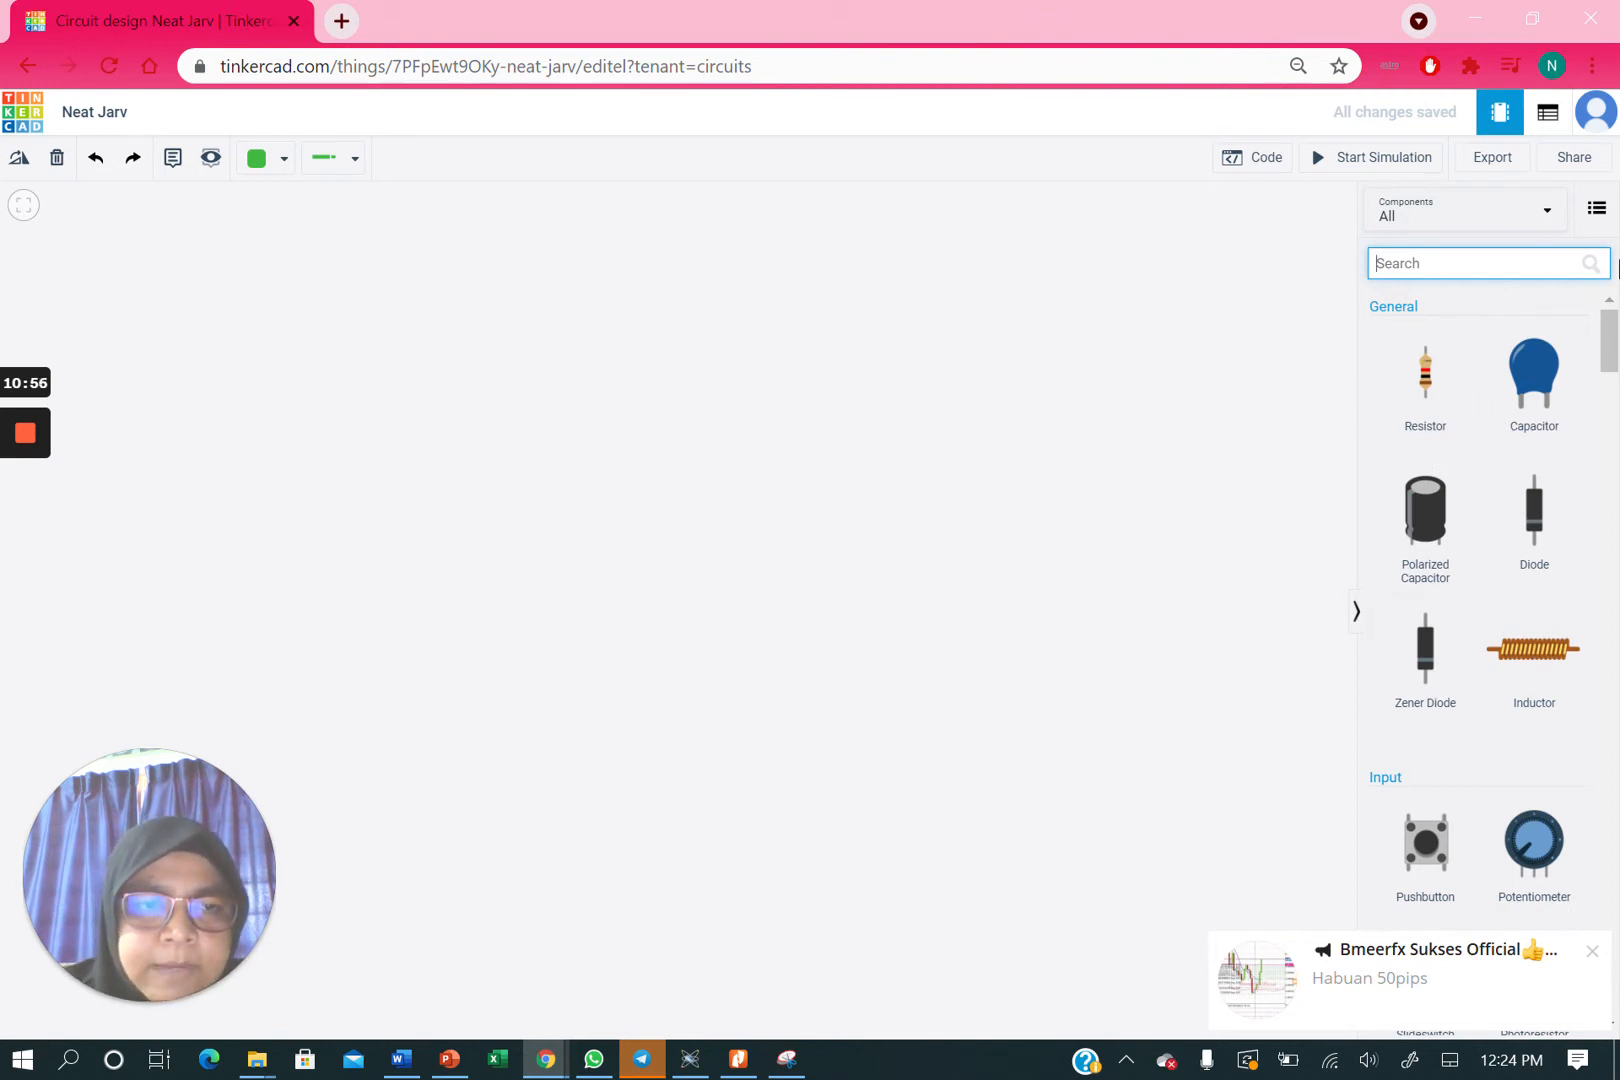
pyautogui.click(1591, 954)
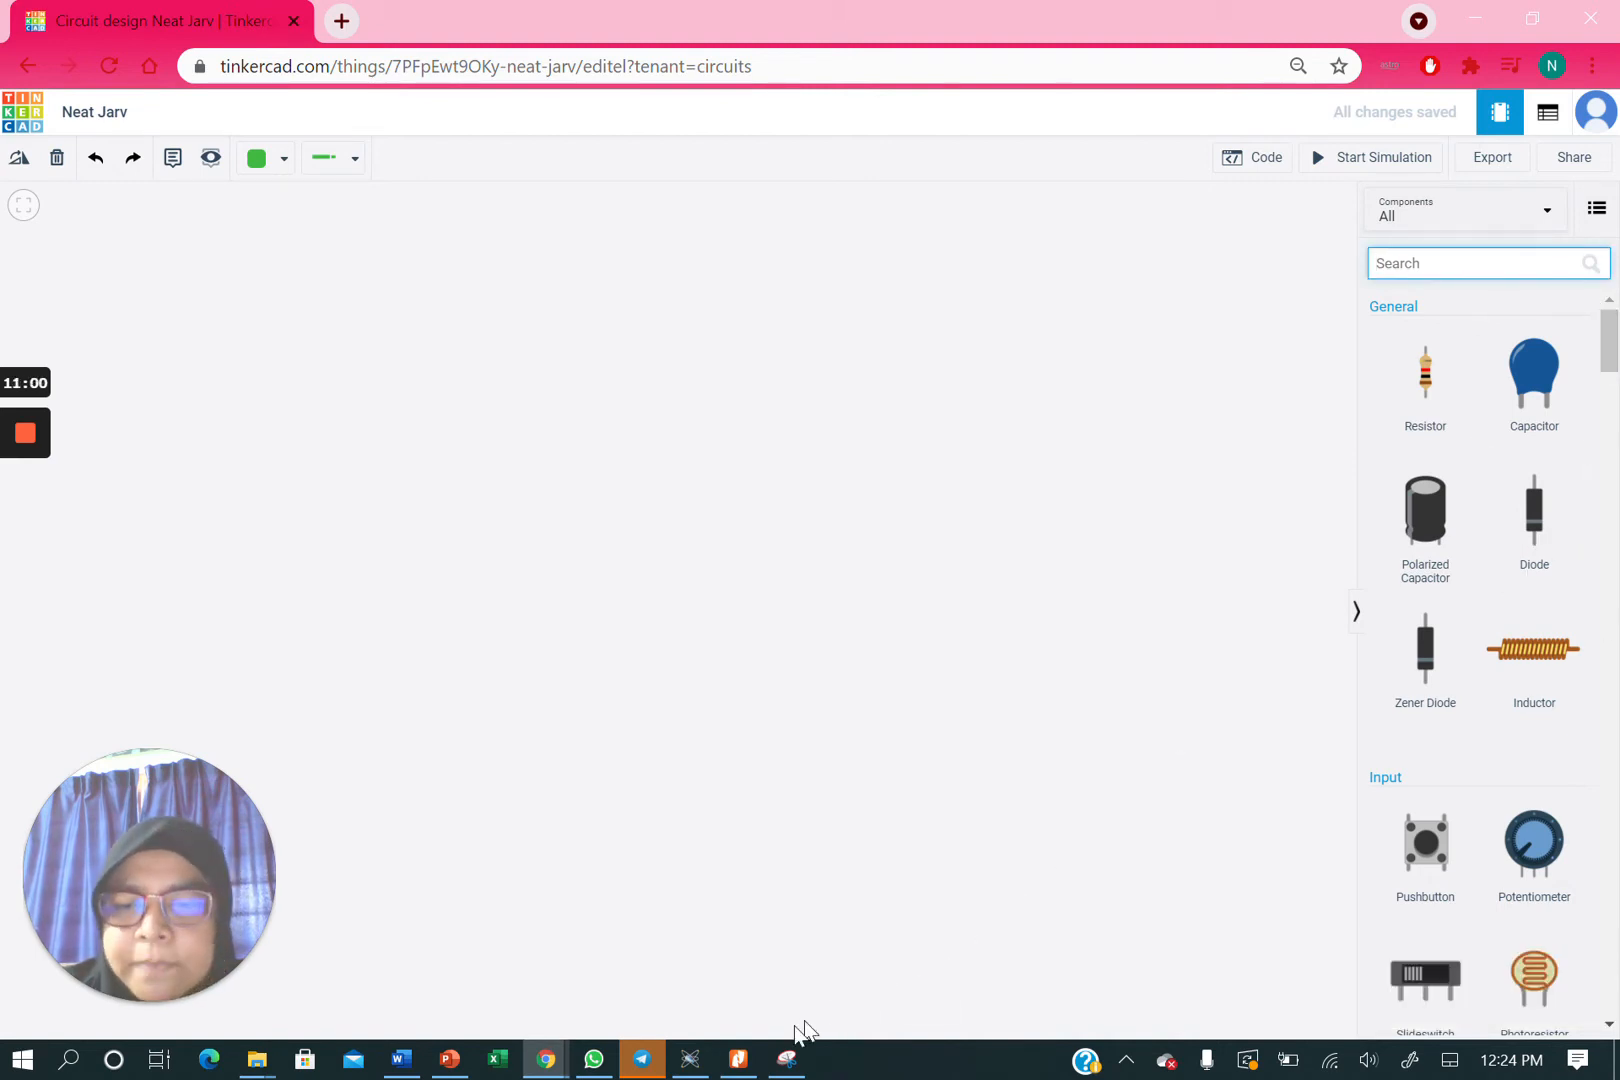
# - Check the circuit schematic in PowerPoint and place a Breadboard Small from the Breadboards group in the middle of the Tinkercad workspace
pyautogui.click(461, 1062)
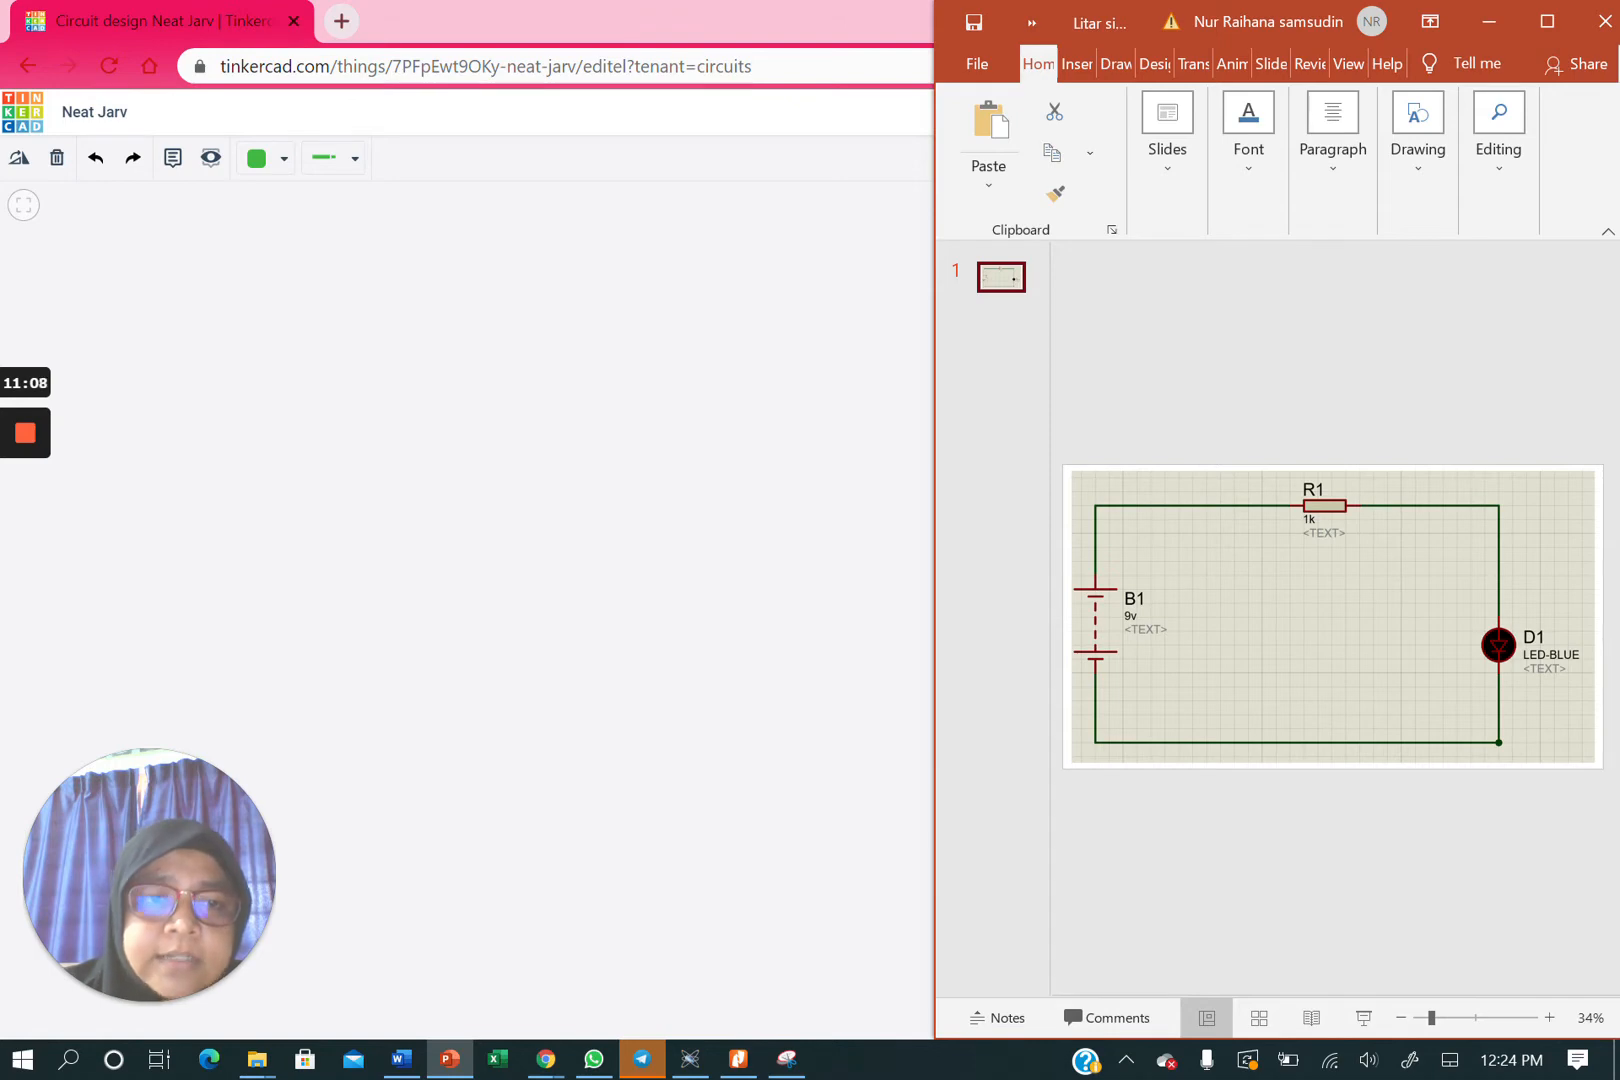
pyautogui.click(705, 638)
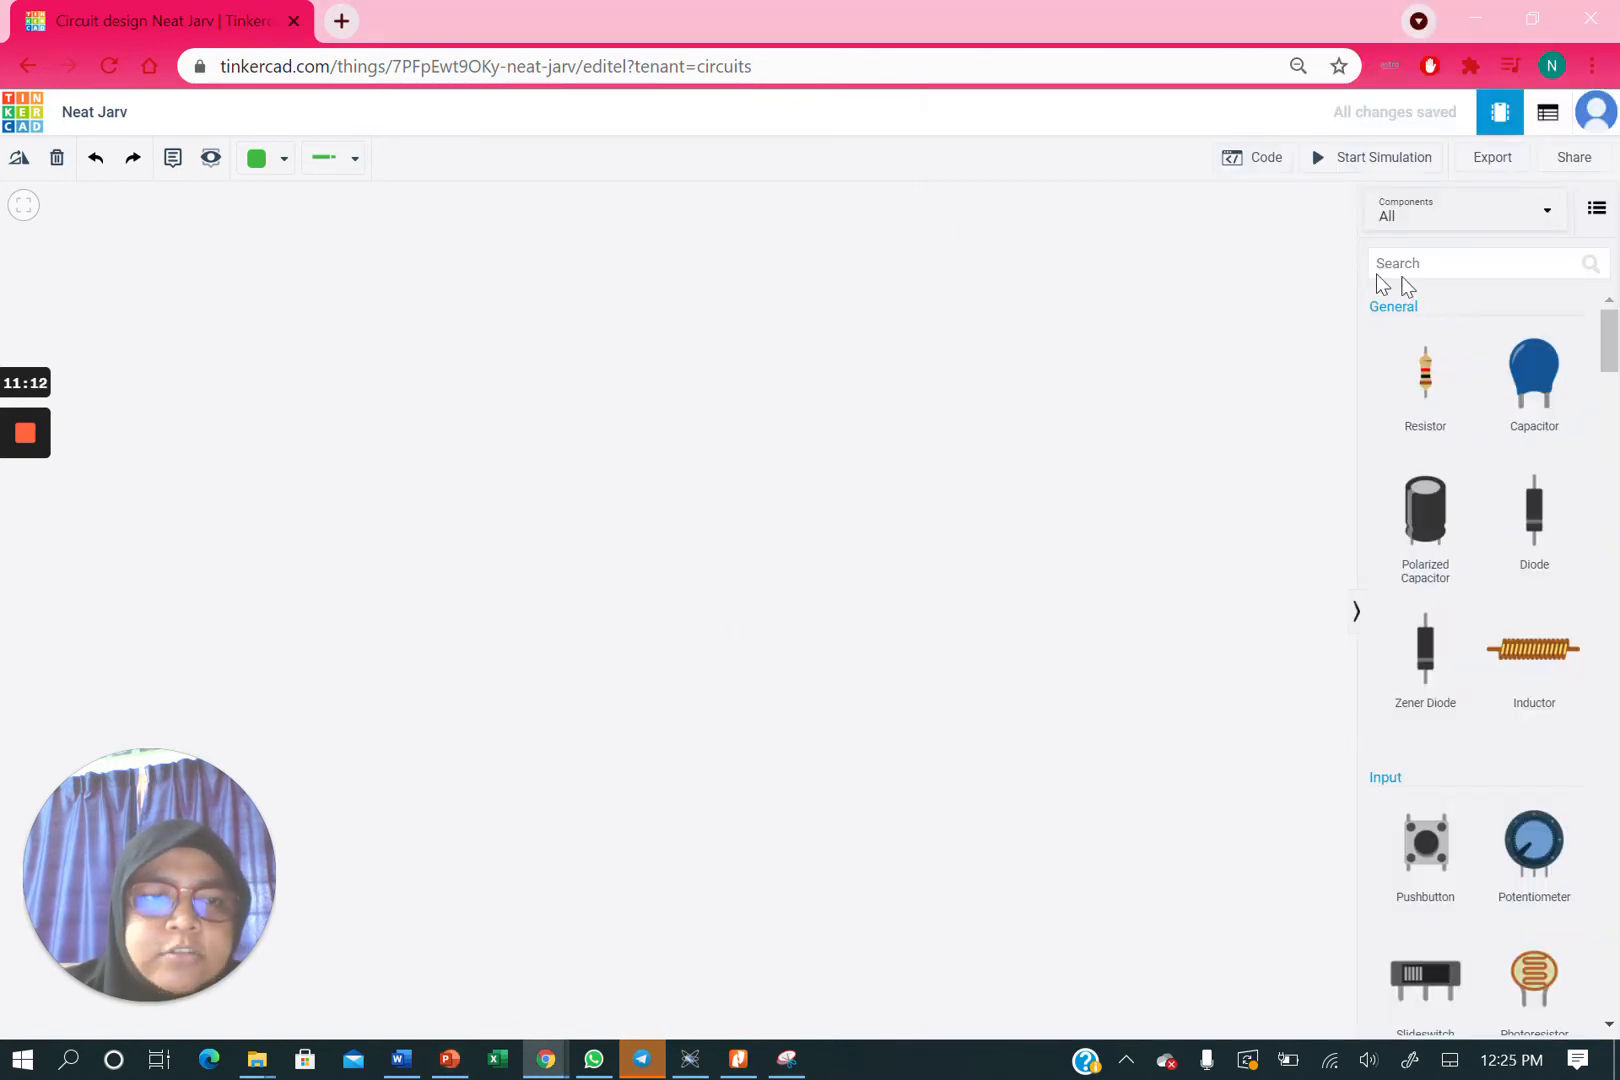
pyautogui.moveTo(1608, 340); pyautogui.dragTo(1587, 694)
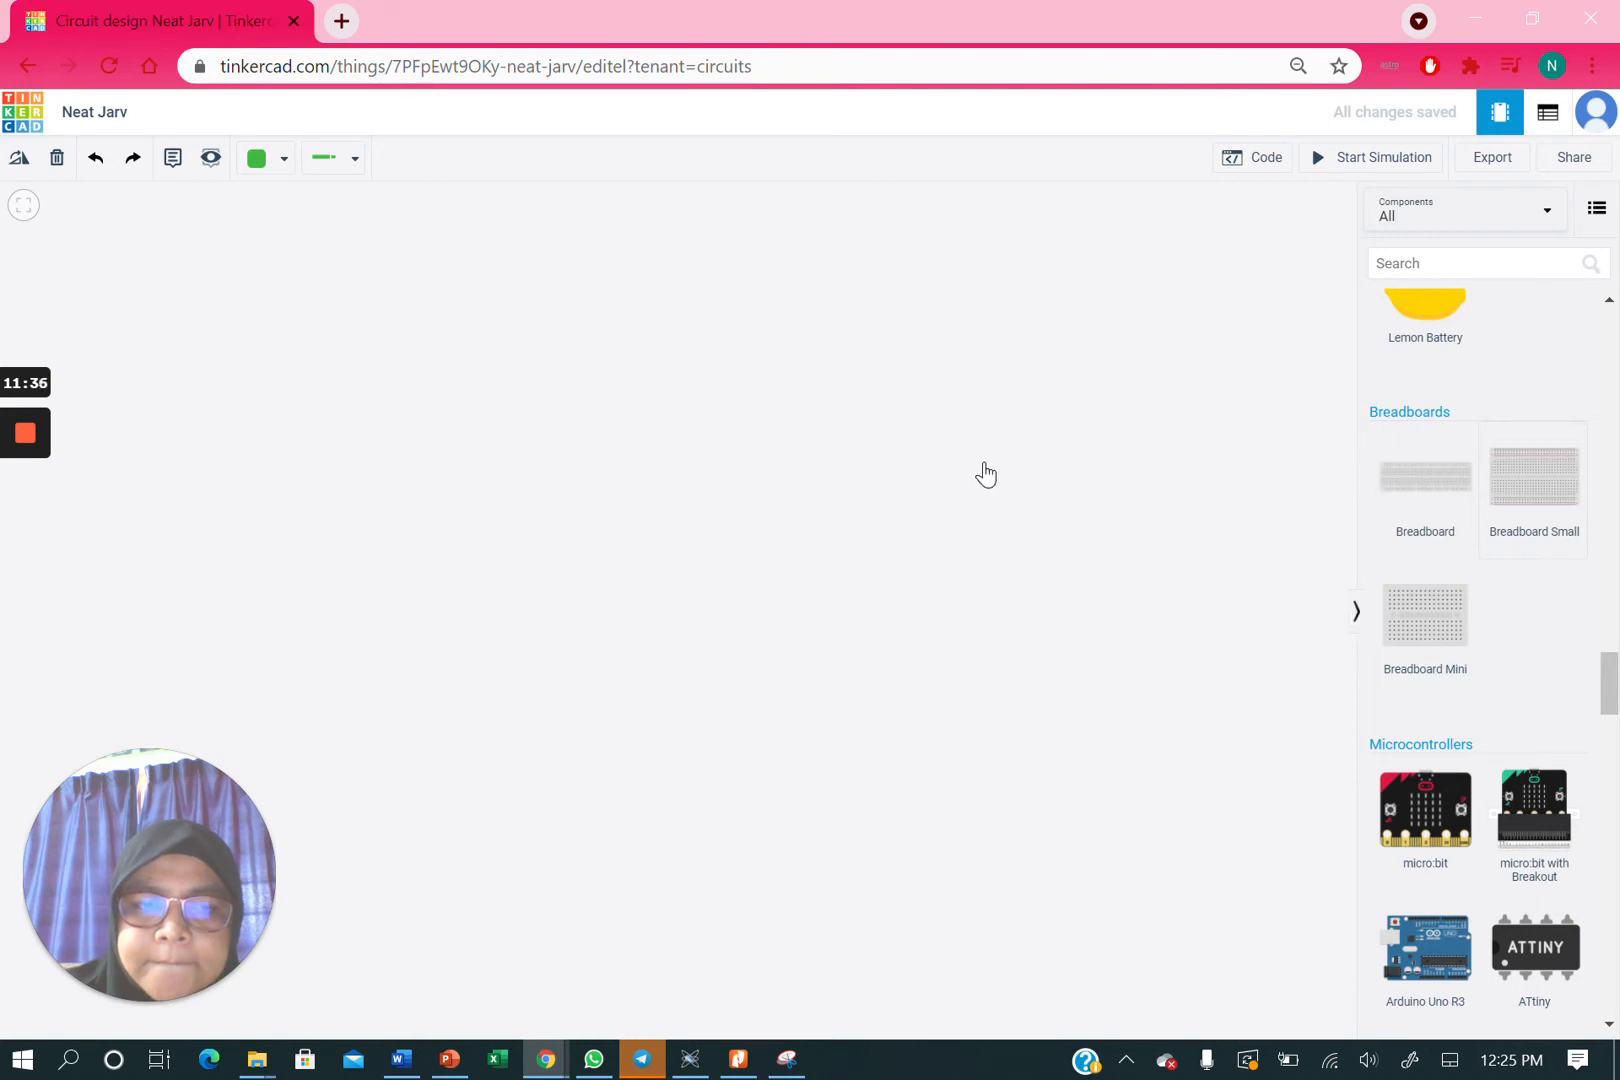
pyautogui.moveTo(27, 438)
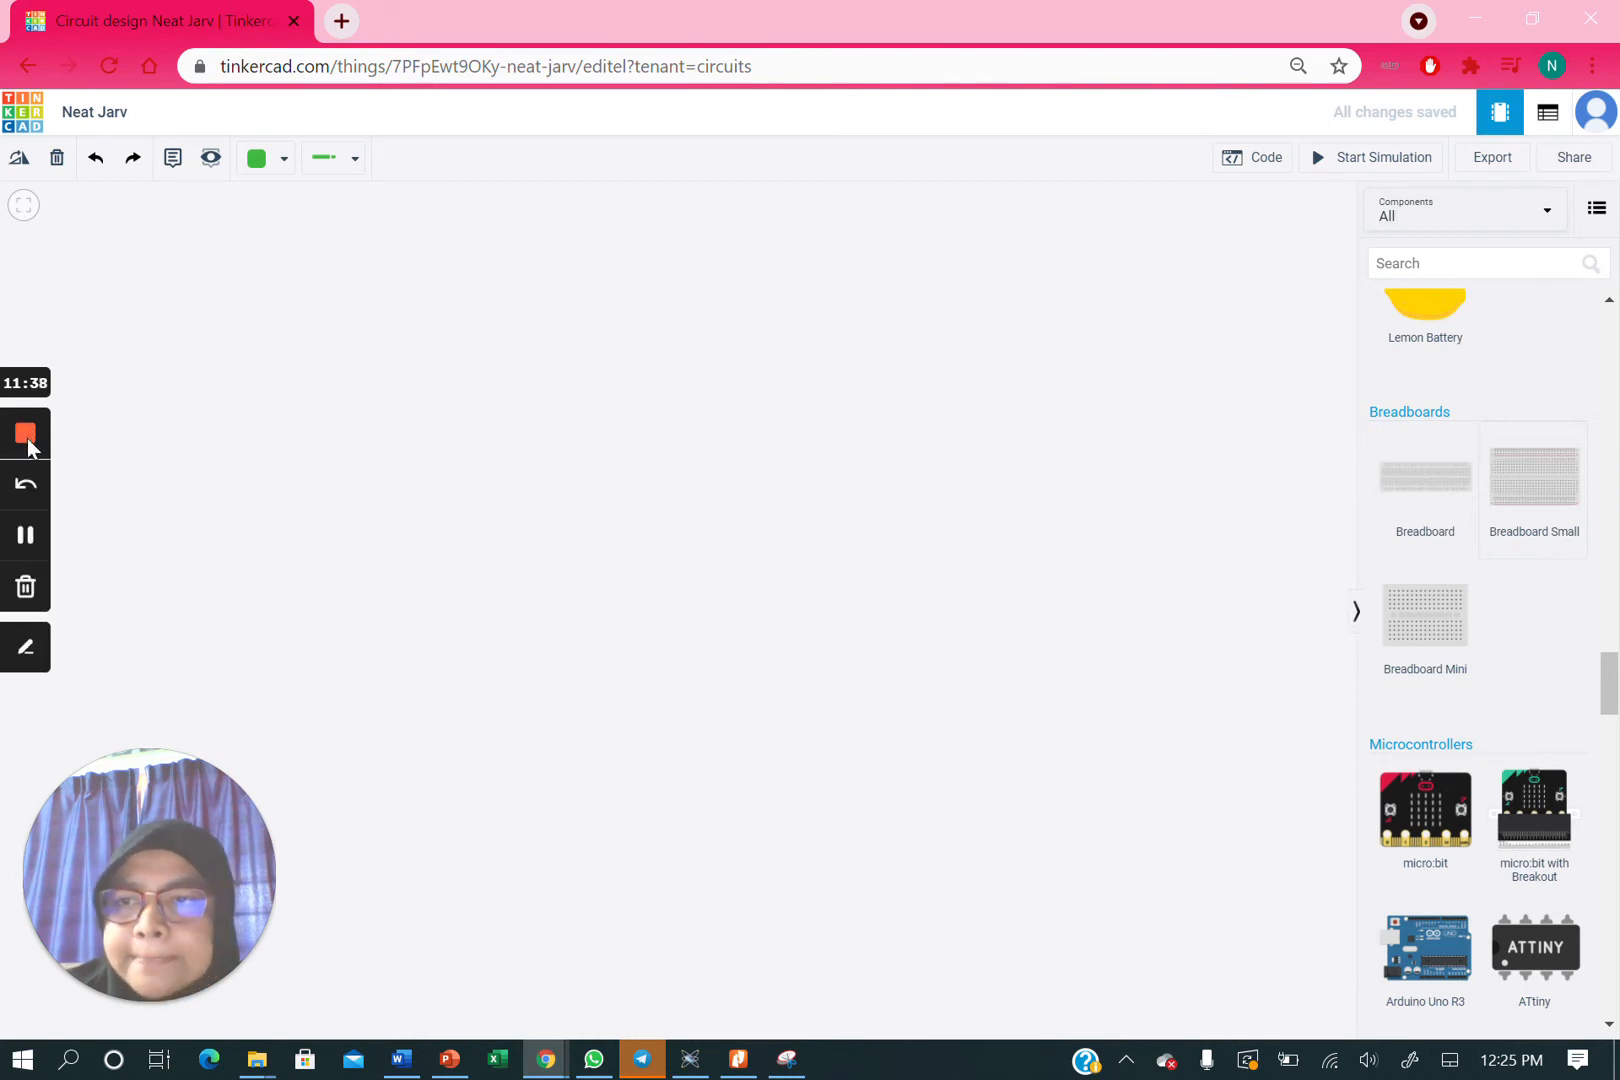
pyautogui.click(27, 537)
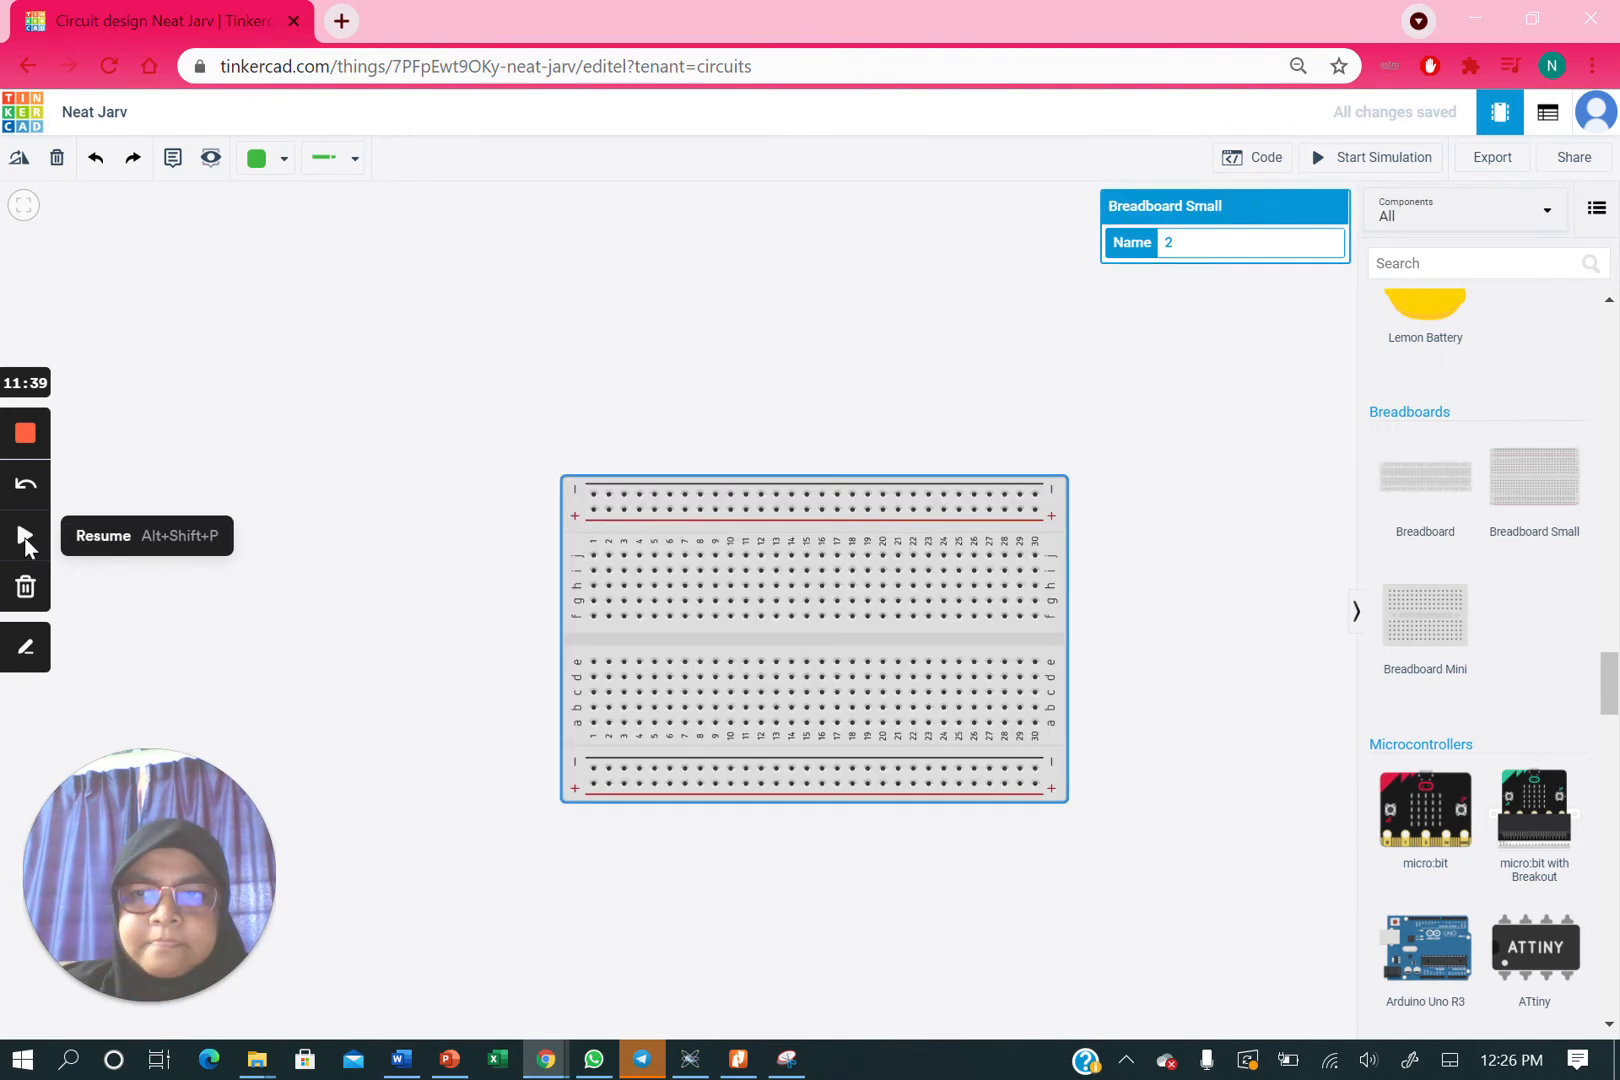
pyautogui.click(27, 537)
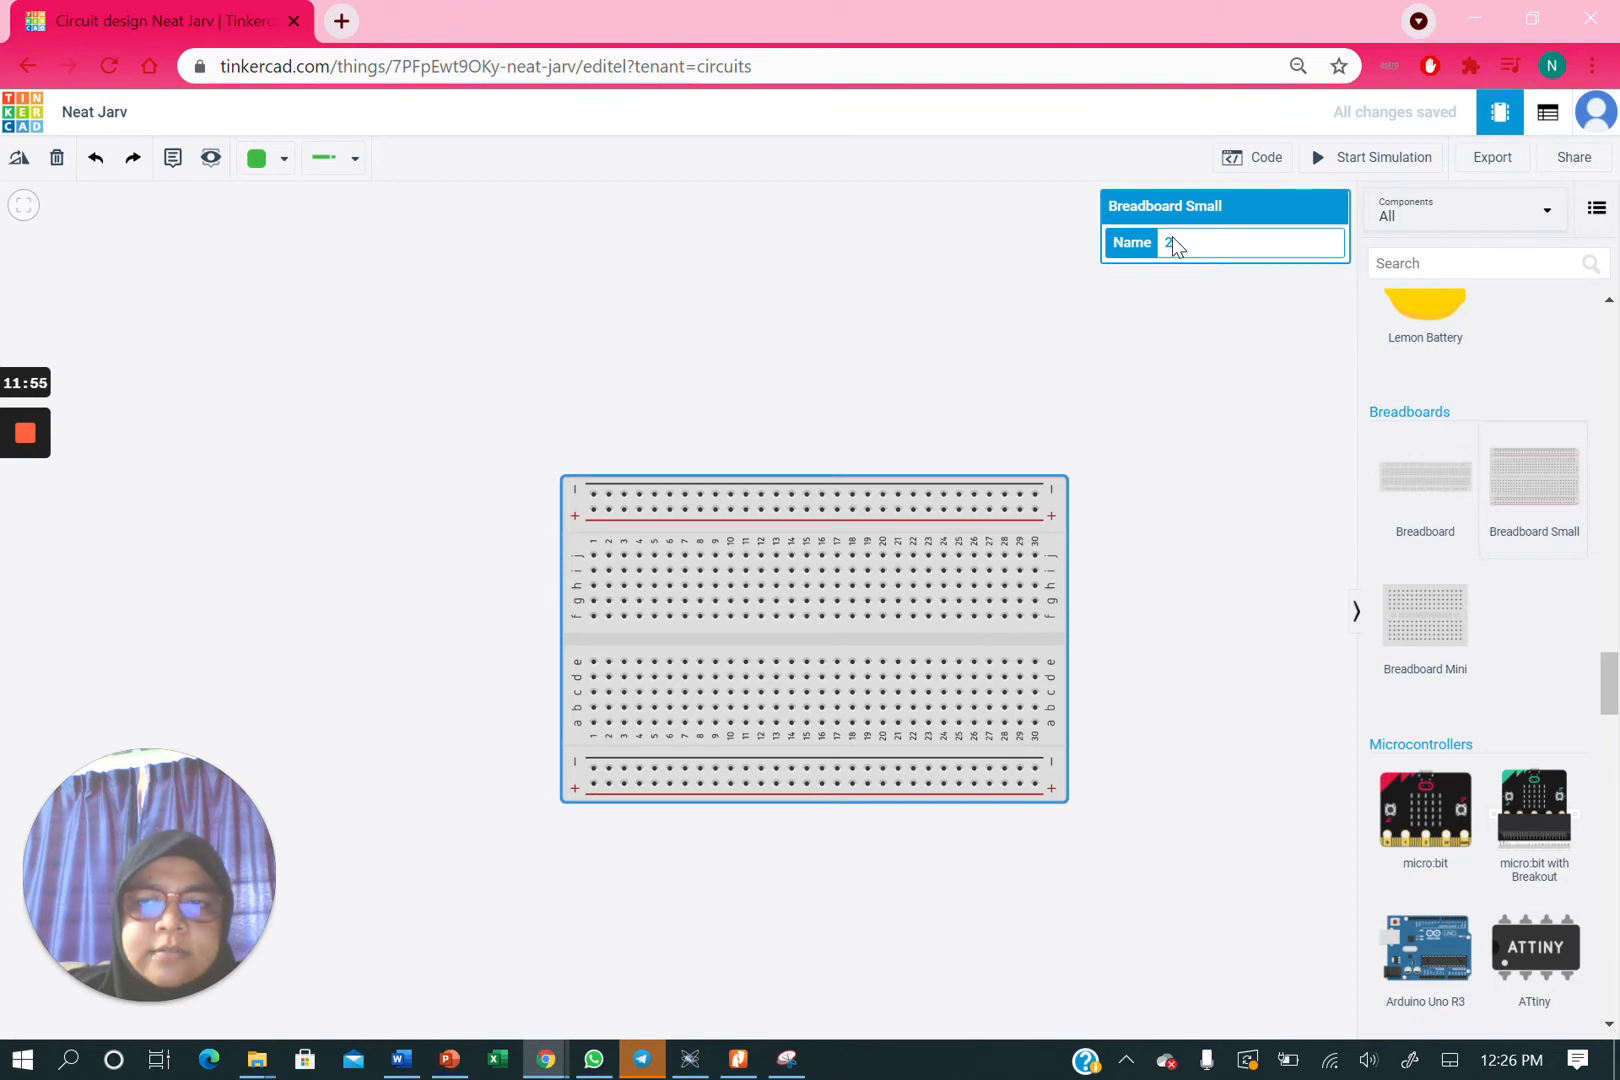
pyautogui.hotkey('ctrl', 'v')
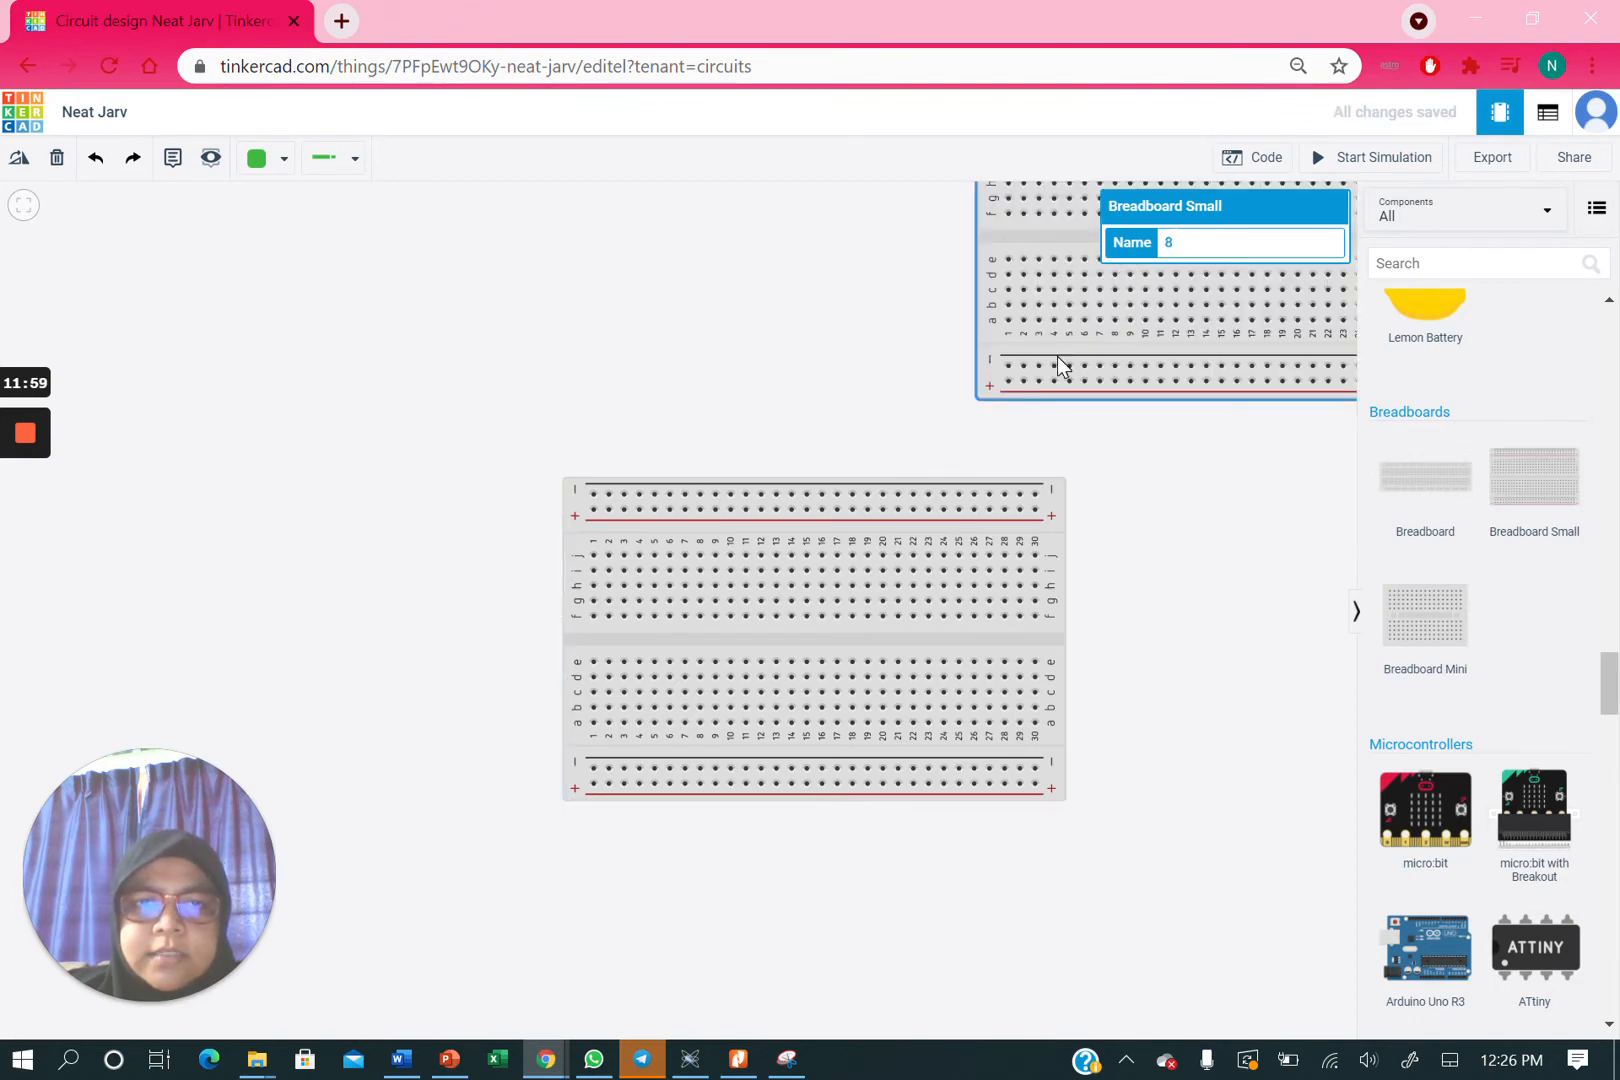
pyautogui.press('Delete')
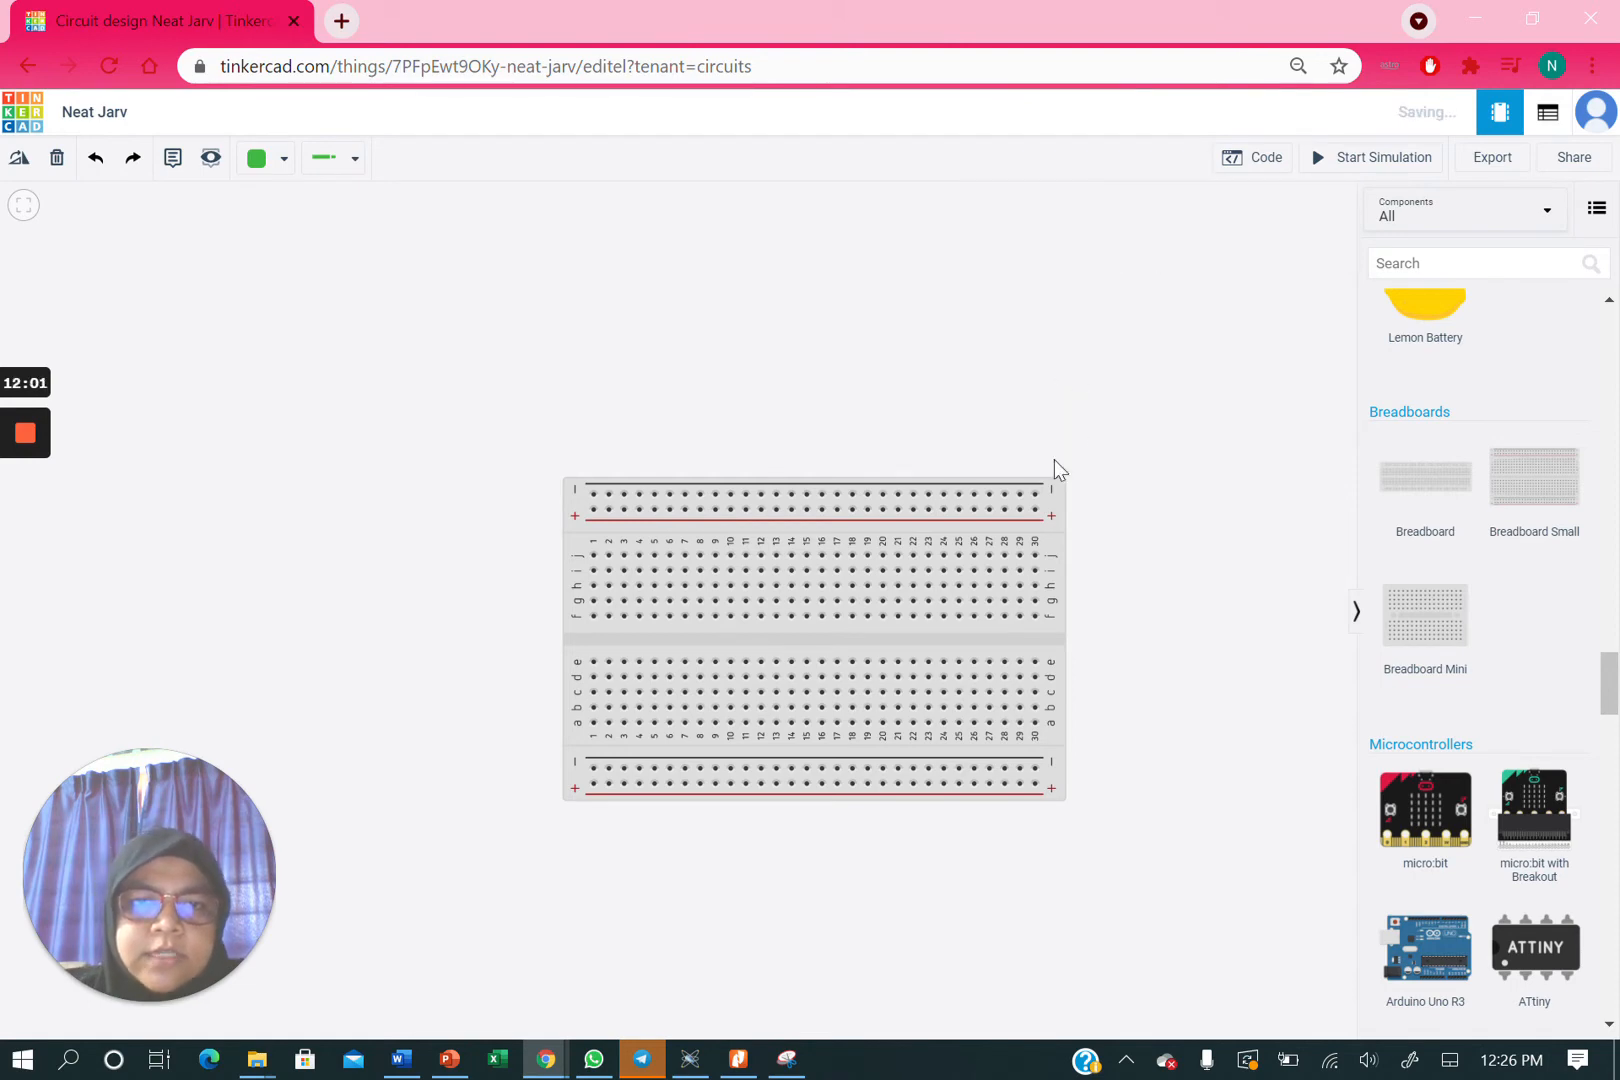
pyautogui.click(1035, 509)
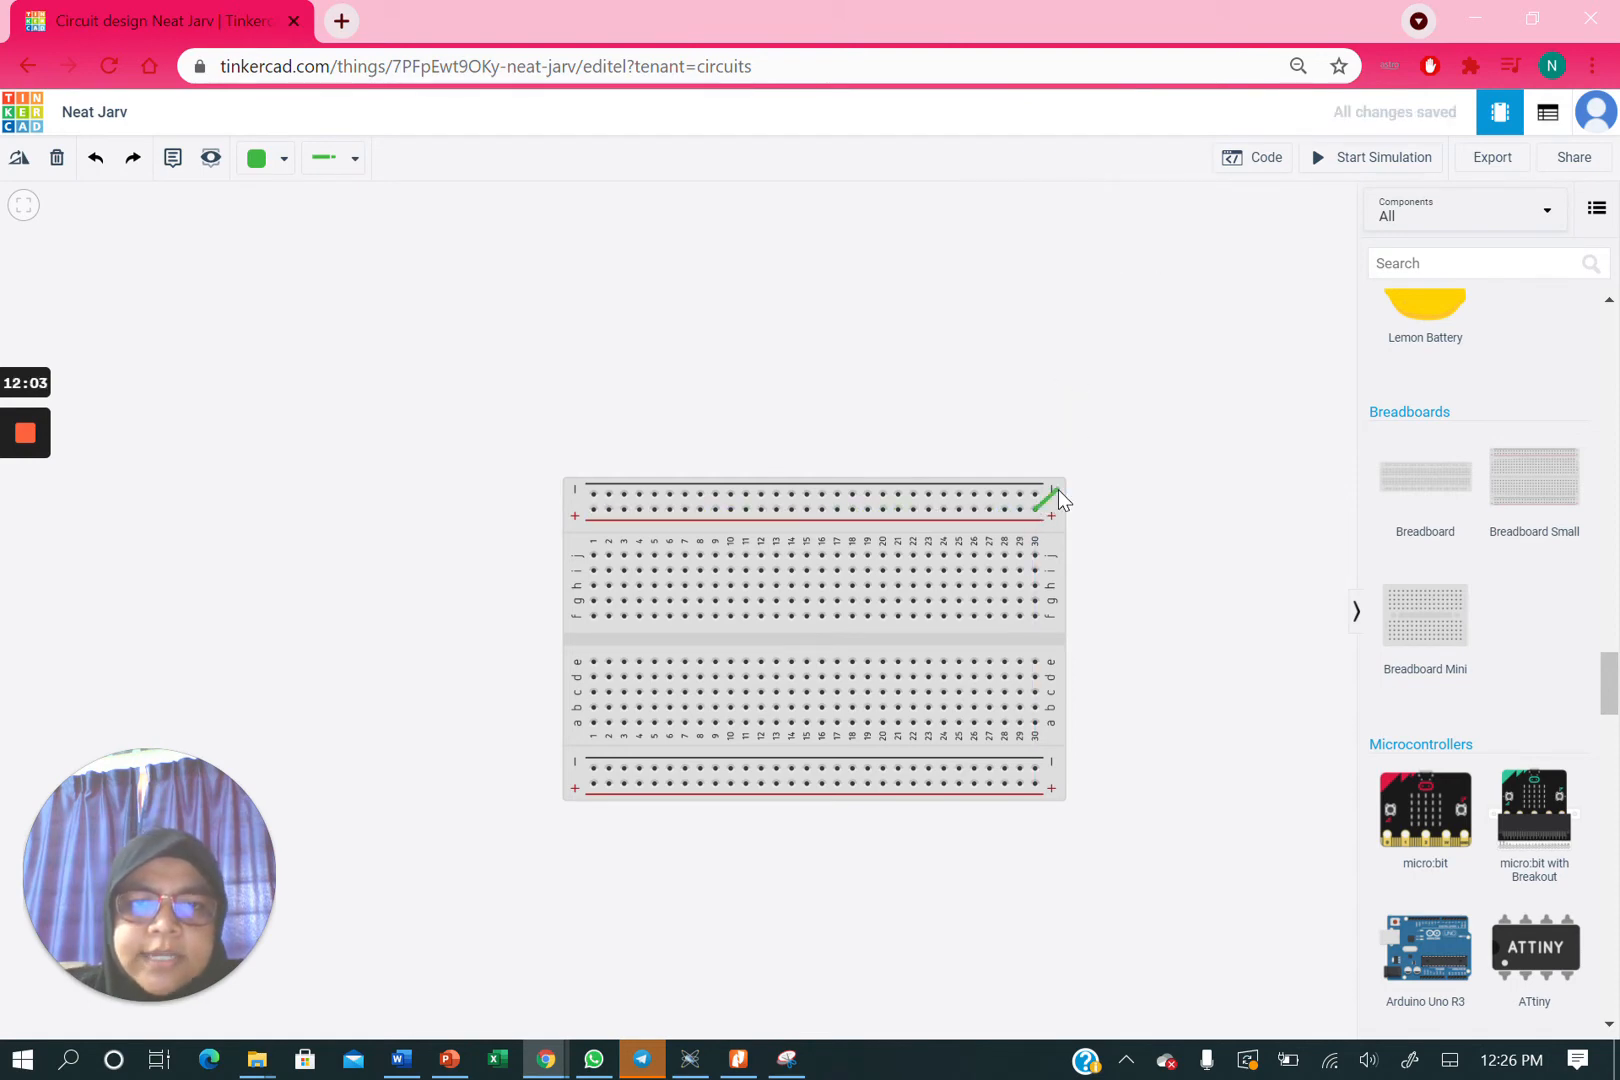
pyautogui.press('Escape')
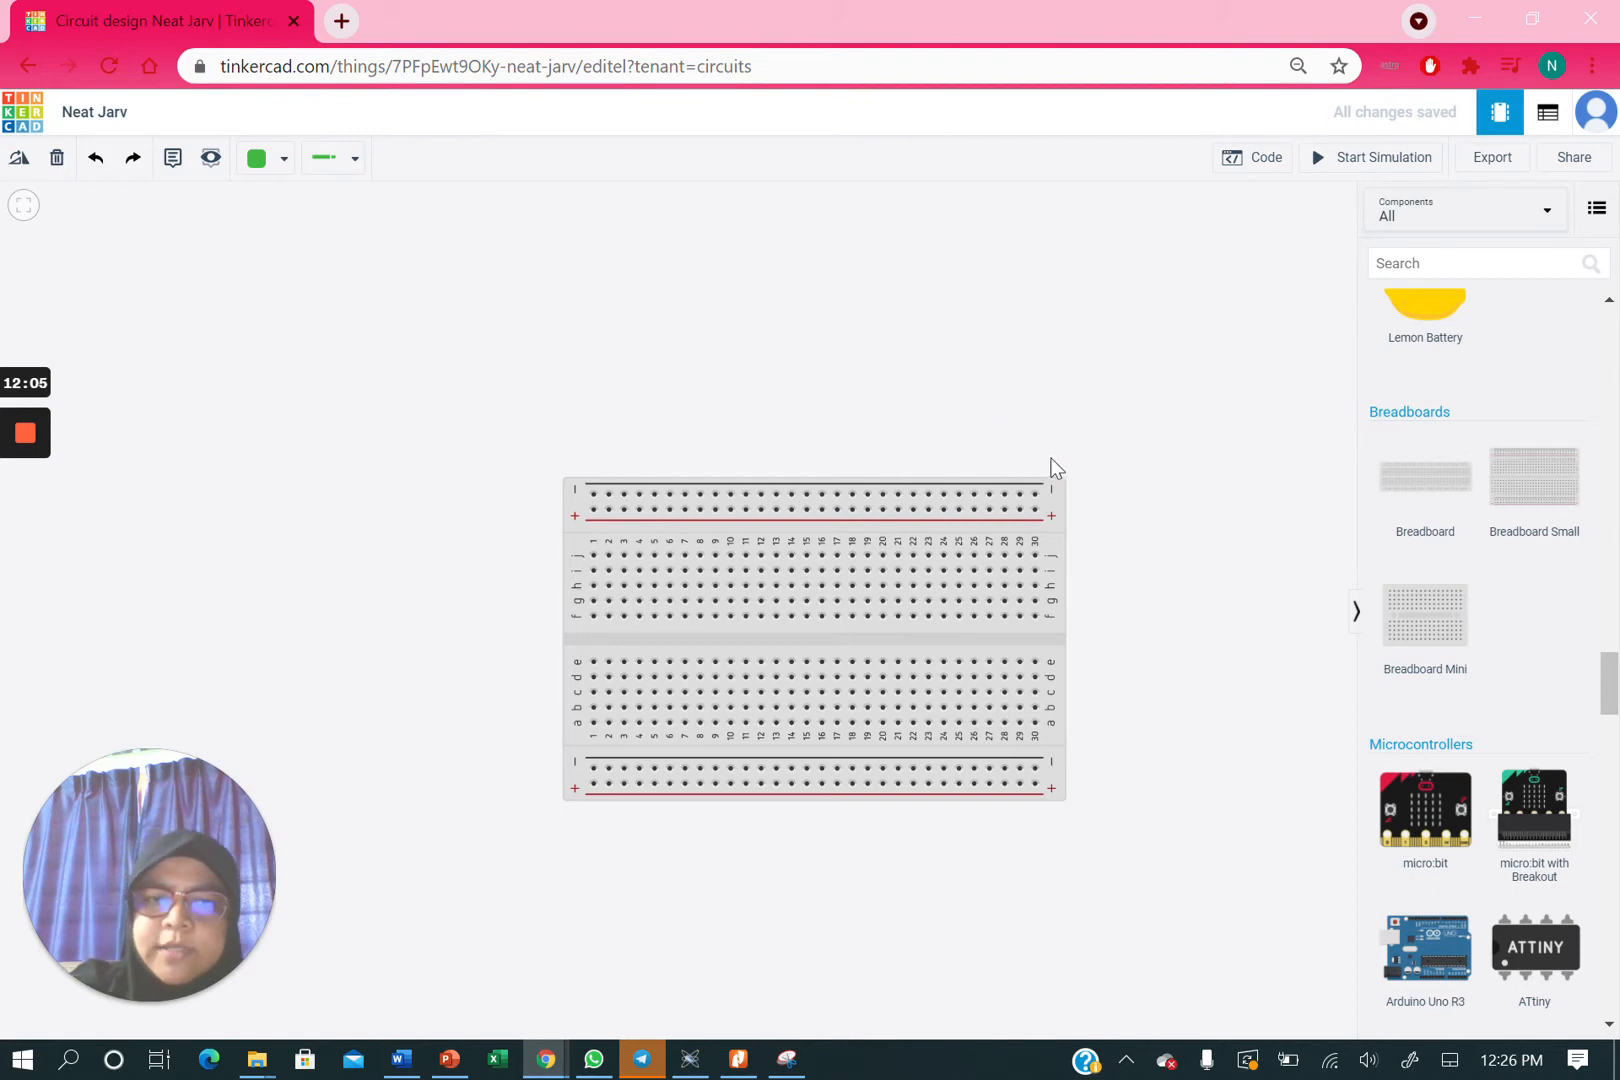
# - Name the small breadboard PROJERK 1 and deselect it
pyautogui.click(1059, 492)
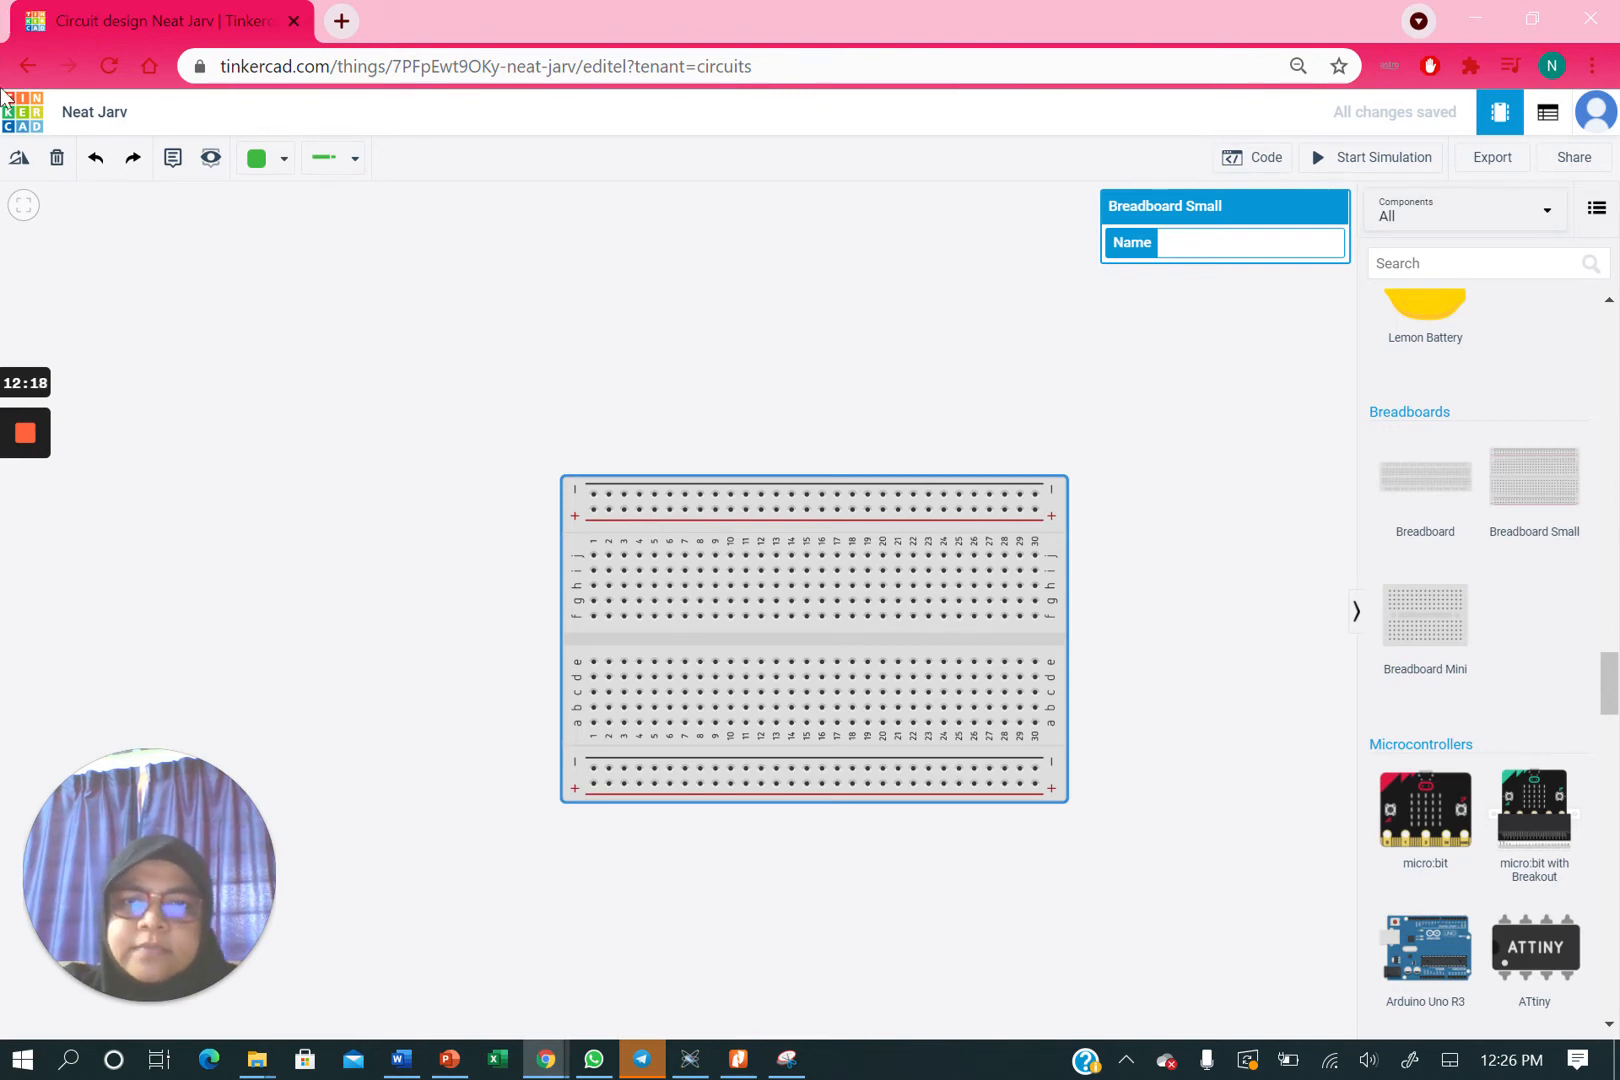
pyautogui.click(32, 535)
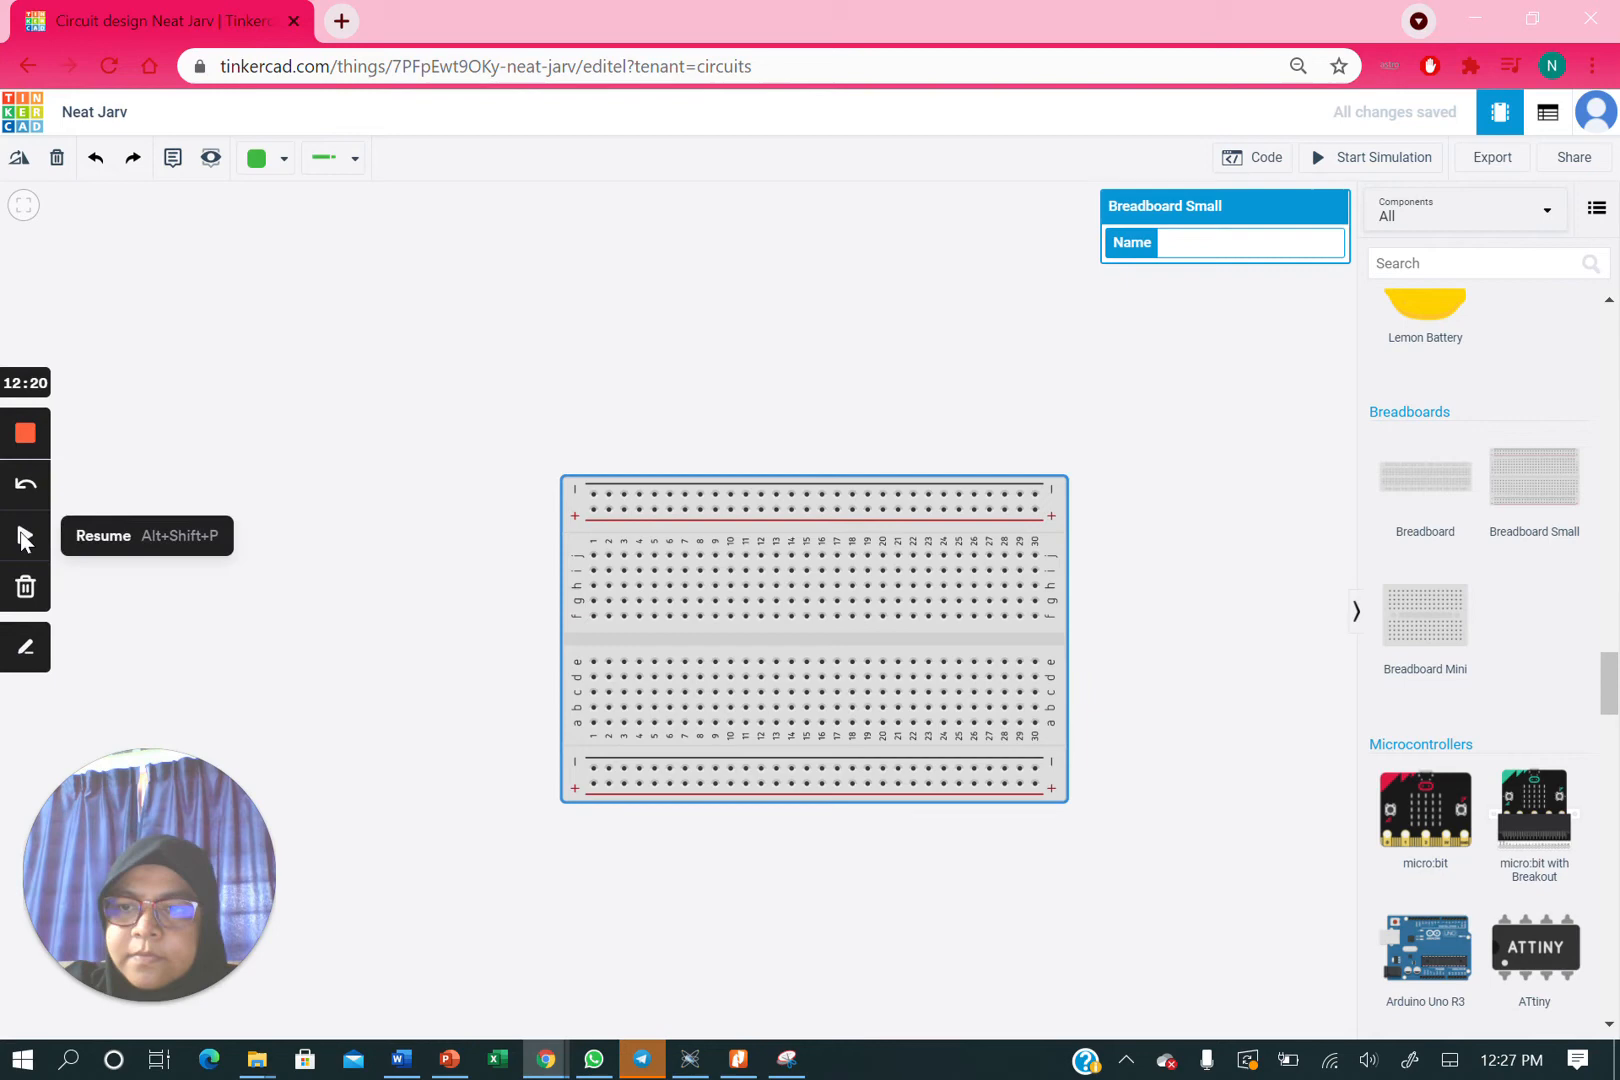
pyautogui.click(26, 536)
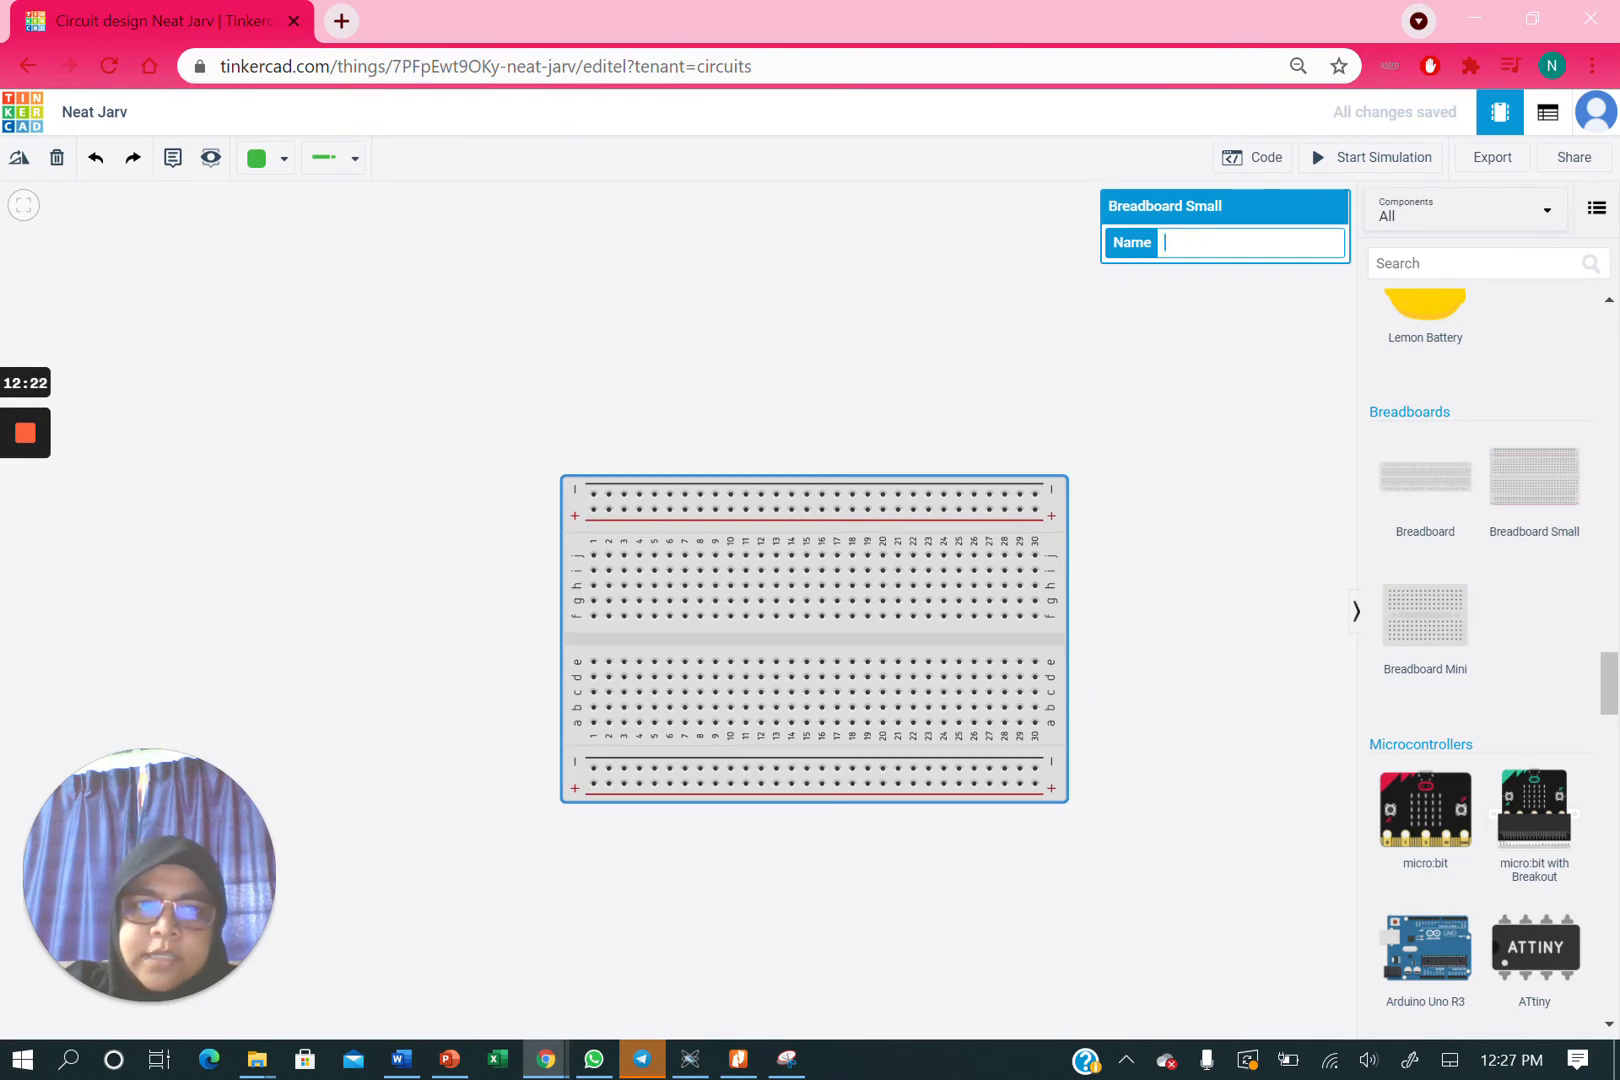
pyautogui.write('p')
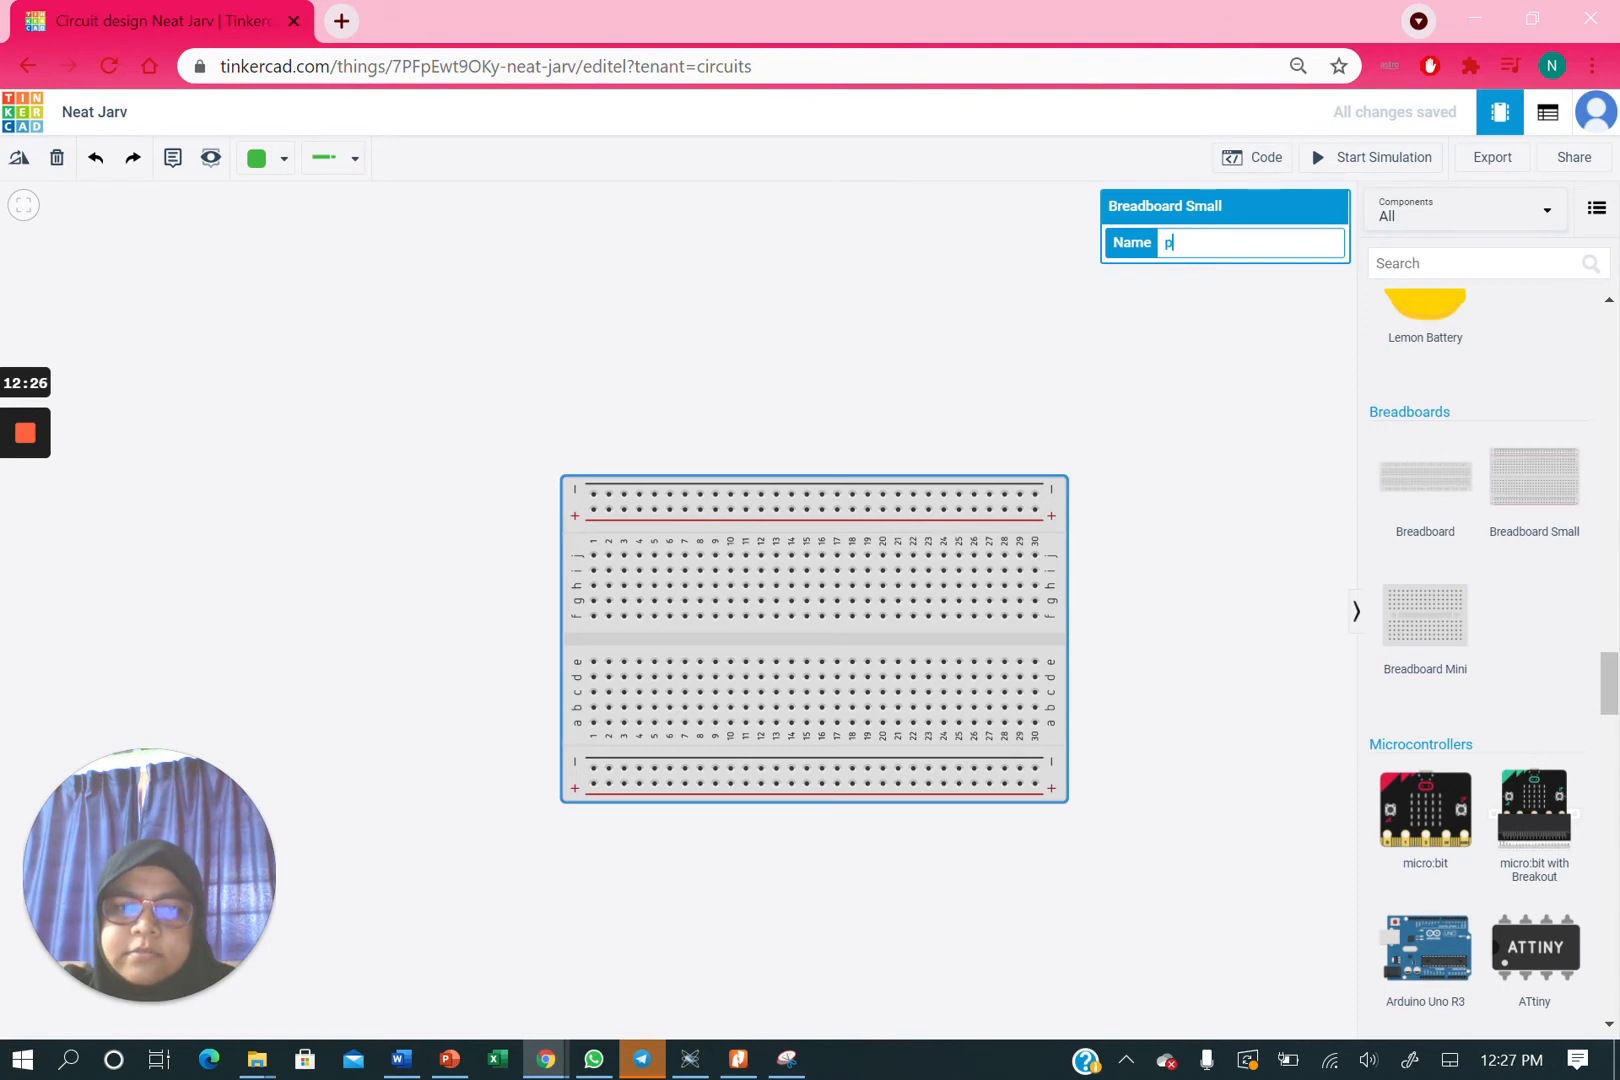
pyautogui.click(14, 537)
pyautogui.write('ROJERK 1')
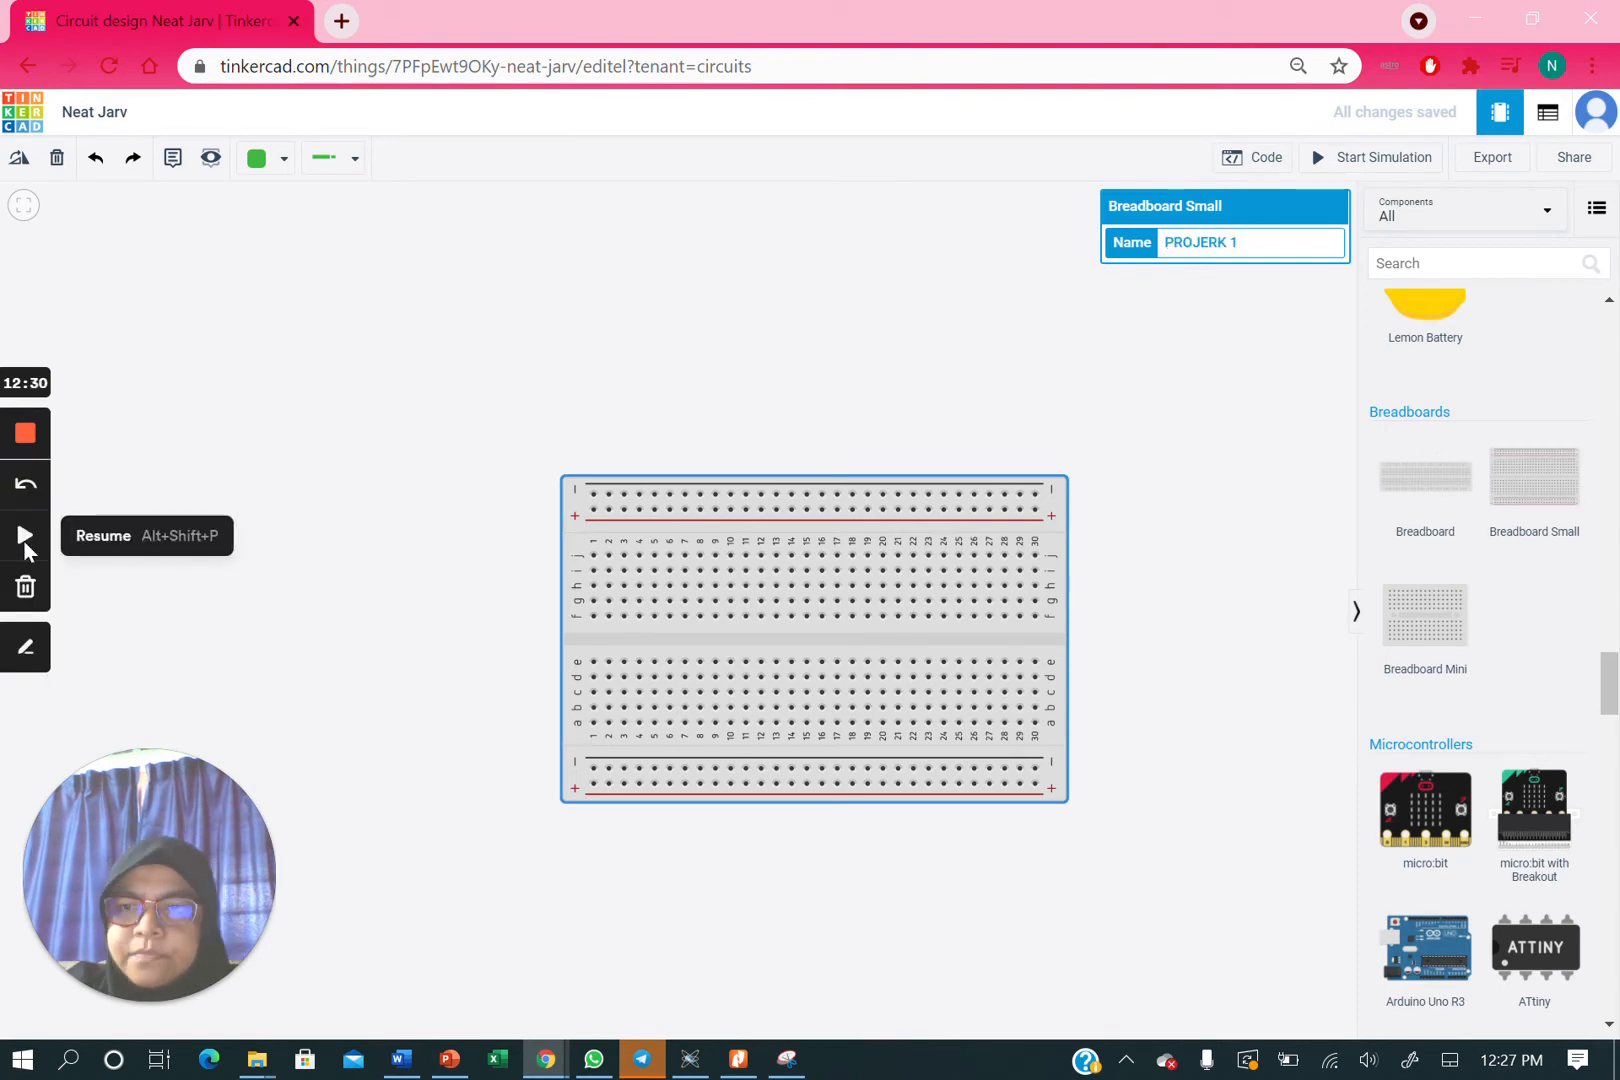
pyautogui.click(23, 540)
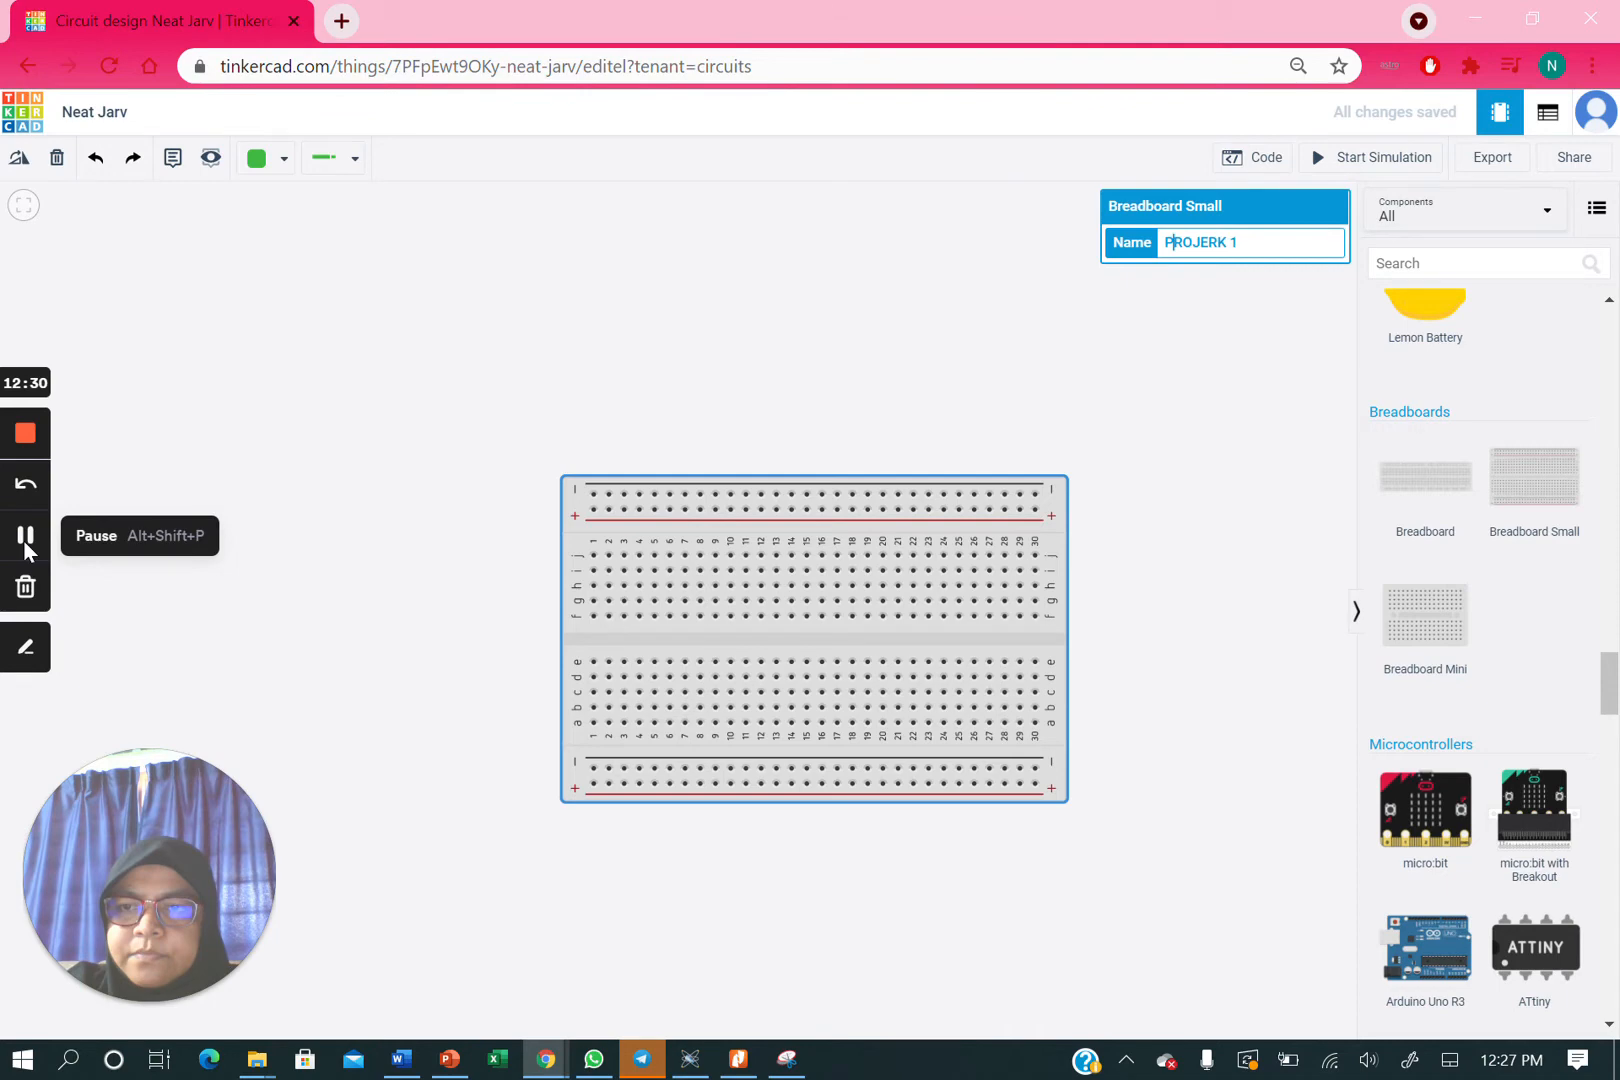
pyautogui.click(1076, 312)
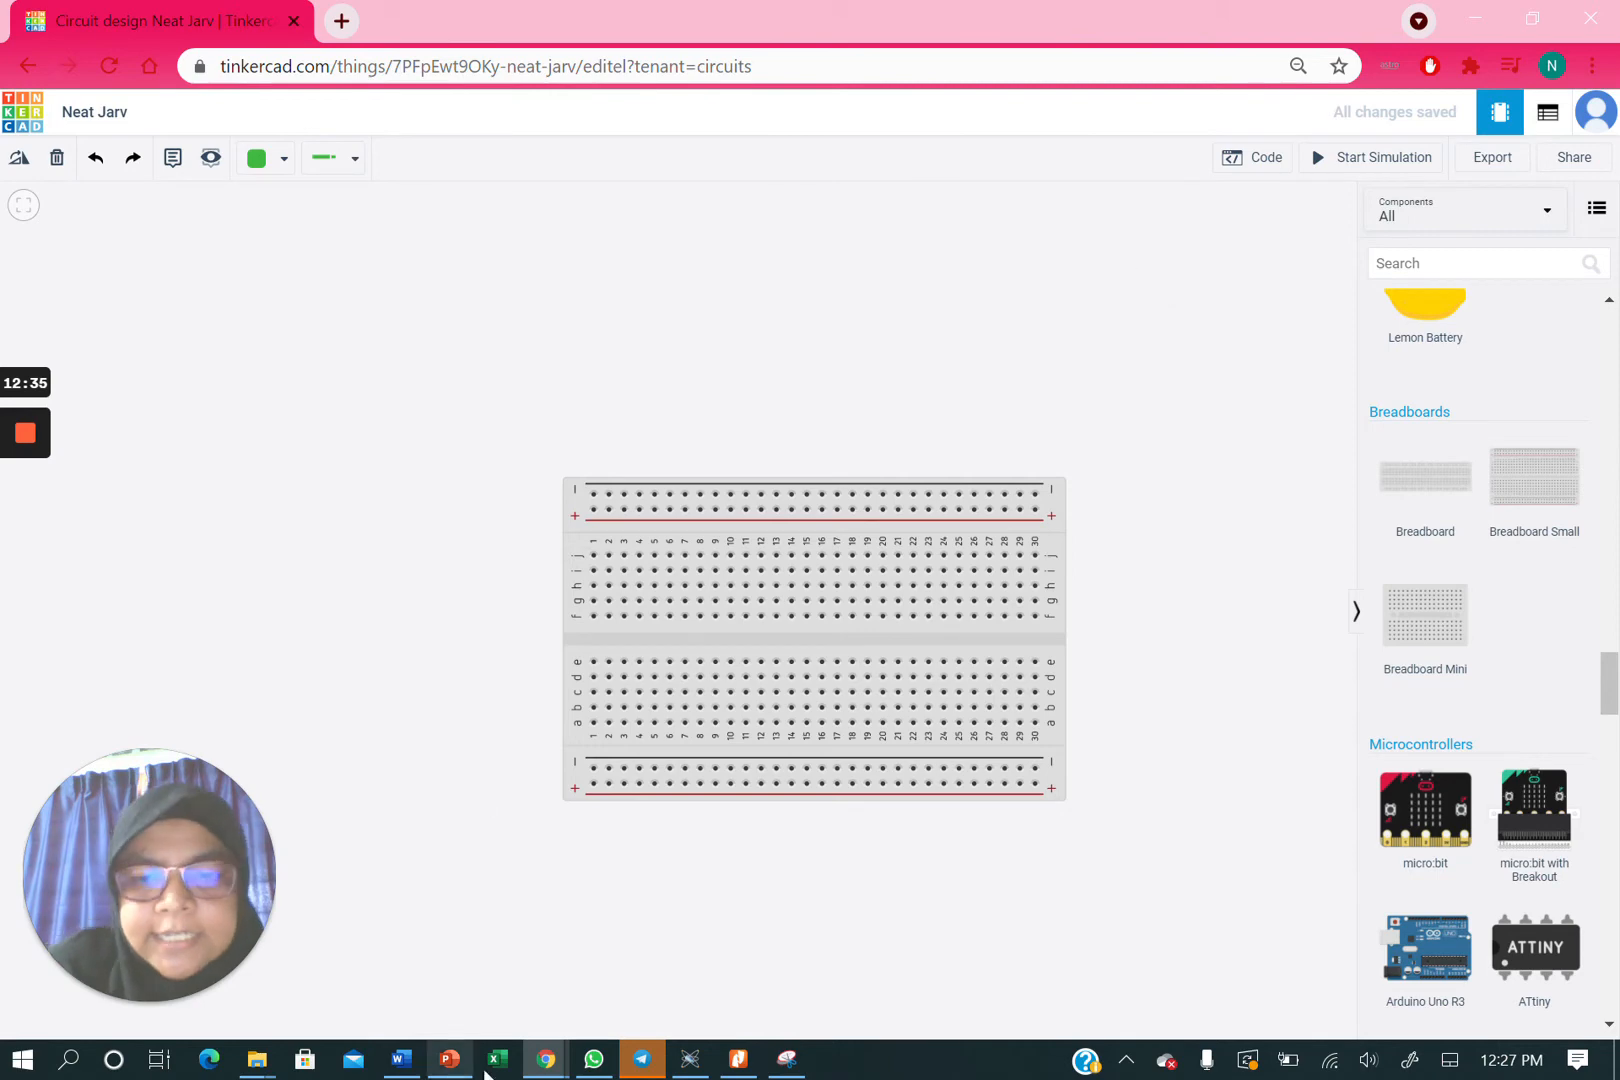
# - Check the schematic in PowerPoint again and place a 9V Battery from the Power group above the breadboard in Tinkercad
pyautogui.click(447, 1065)
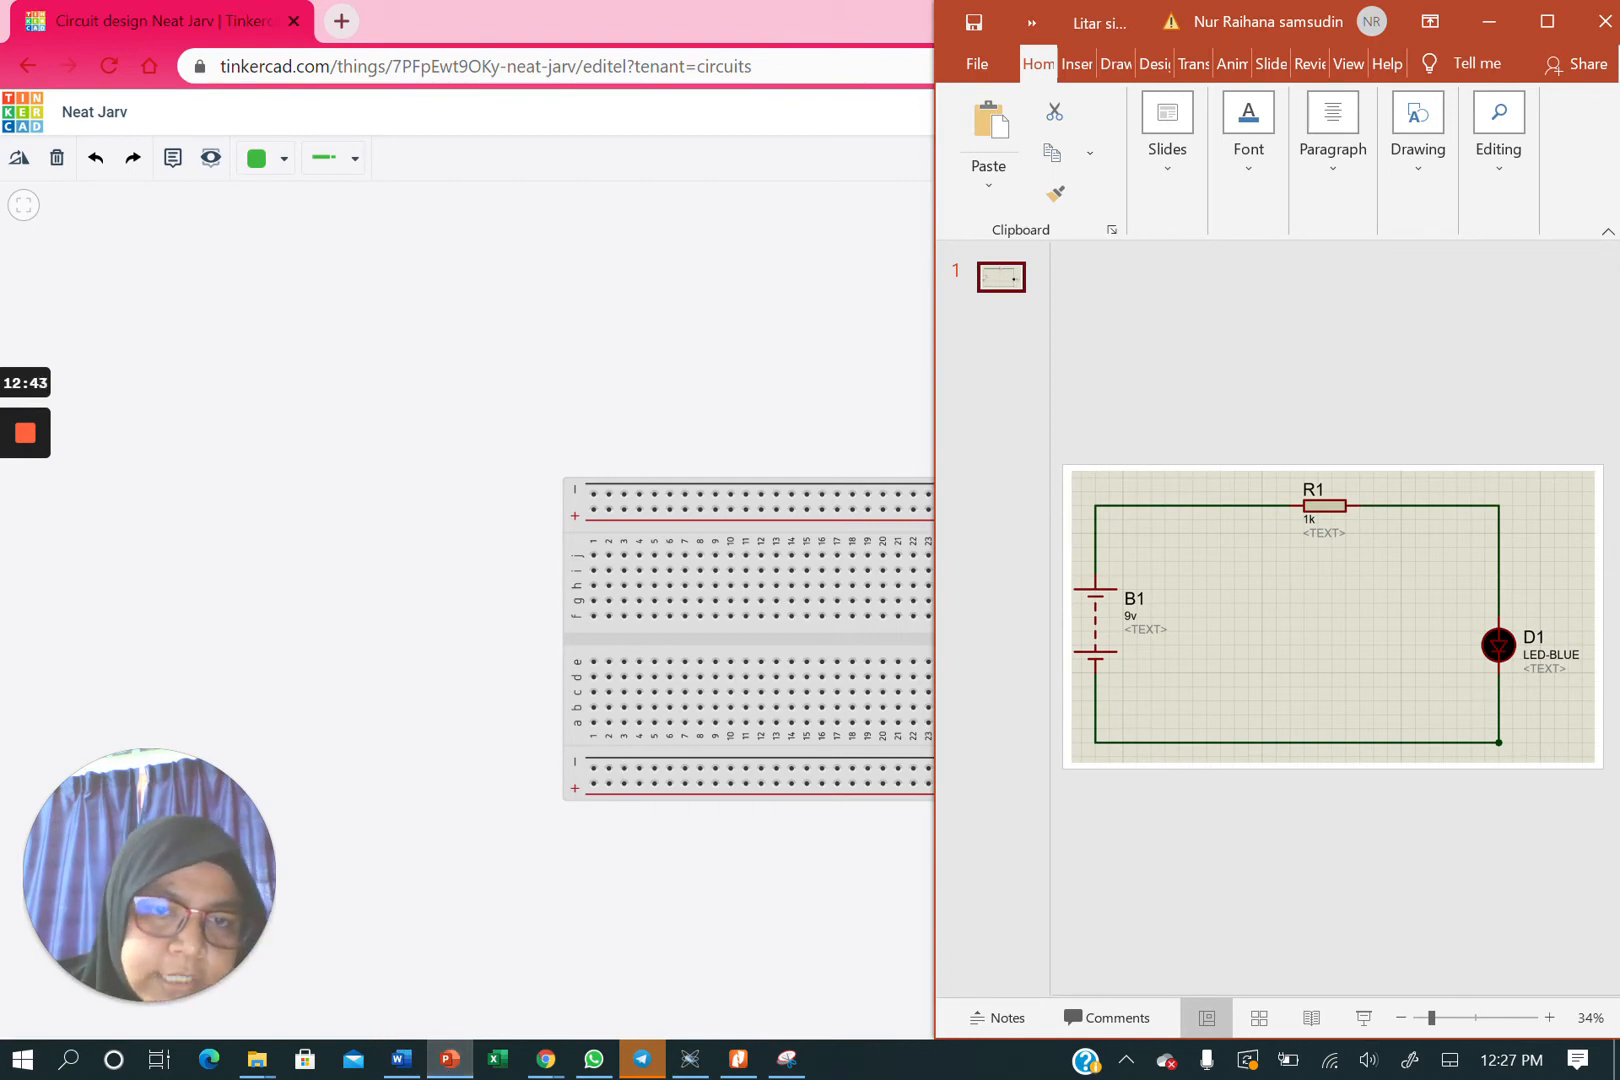
pyautogui.click(776, 351)
pyautogui.moveTo(1614, 535); pyautogui.dragTo(1609, 405)
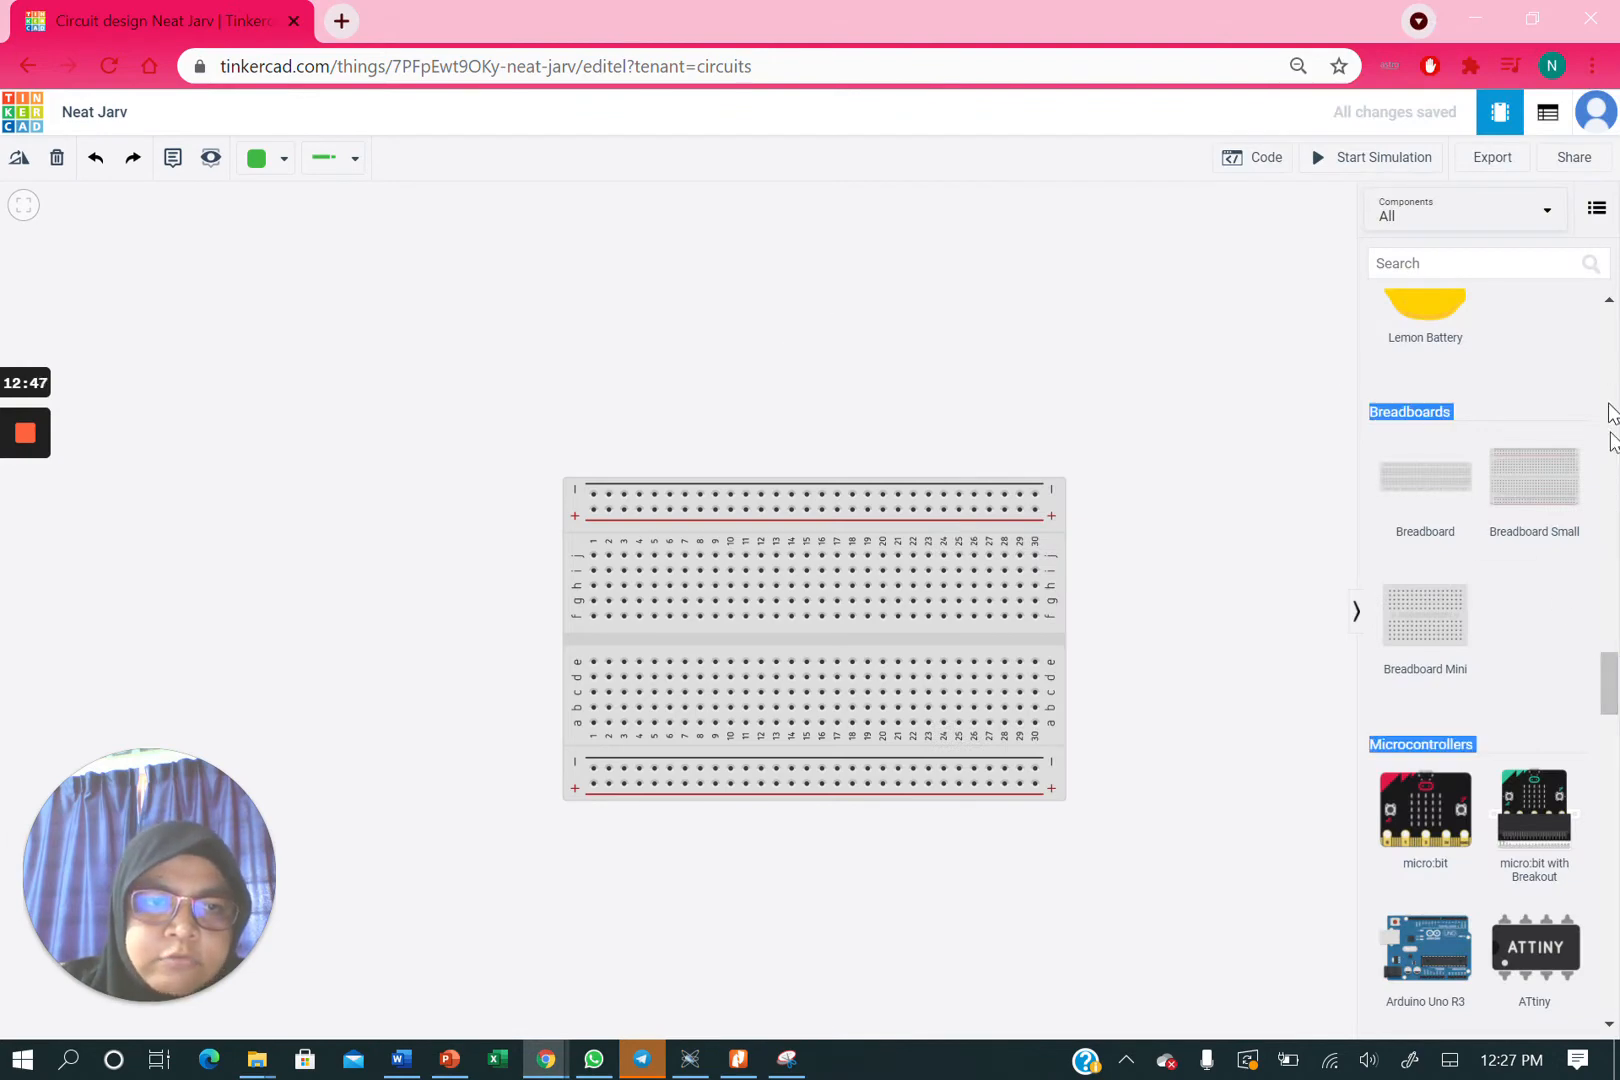
pyautogui.moveTo(1611, 661); pyautogui.dragTo(1560, 607)
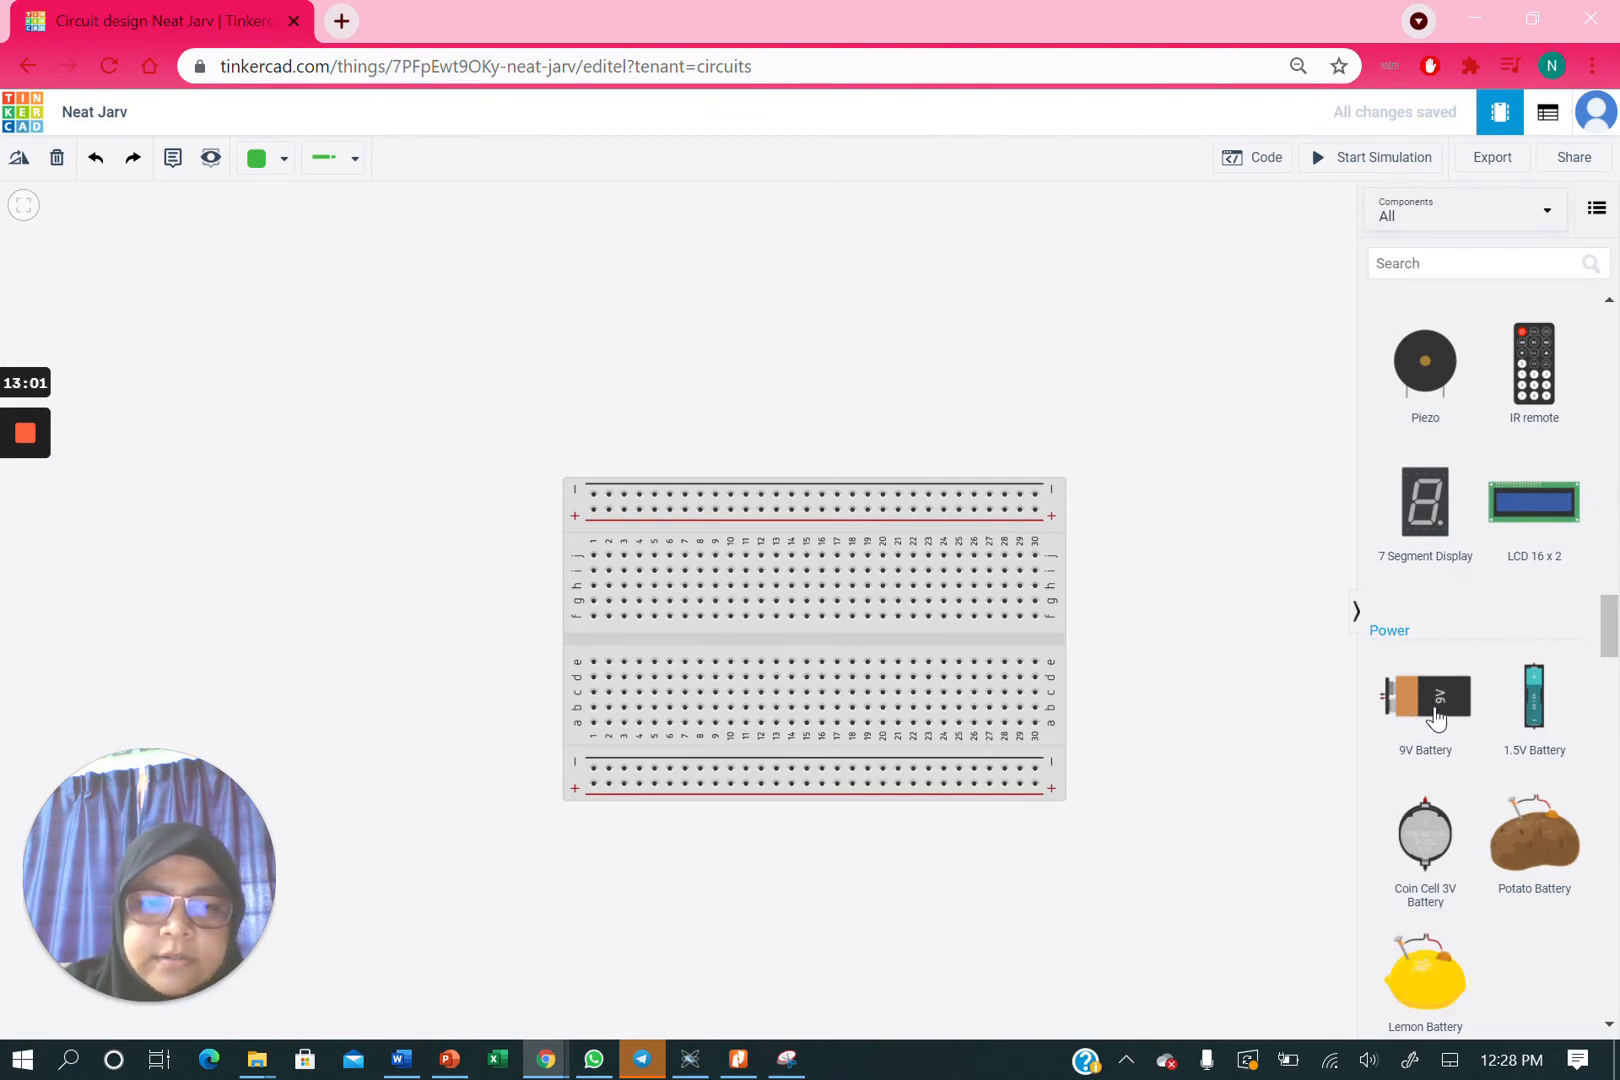
pyautogui.moveTo(1434, 708); pyautogui.dragTo(653, 301)
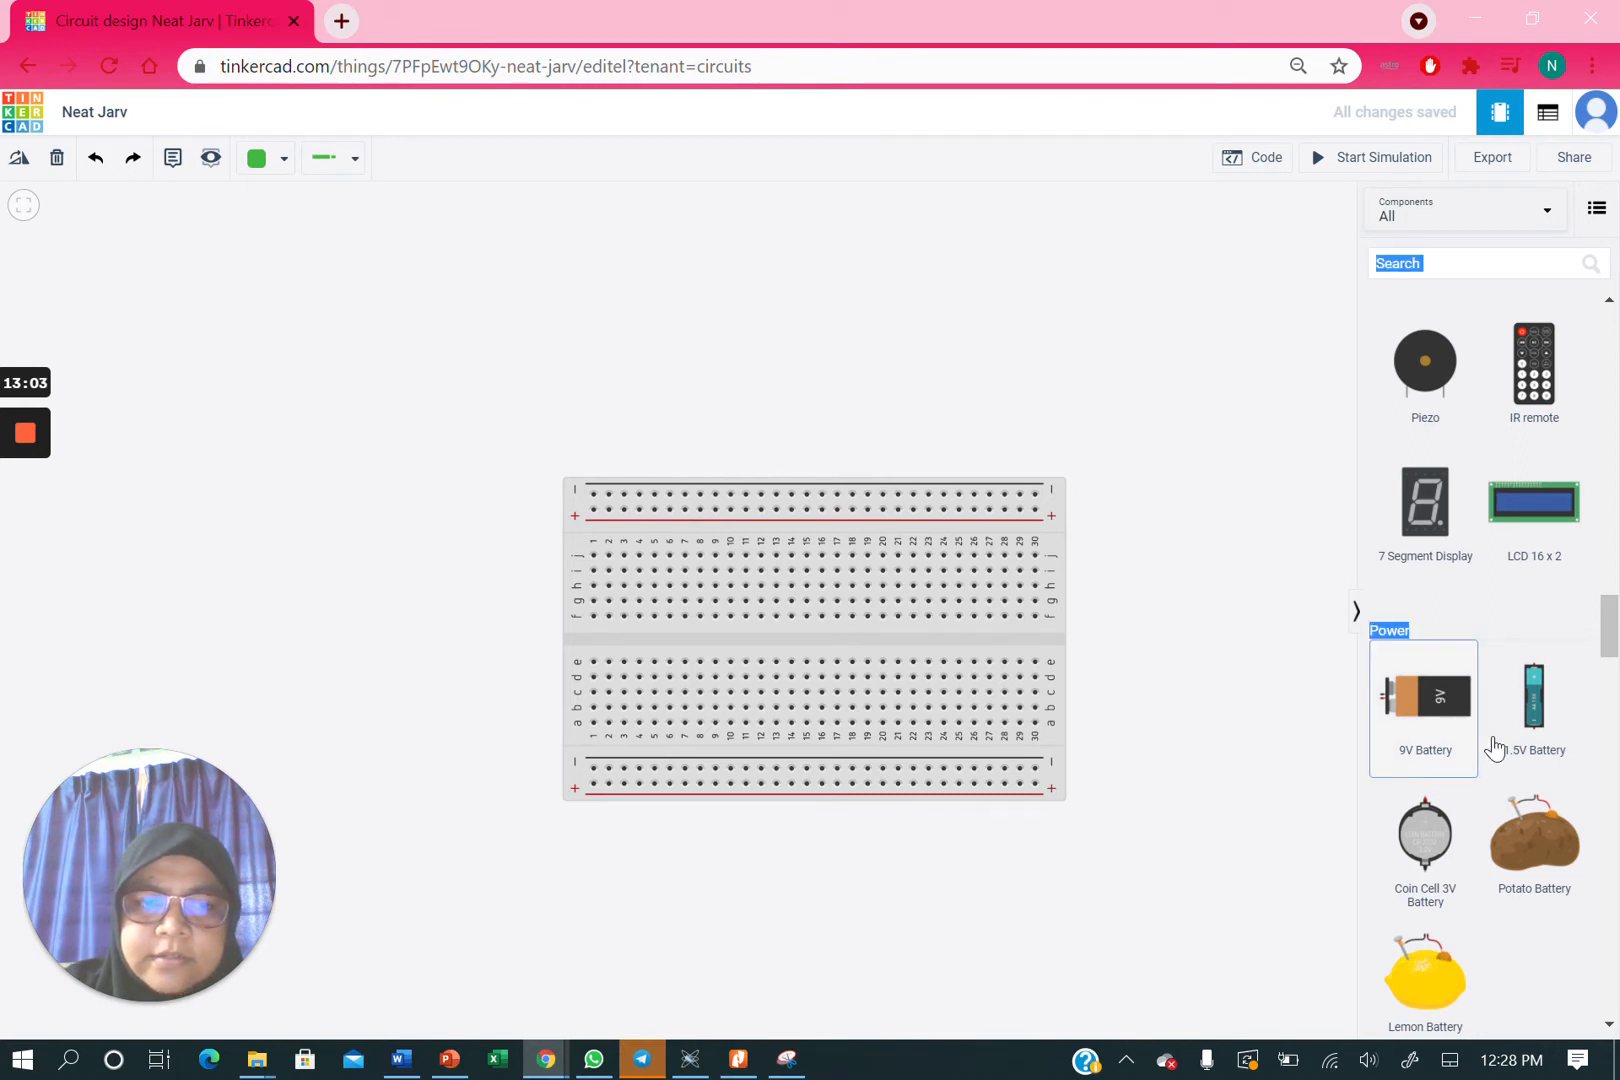
pyautogui.click(1112, 375)
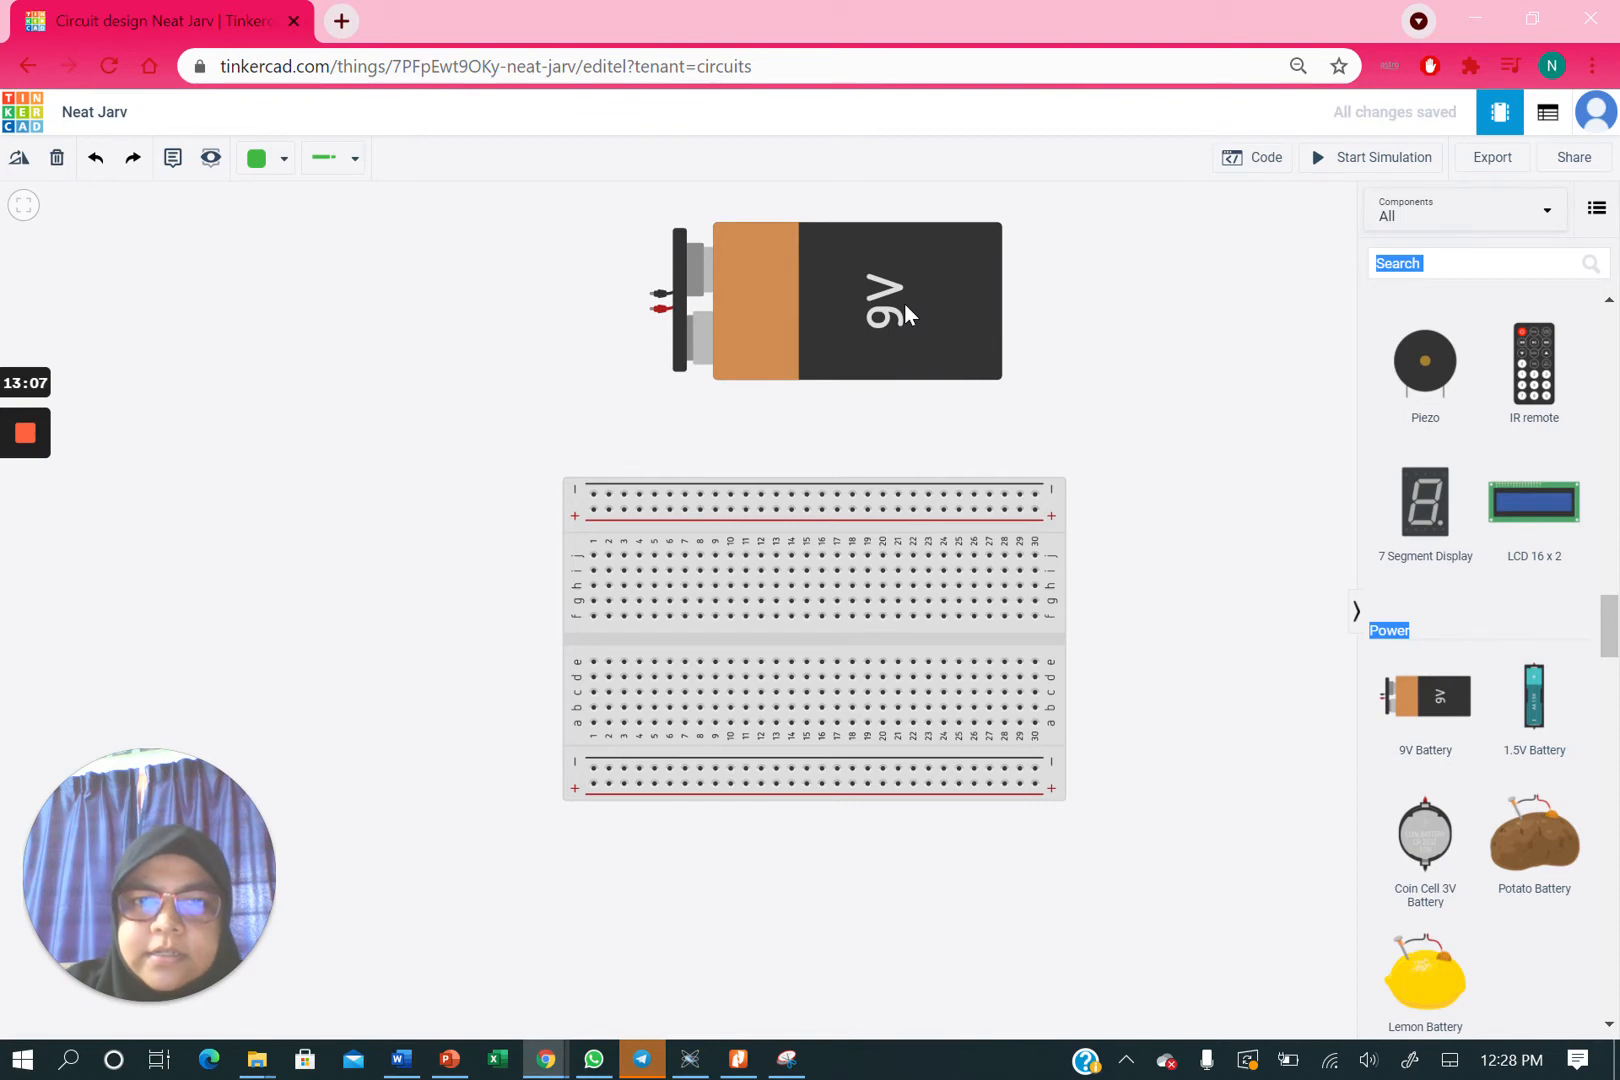
# - Name the 9V battery Vin and deselect it
pyautogui.click(906, 305)
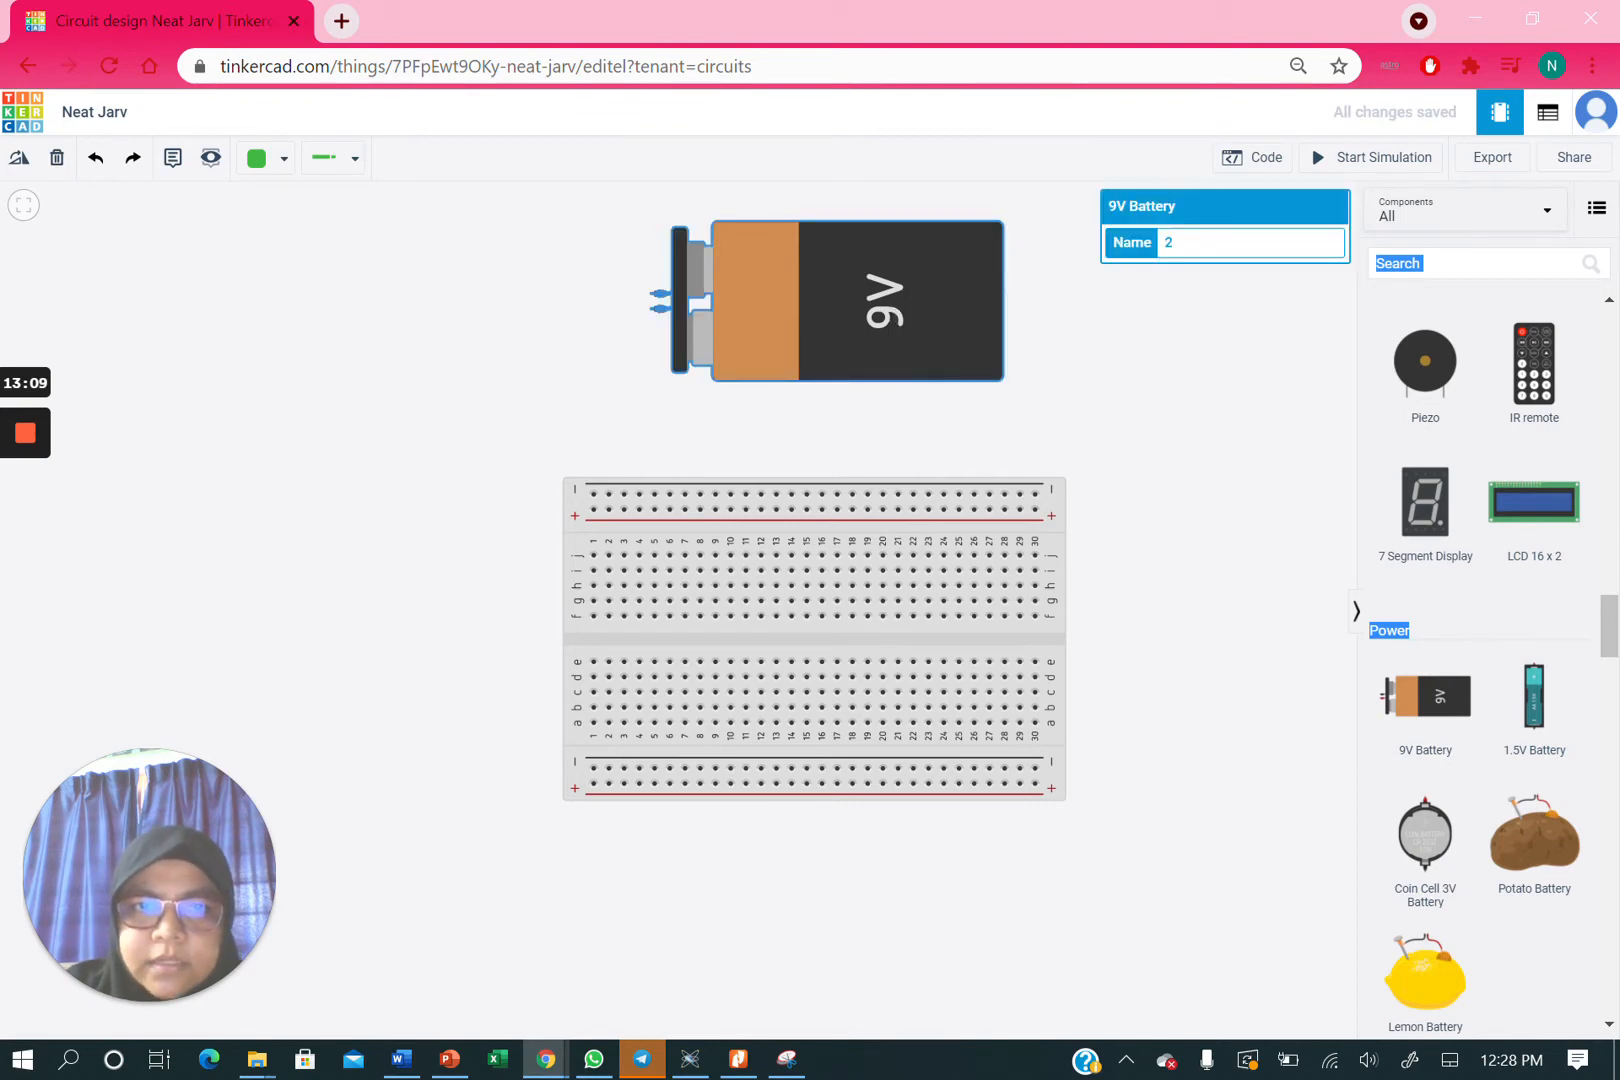
pyautogui.click(1230, 243)
pyautogui.press('BackSpace')
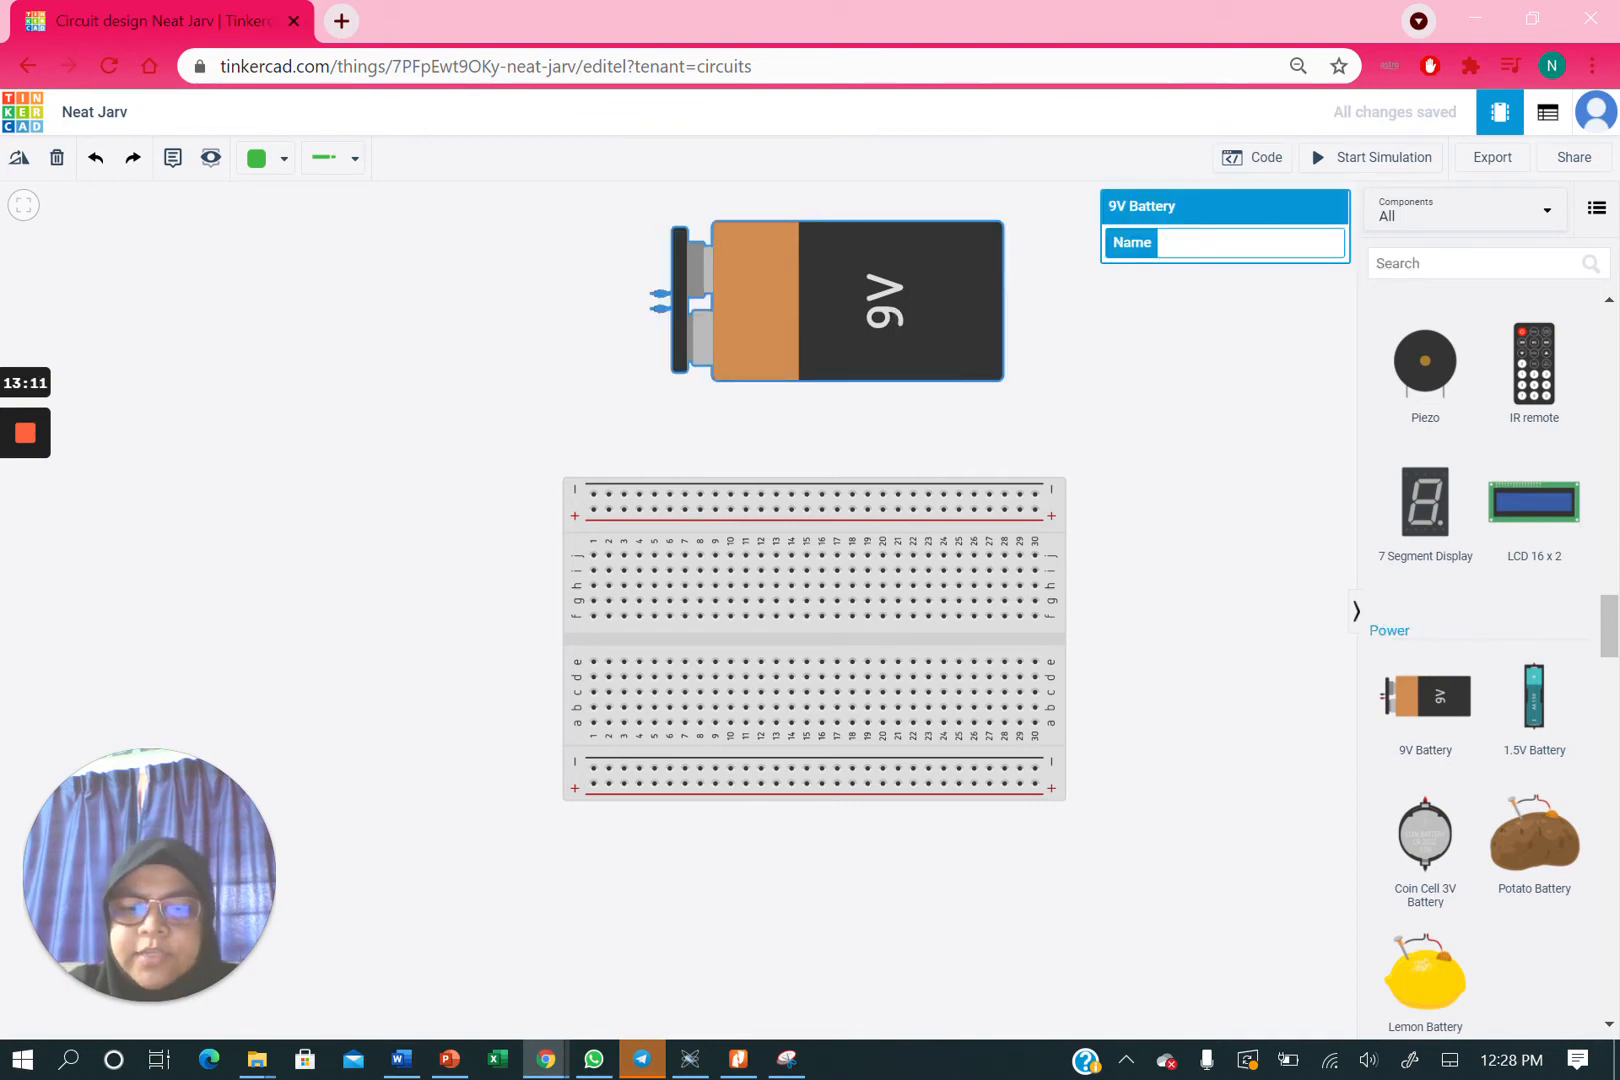
pyautogui.write('v')
pyautogui.press('BackSpace')
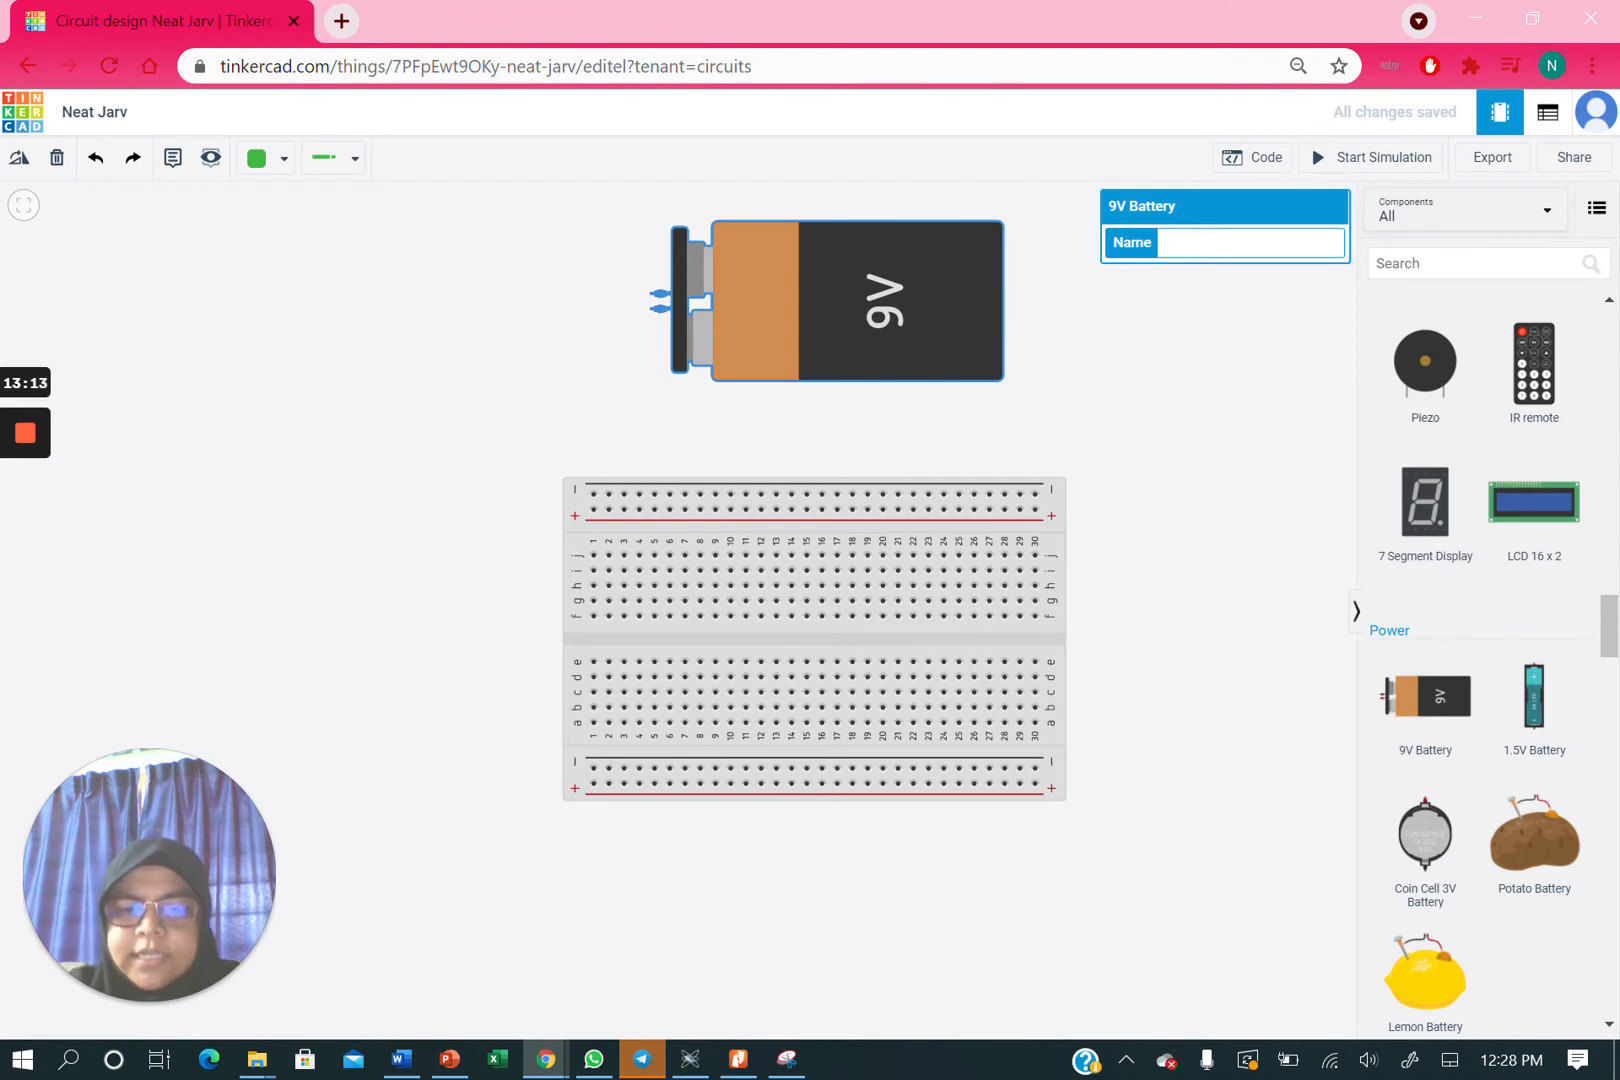
pyautogui.write('Vin')
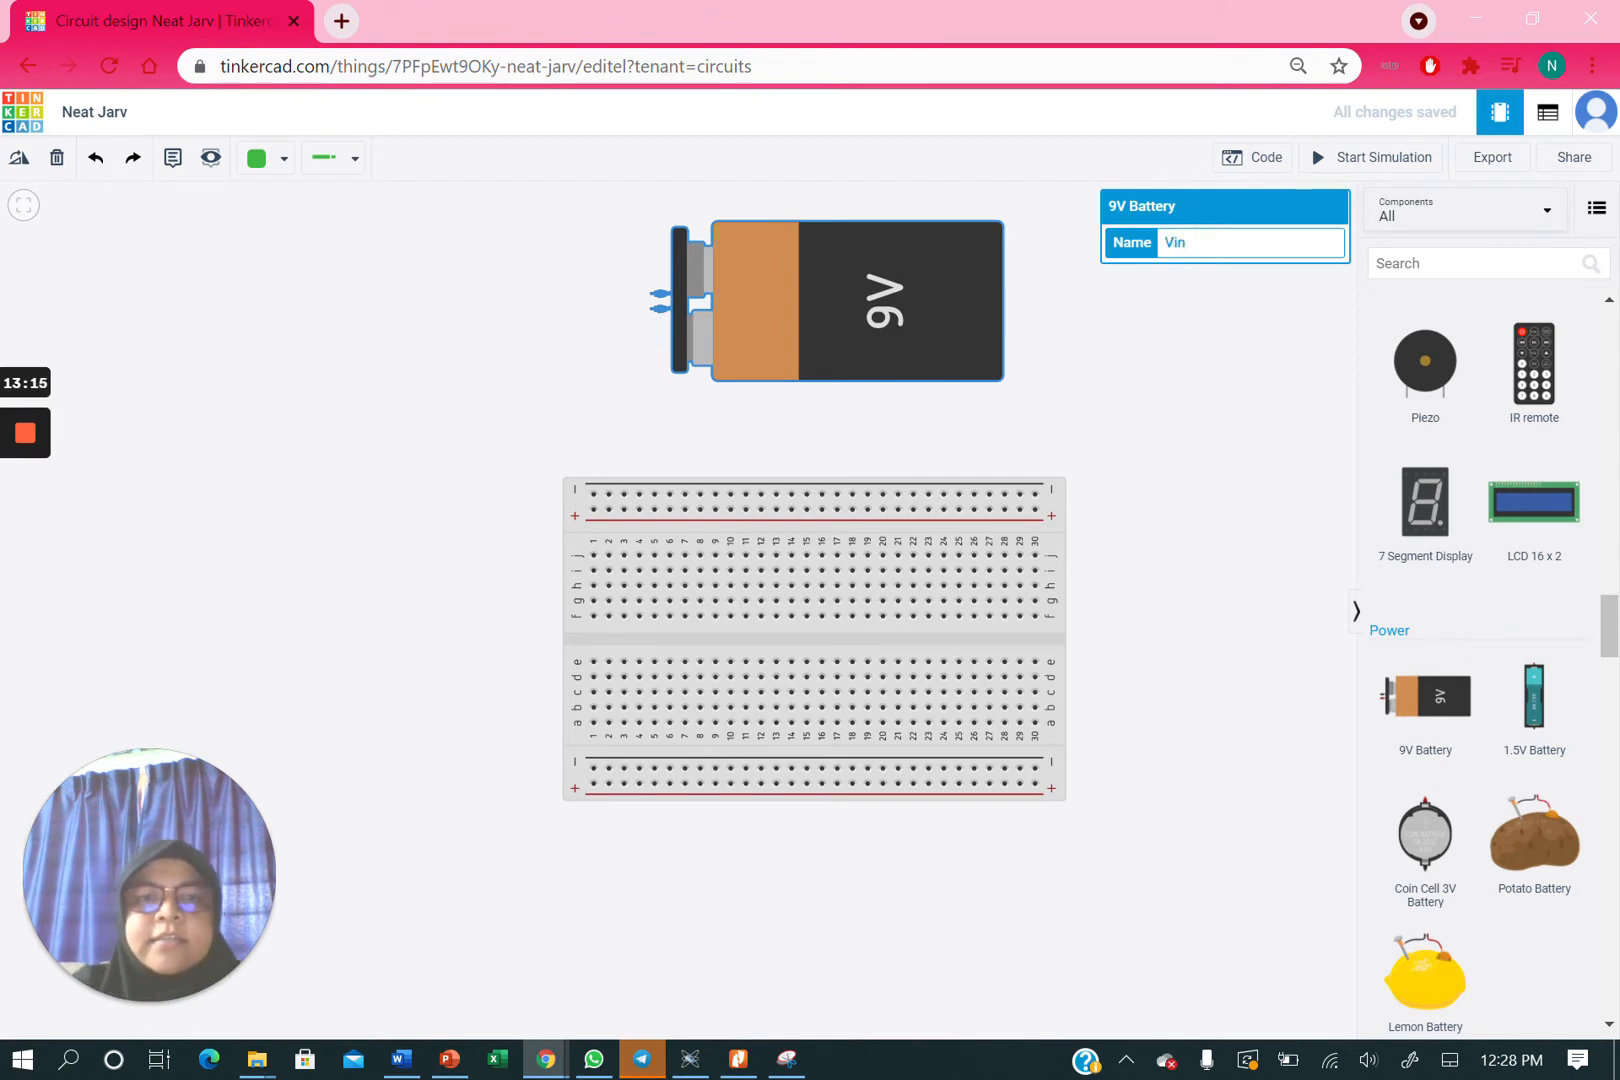
pyautogui.click(1164, 364)
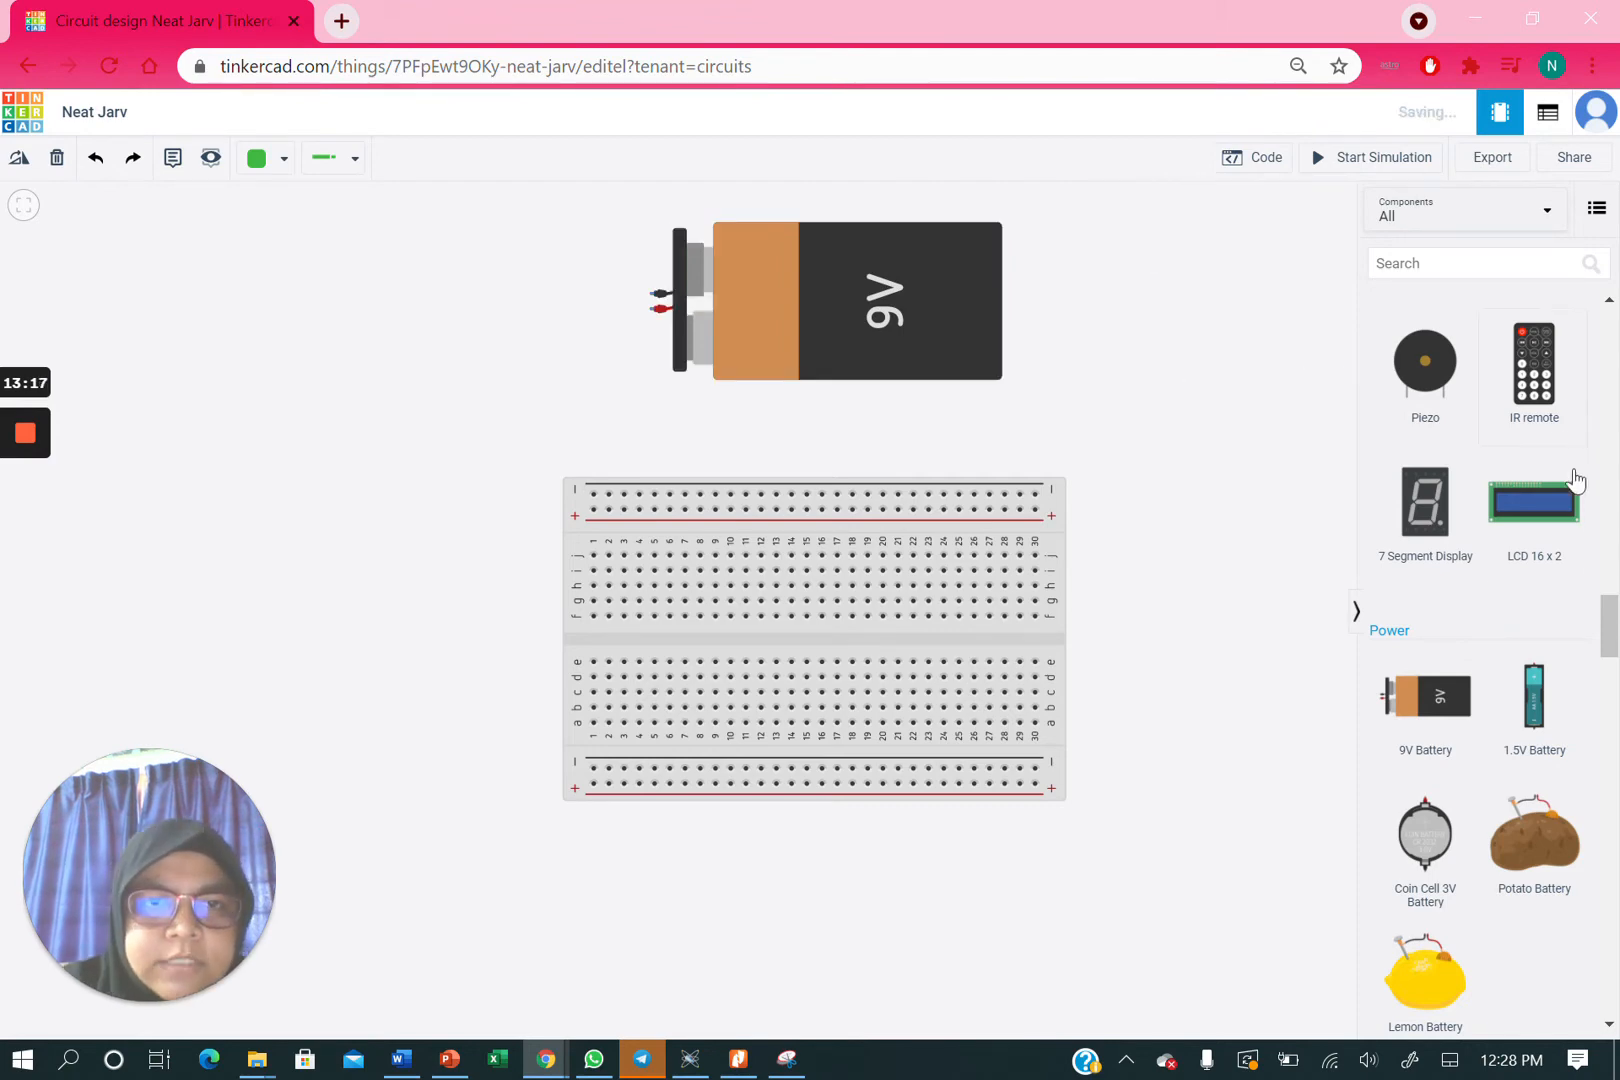
# - Place a Resistor from the General components beside the 9V battery, opposite its terminals
pyautogui.moveTo(1610, 610); pyautogui.dragTo(1610, 330)
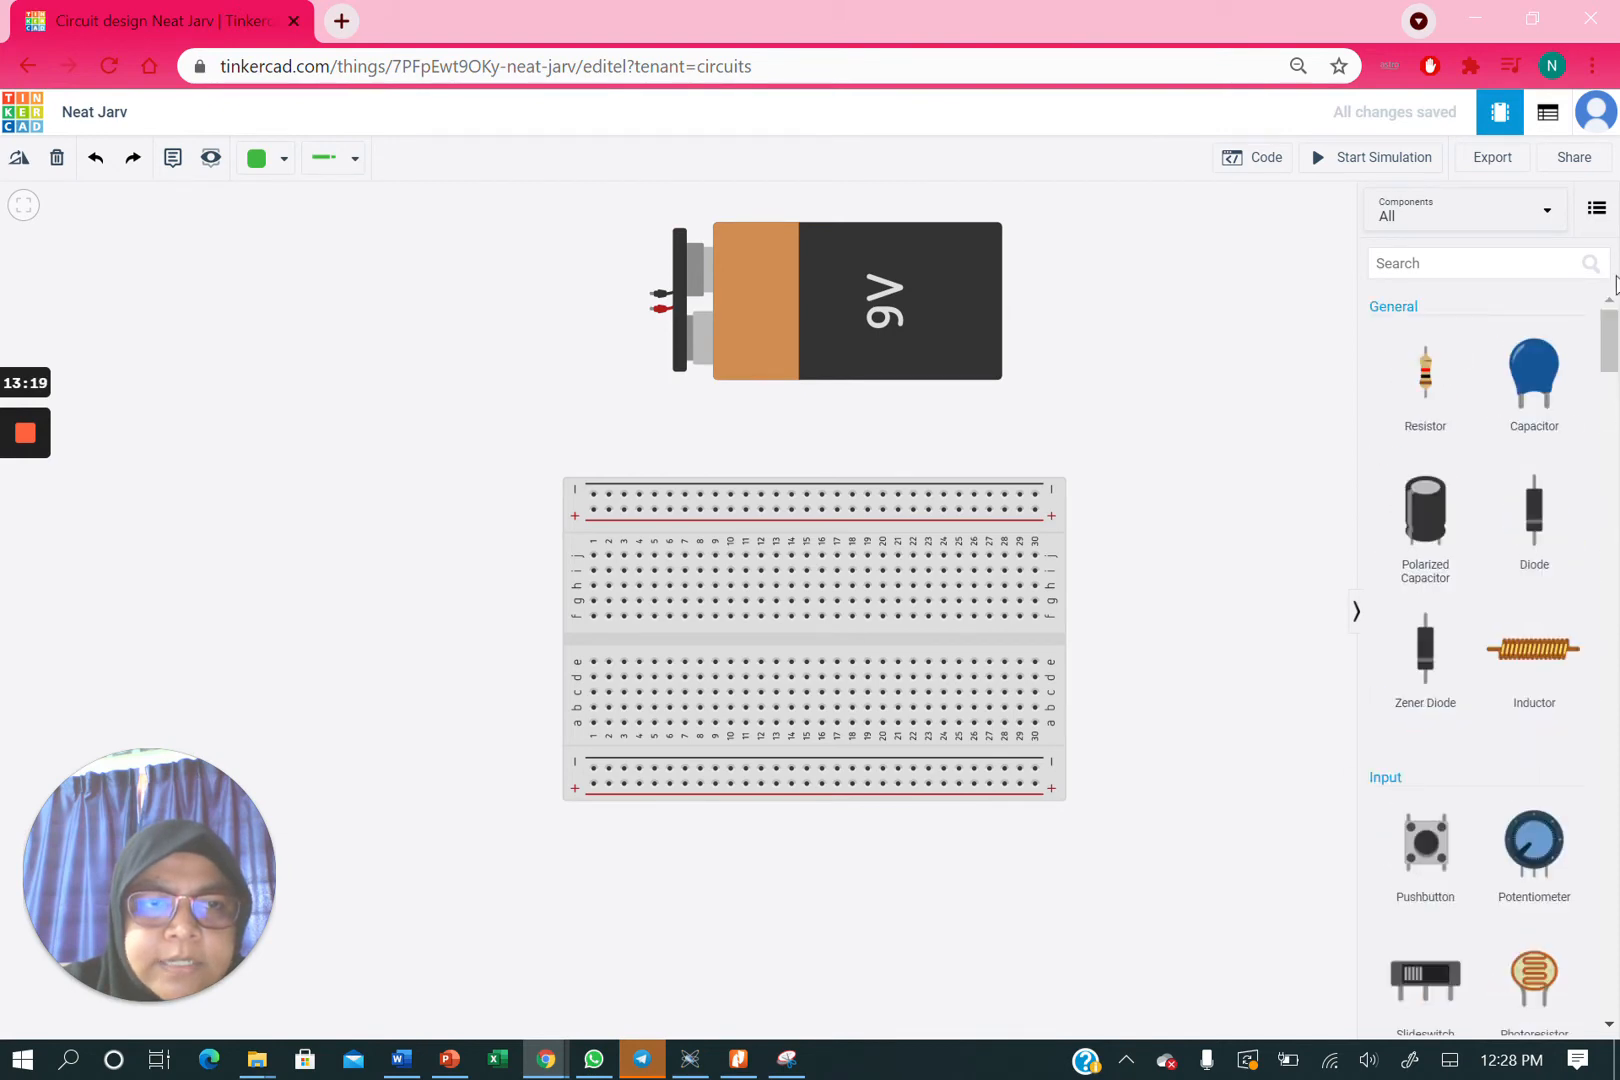
pyautogui.click(1424, 384)
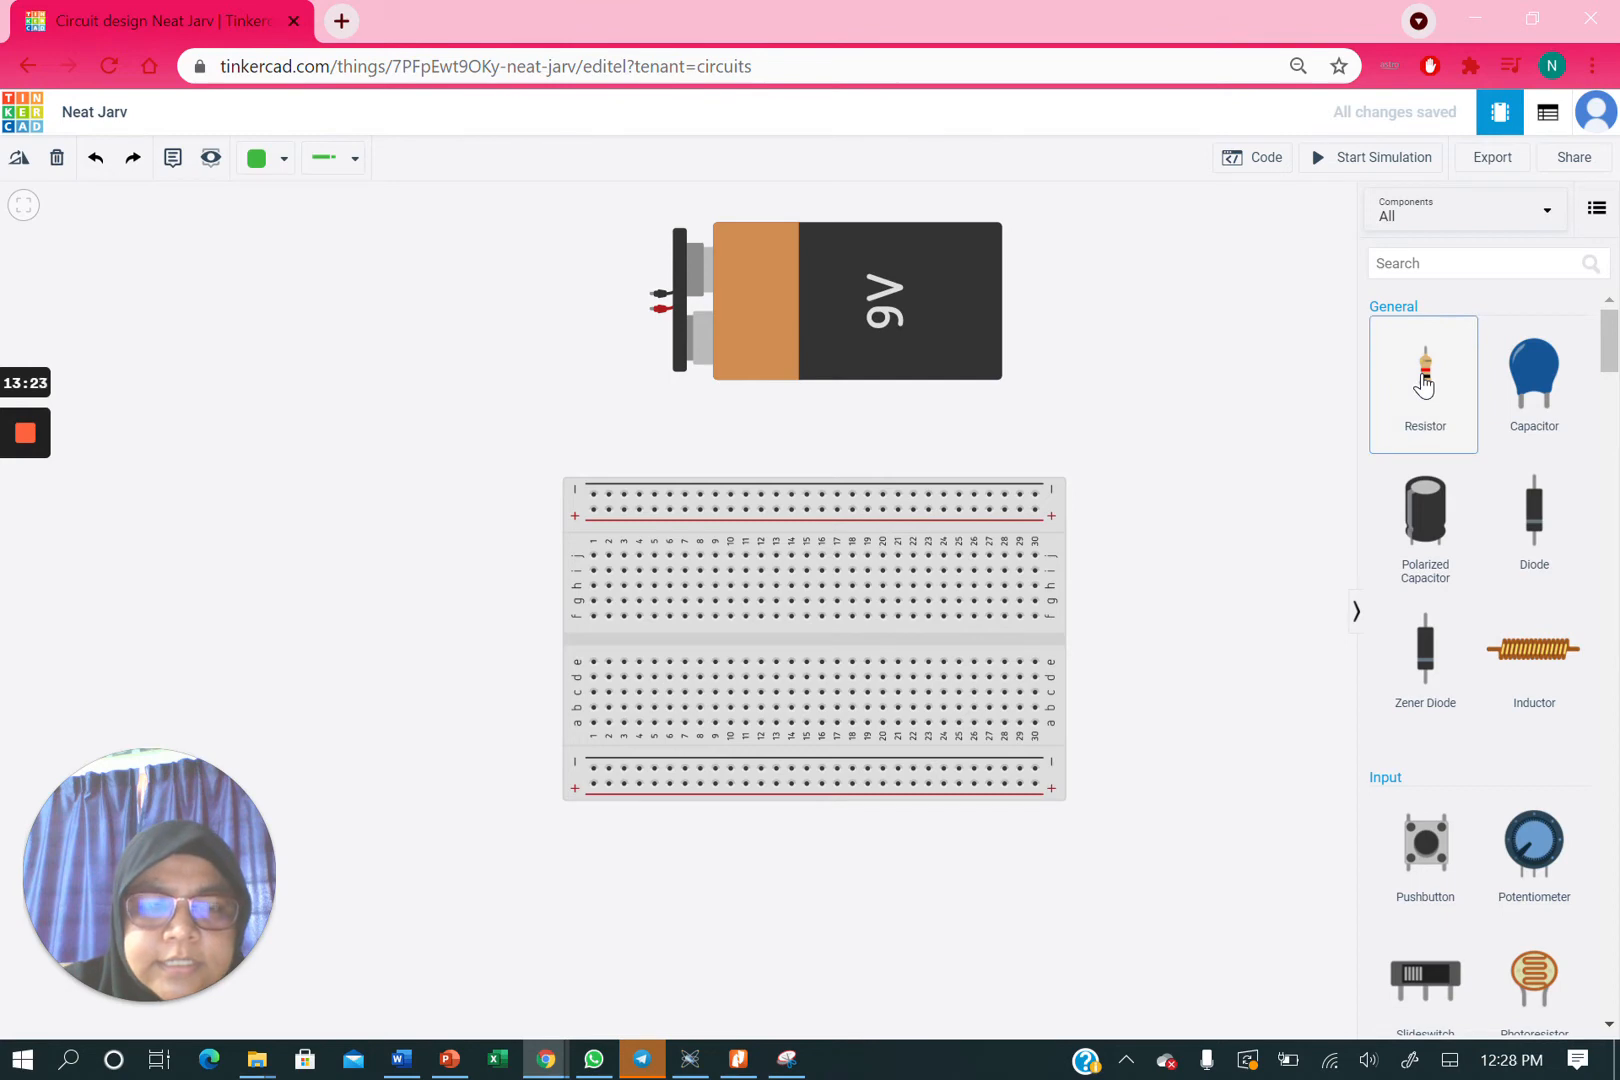
pyautogui.click(1133, 300)
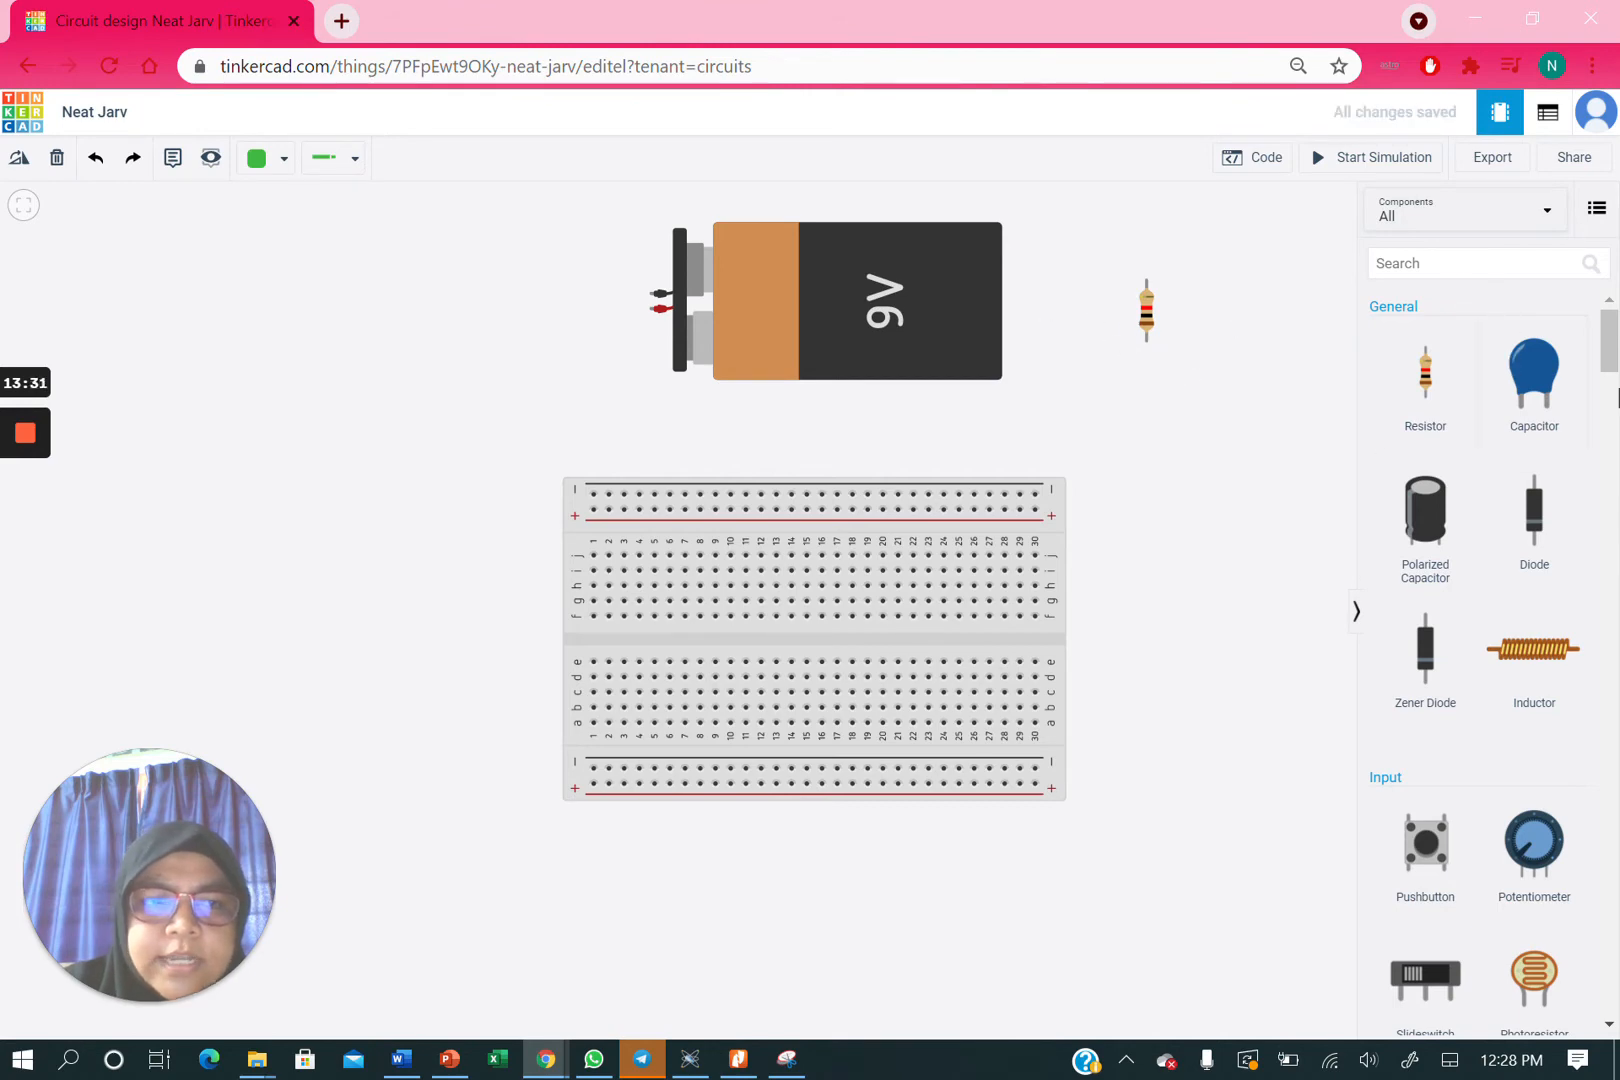
# - Place a red LED from the Output components between the resistor and the breadboard, off to the side, and deselect it
pyautogui.moveTo(1610, 373); pyautogui.dragTo(1612, 506)
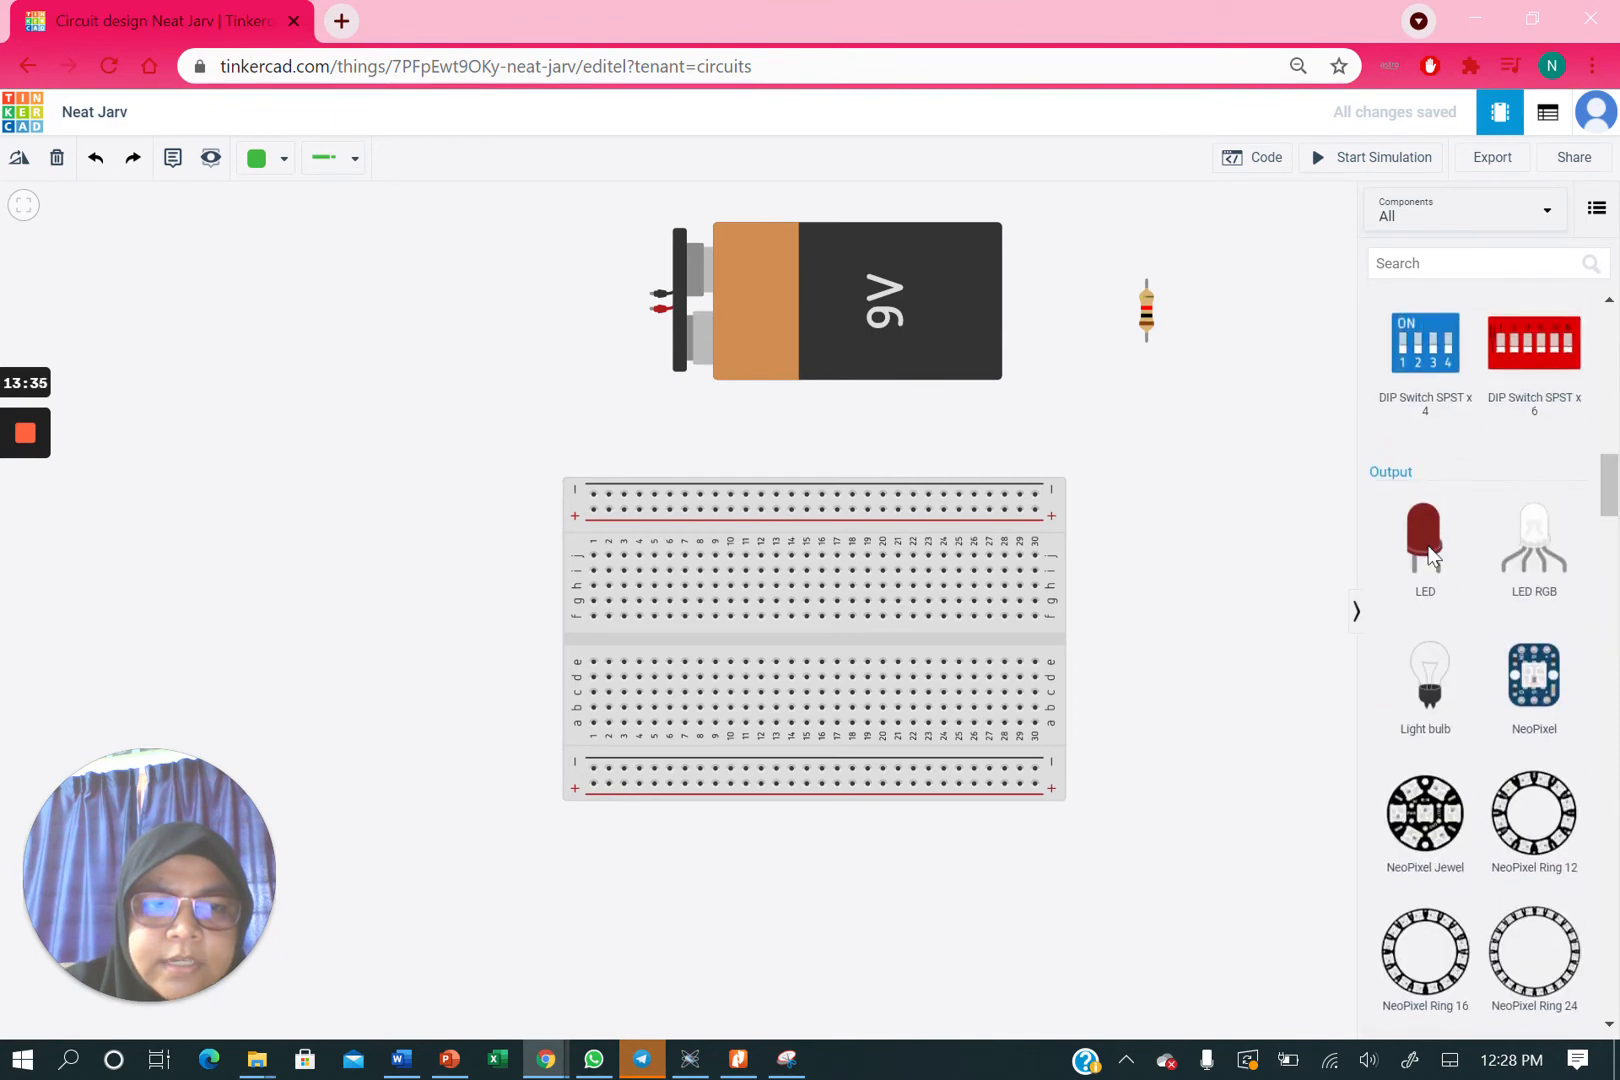
pyautogui.click(1224, 478)
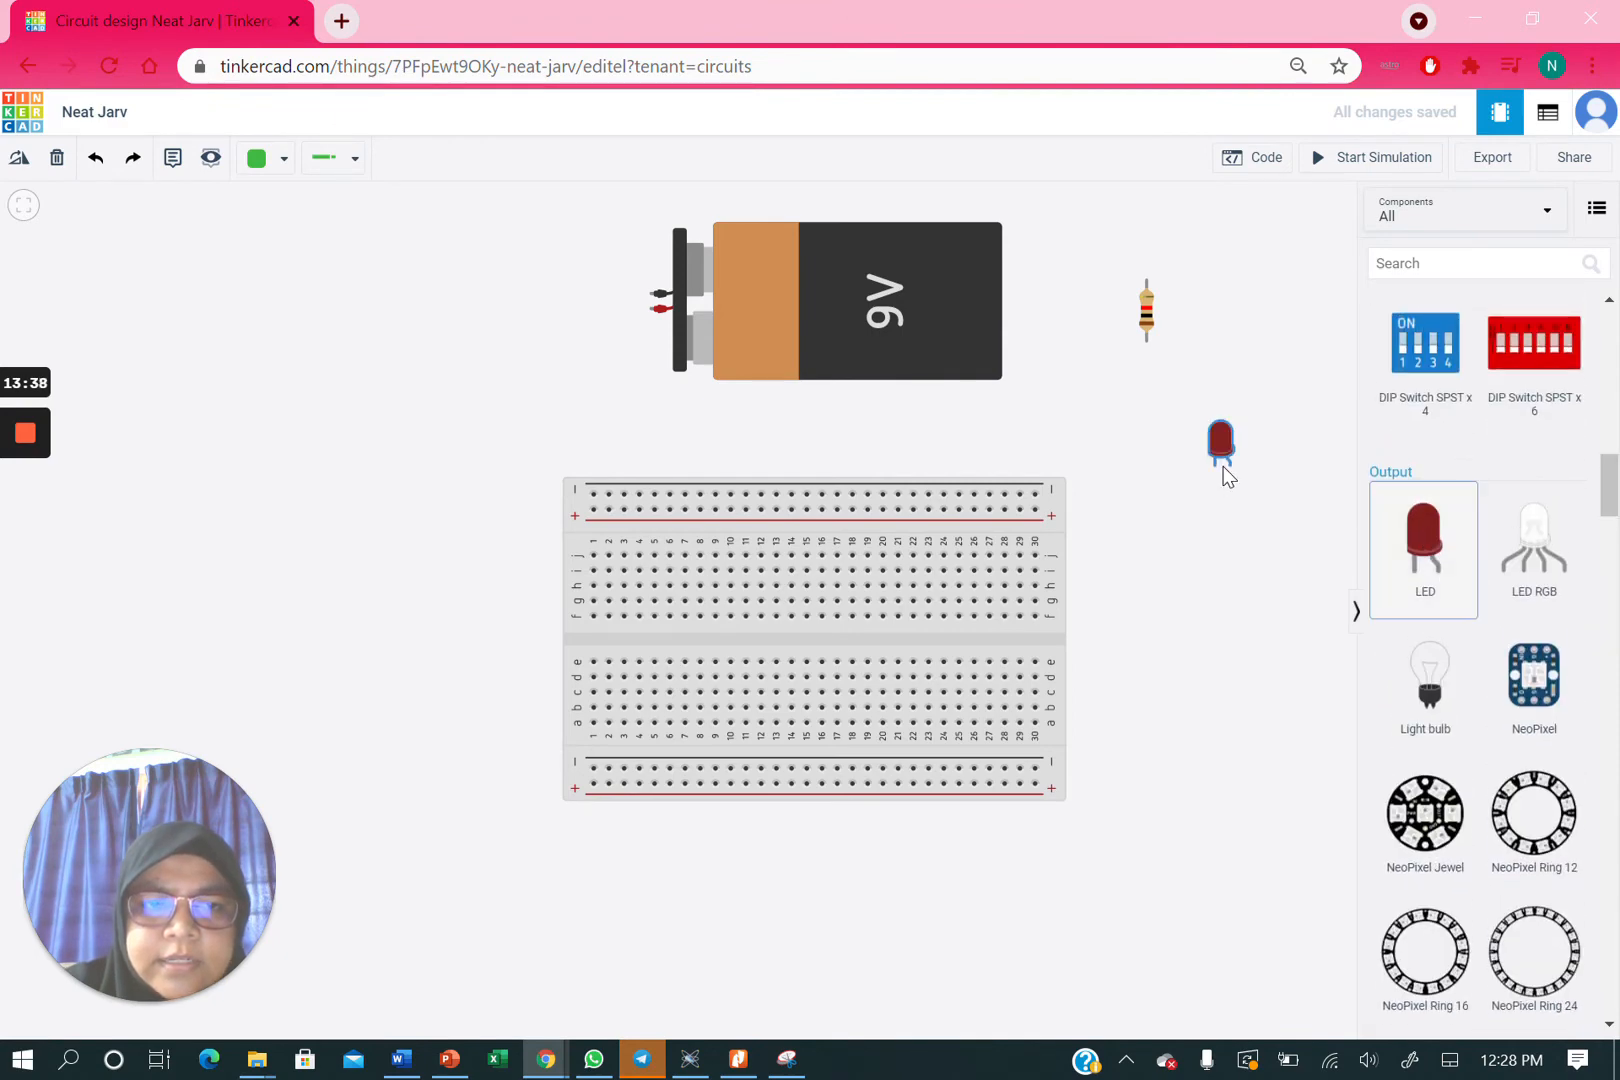
pyautogui.click(1287, 467)
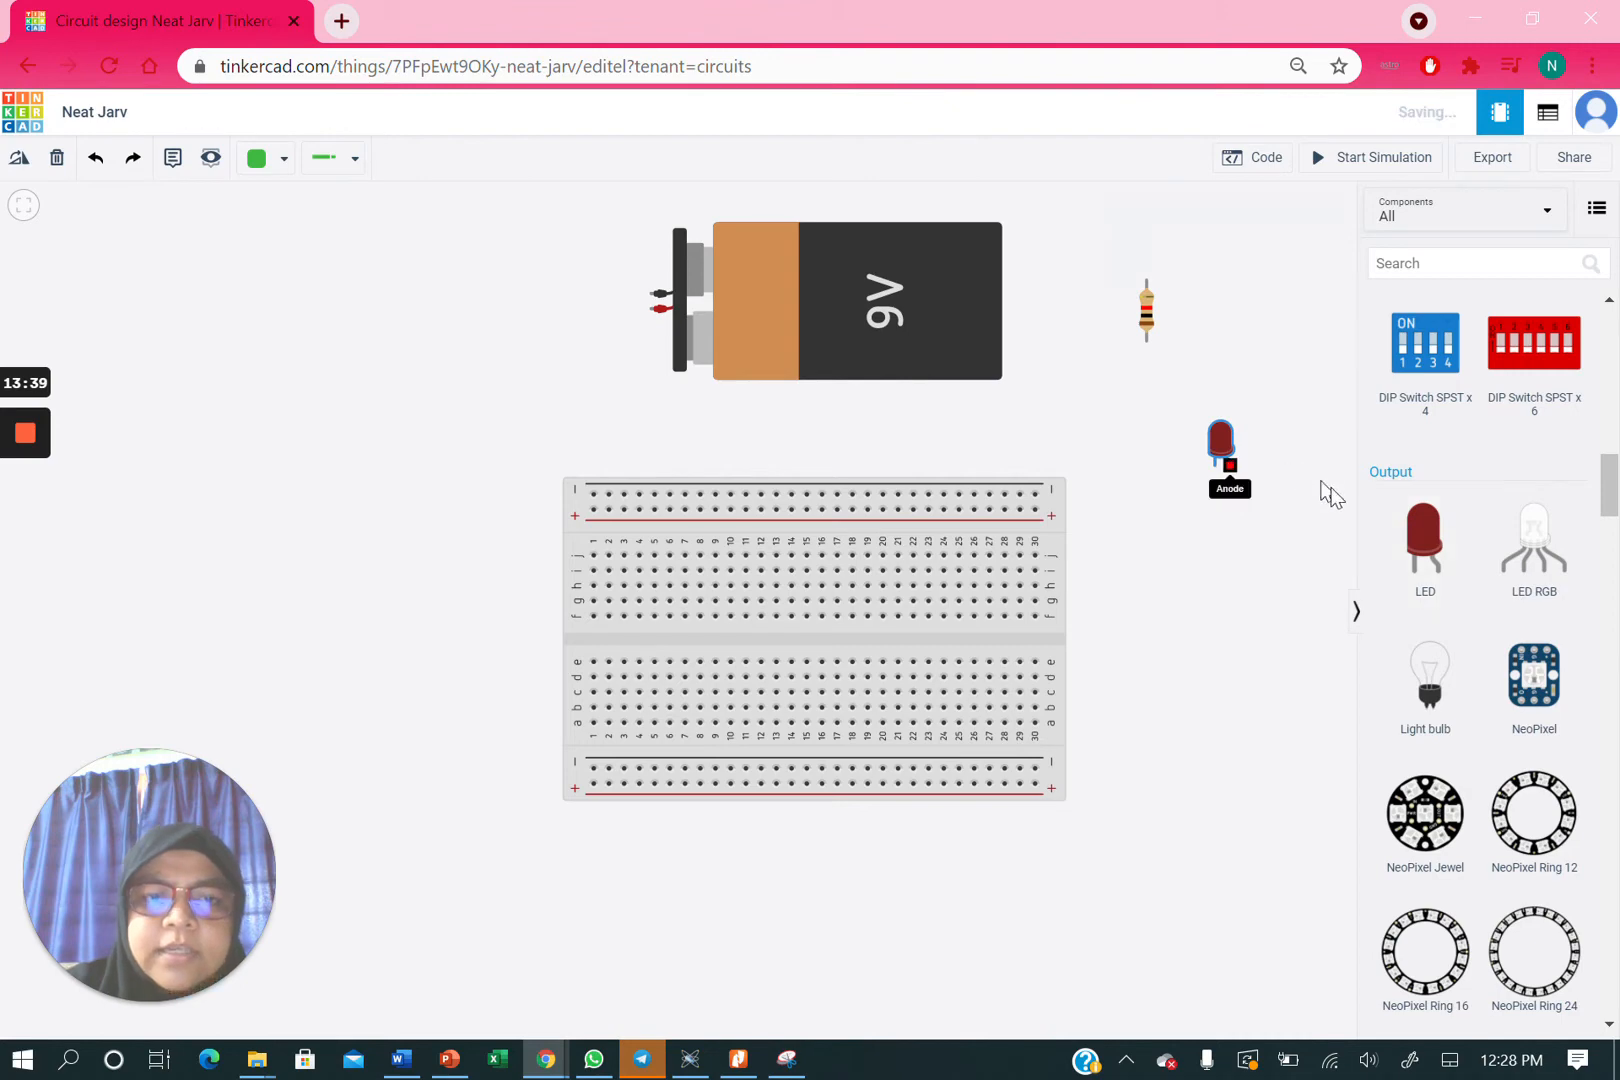
# - Set the resistor's resistance to 330 Ω and move it between the 9V battery and the LED, just above the breadboard's corner
pyautogui.click(1150, 316)
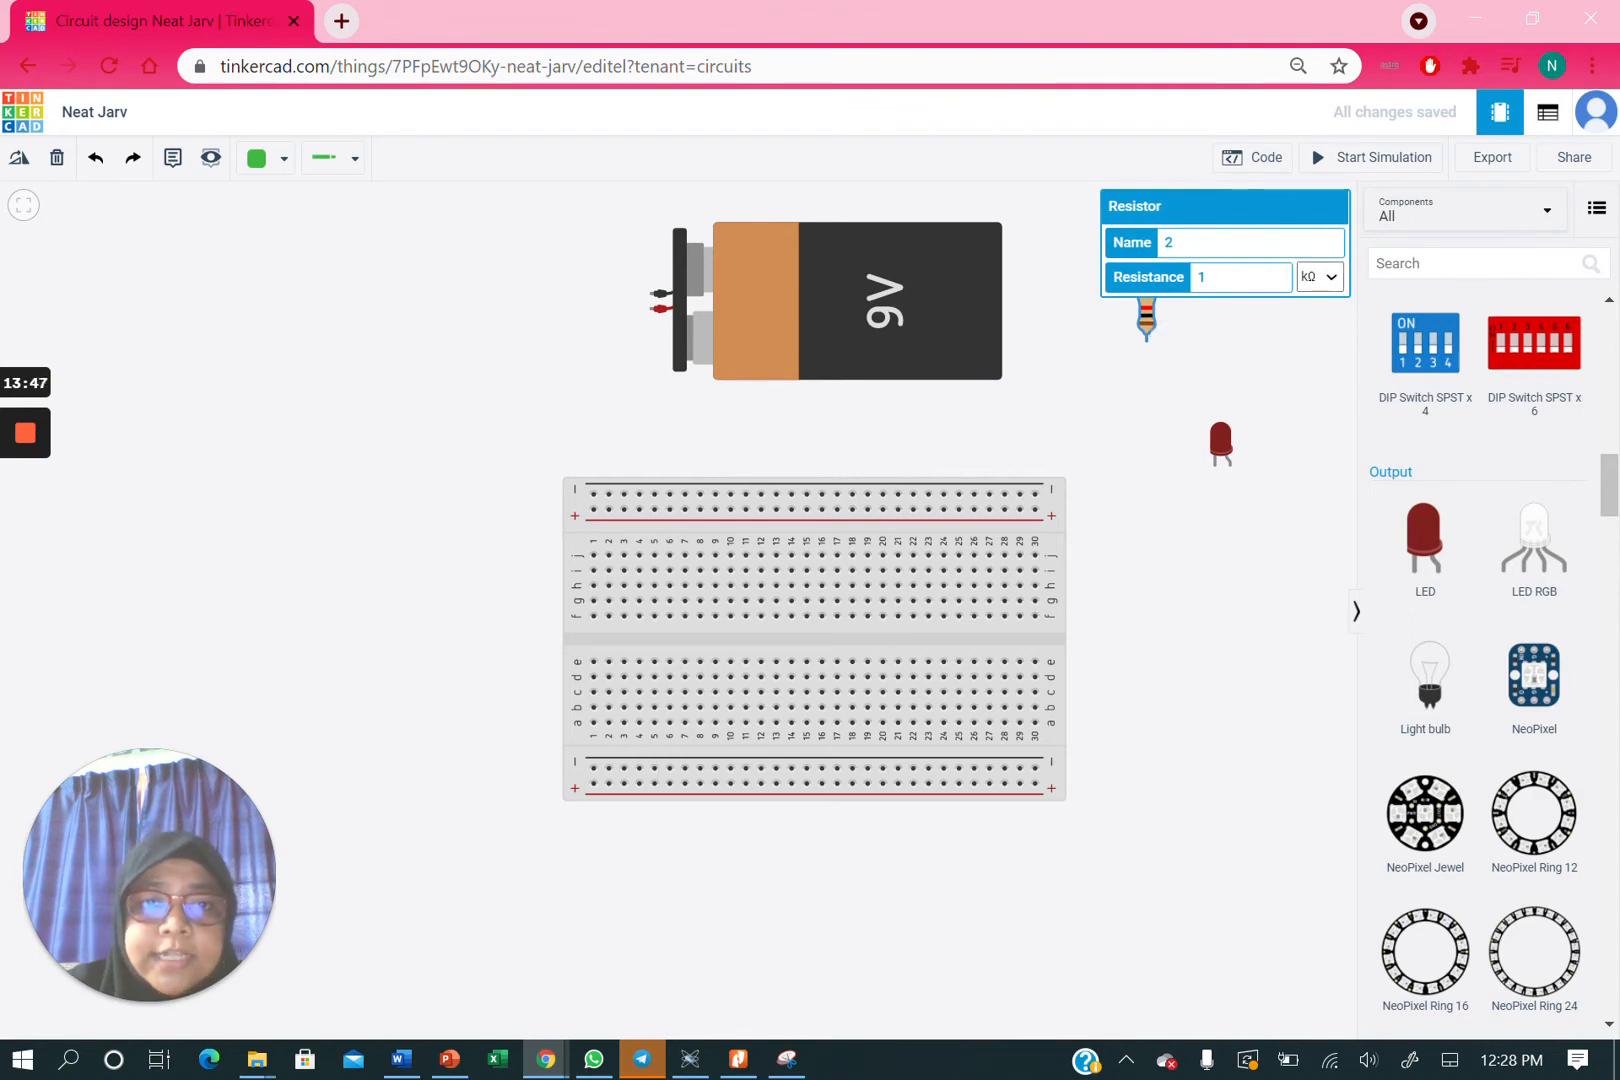
pyautogui.press('BackSpace')
pyautogui.write('3')
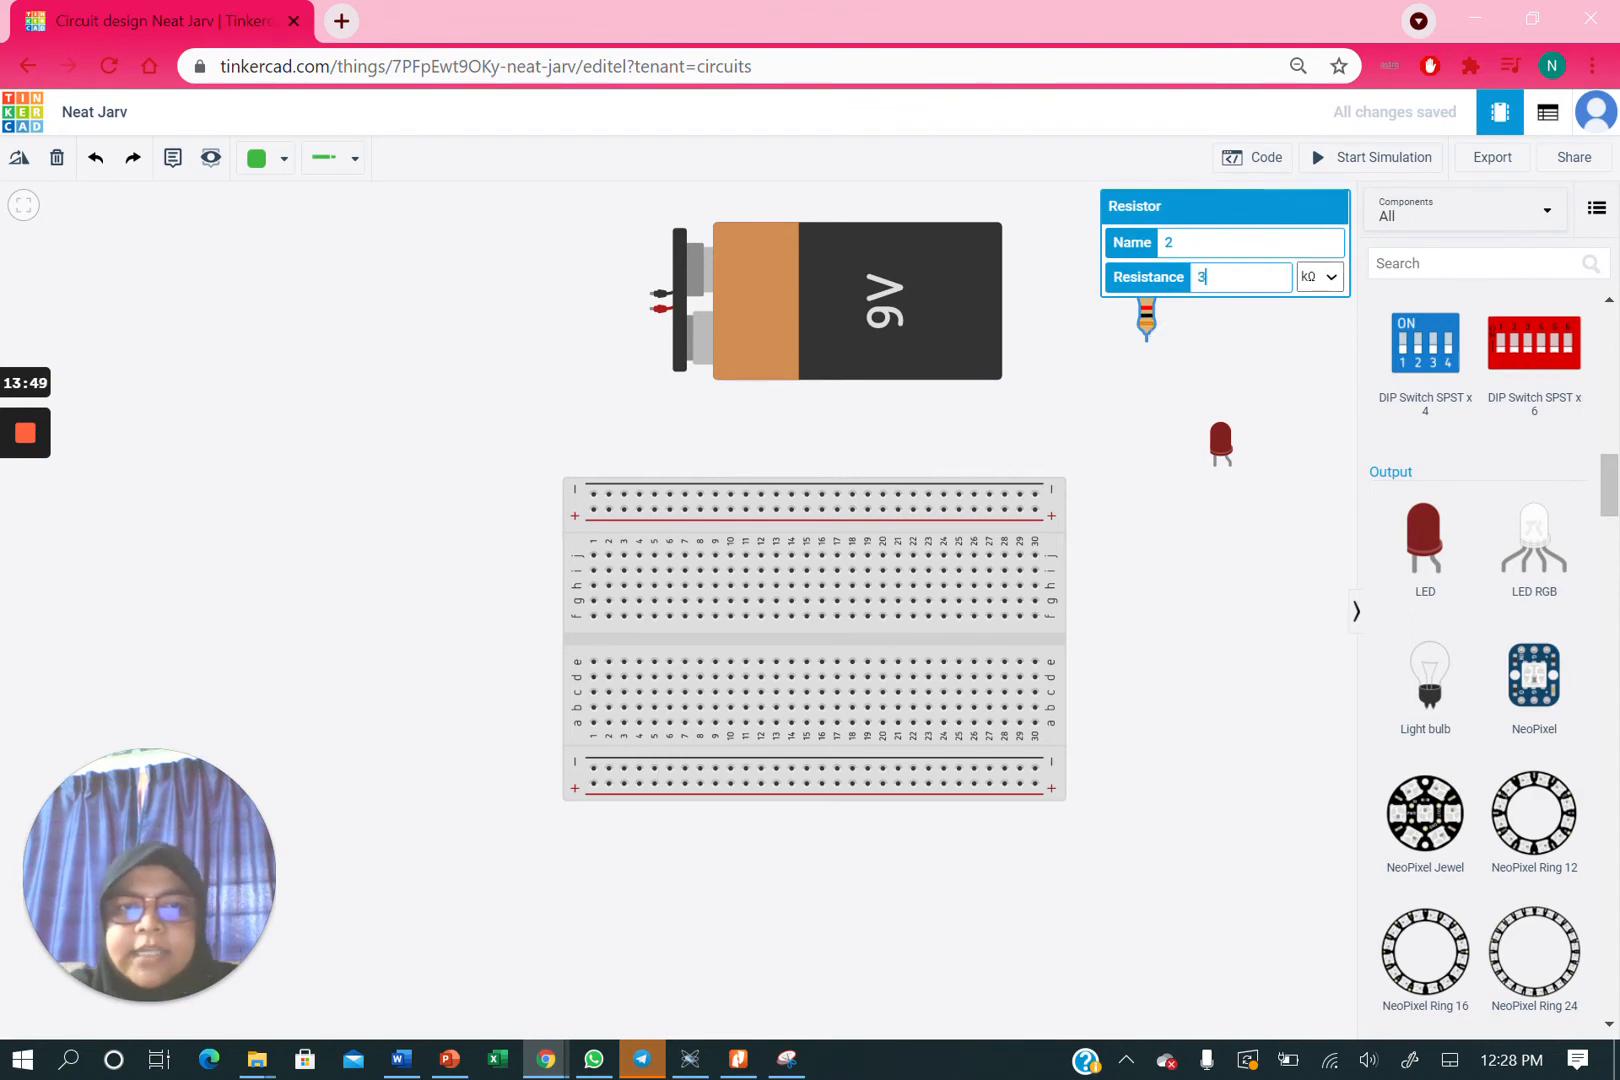
pyautogui.write('30')
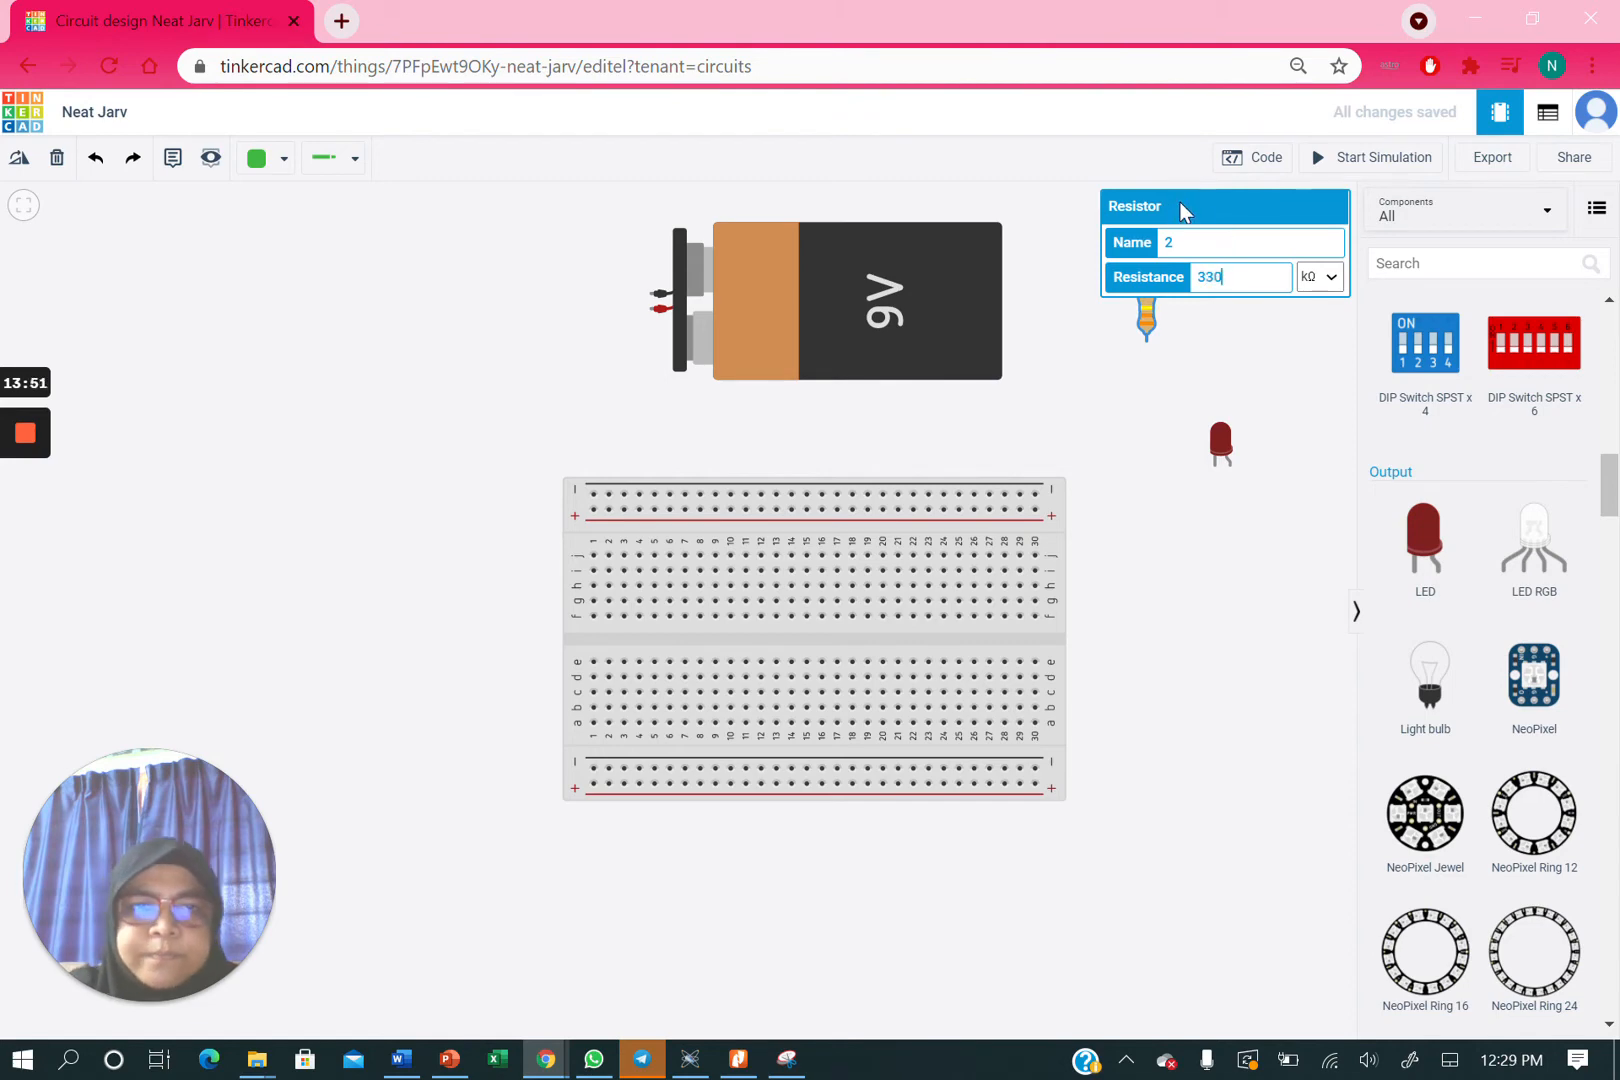
pyautogui.click(1147, 320)
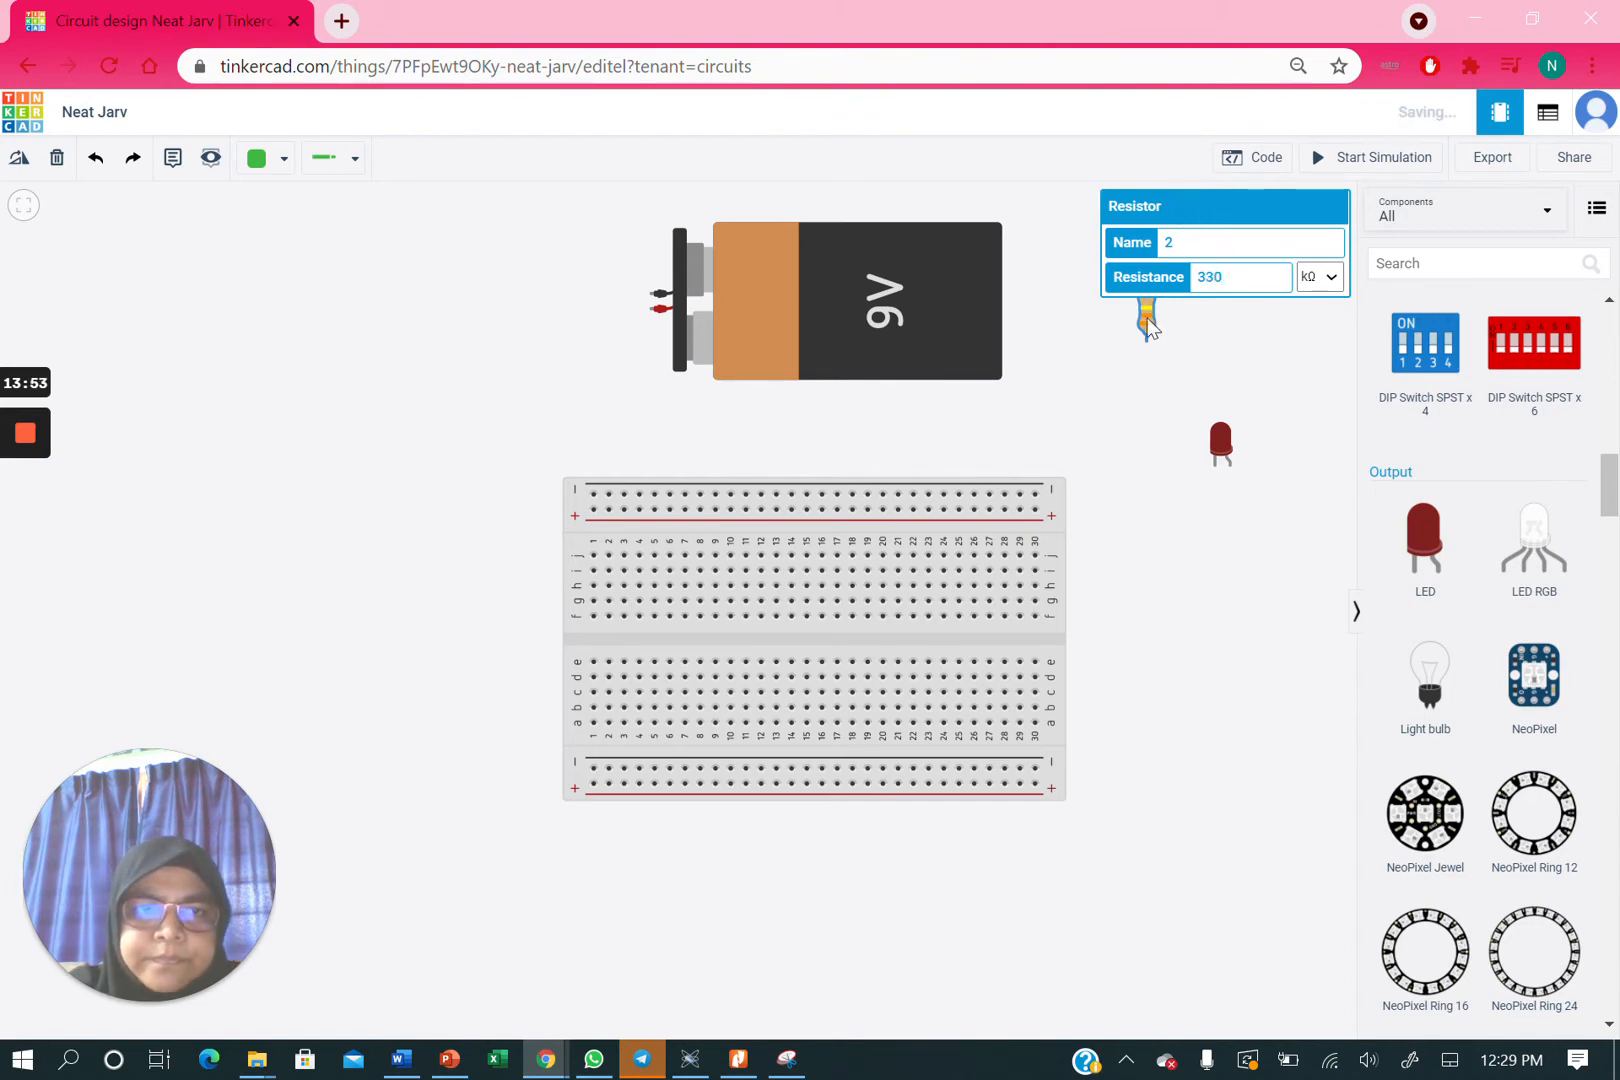
pyautogui.moveTo(1140, 321); pyautogui.dragTo(1044, 364)
pyautogui.moveTo(1042, 398); pyautogui.dragTo(1070, 400)
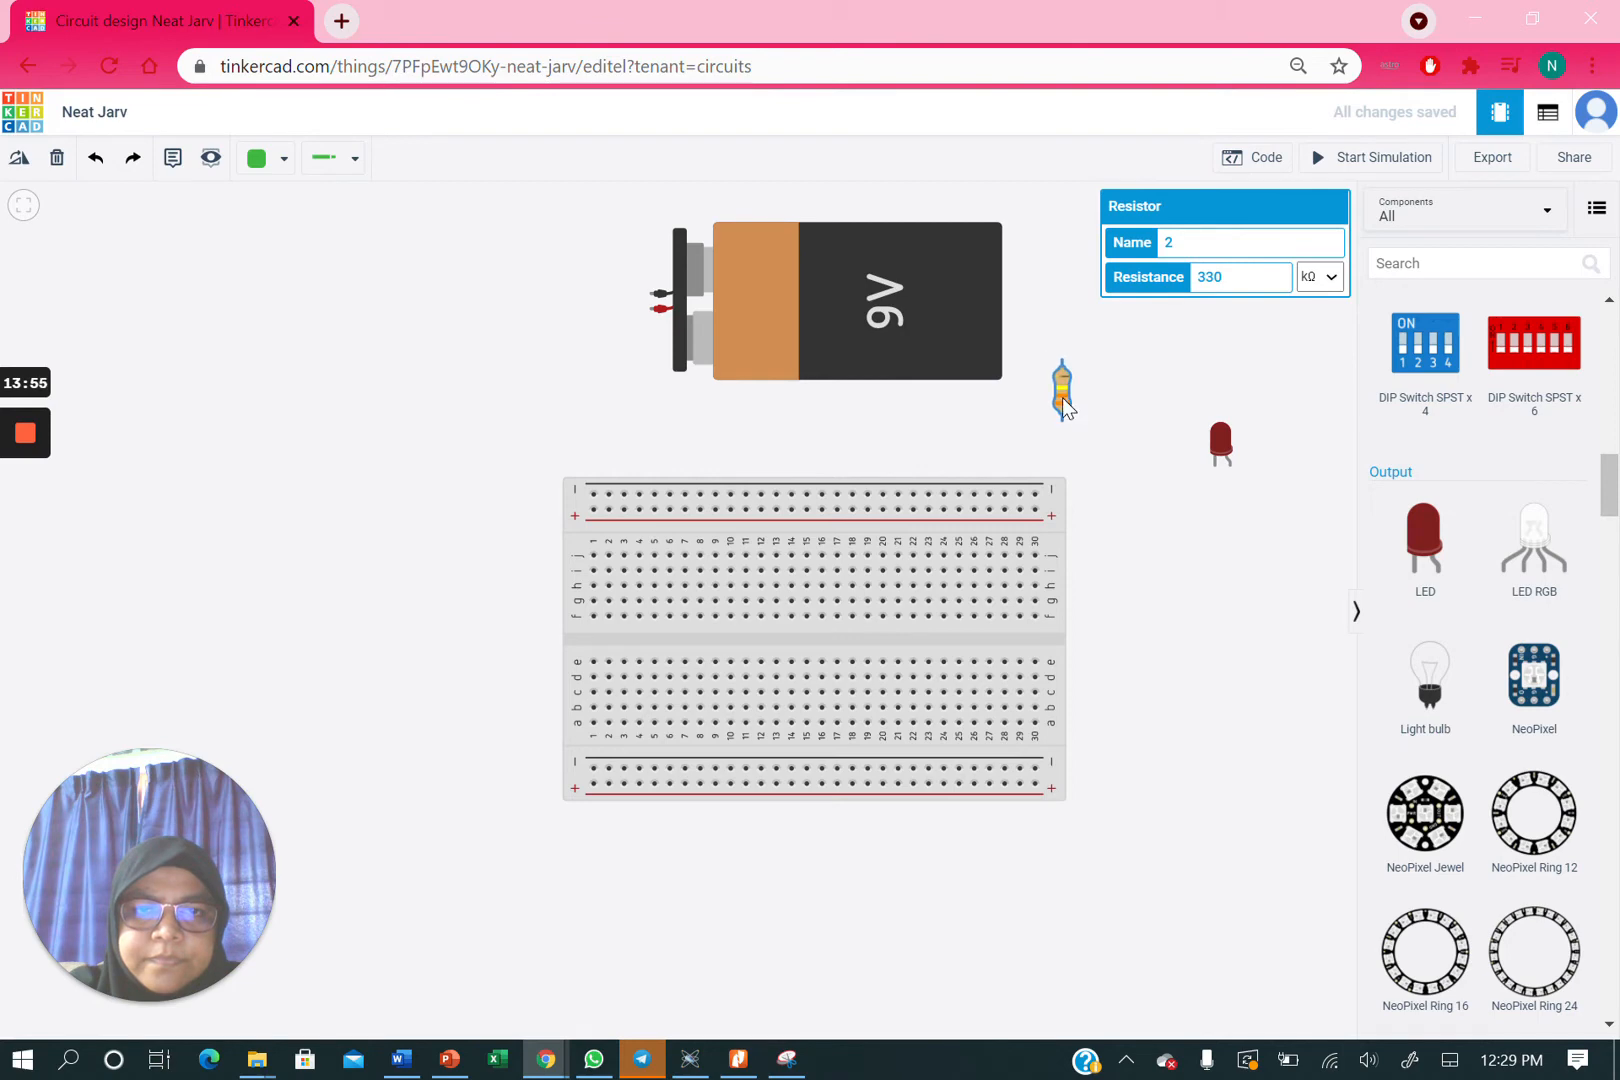
pyautogui.click(1331, 280)
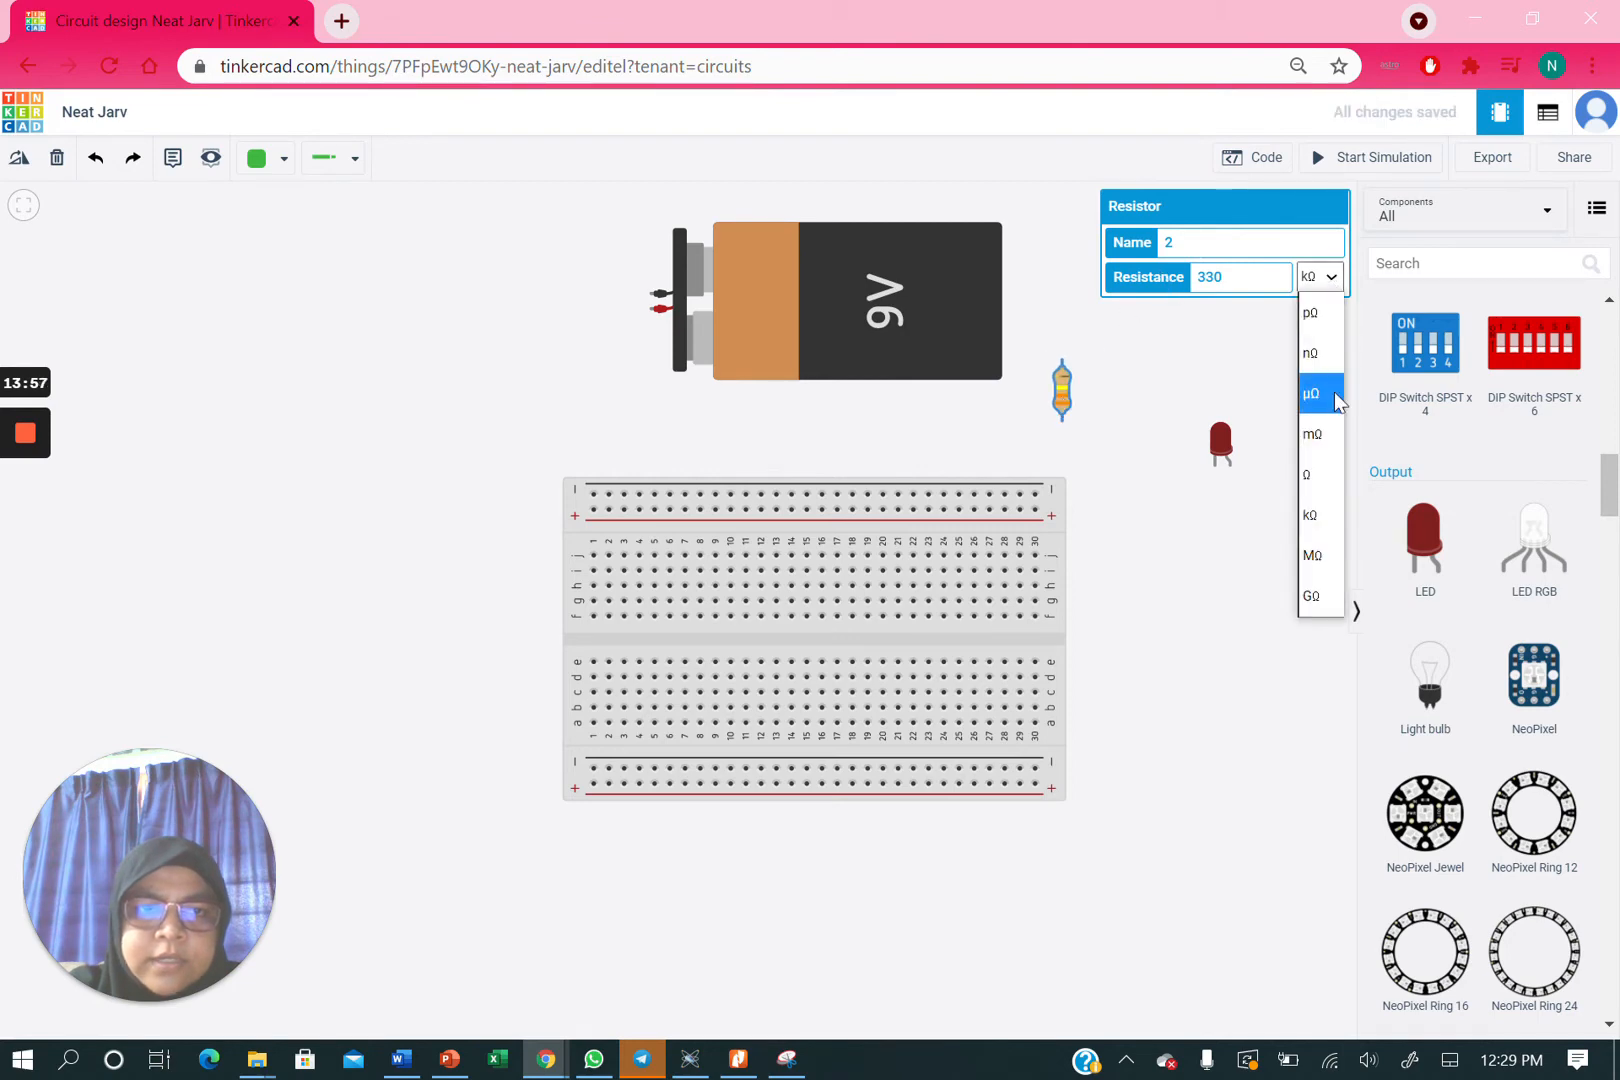
pyautogui.click(1318, 474)
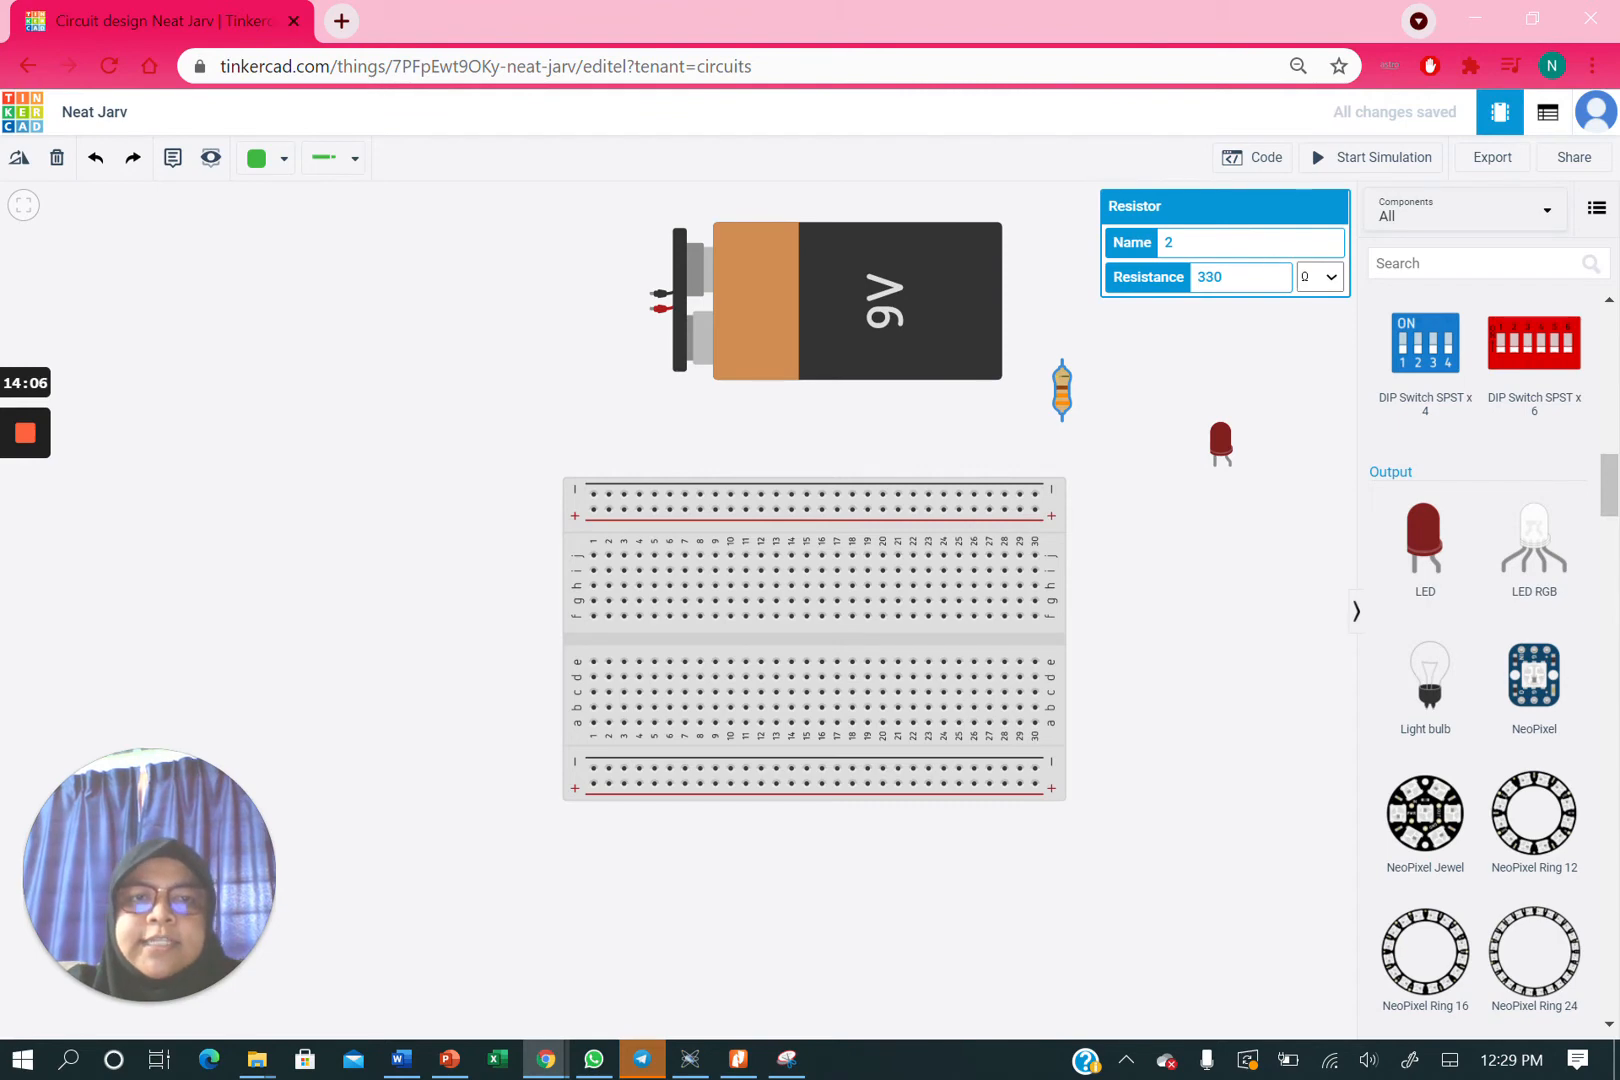
# - Check the resistor value on the PowerPoint schematic, then set the resistor to 1 kΩ in Tinkercad and deselect it
pyautogui.click(449, 1058)
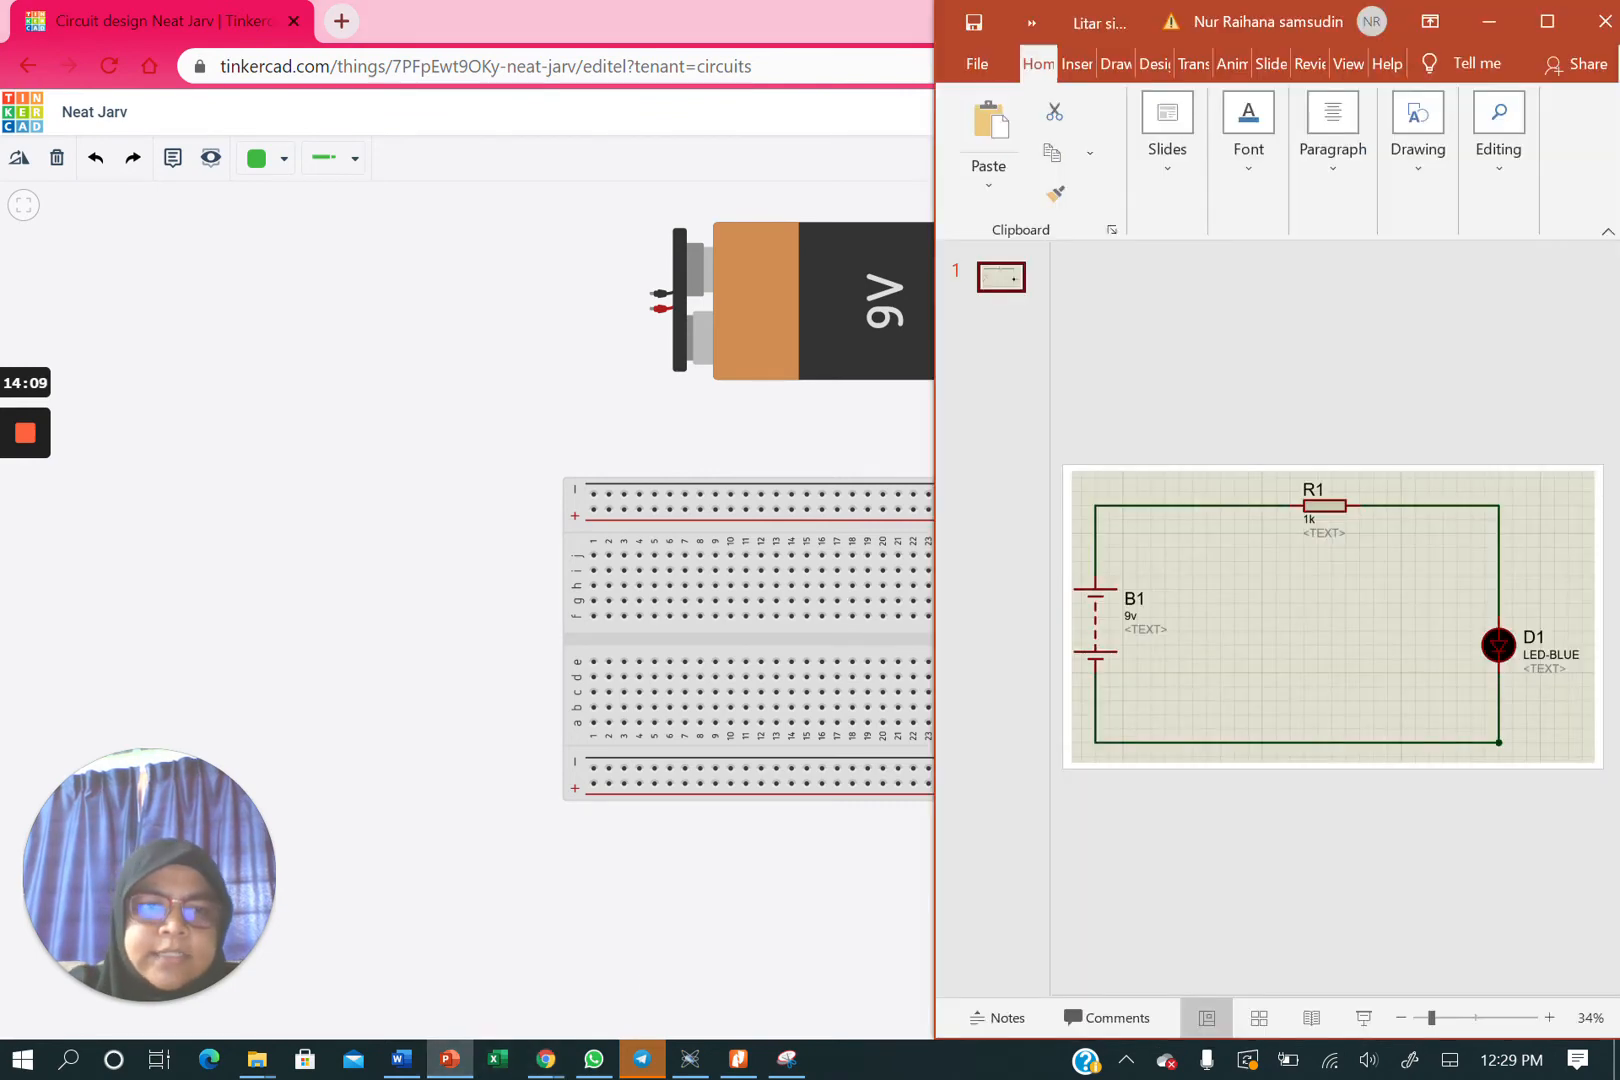
pyautogui.click(899, 430)
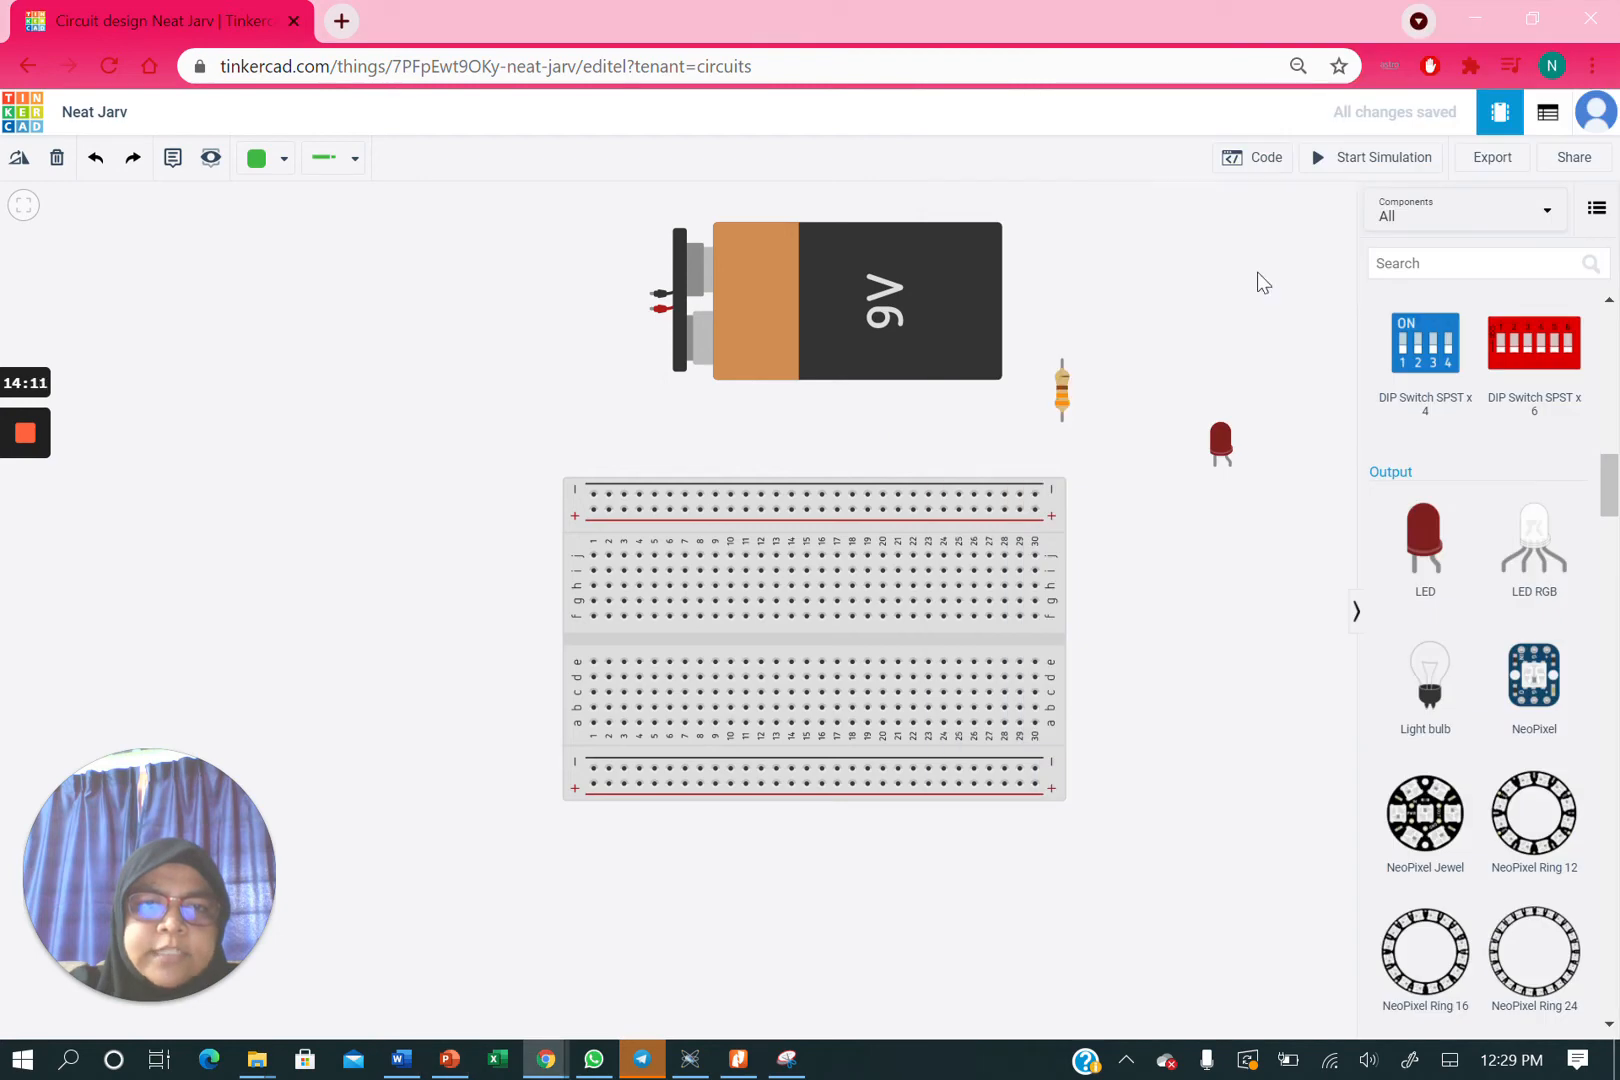
pyautogui.click(1059, 397)
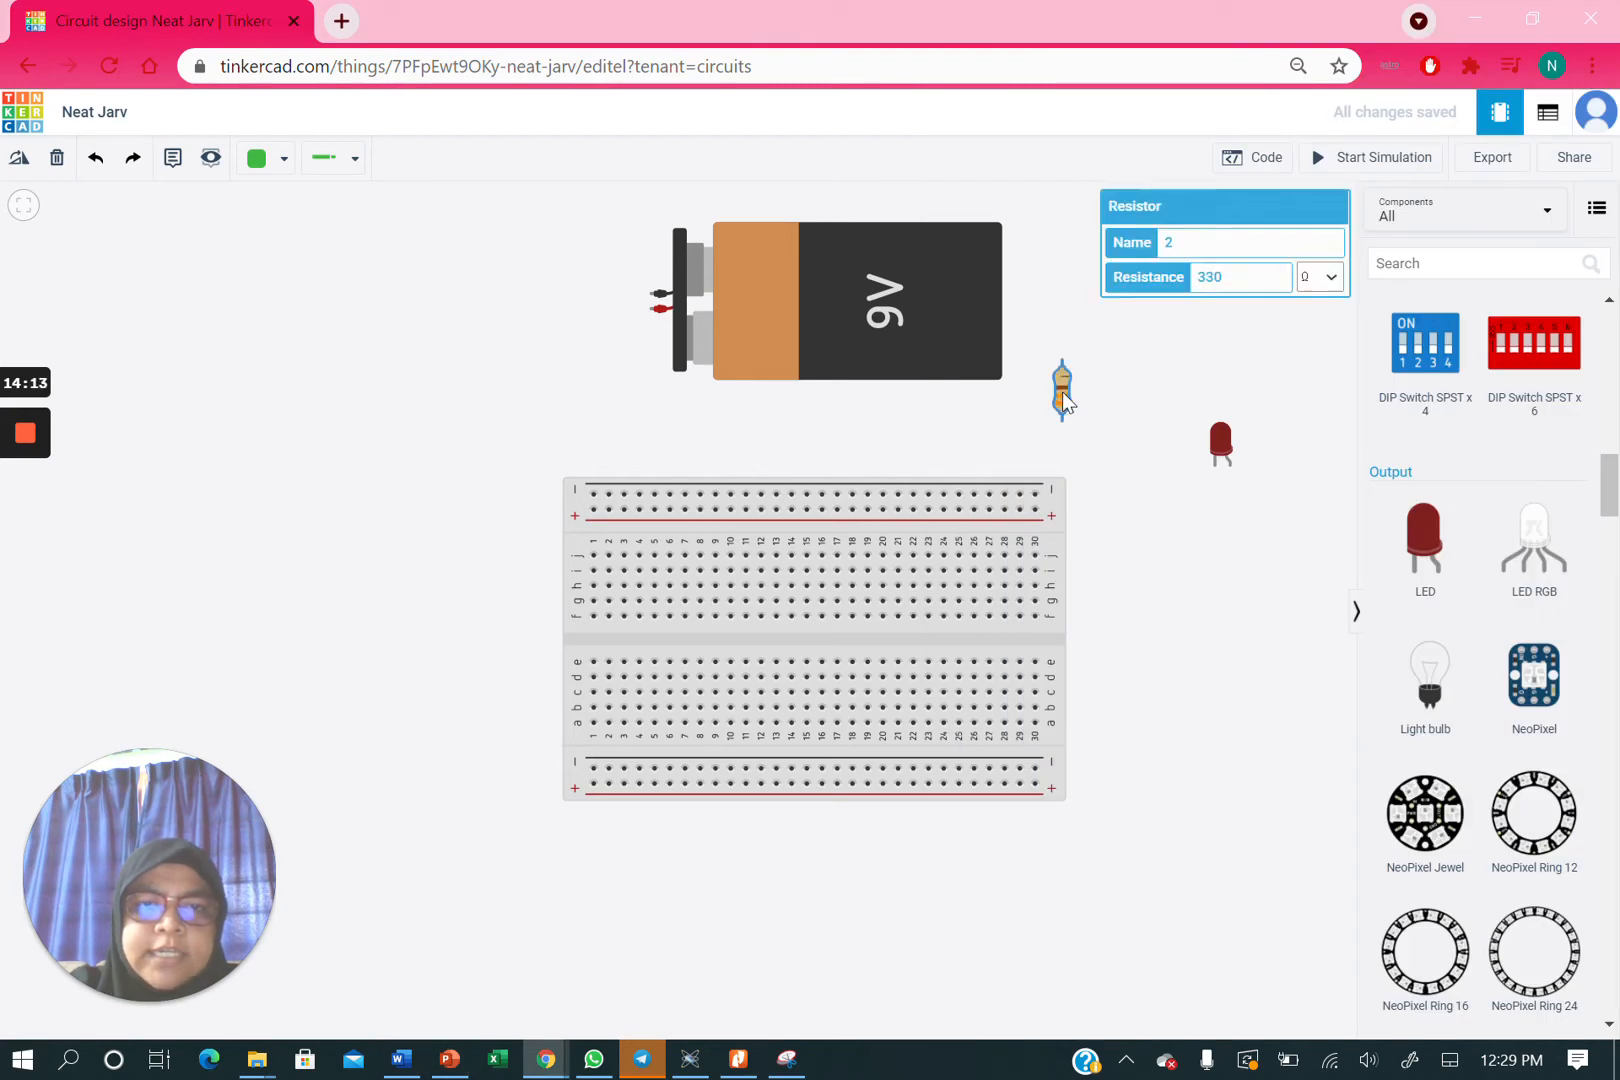
pyautogui.click(1170, 283)
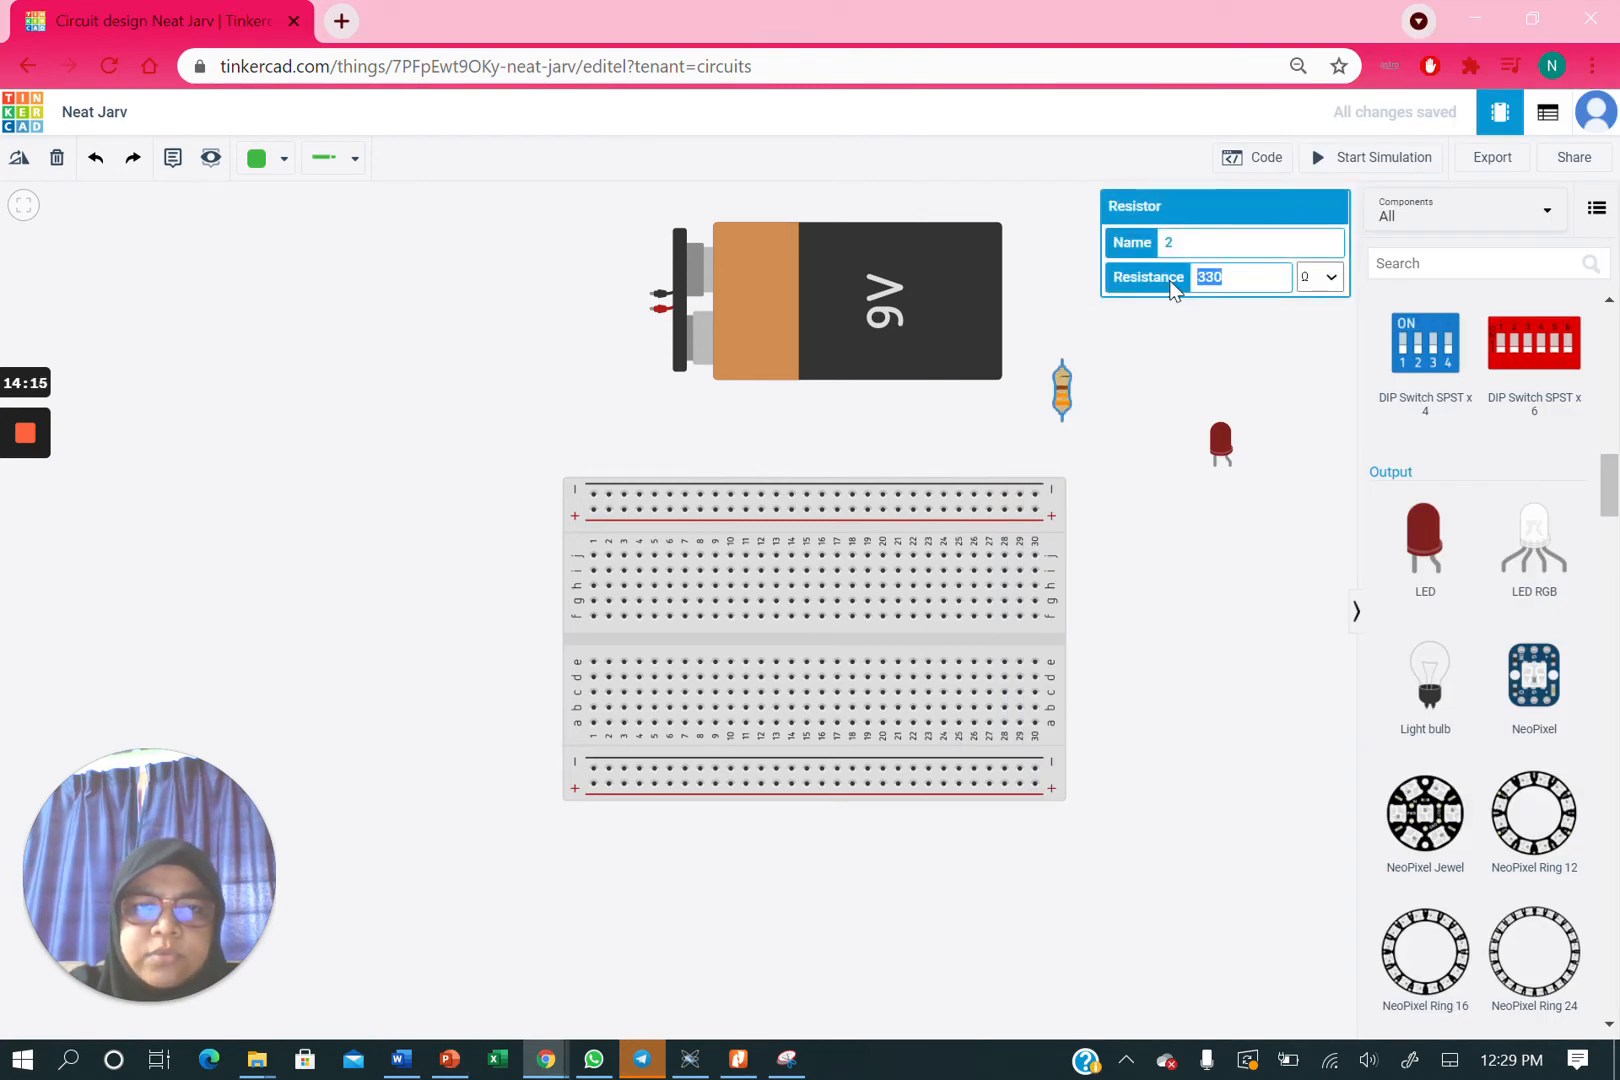
pyautogui.write('1')
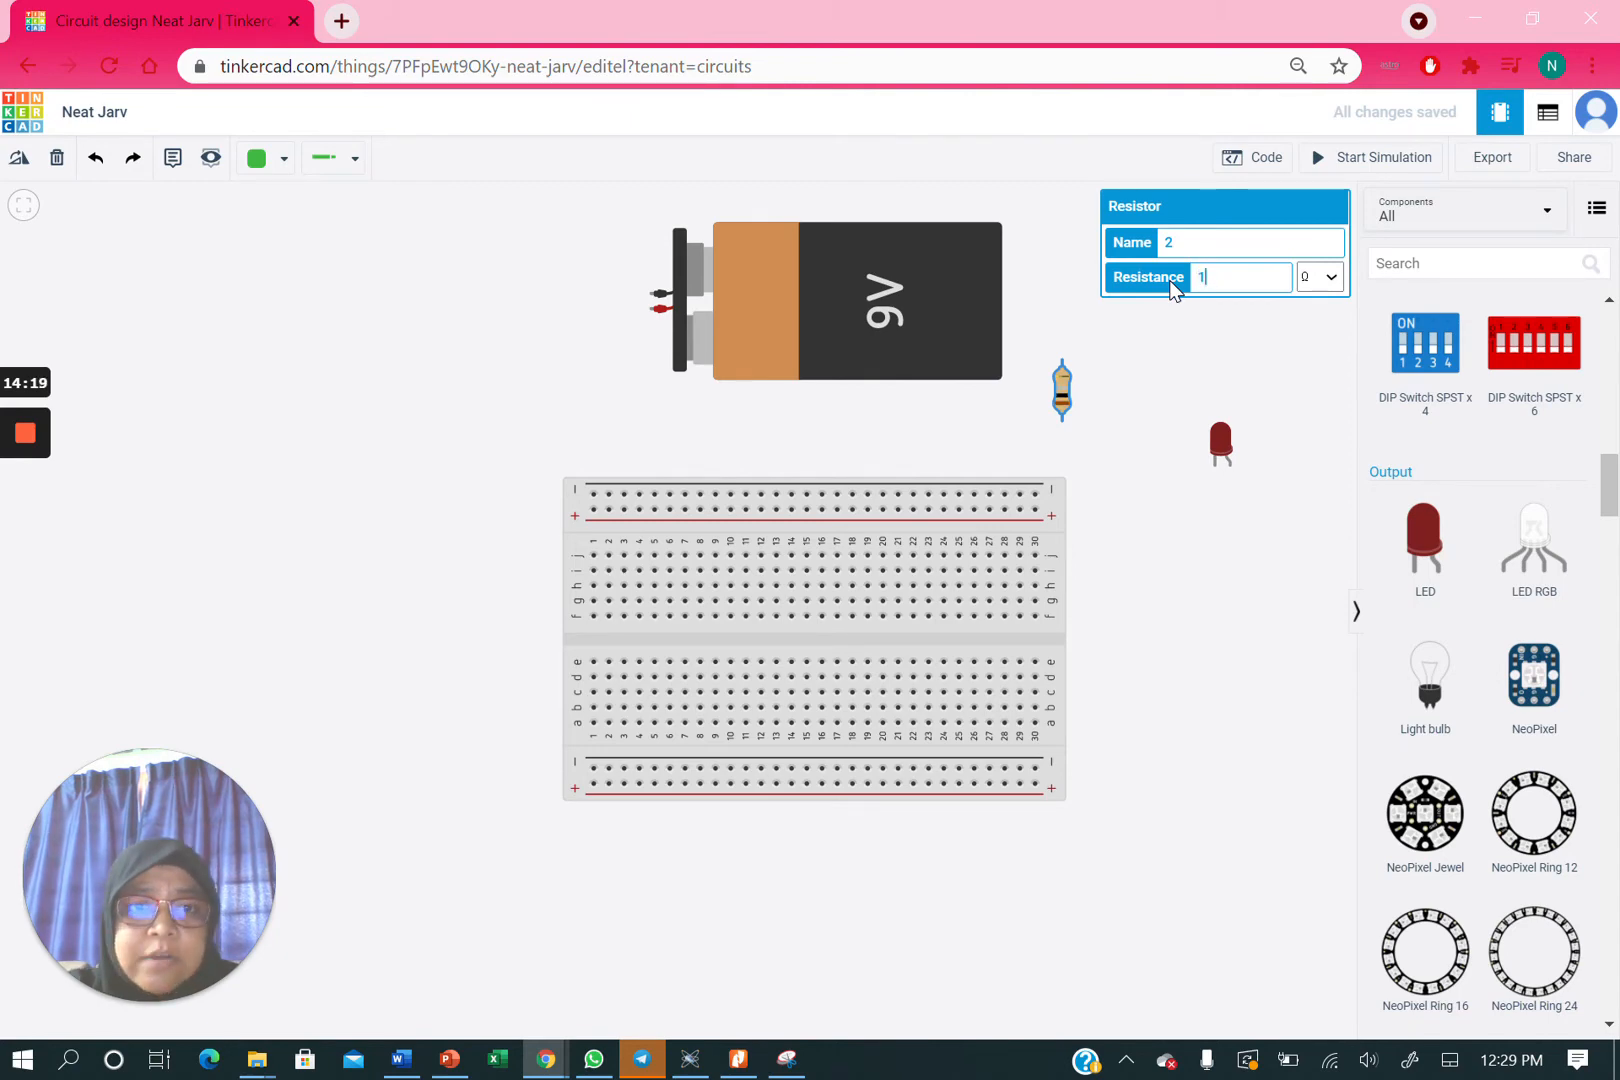
pyautogui.write('k')
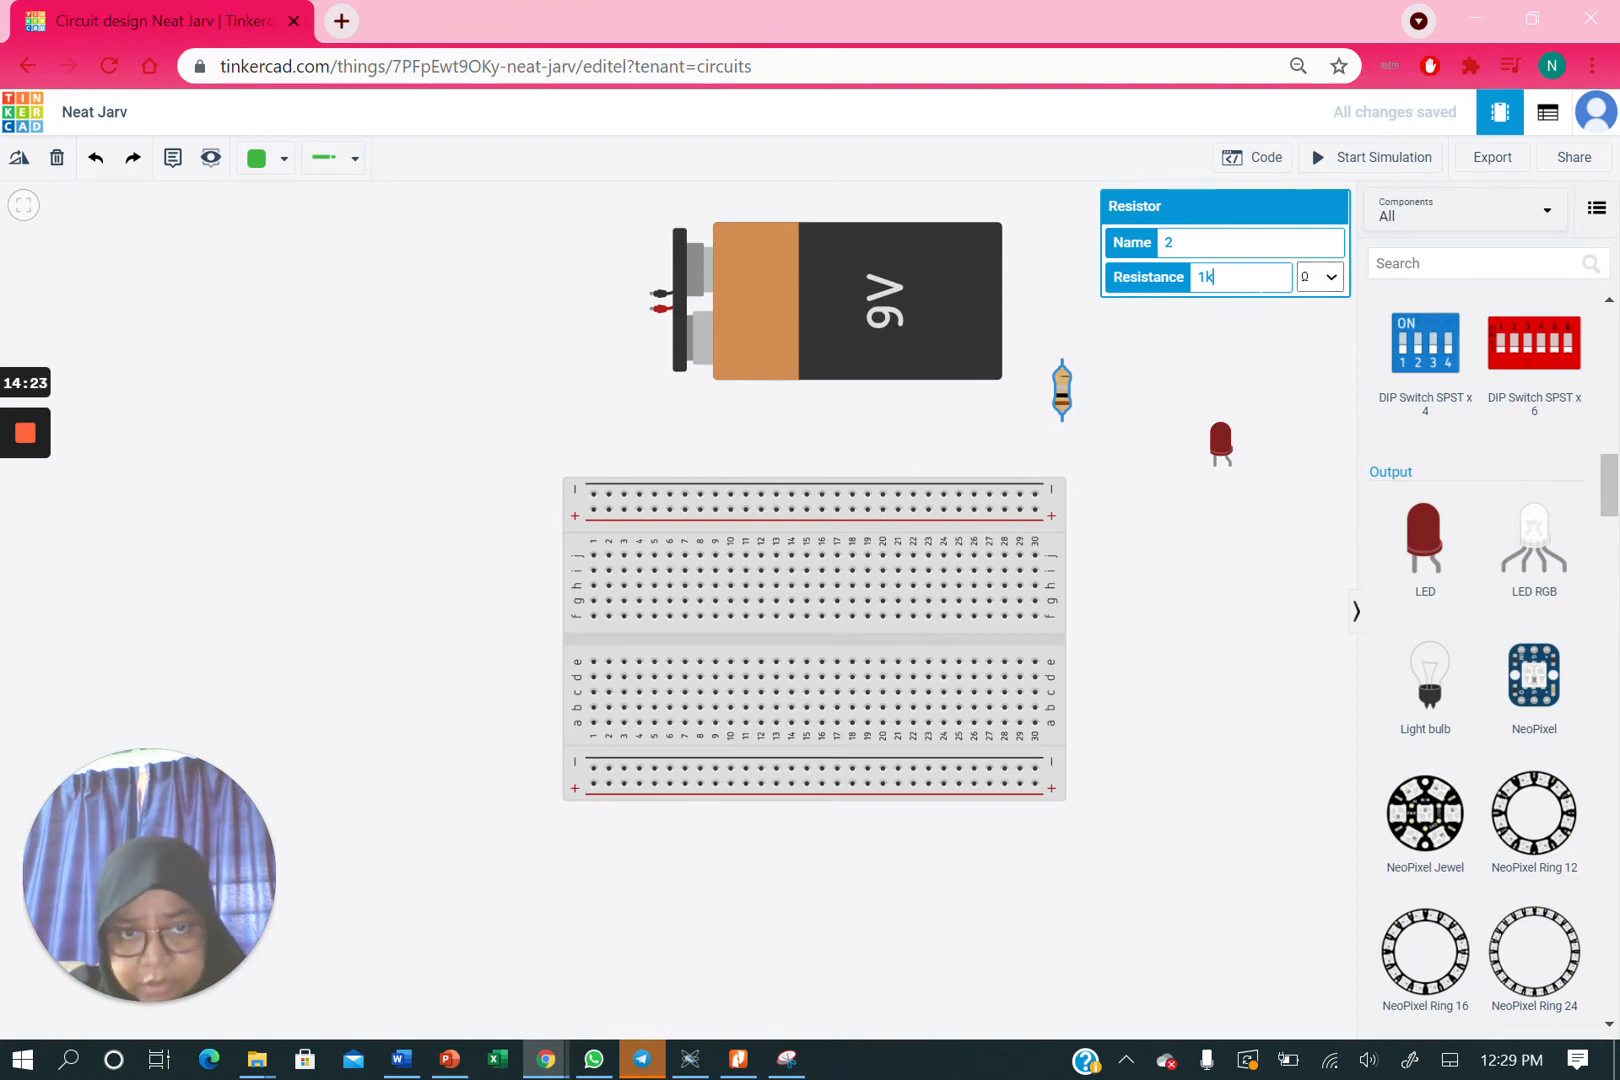
pyautogui.press('BackSpace')
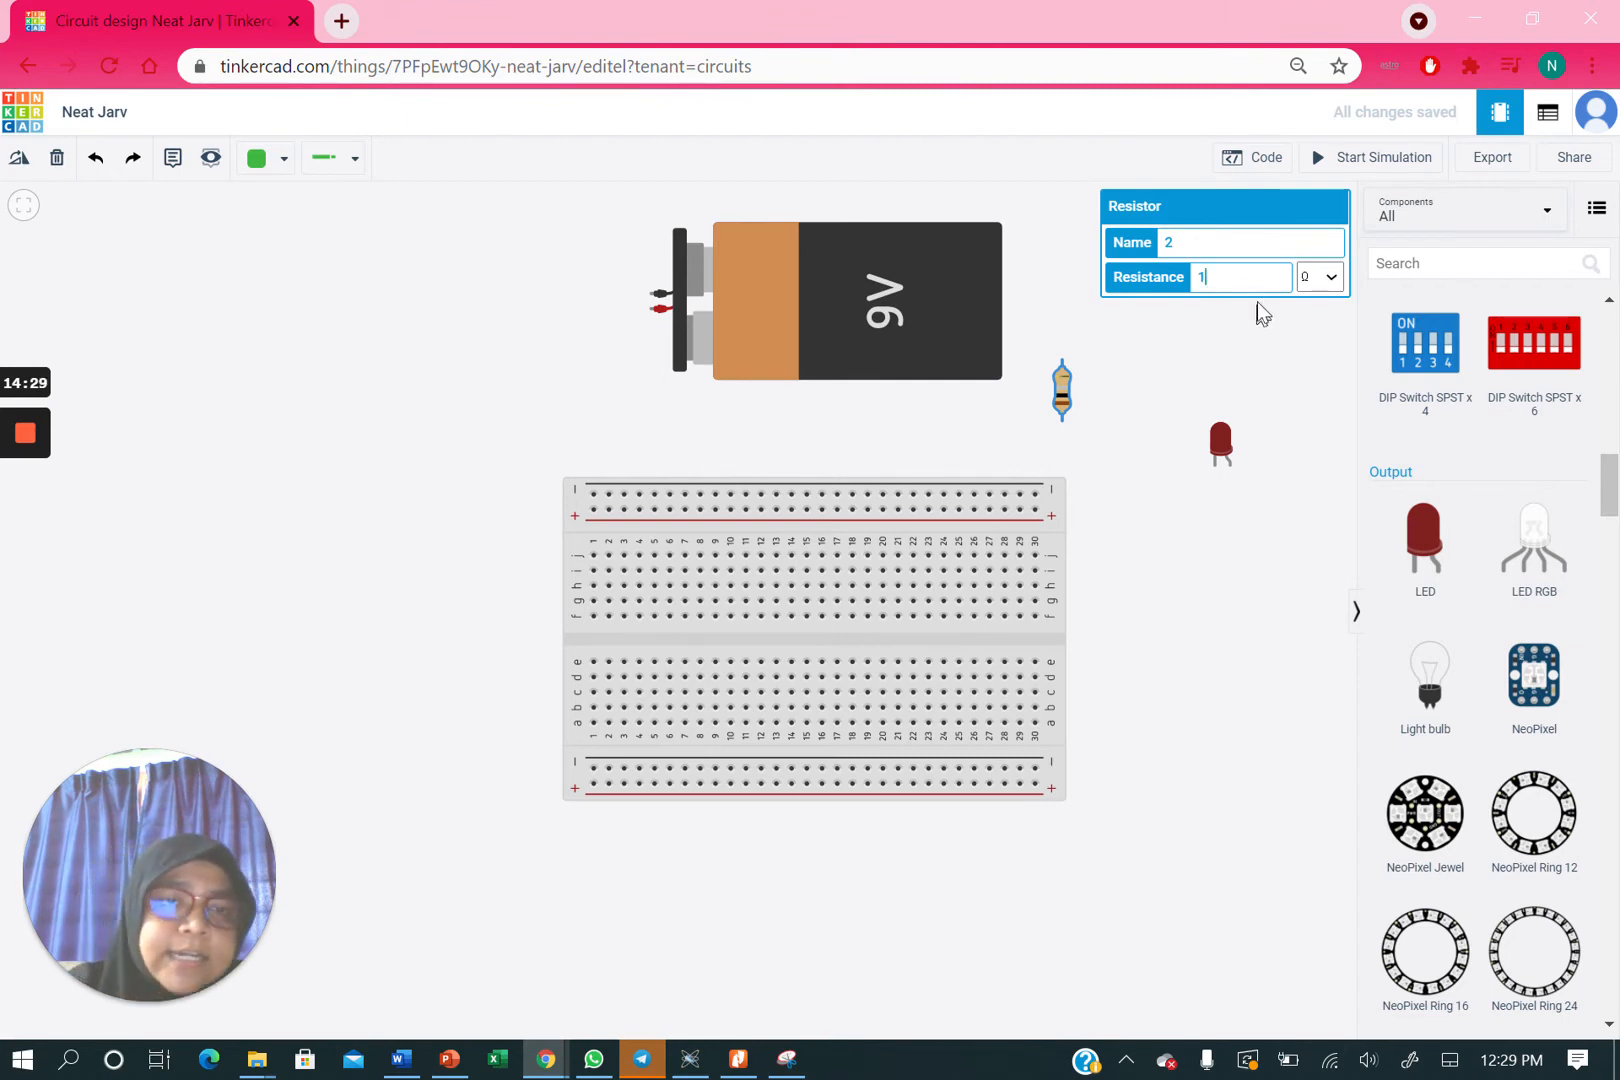
pyautogui.click(1330, 277)
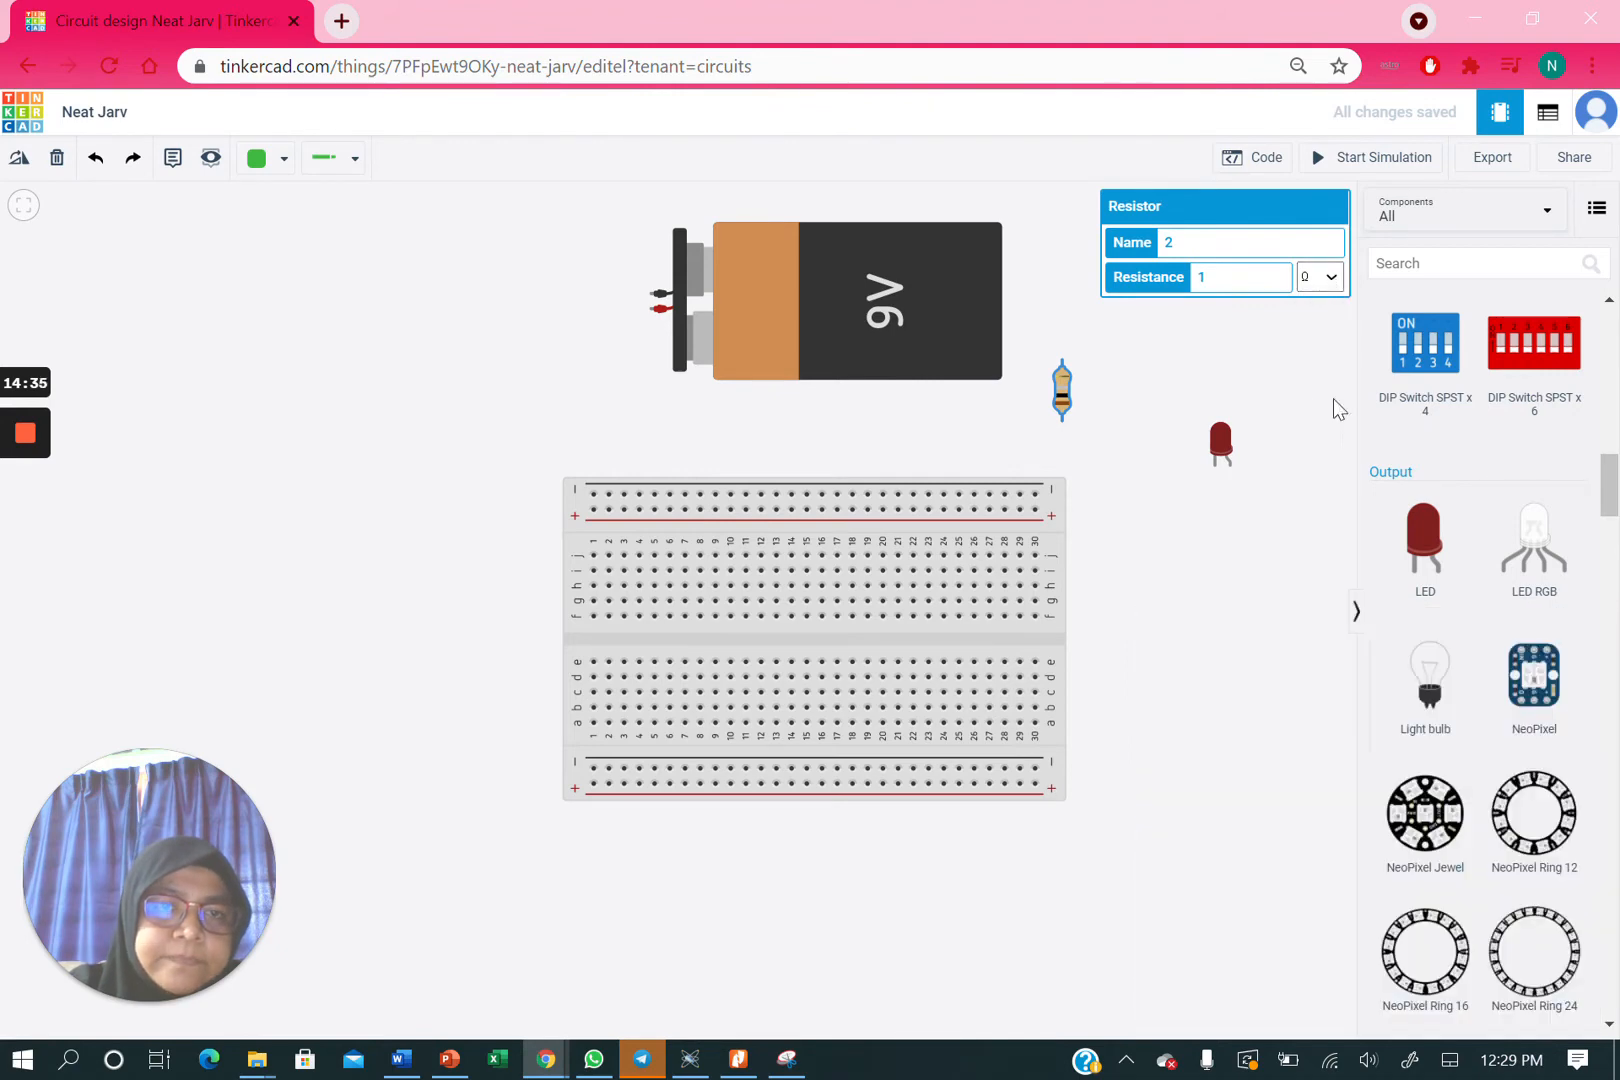
pyautogui.click(1574, 858)
pyautogui.click(1333, 279)
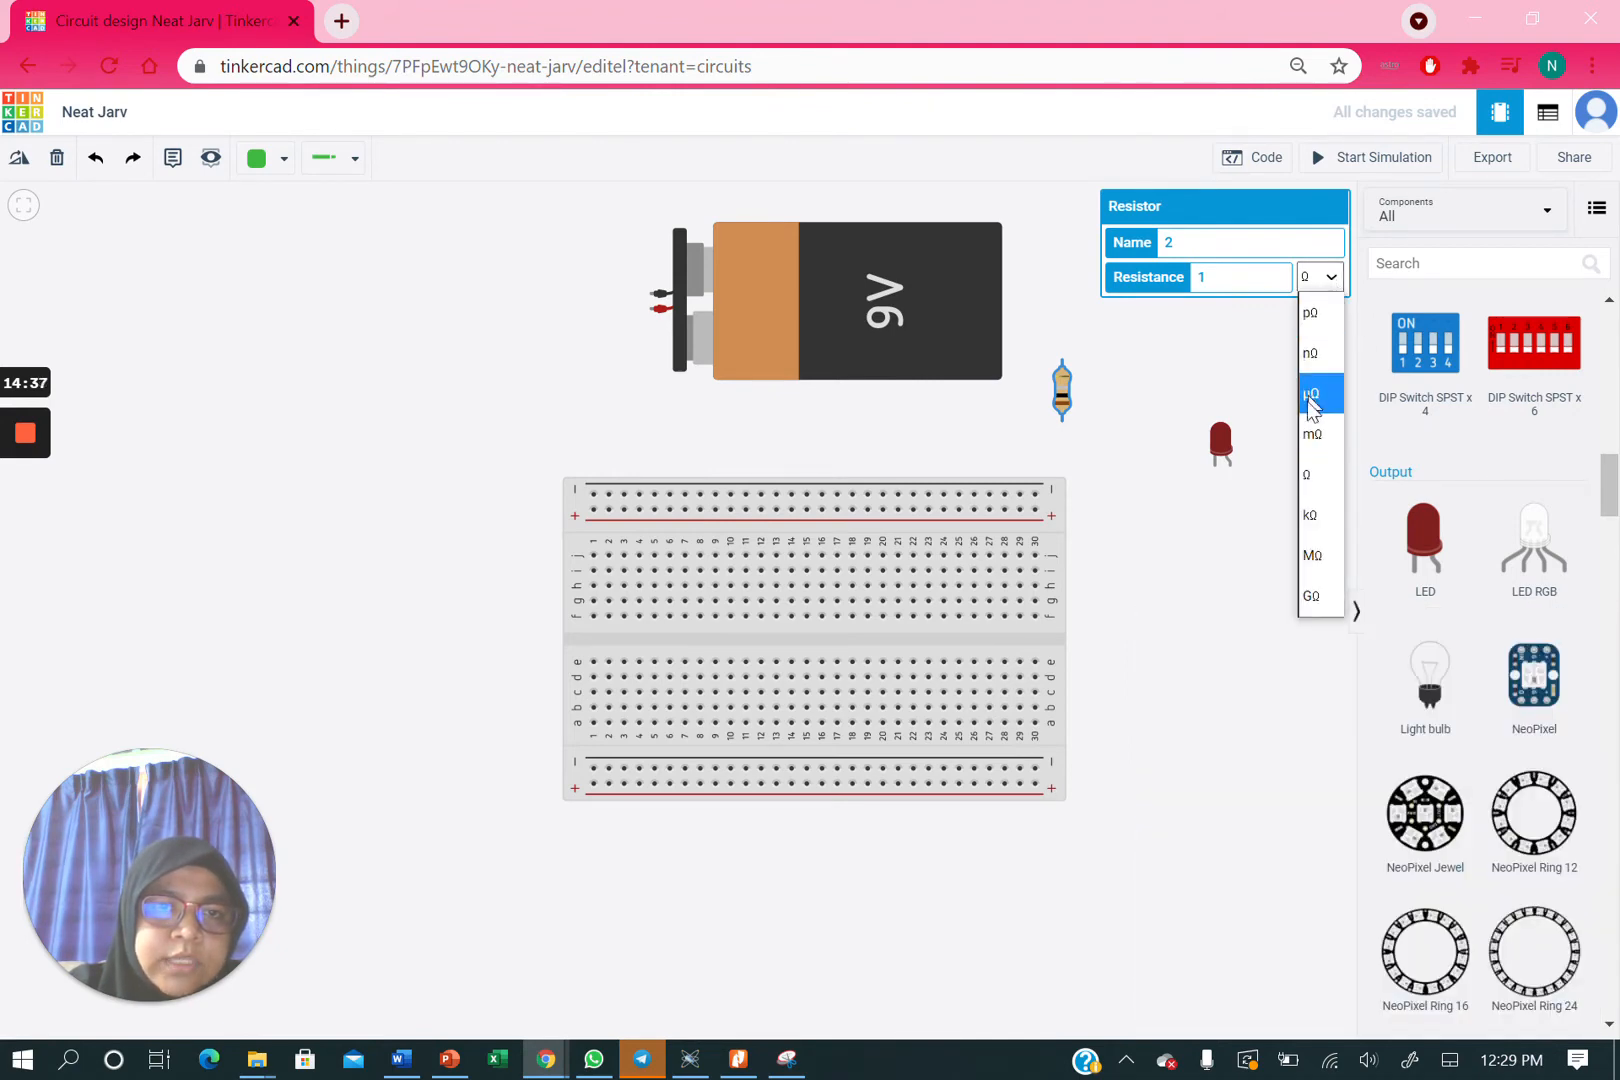
pyautogui.click(1324, 515)
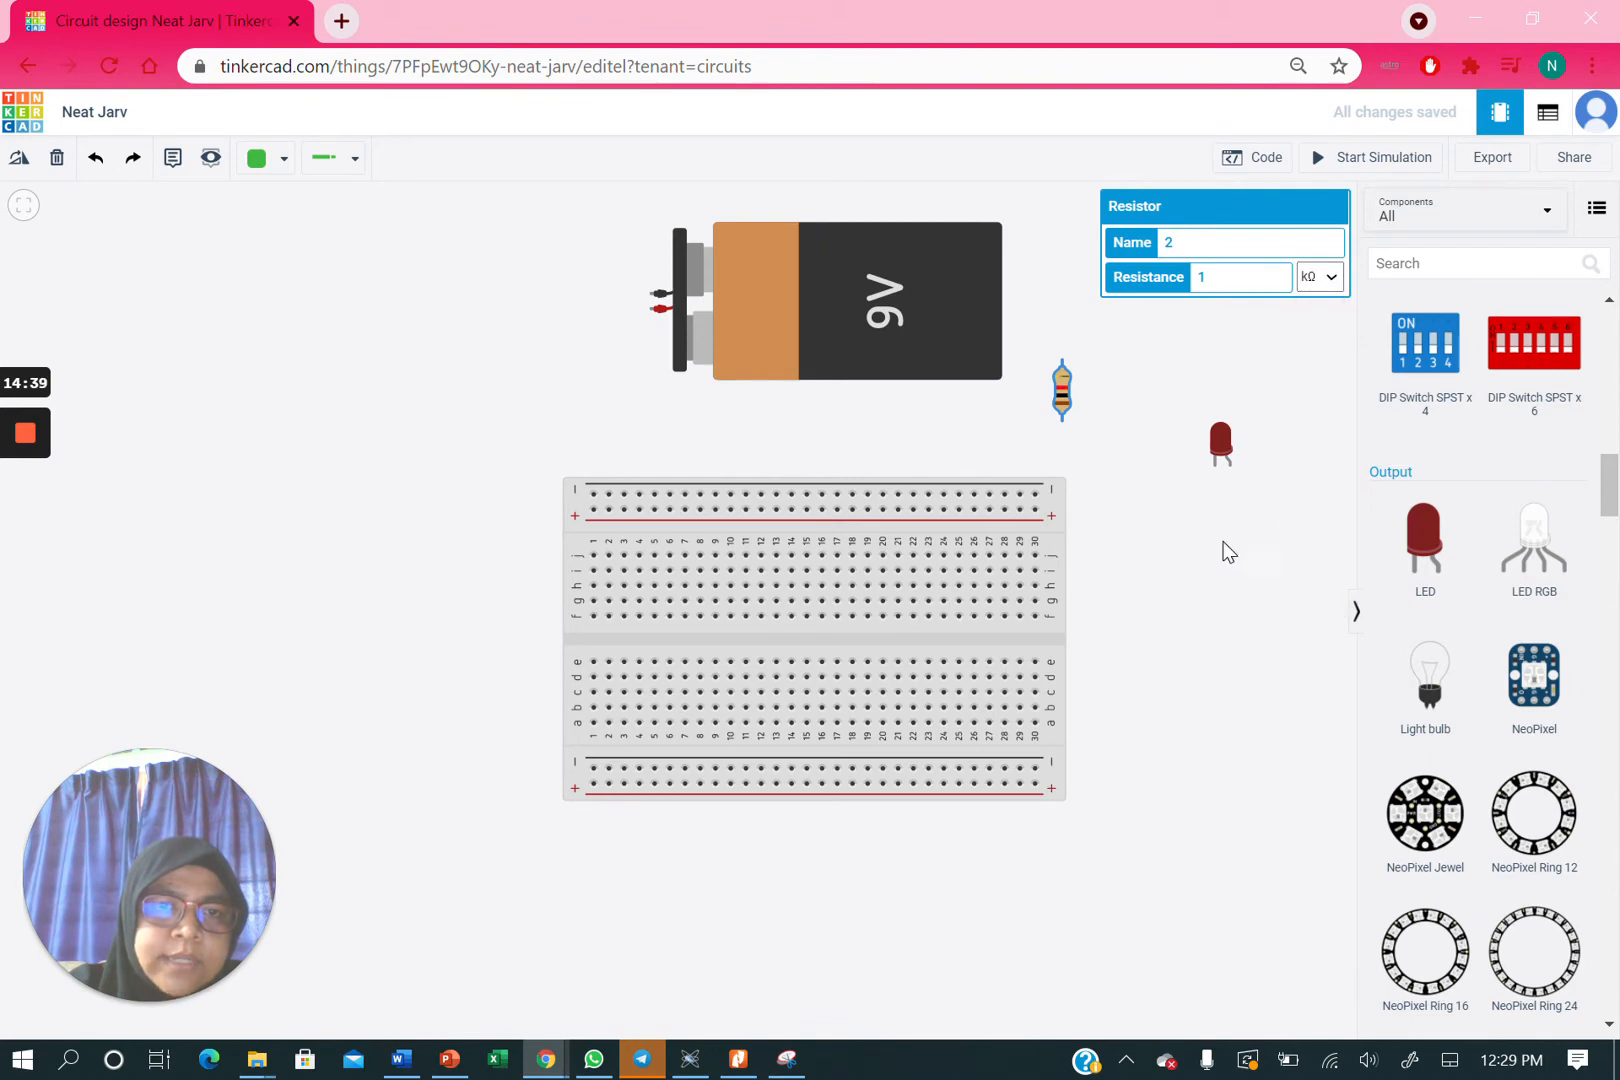
pyautogui.click(1068, 422)
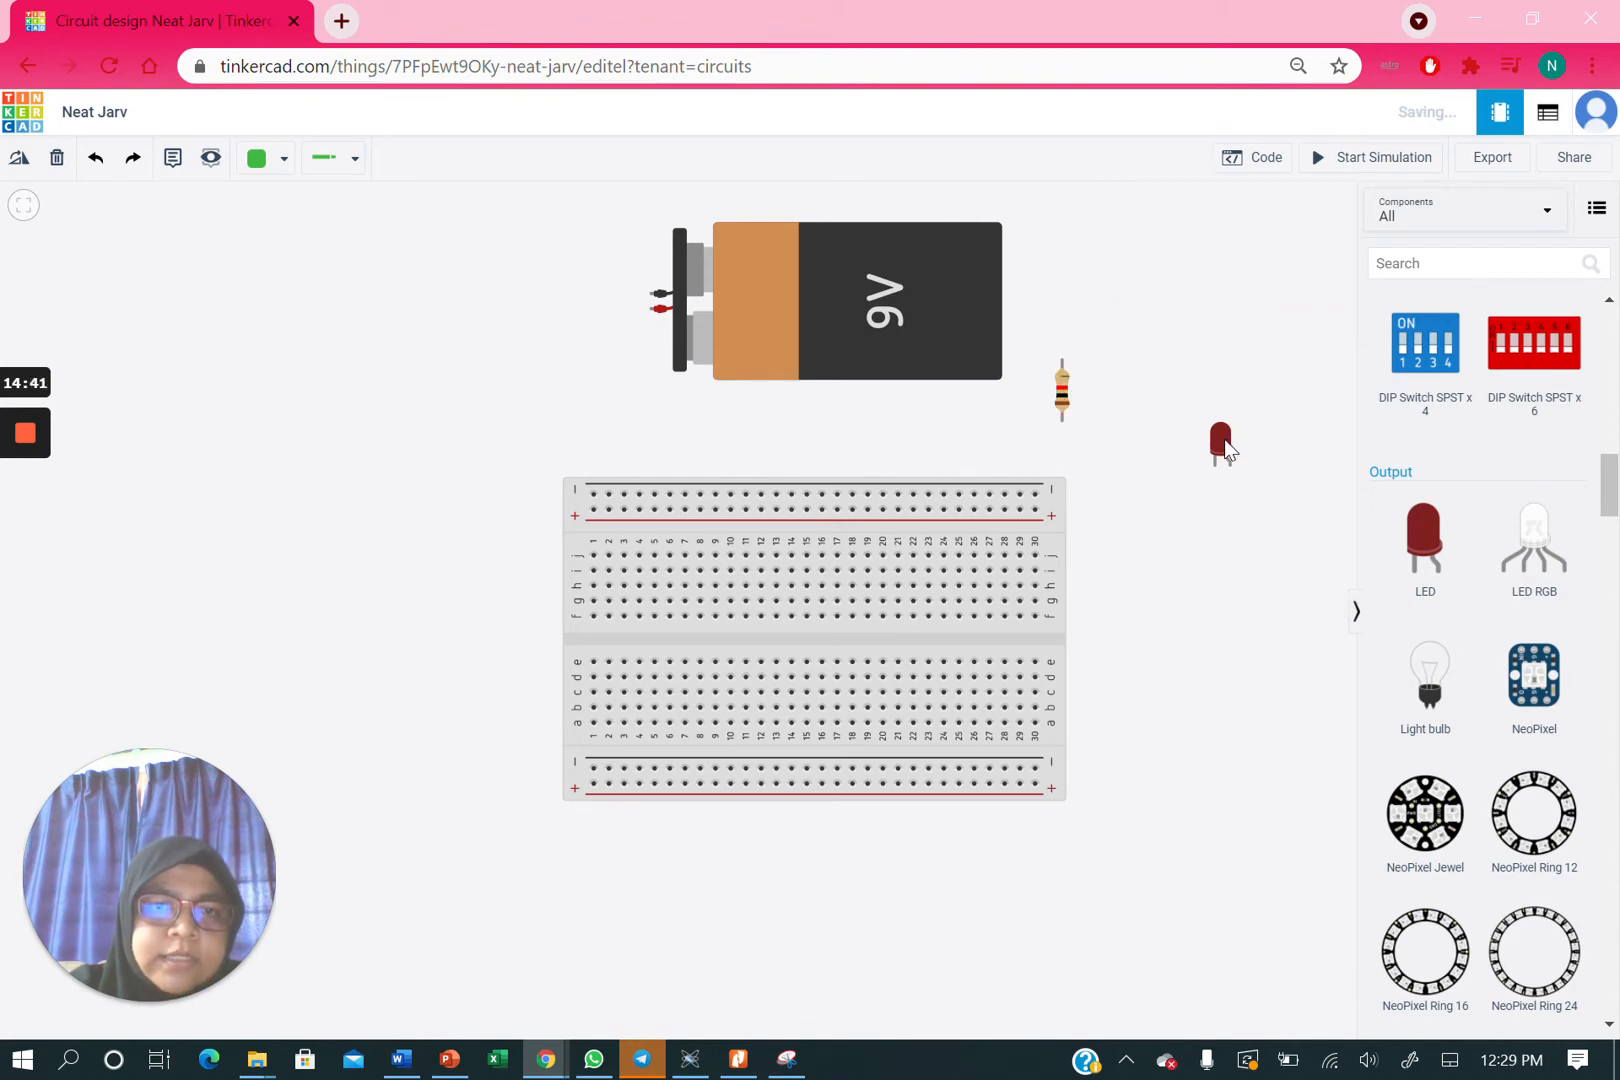
# - Name the LED L1, set its color to Blue and deselect it
pyautogui.click(1224, 445)
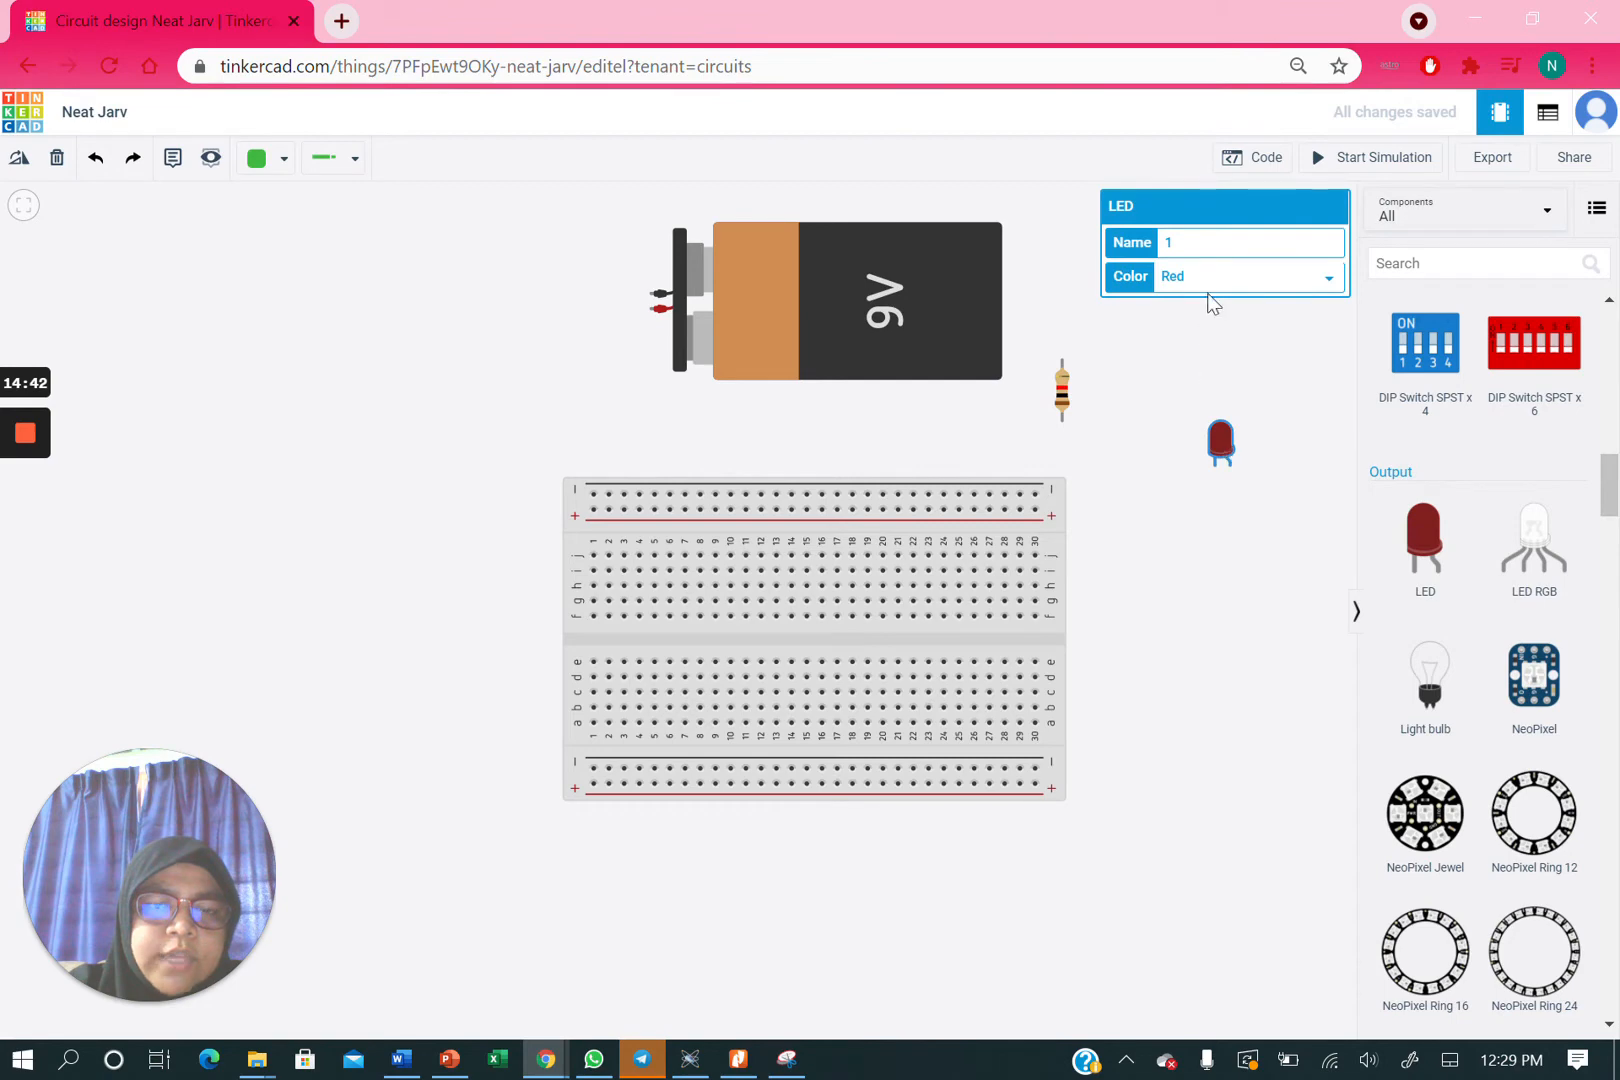
pyautogui.click(1238, 250)
pyautogui.press('BackSpace')
pyautogui.write('L')
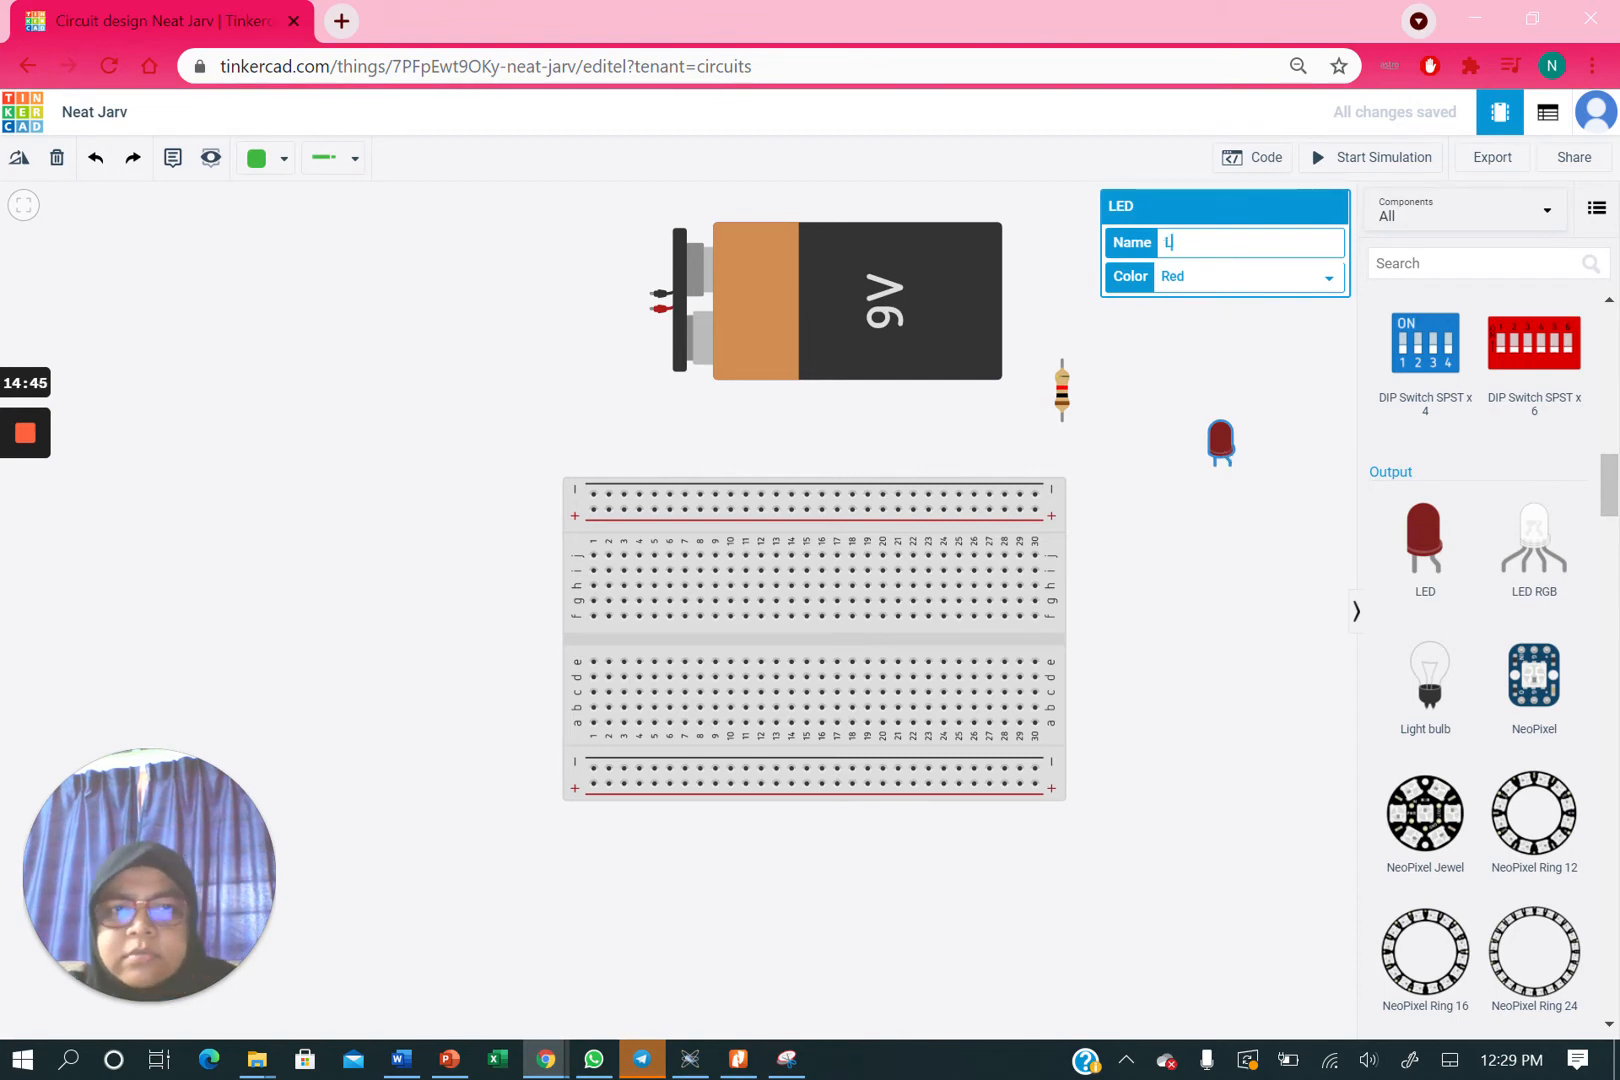
pyautogui.write('1')
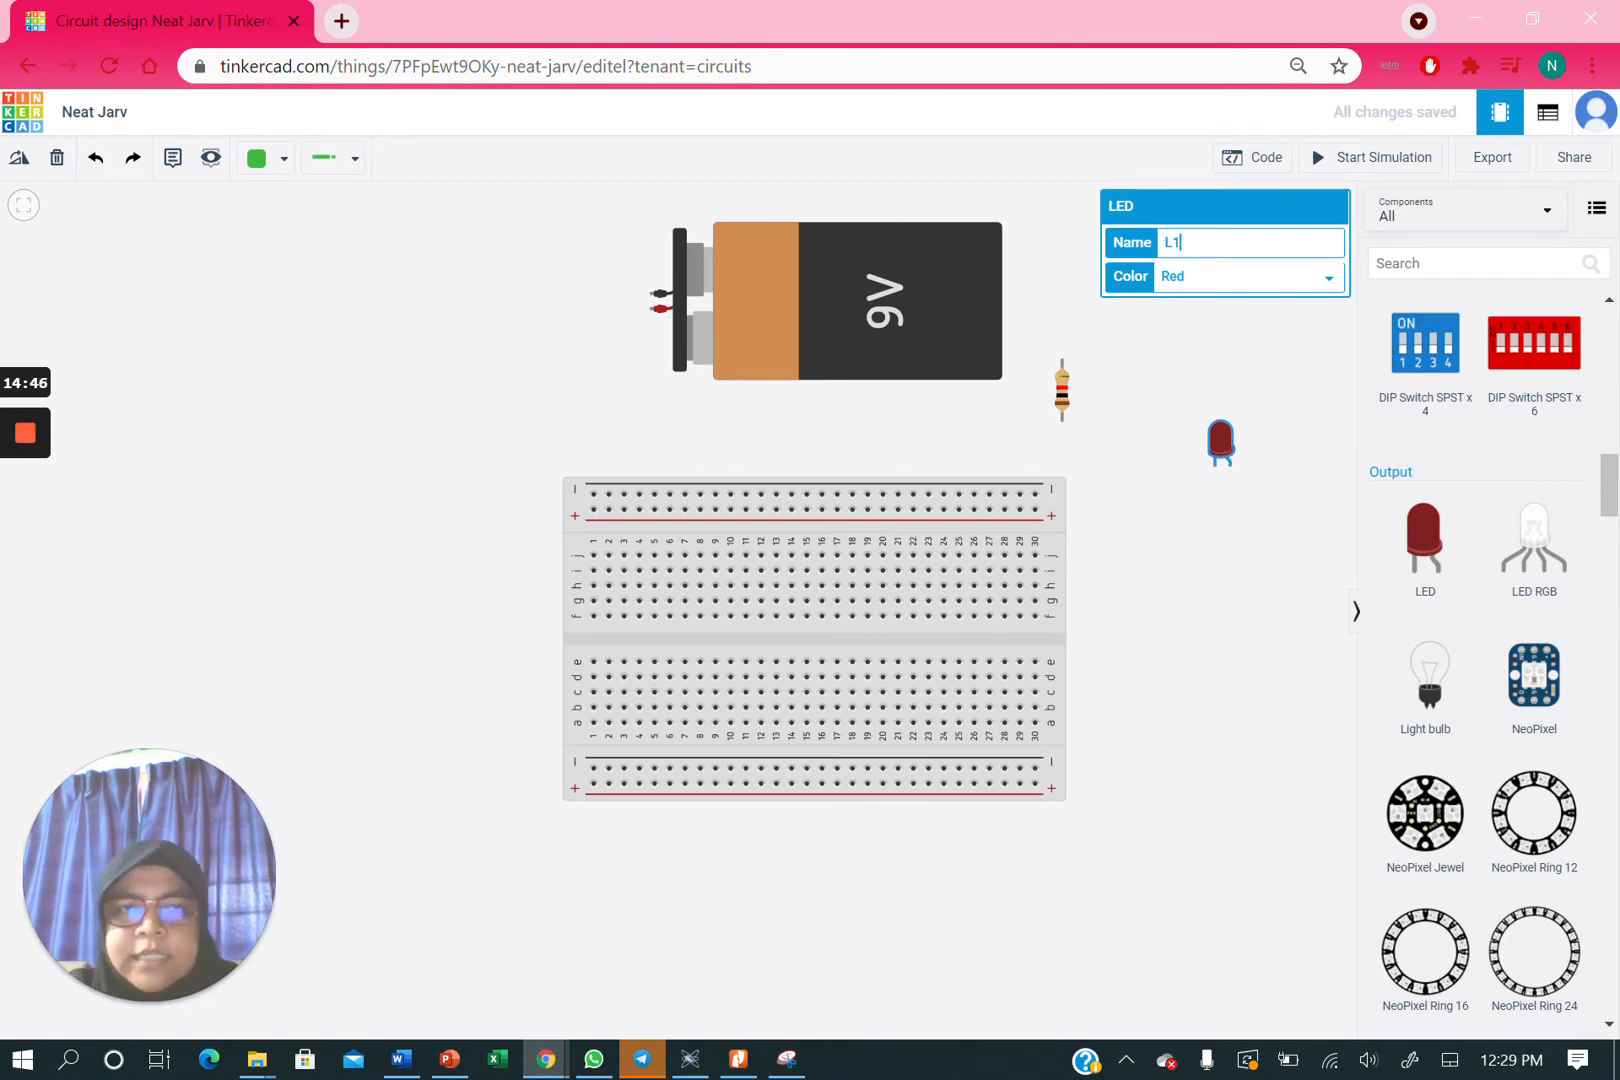
pyautogui.click(1209, 276)
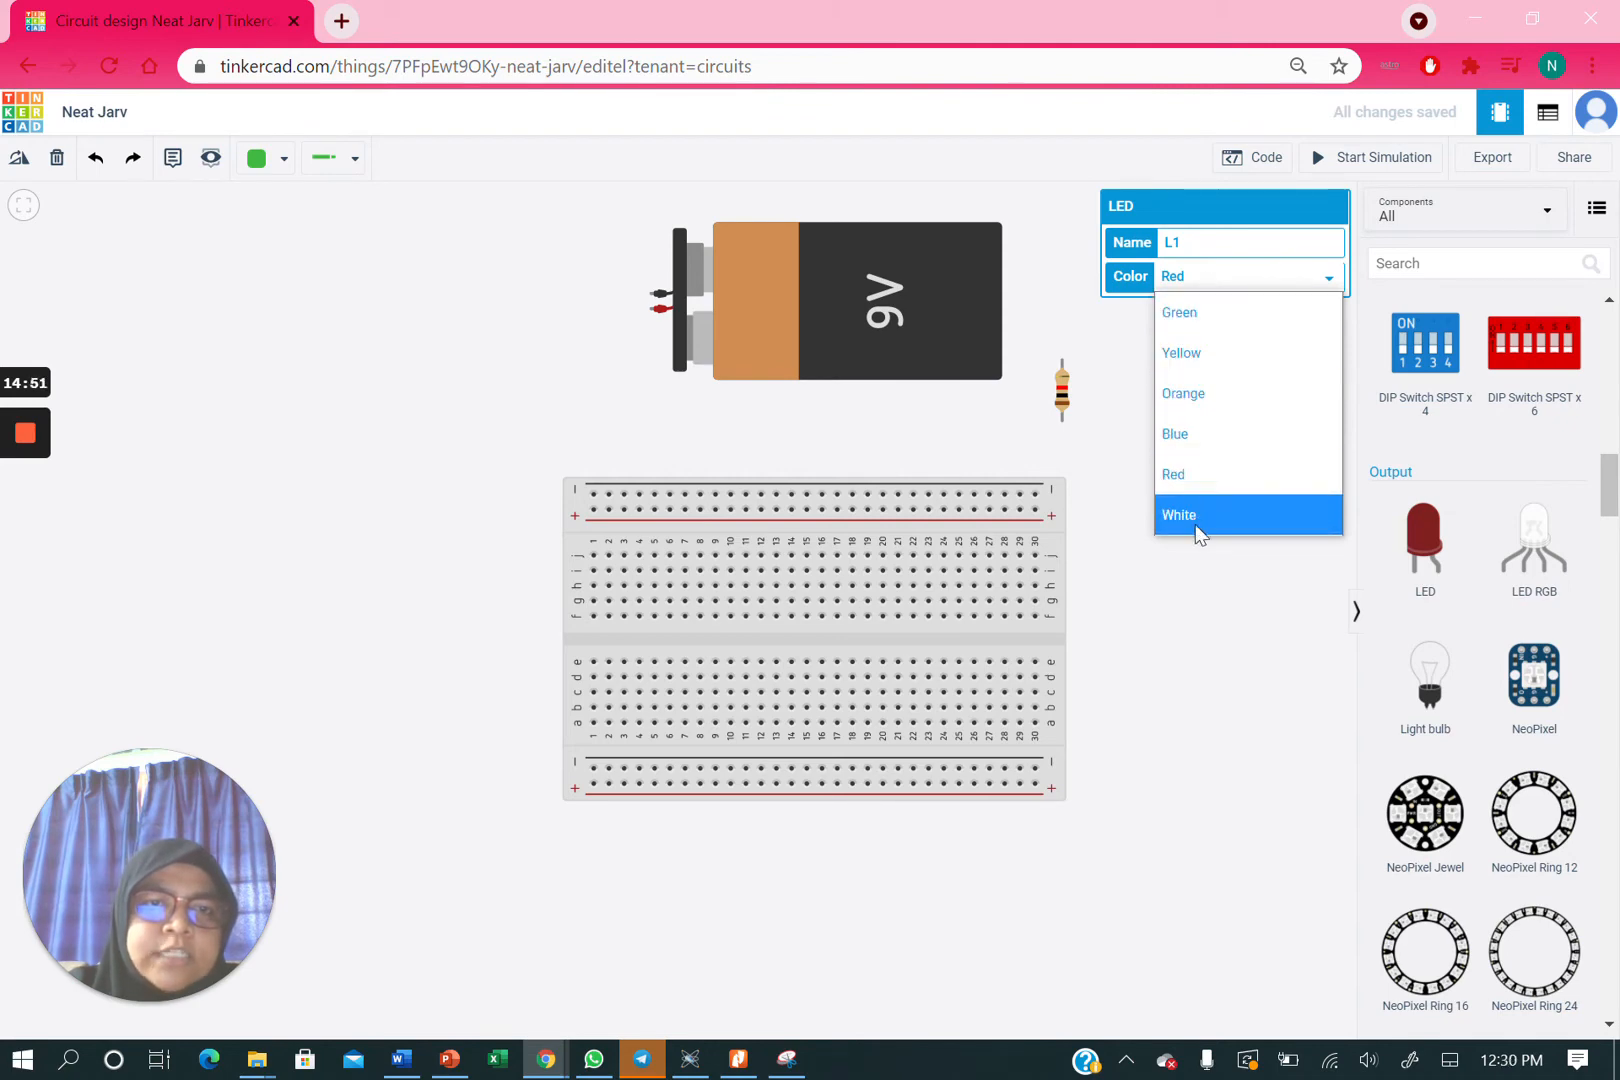
pyautogui.click(1174, 435)
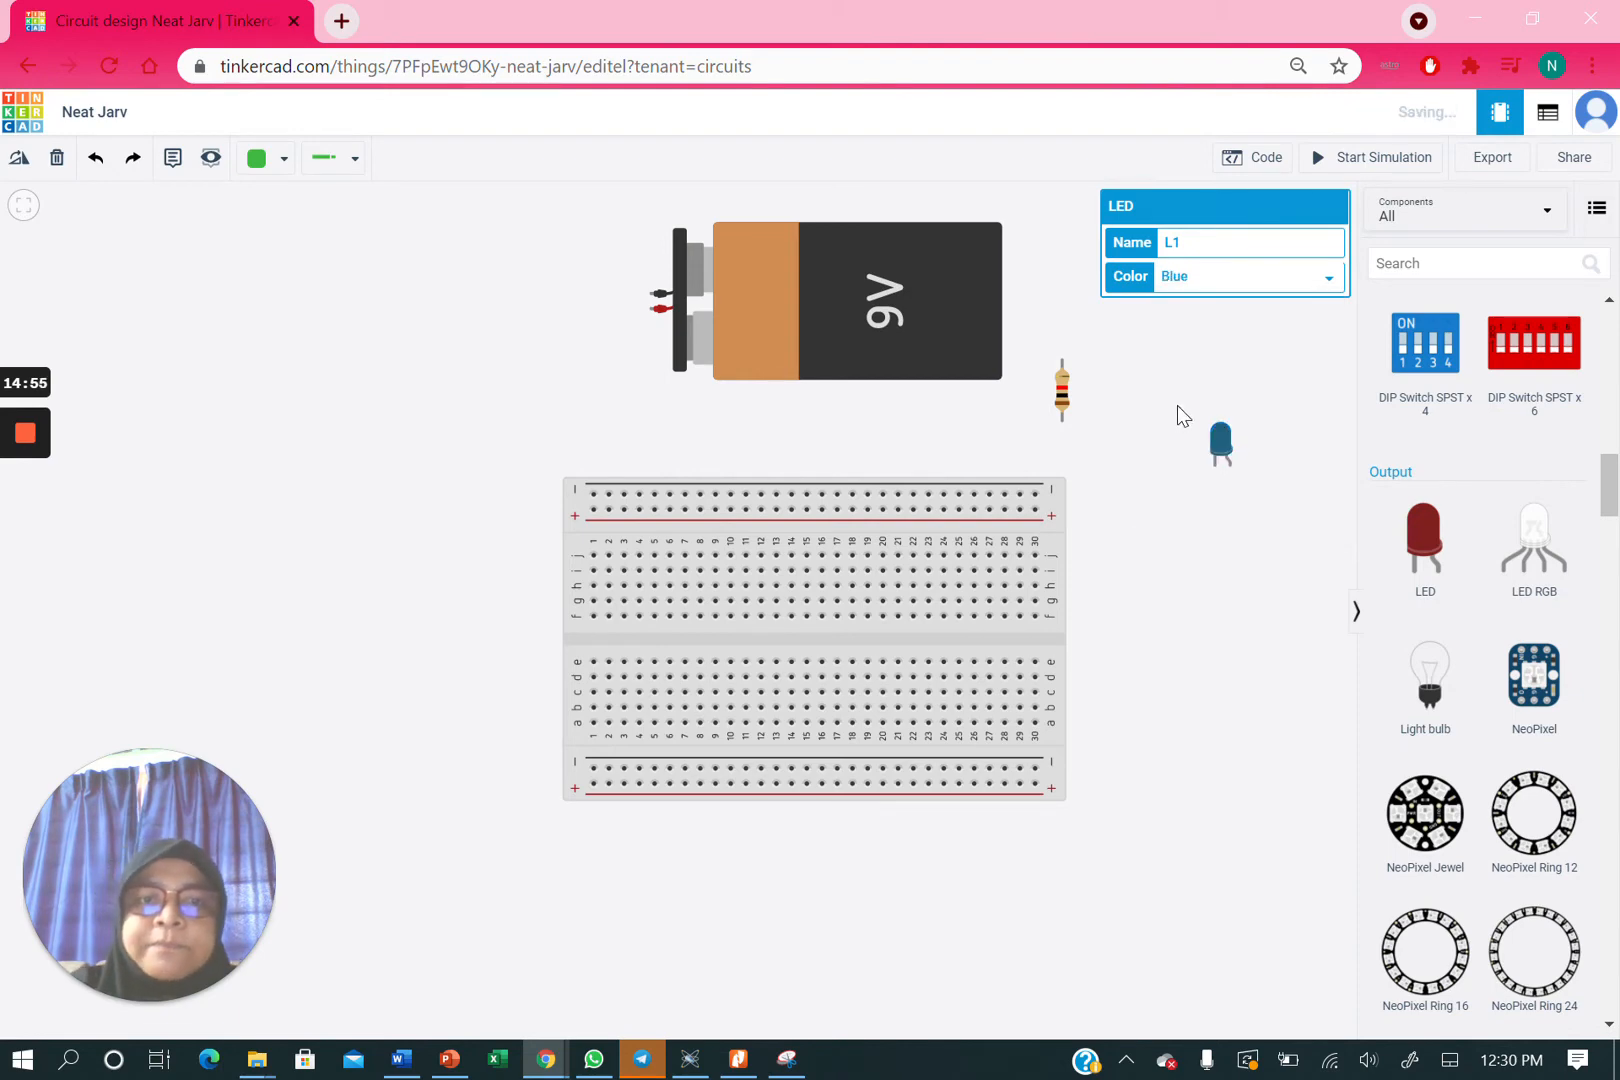
pyautogui.click(1177, 418)
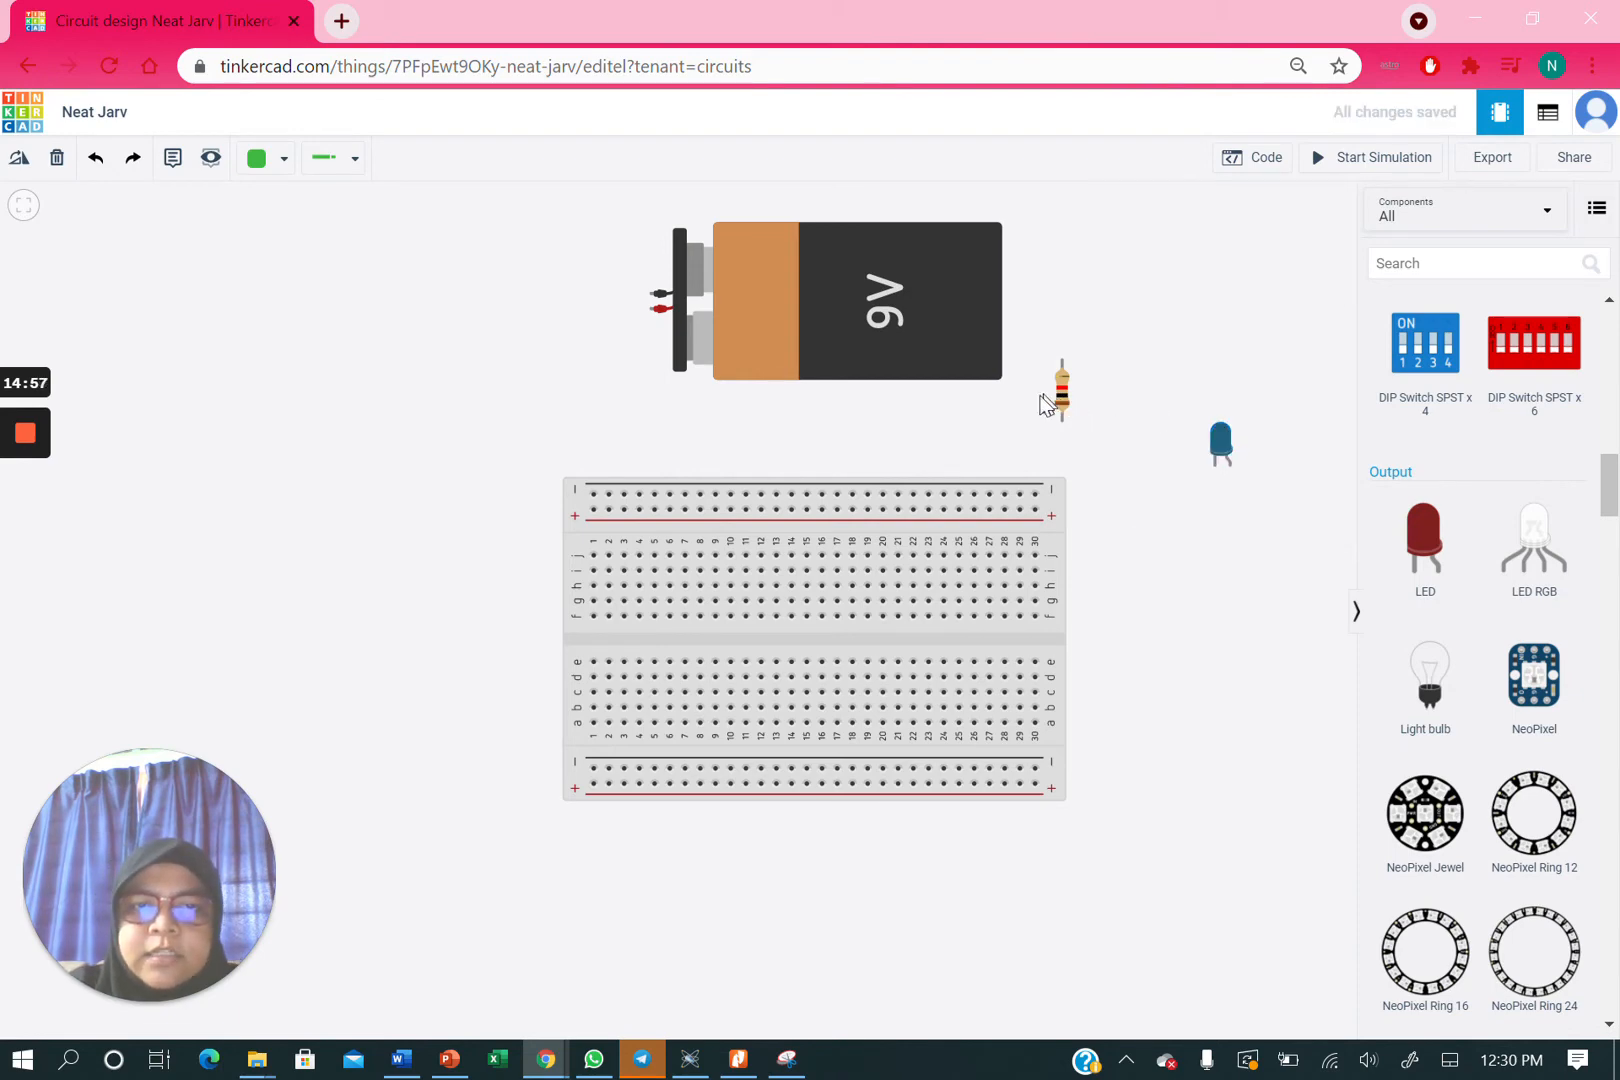
# - Move the resistor and the blue LED to the battery's terminal side, with the LED above the resistor
pyautogui.moveTo(1062, 400); pyautogui.dragTo(664, 373)
pyautogui.moveTo(567, 388); pyautogui.dragTo(538, 394)
pyautogui.moveTo(1221, 443); pyautogui.dragTo(578, 447)
pyautogui.moveTo(355, 441); pyautogui.dragTo(486, 310)
pyautogui.click(610, 405)
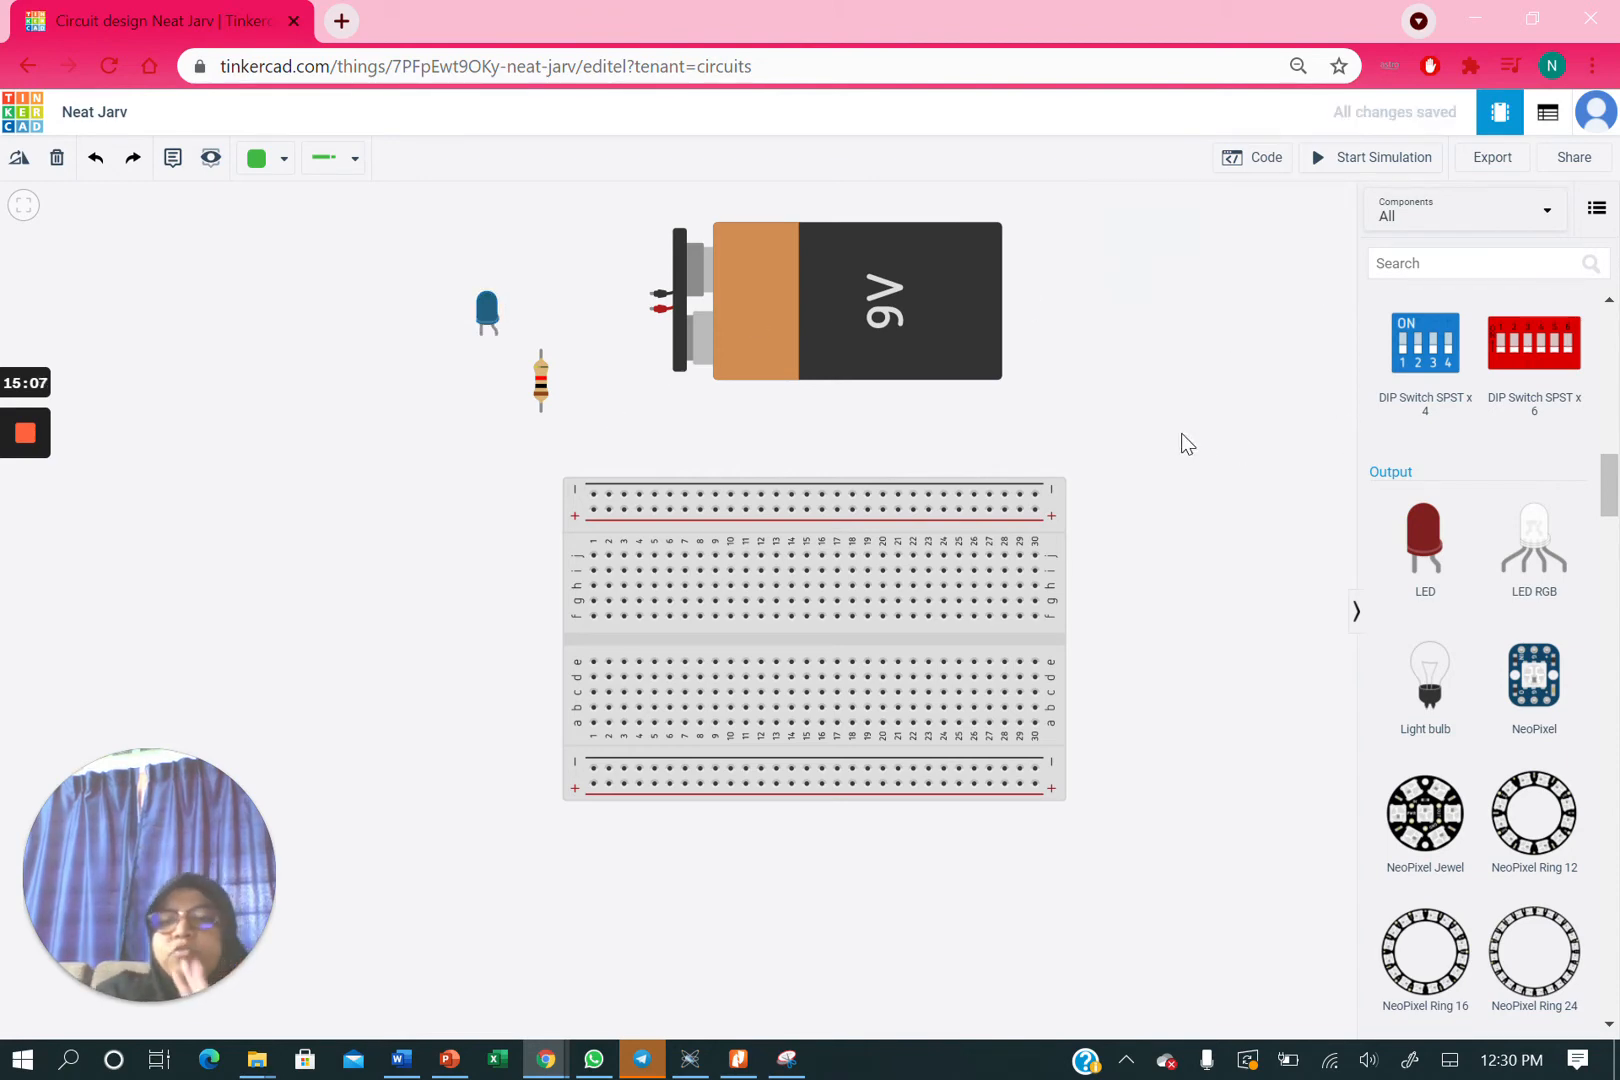
# - Inspect the blue LED's cathode and the resistor's settings, and dismiss the browser notification
pyautogui.click(491, 323)
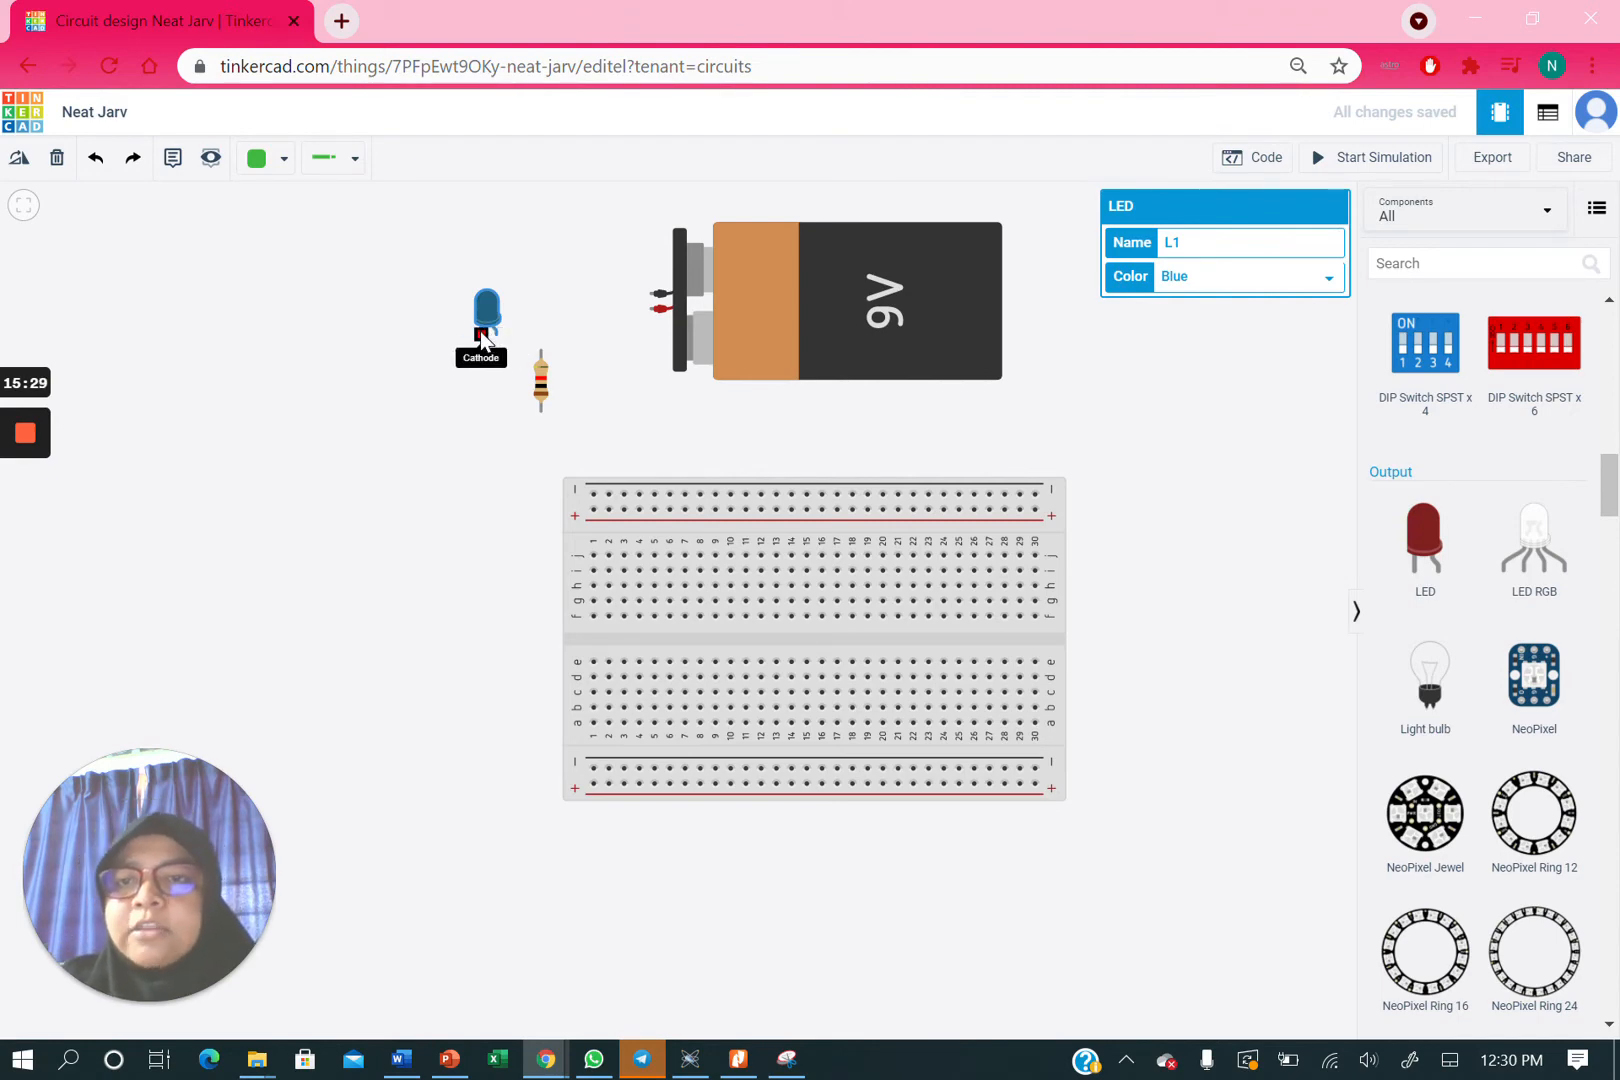
pyautogui.click(541, 390)
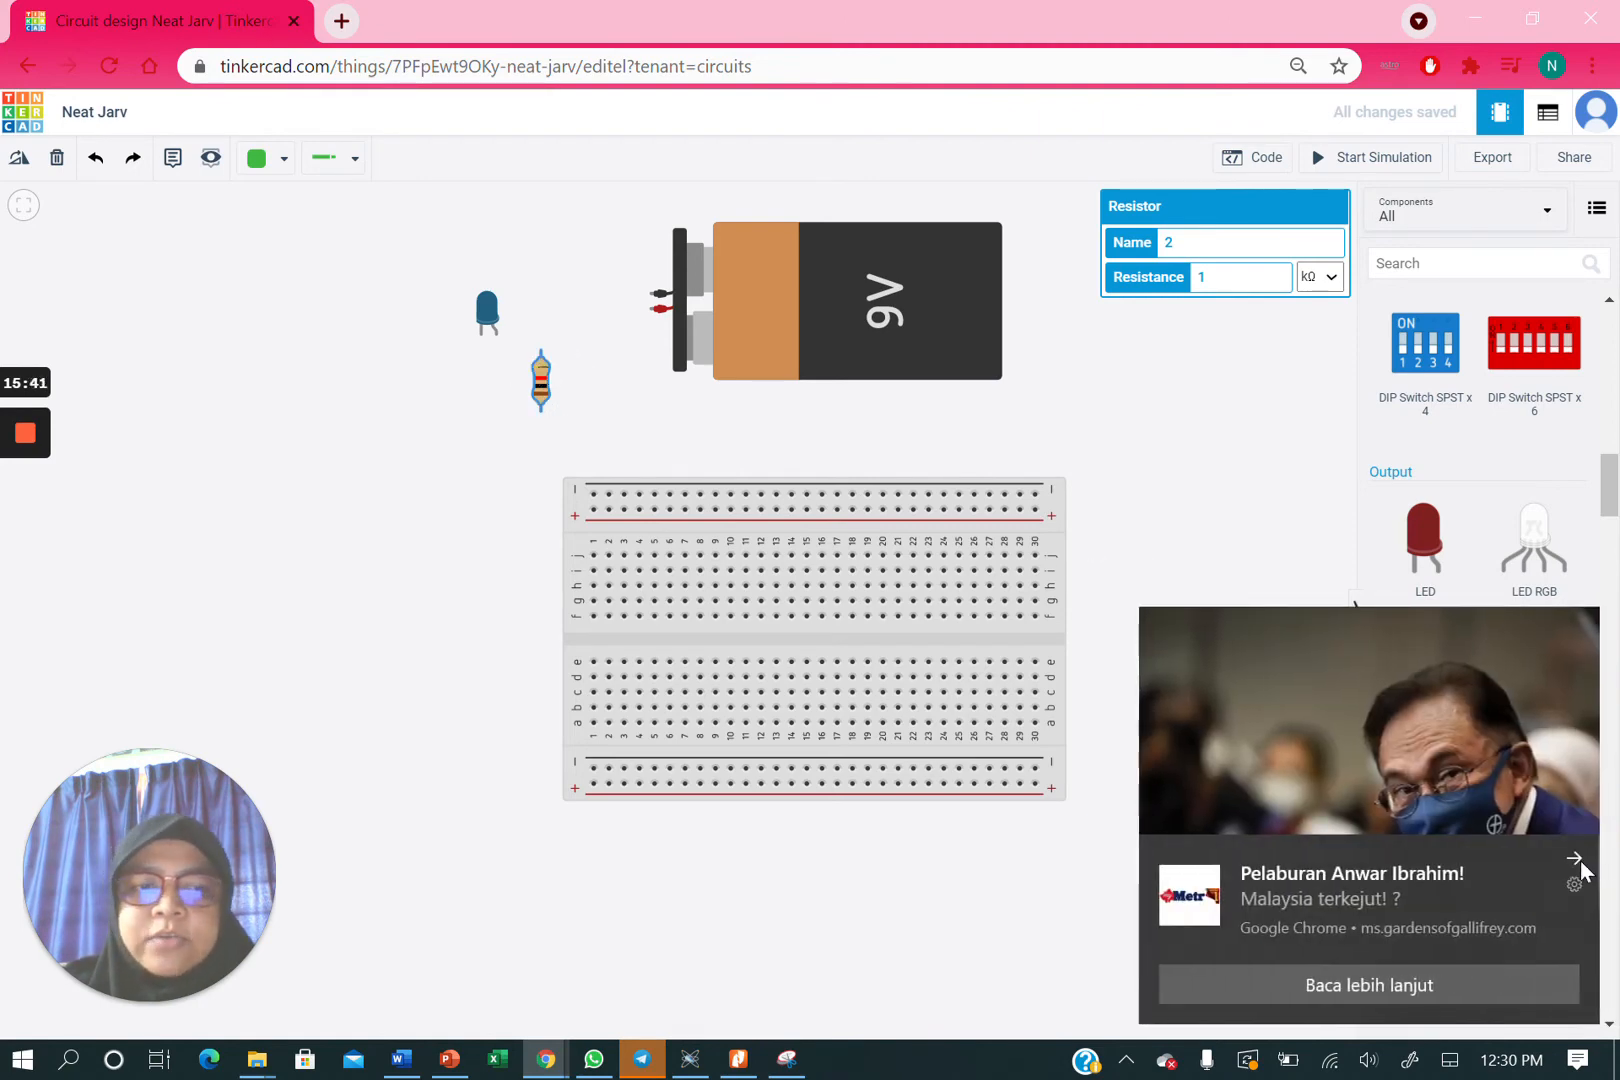
pyautogui.click(1581, 865)
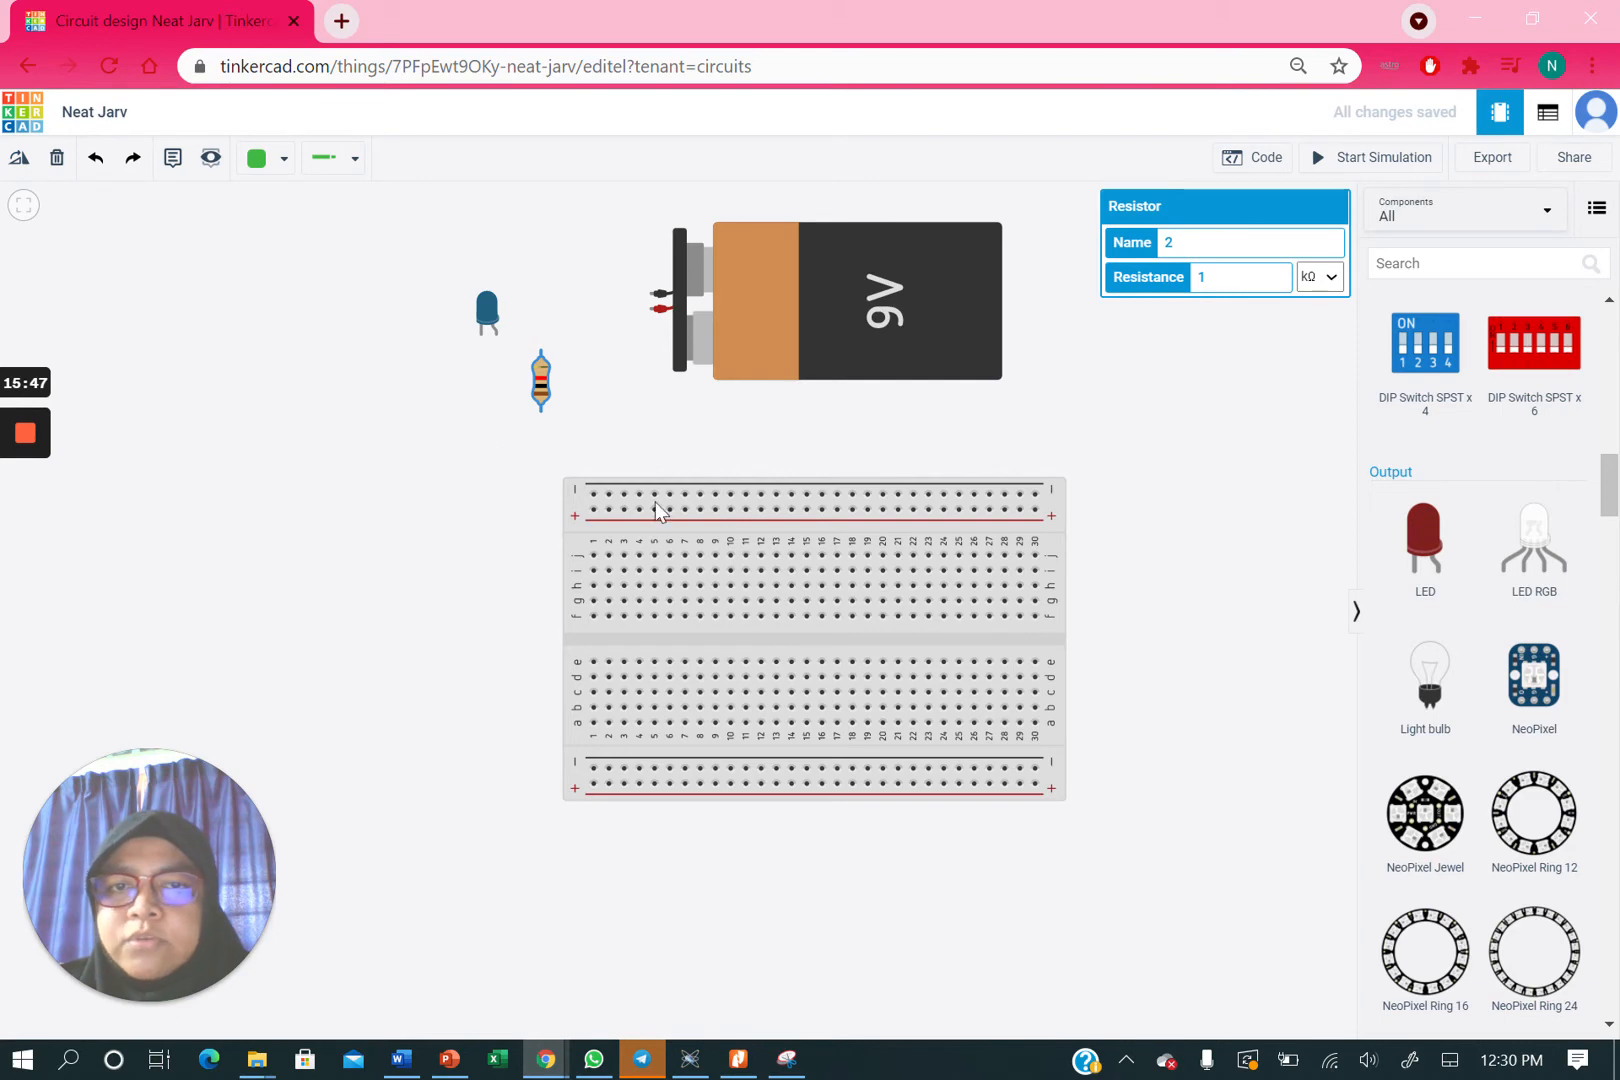
# - Review the schematic in PowerPoint and move the 9V battery in Tinkercad away from the LED and resistor, with its terminals above breadboard column 17
pyautogui.click(445, 1058)
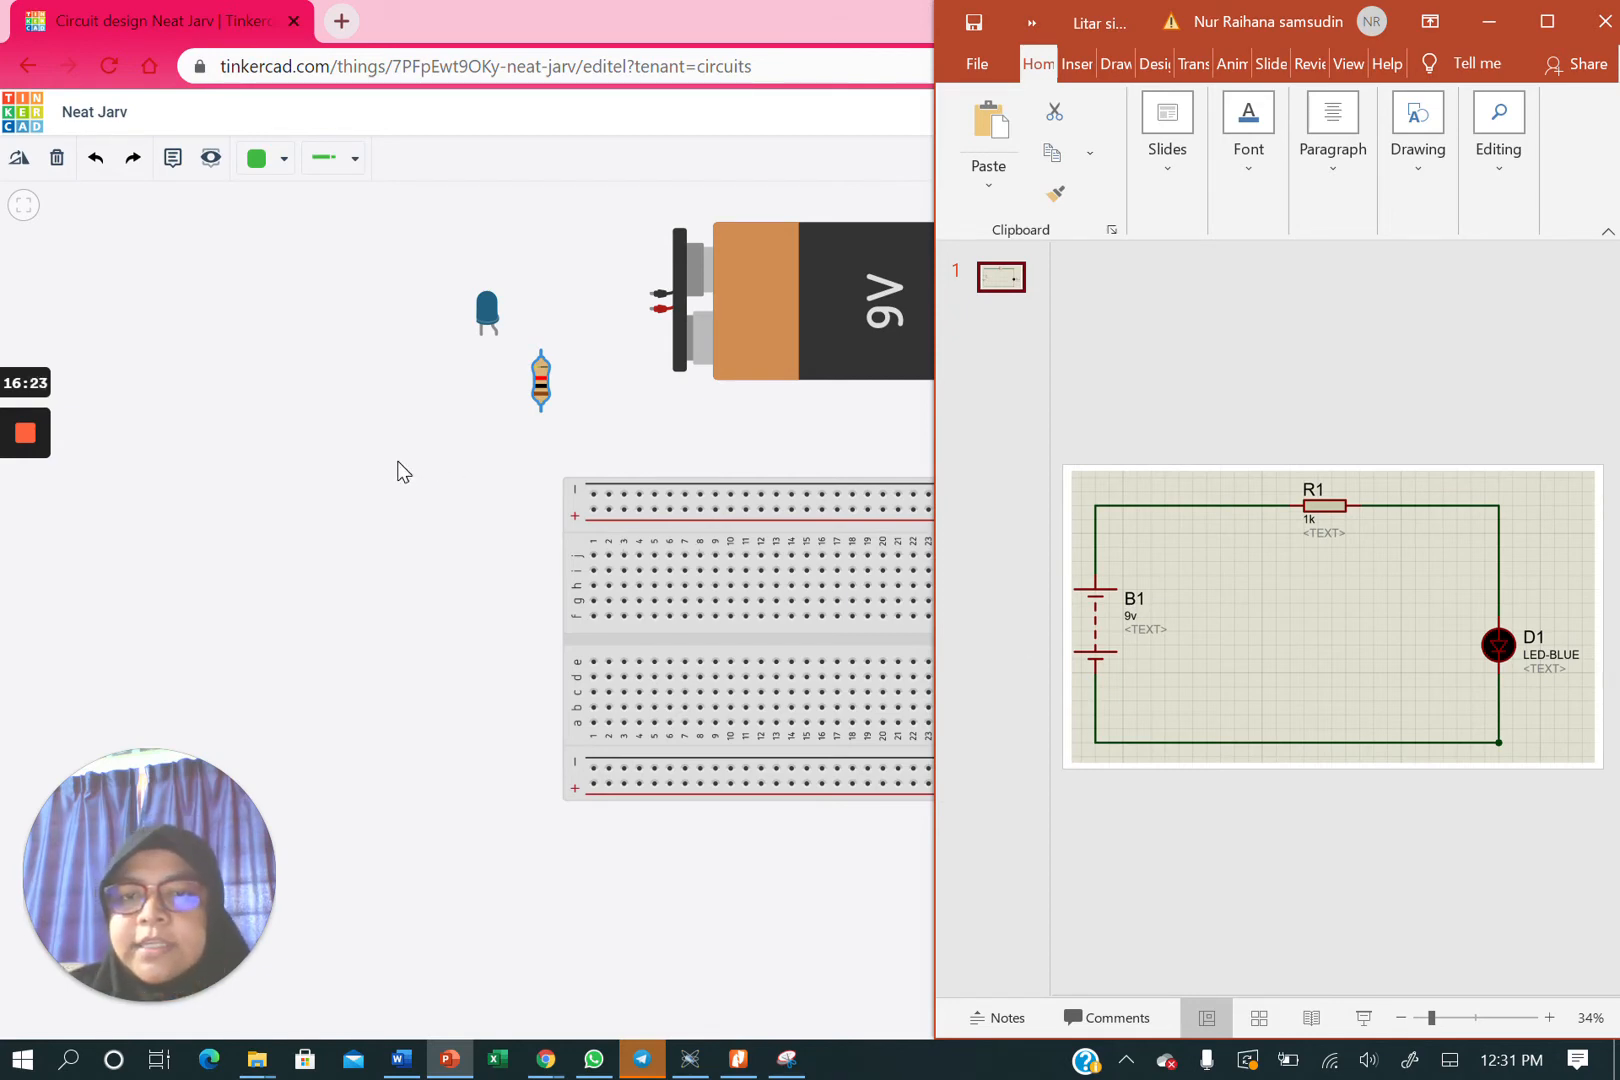
pyautogui.click(832, 316)
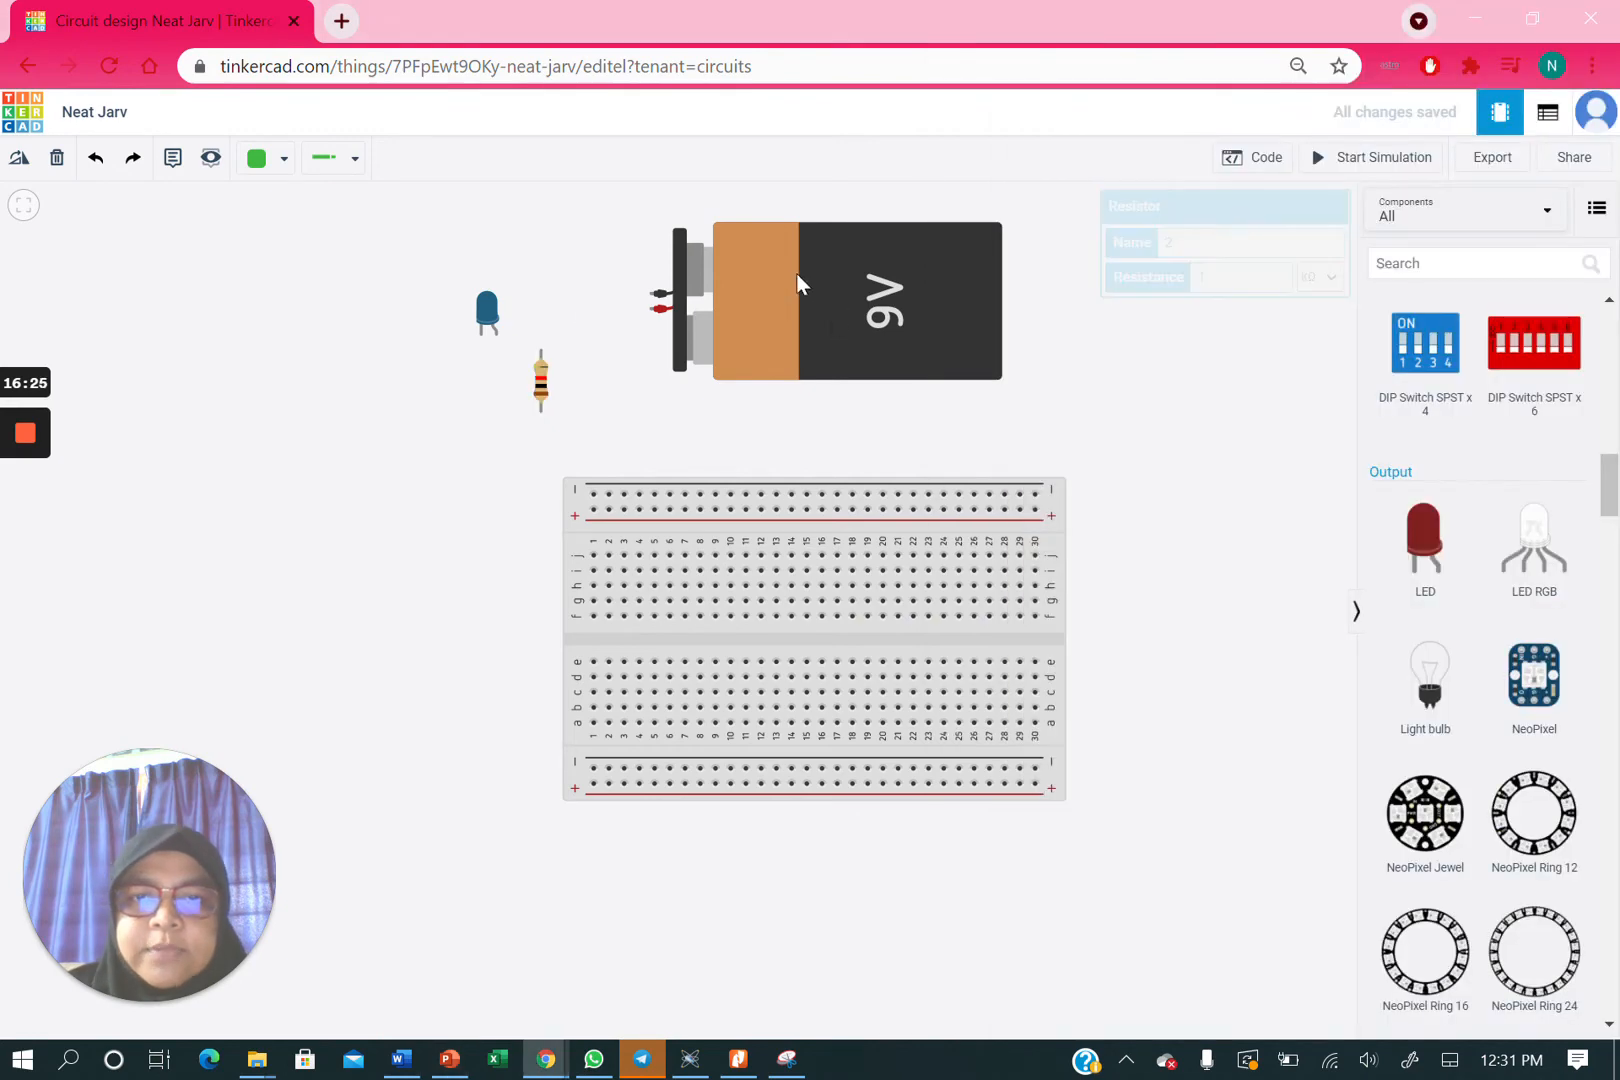
pyautogui.moveTo(872, 285); pyautogui.dragTo(1047, 335)
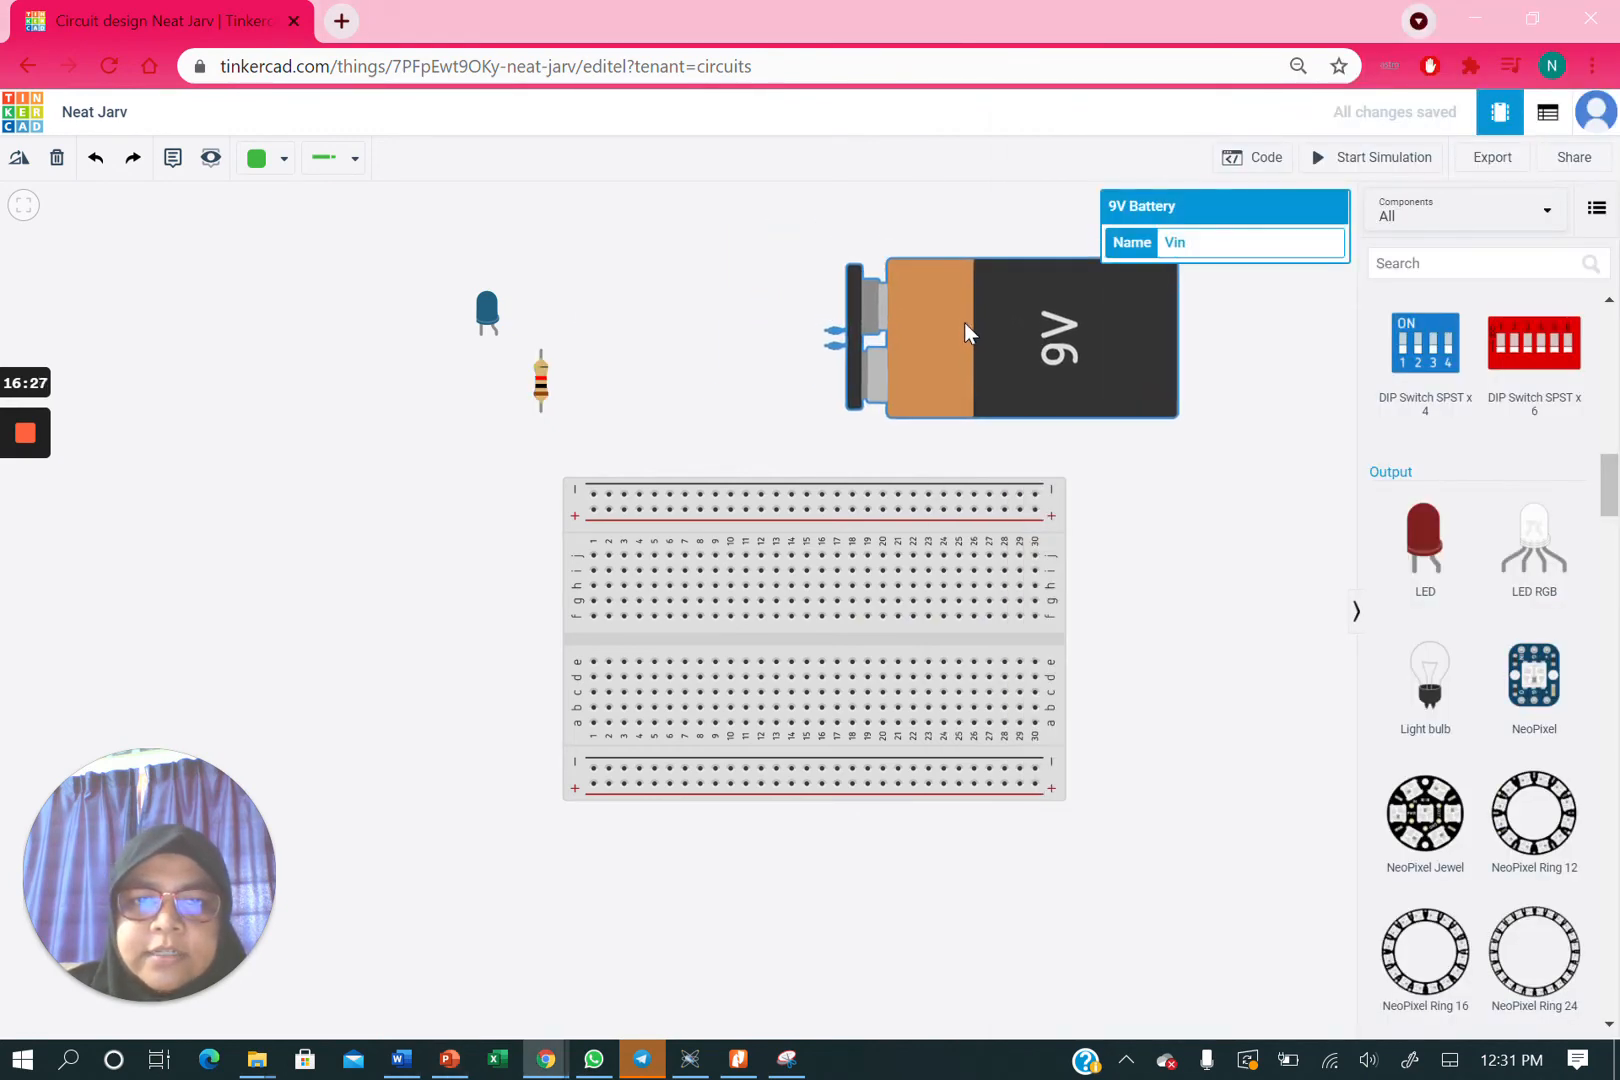
pyautogui.click(1171, 493)
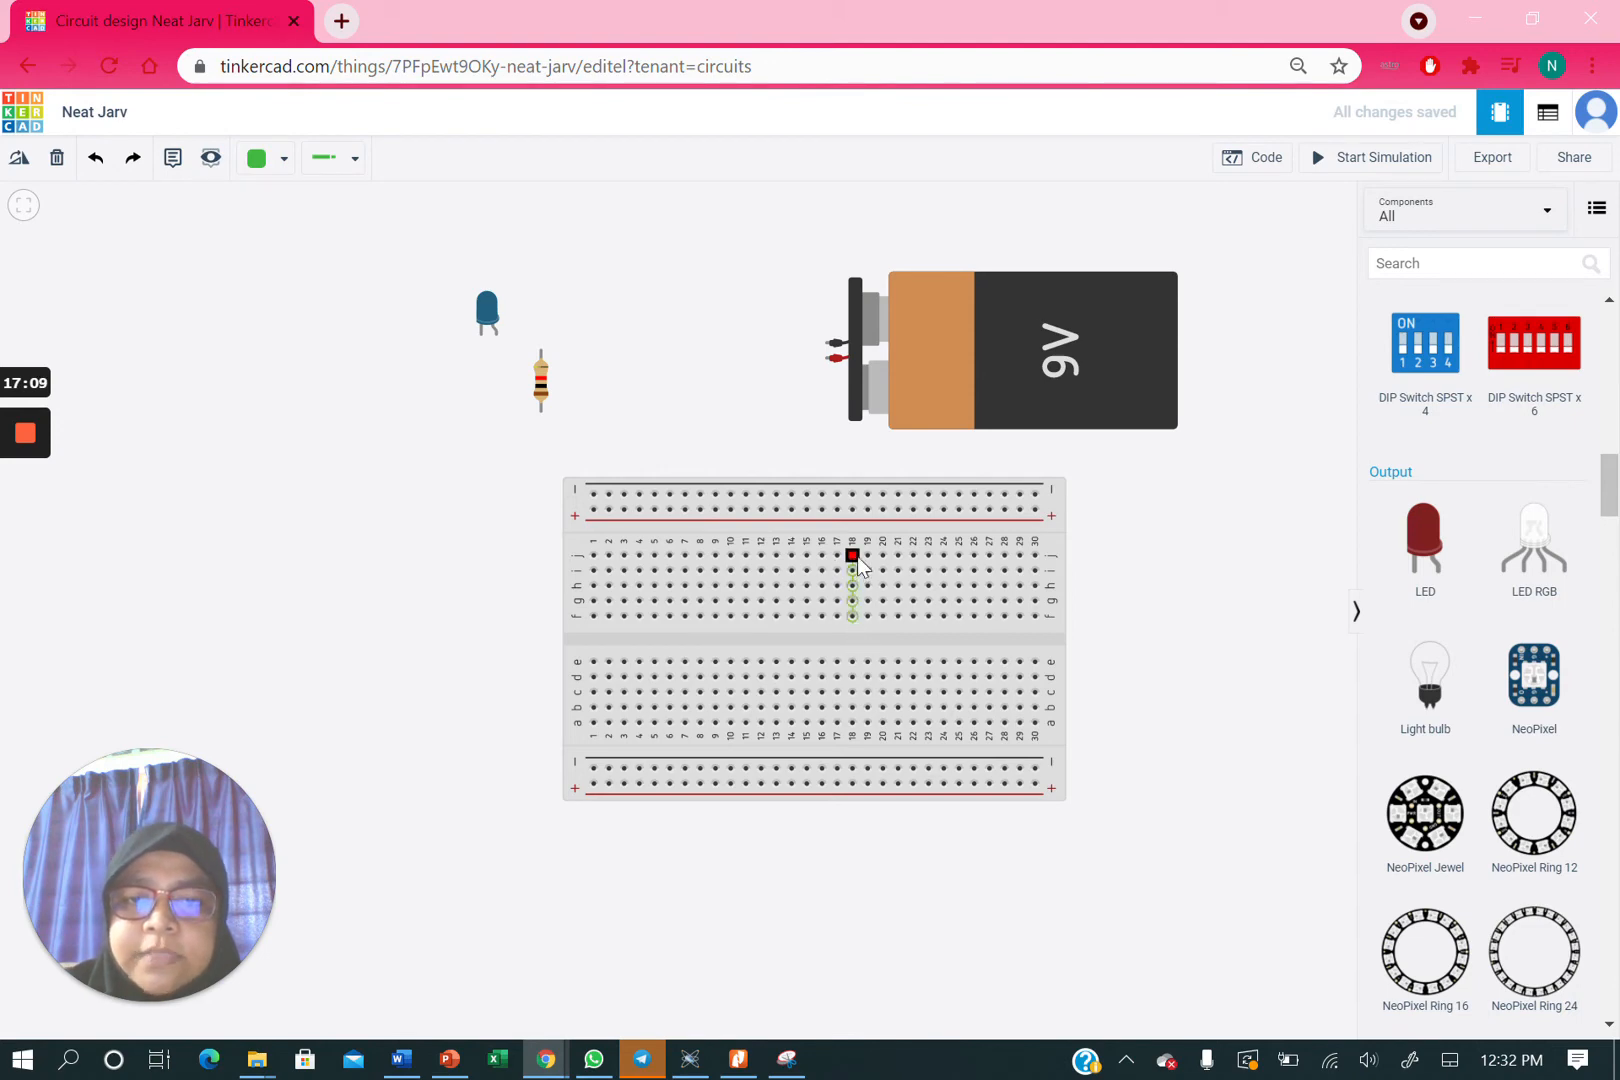
pyautogui.click(852, 616)
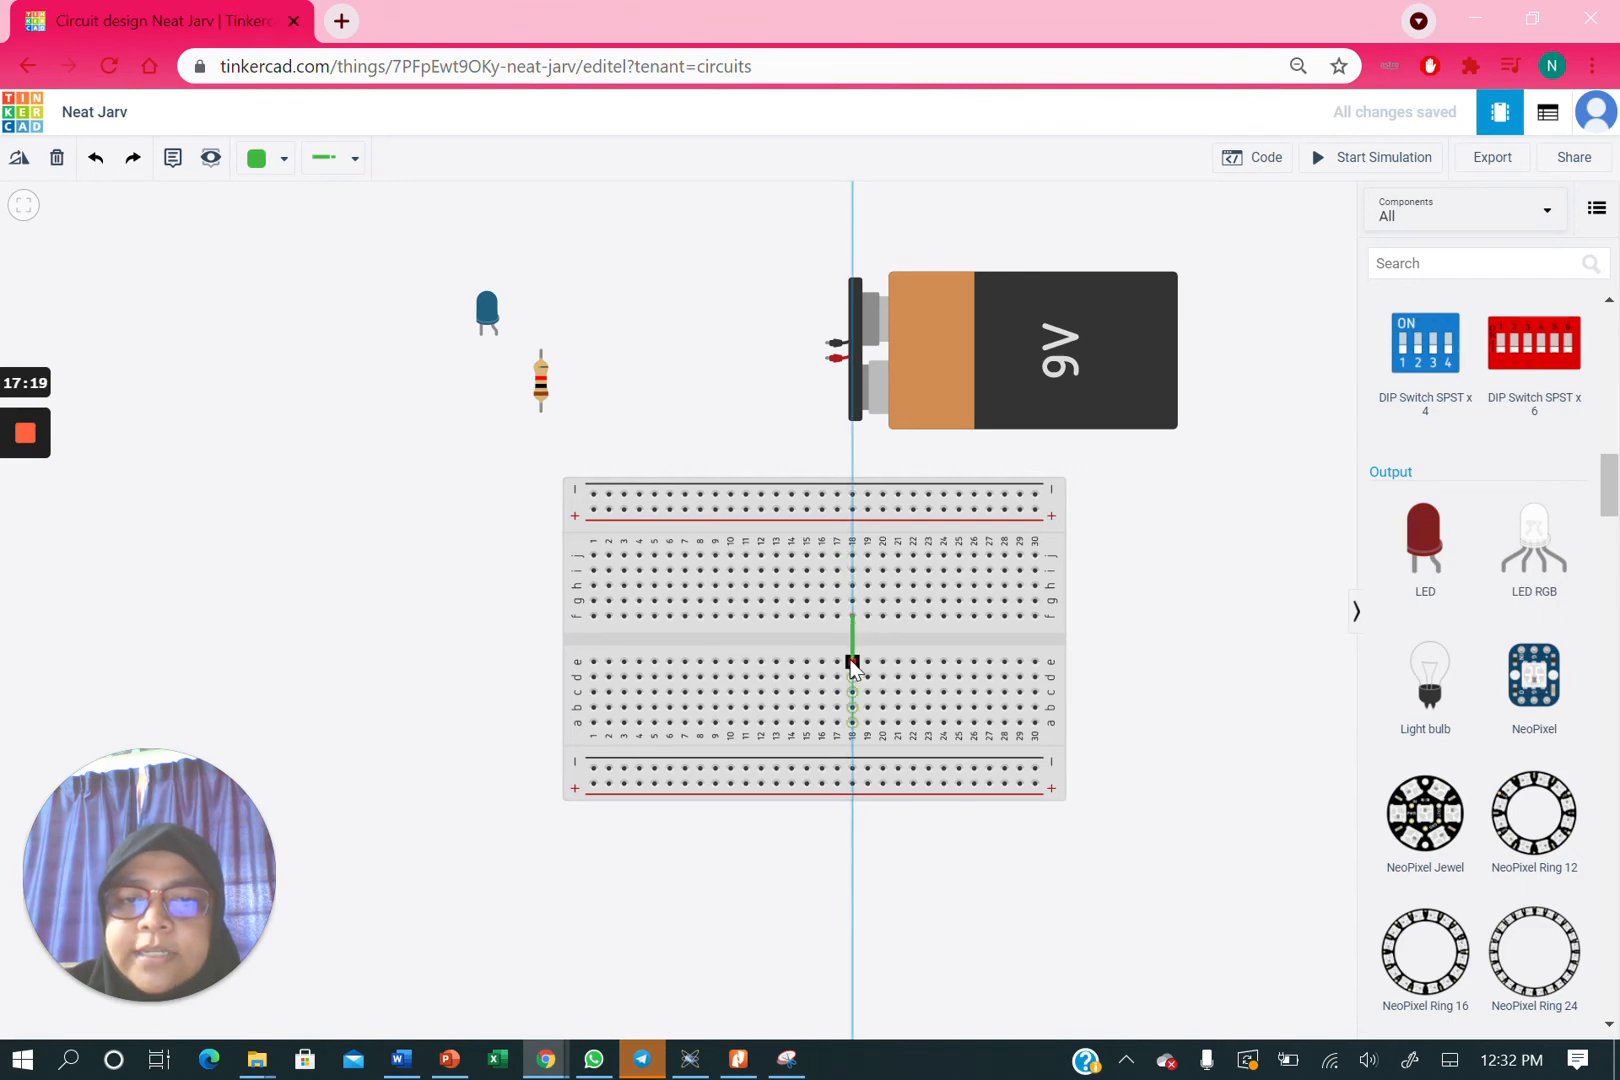
pyautogui.click(852, 662)
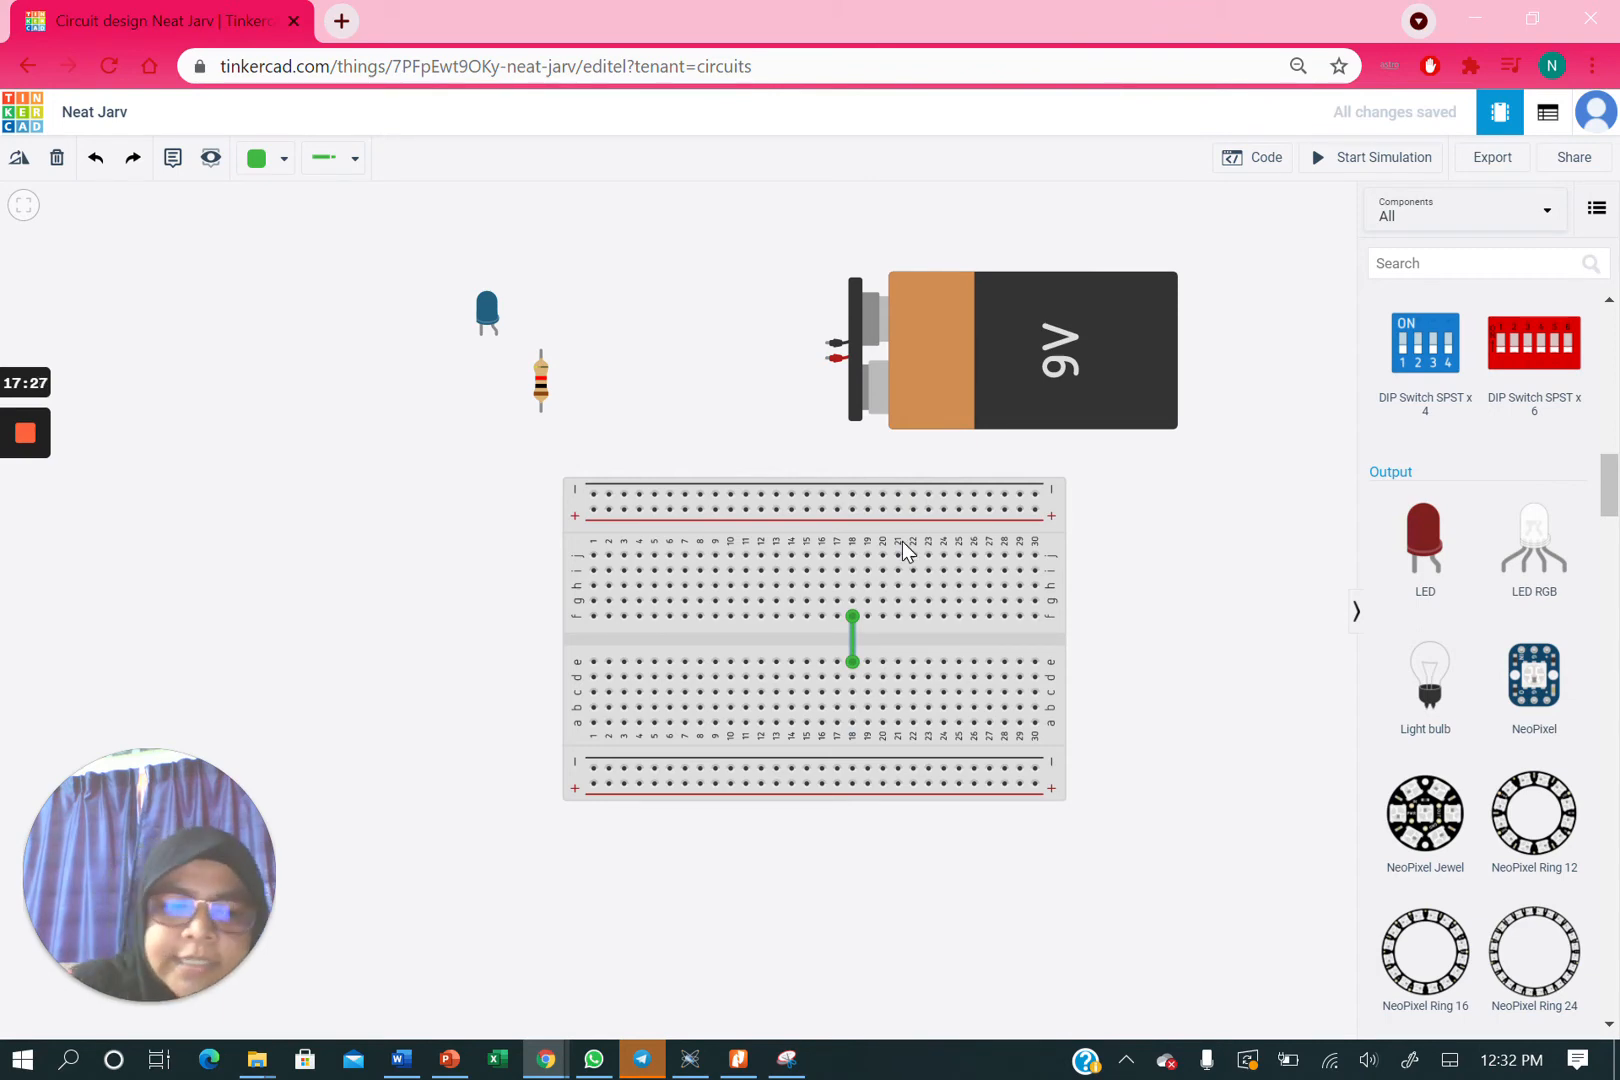
pyautogui.press('Delete')
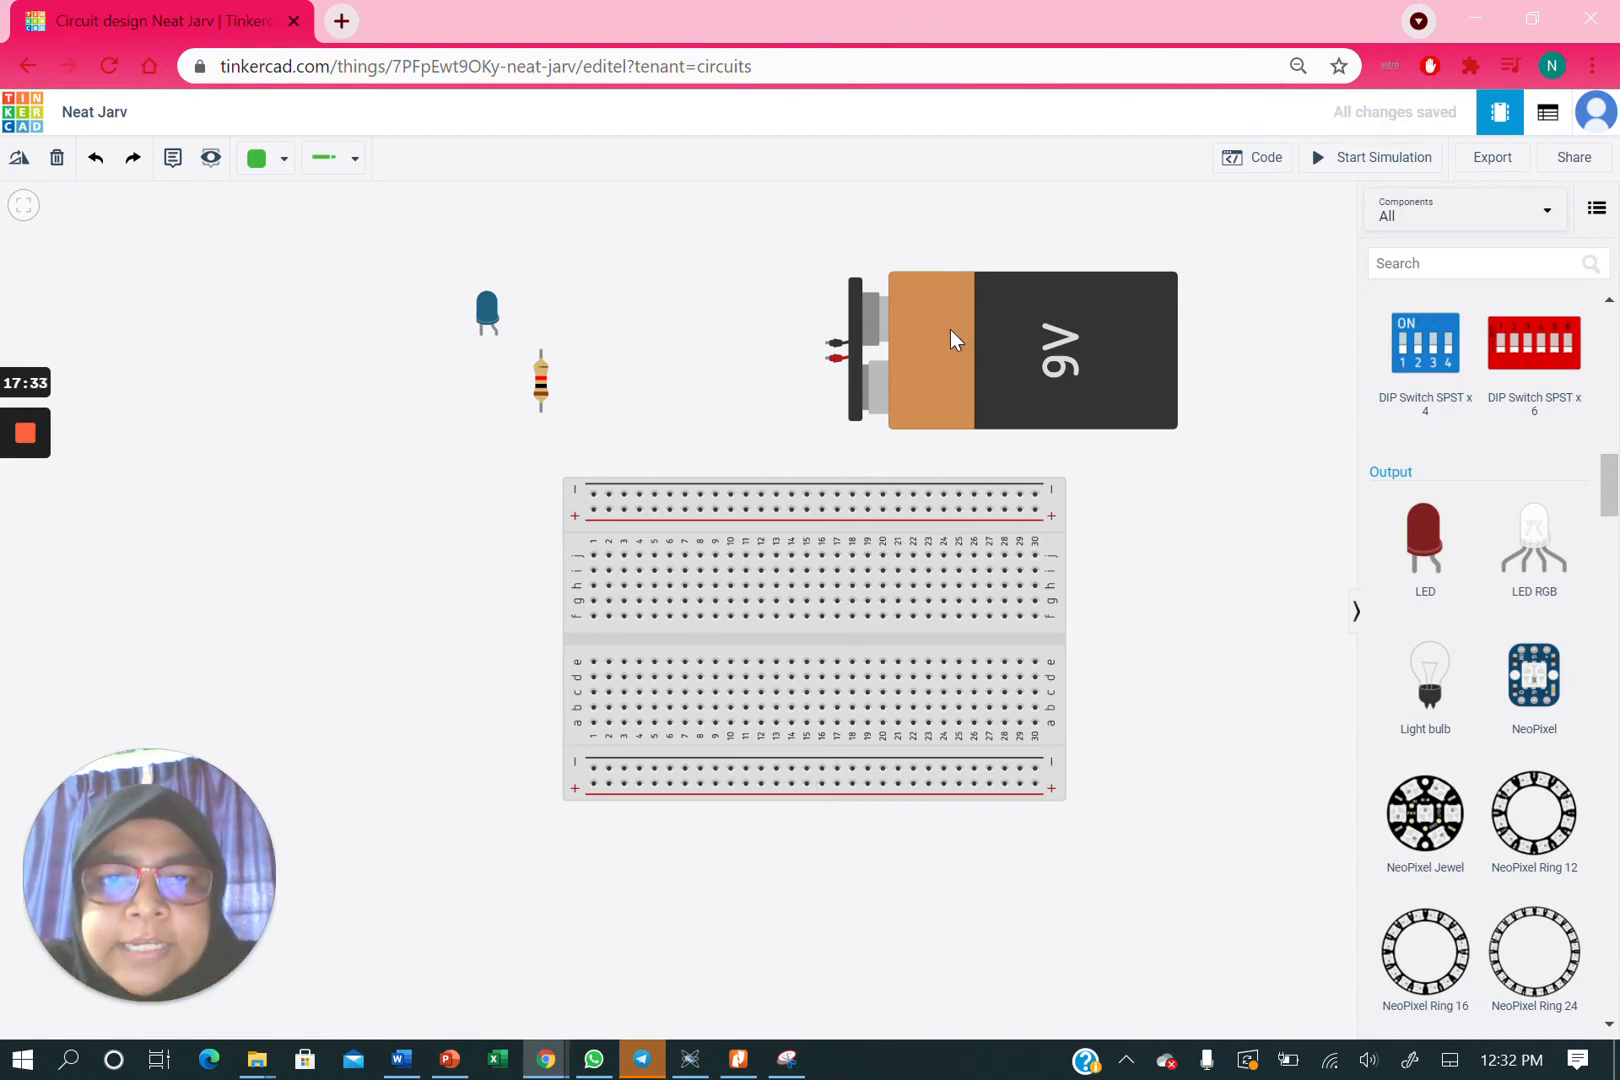
# - Move the 9V battery to the breadboard's column-30 end, aligning its negative and positive terminals with the upper negative and positive rails
pyautogui.moveTo(950, 331); pyautogui.dragTo(1088, 364)
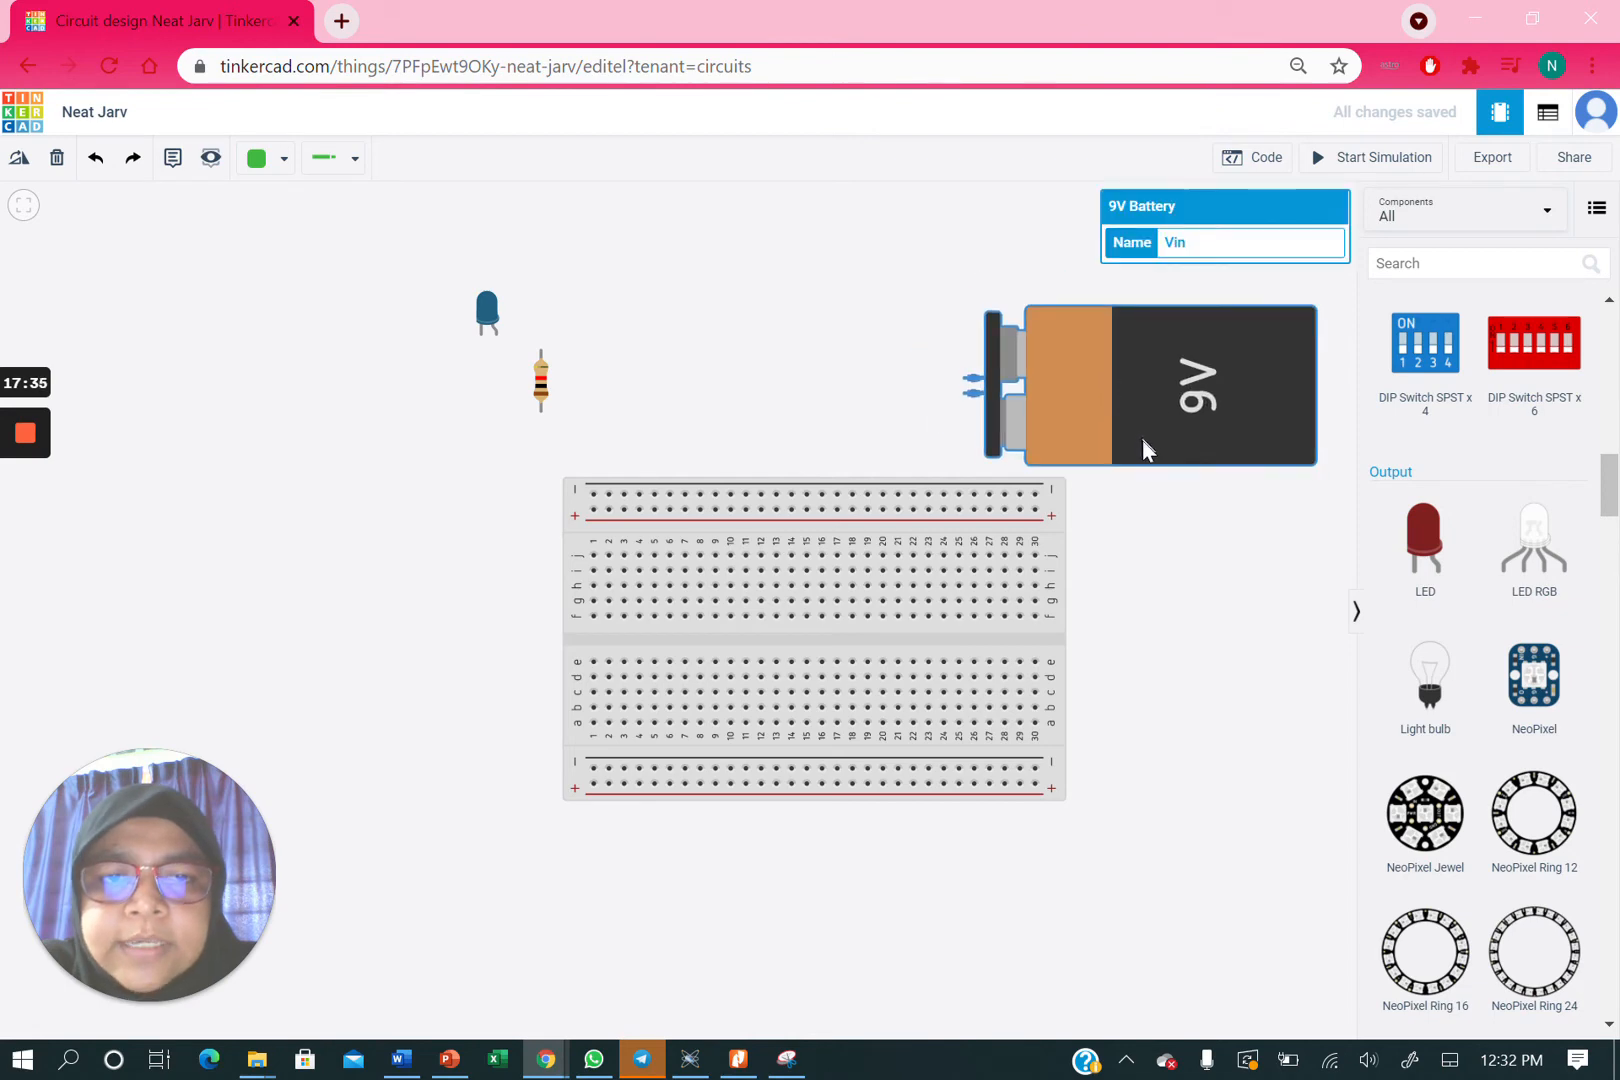
pyautogui.moveTo(1143, 442); pyautogui.dragTo(1158, 487)
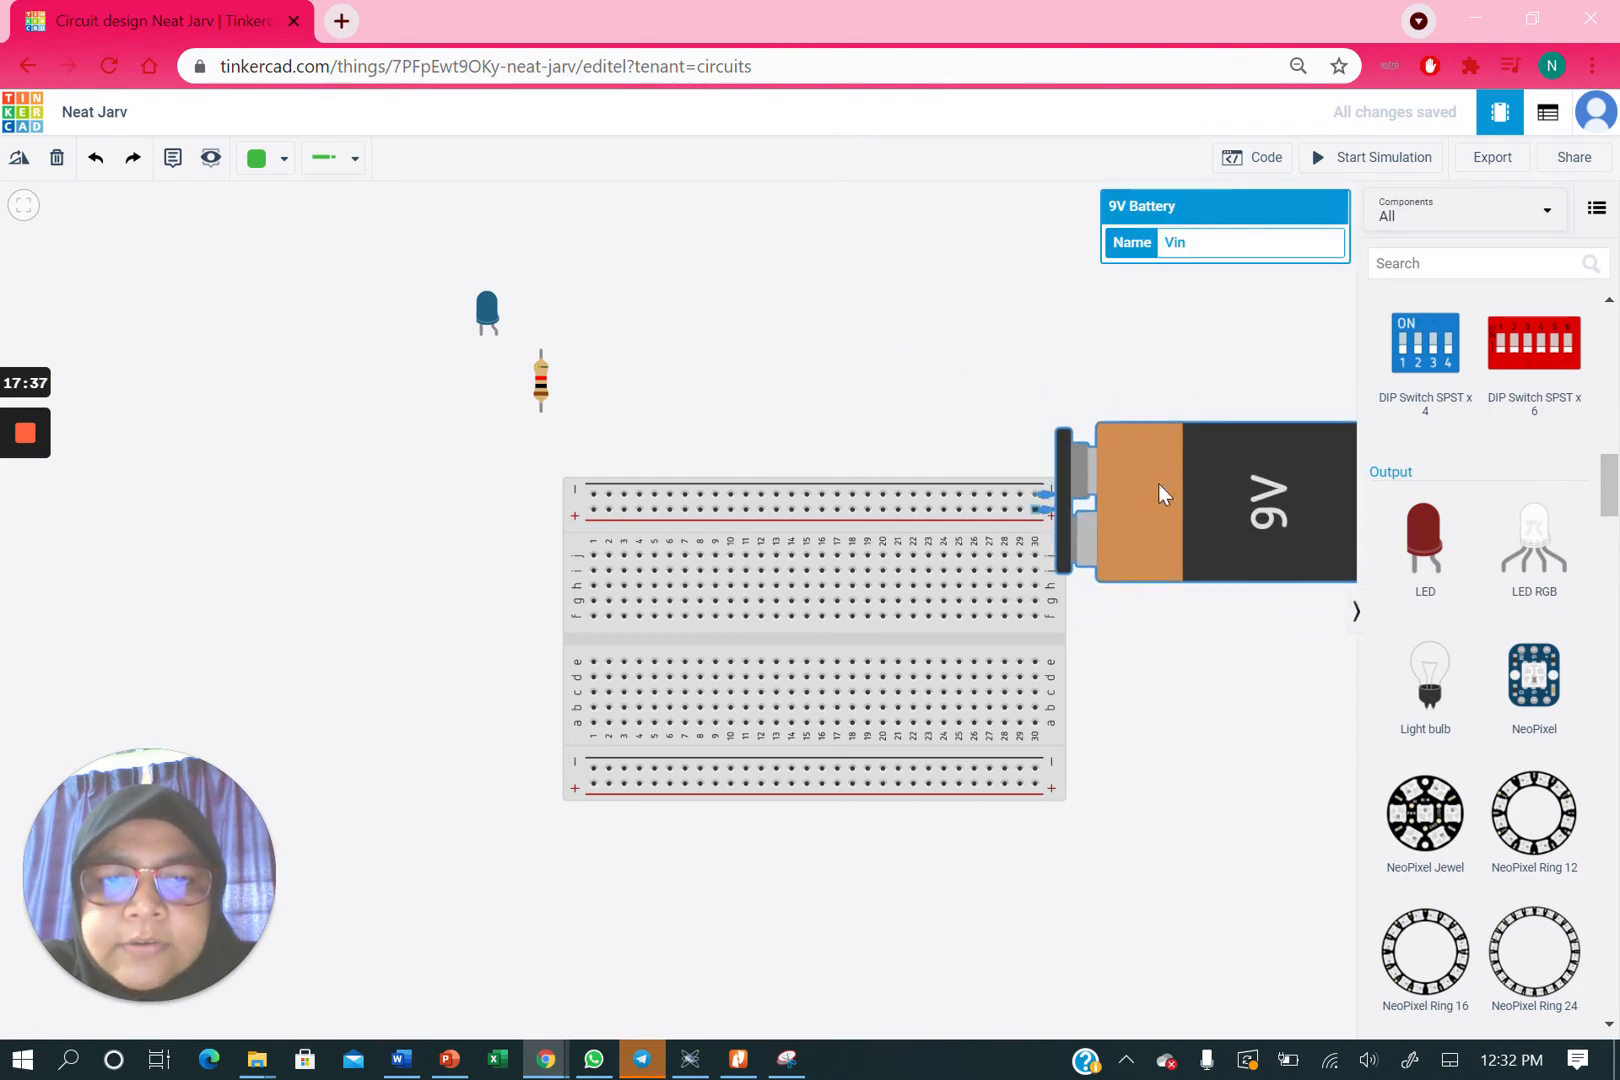
pyautogui.click(1018, 385)
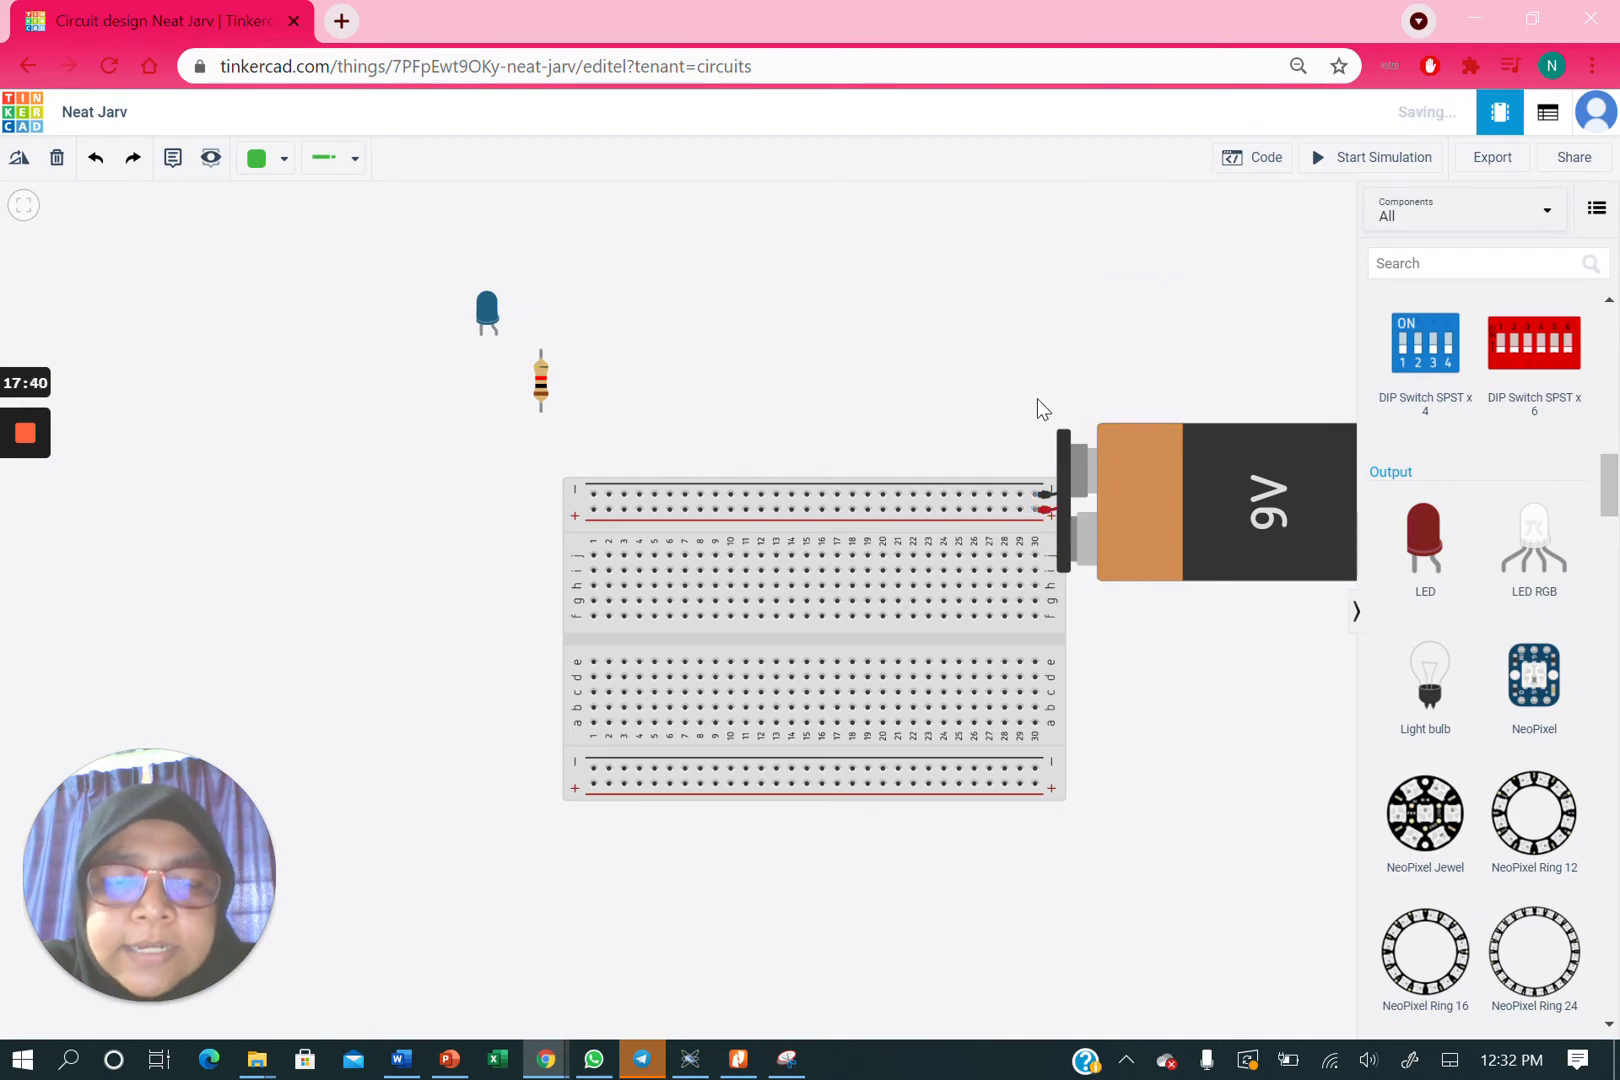
pyautogui.click(1036, 494)
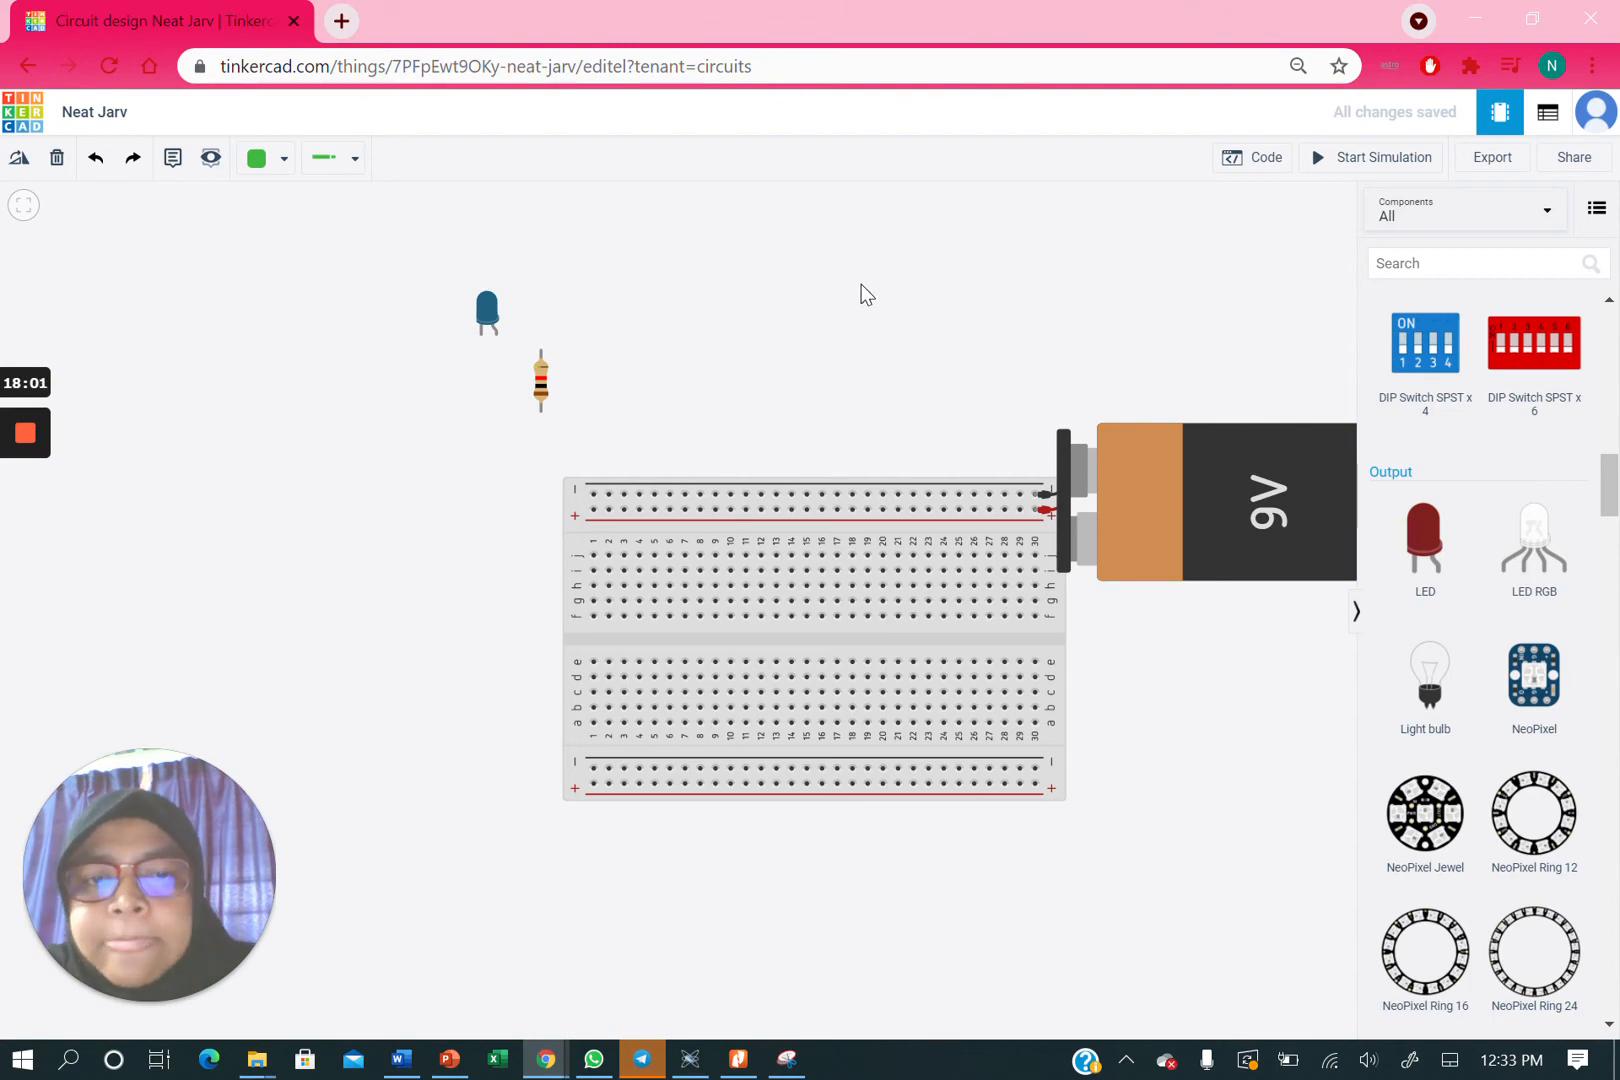
# - Check the schematic in PowerPoint, and in Tinkercad rotate the resistor to horizontal and place it in row i from column 17 to 21
pyautogui.click(445, 1064)
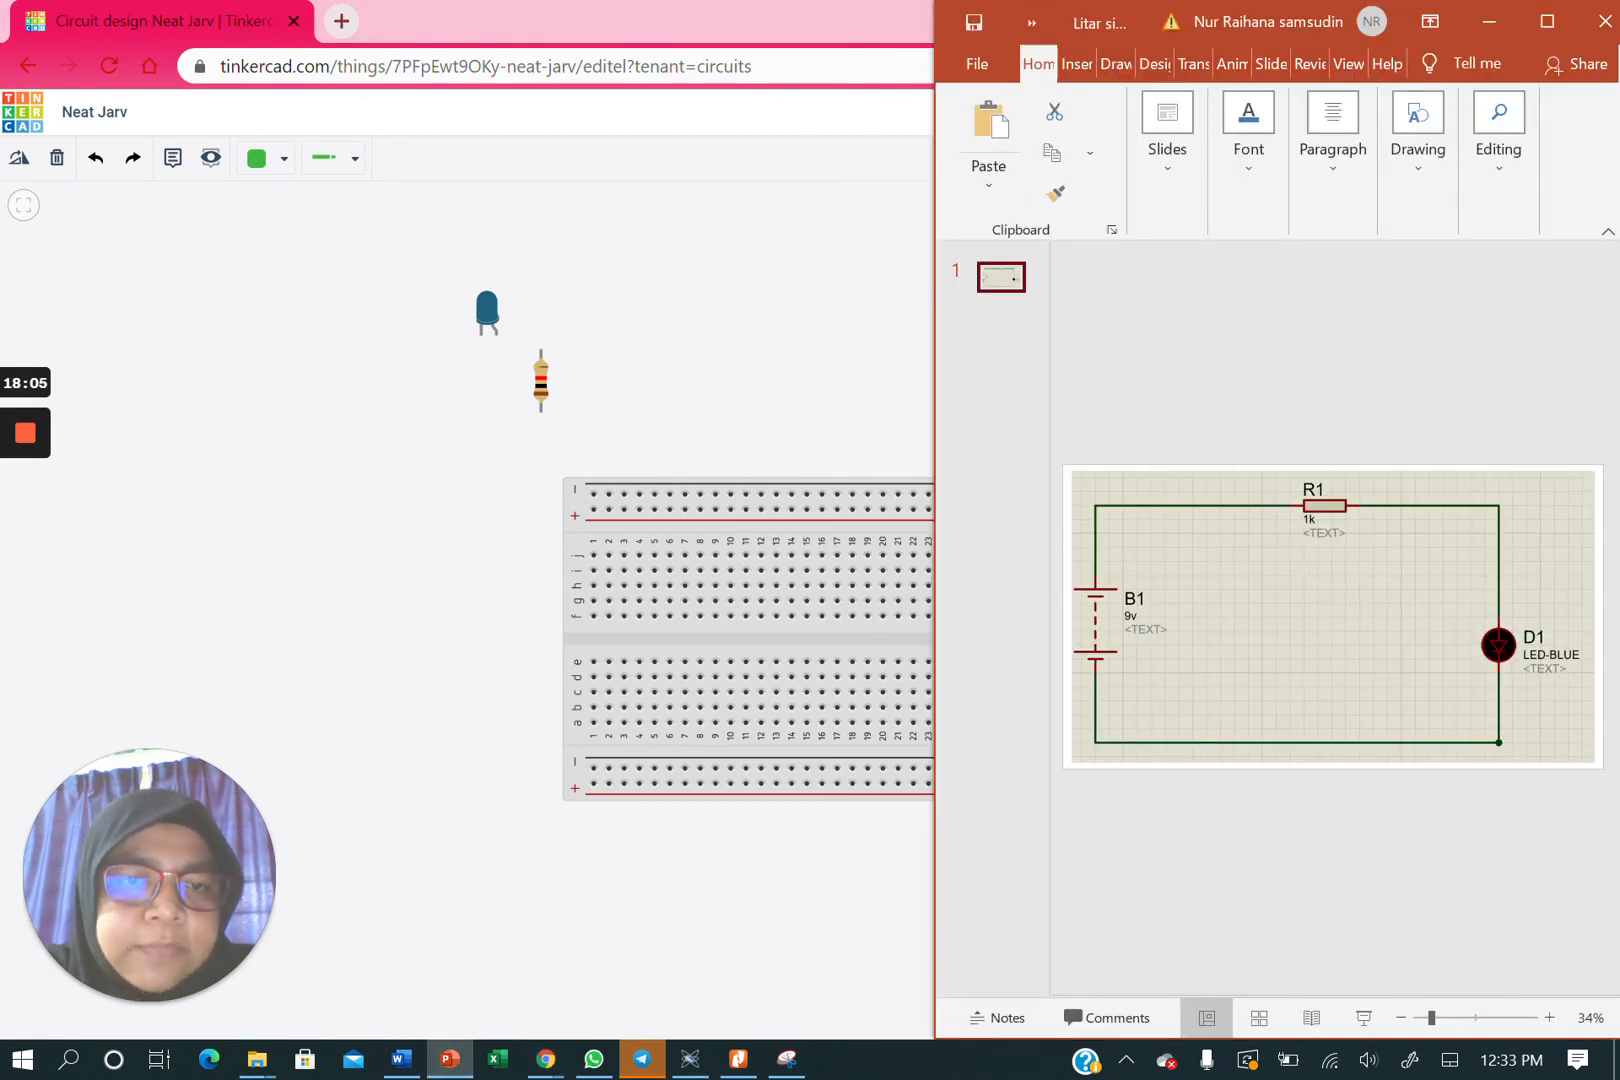
pyautogui.click(775, 330)
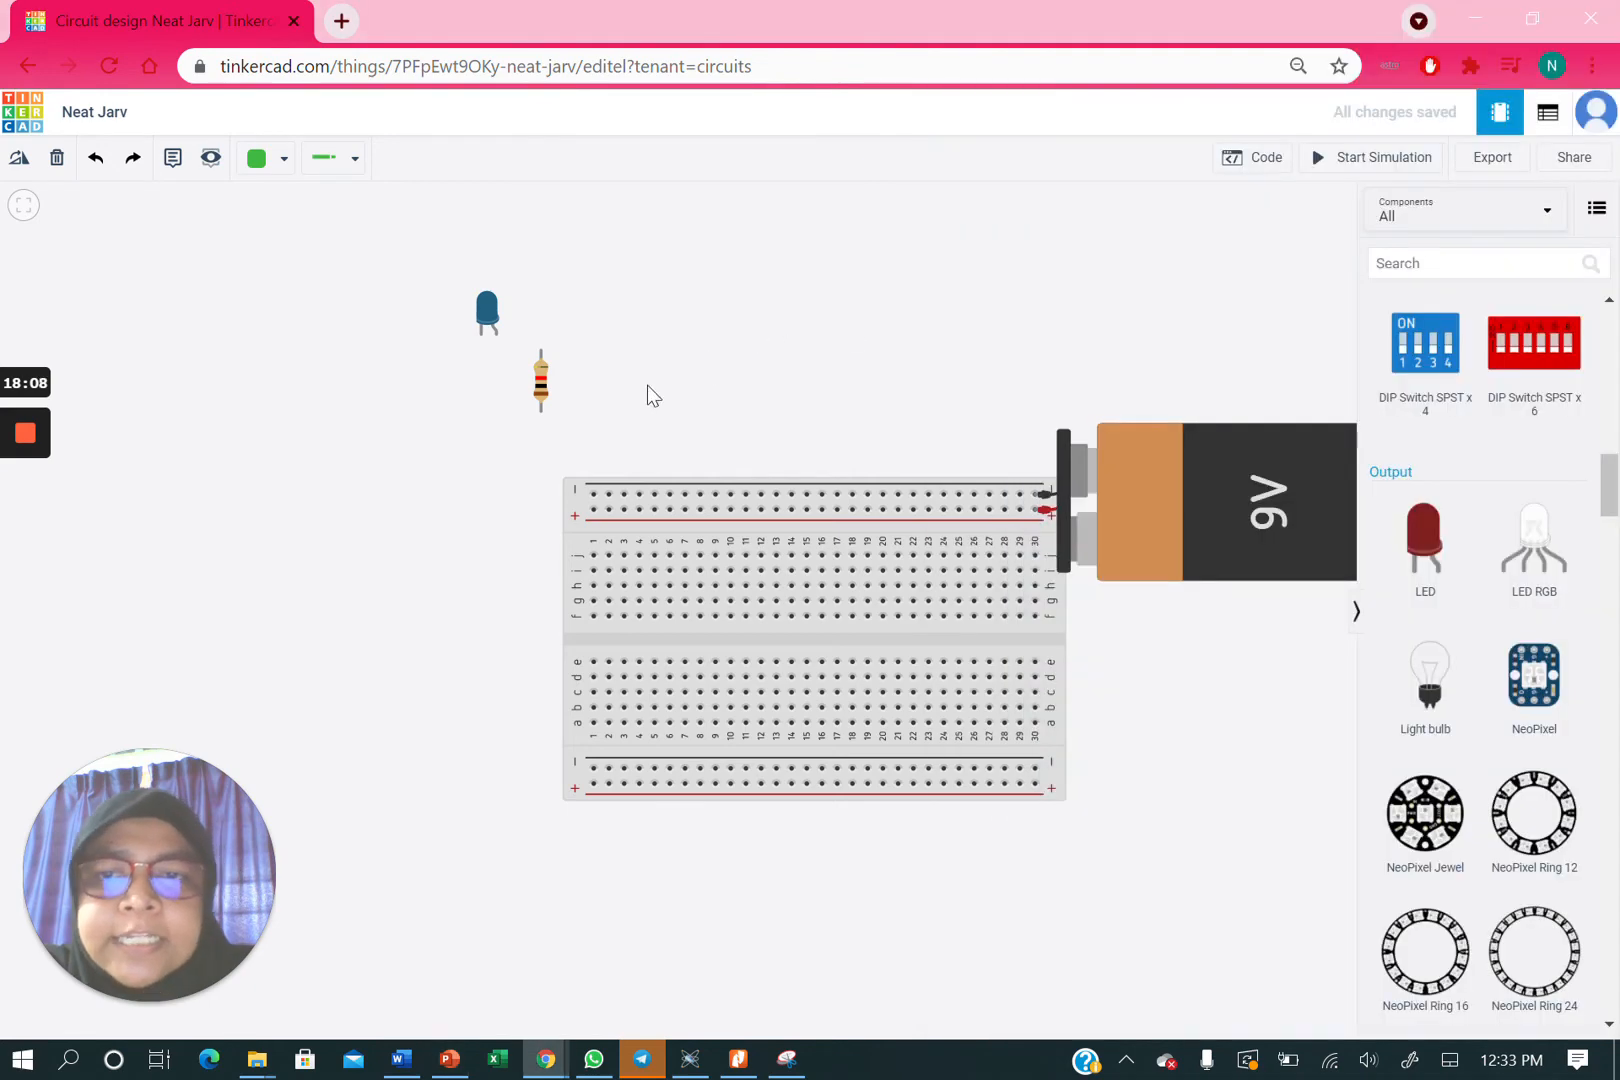
pyautogui.click(542, 391)
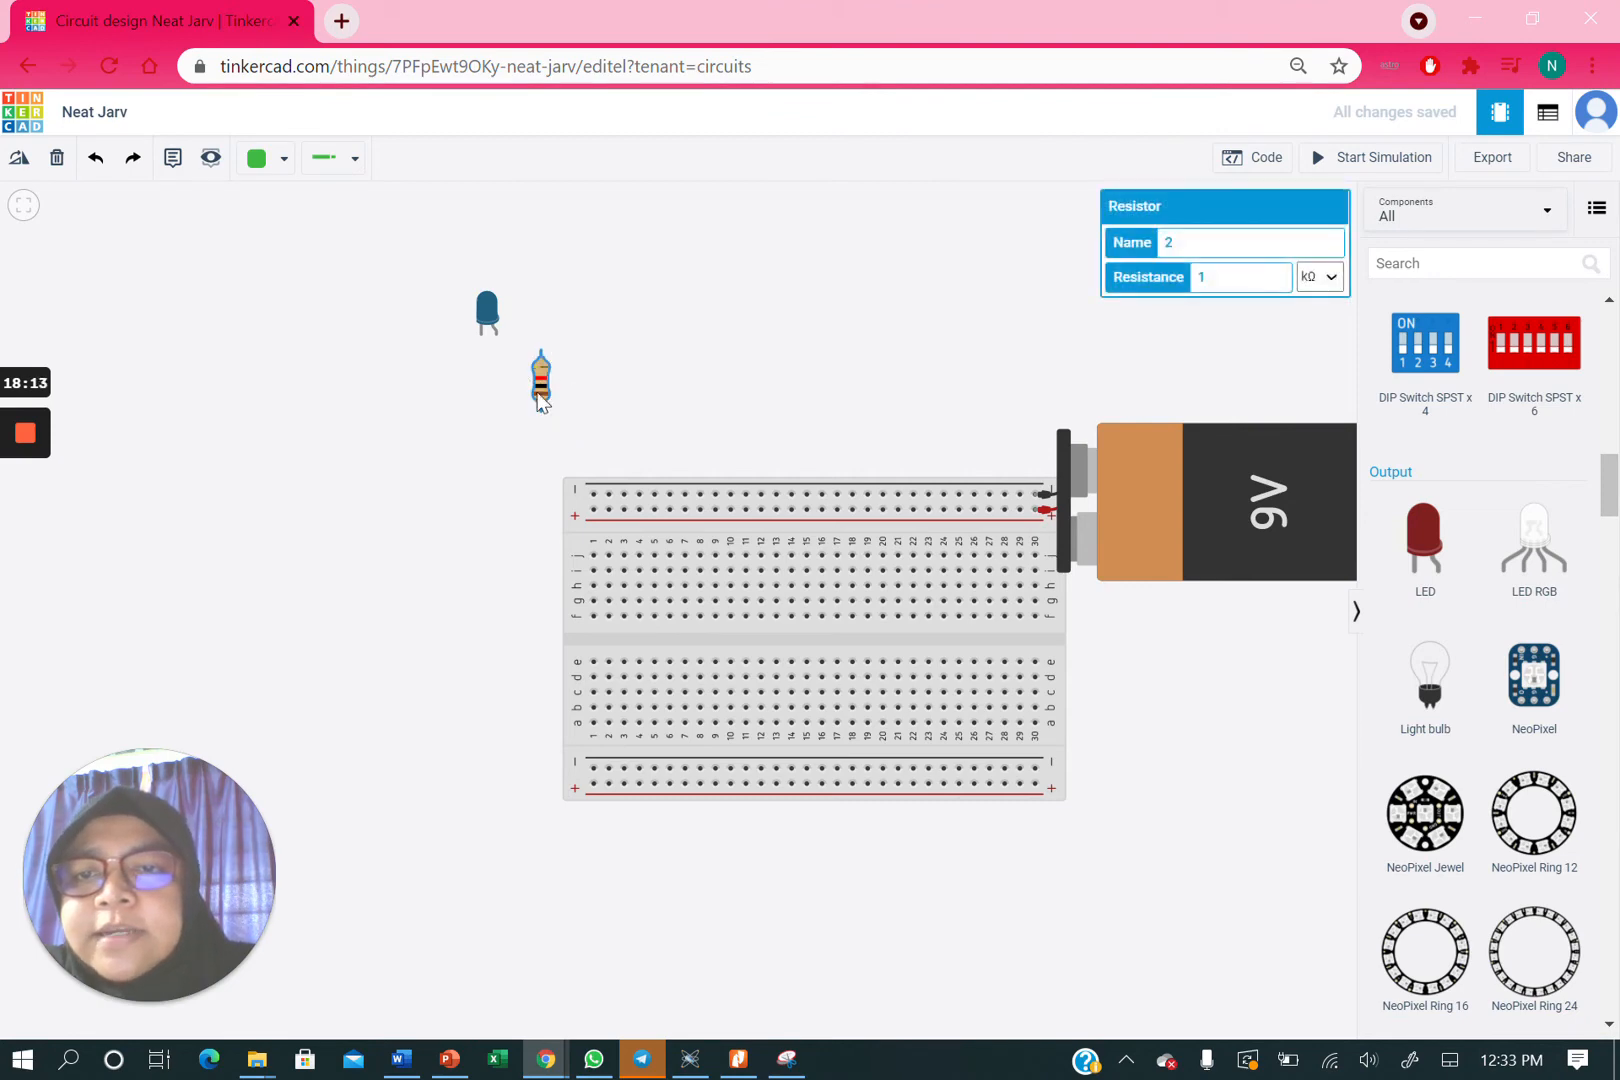
pyautogui.click(17, 160)
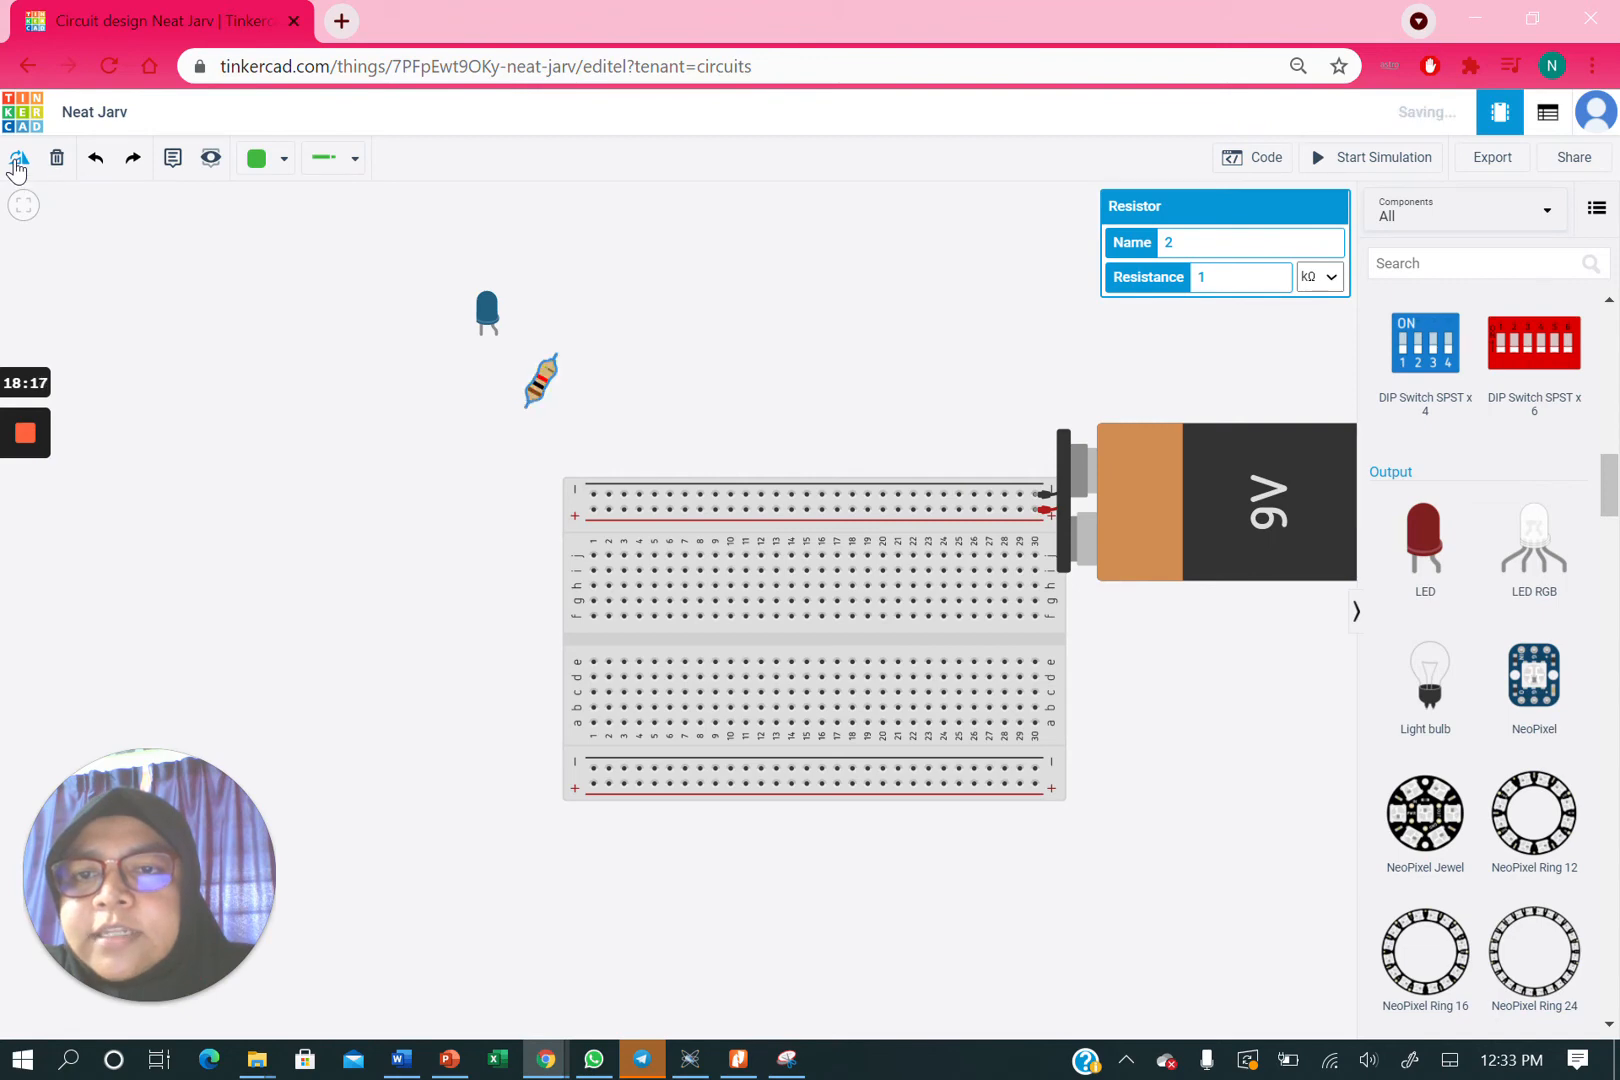
pyautogui.click(17, 160)
pyautogui.click(17, 160)
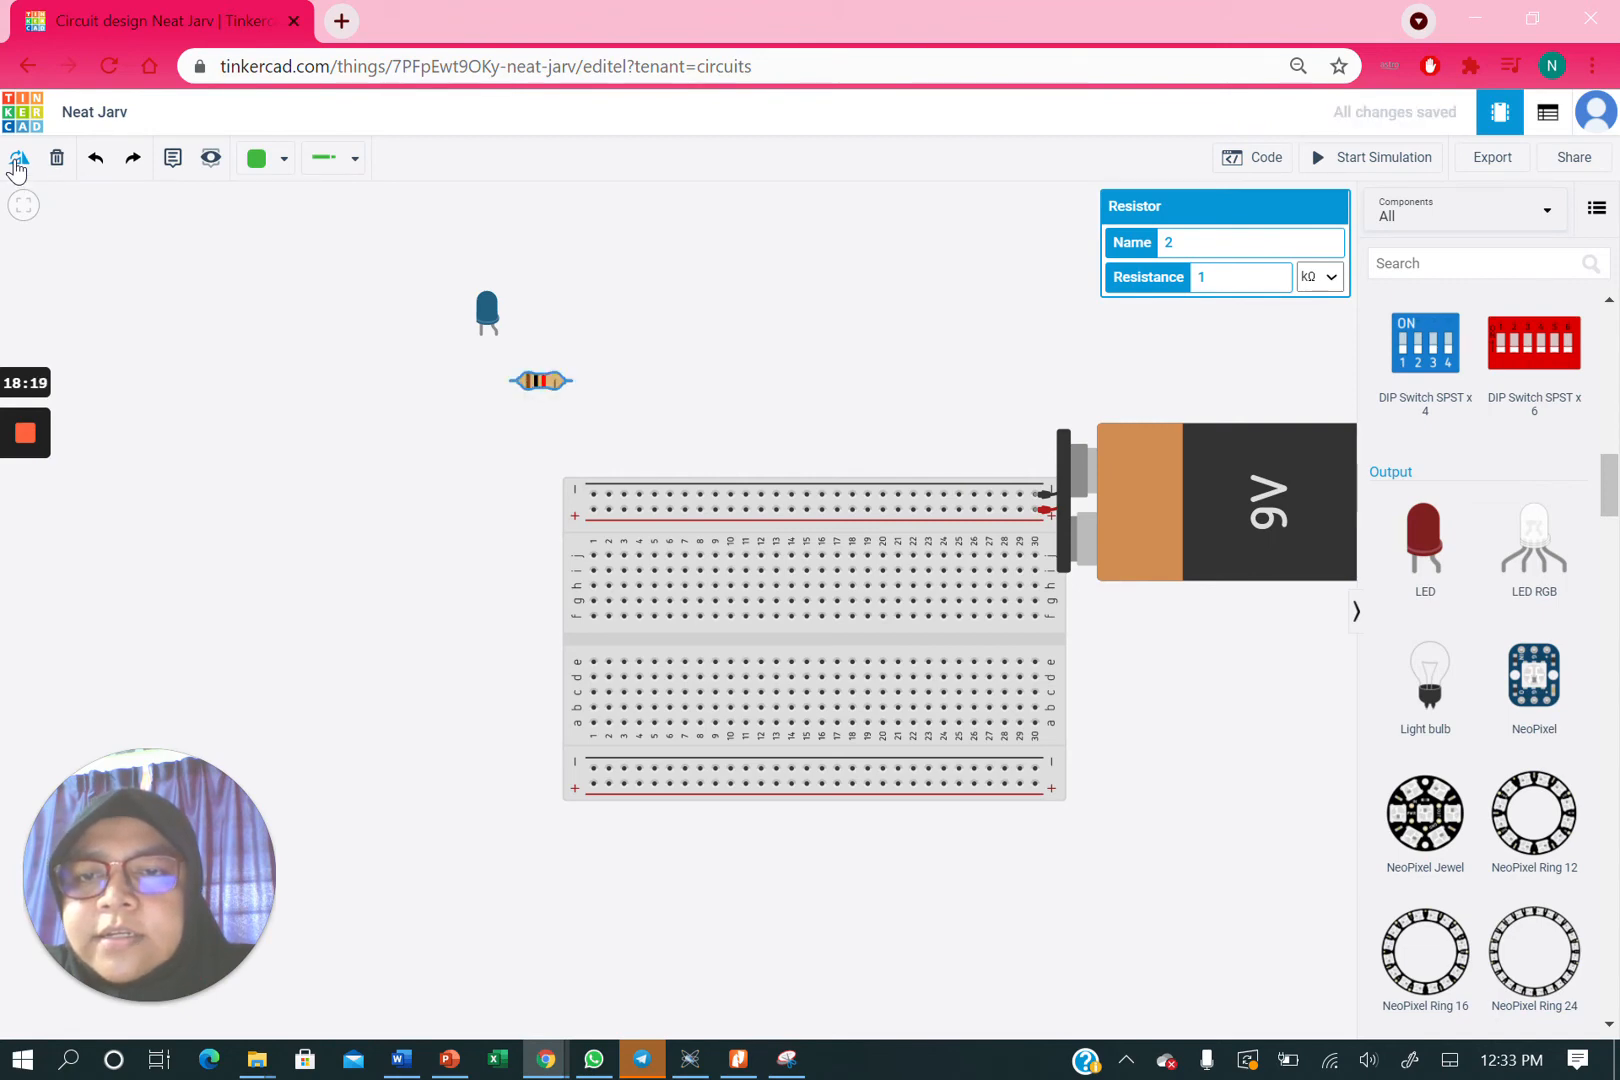
pyautogui.moveTo(541, 385); pyautogui.dragTo(862, 521)
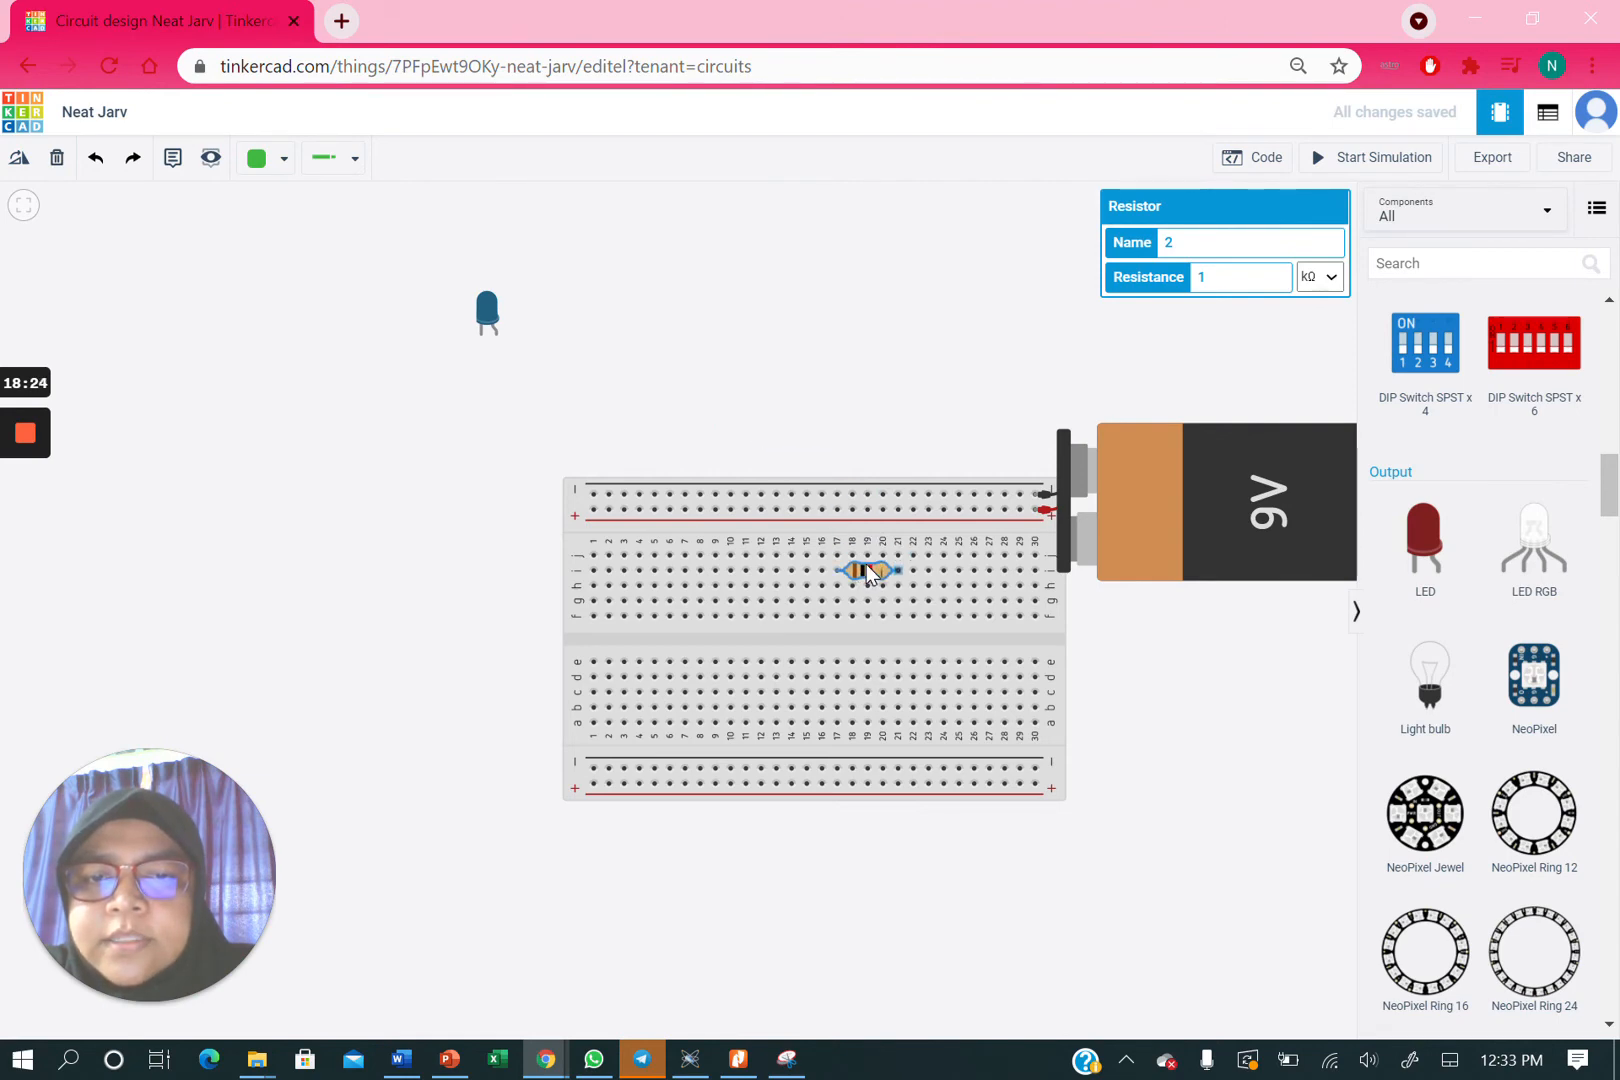
pyautogui.moveTo(809, 561); pyautogui.dragTo(864, 552)
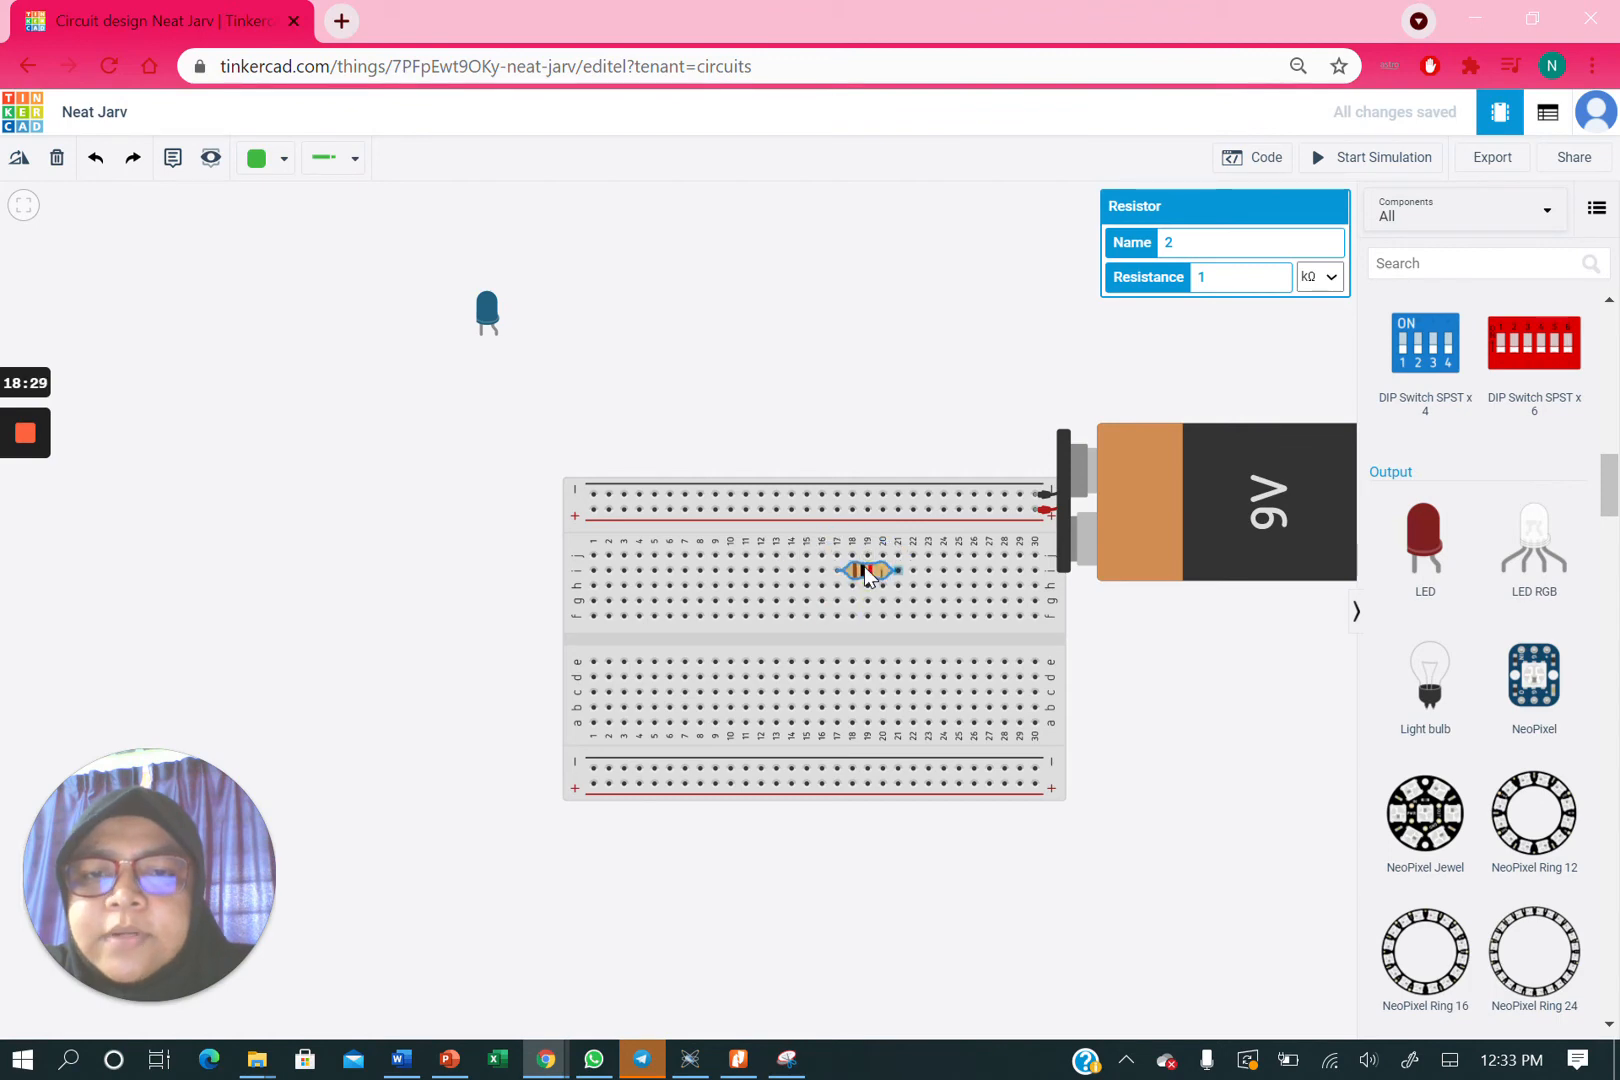
# - Review the schematic in PowerPoint and move the blue LED to just above the breadboard near column 15, dismissing the chat notification
pyautogui.click(491, 309)
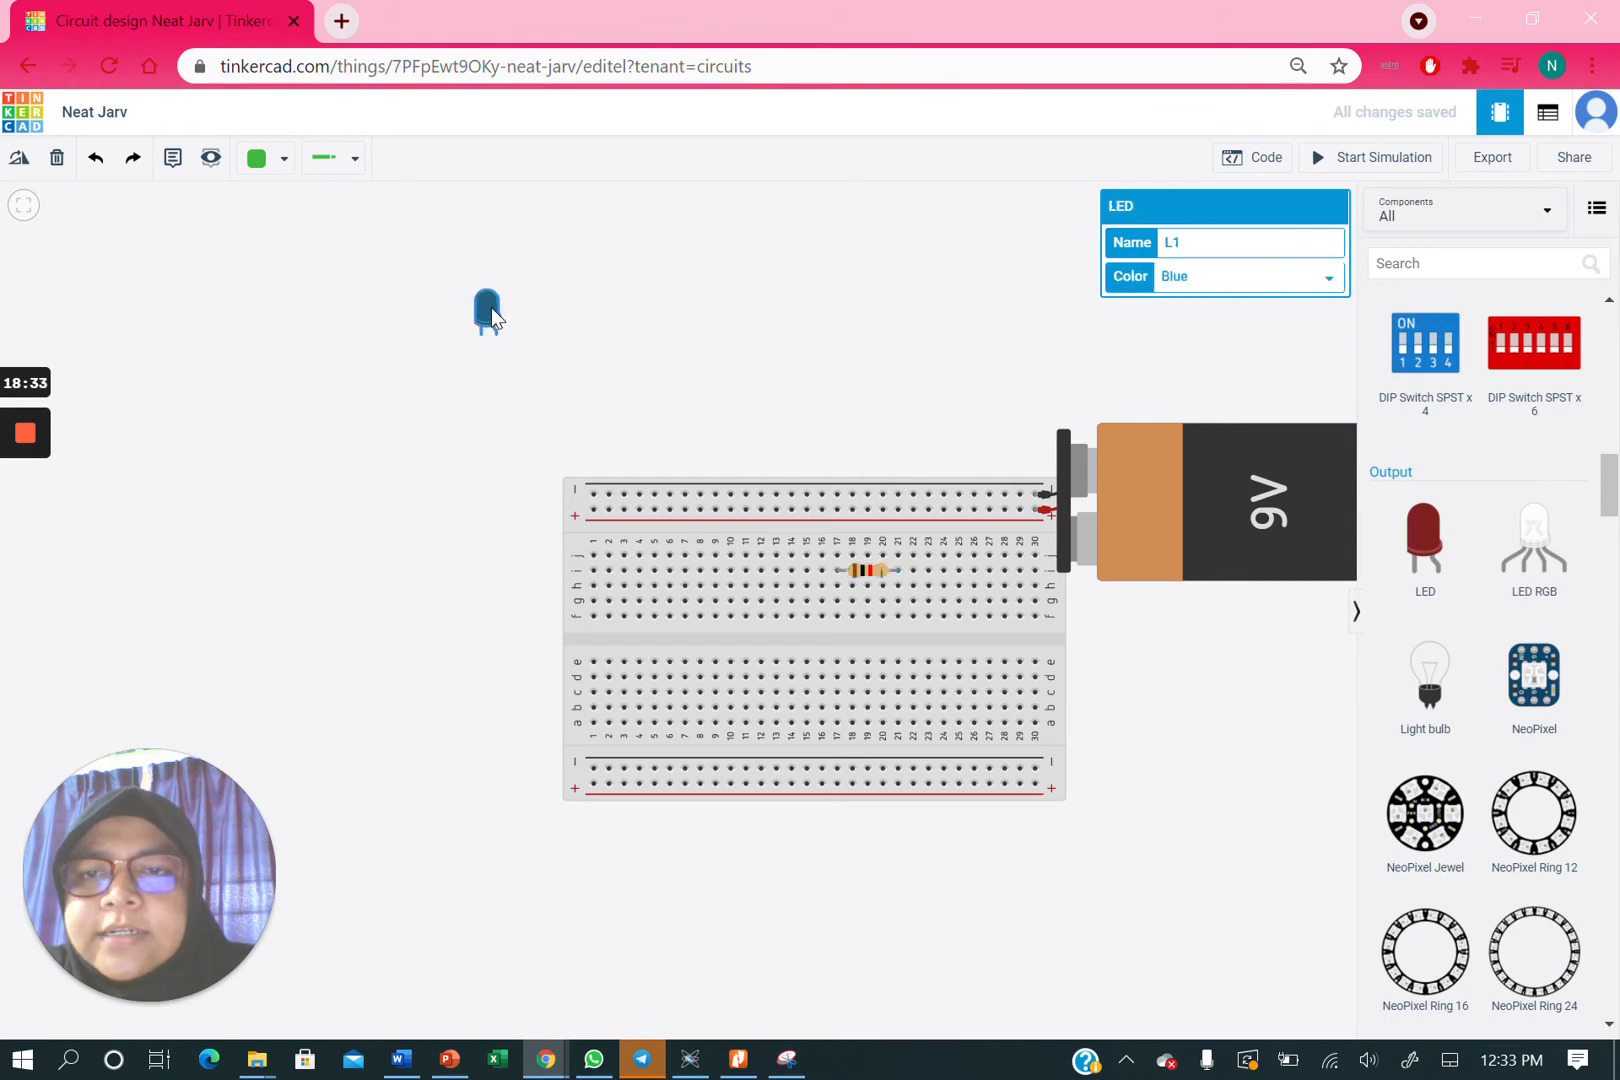
pyautogui.moveTo(497, 305); pyautogui.dragTo(513, 298)
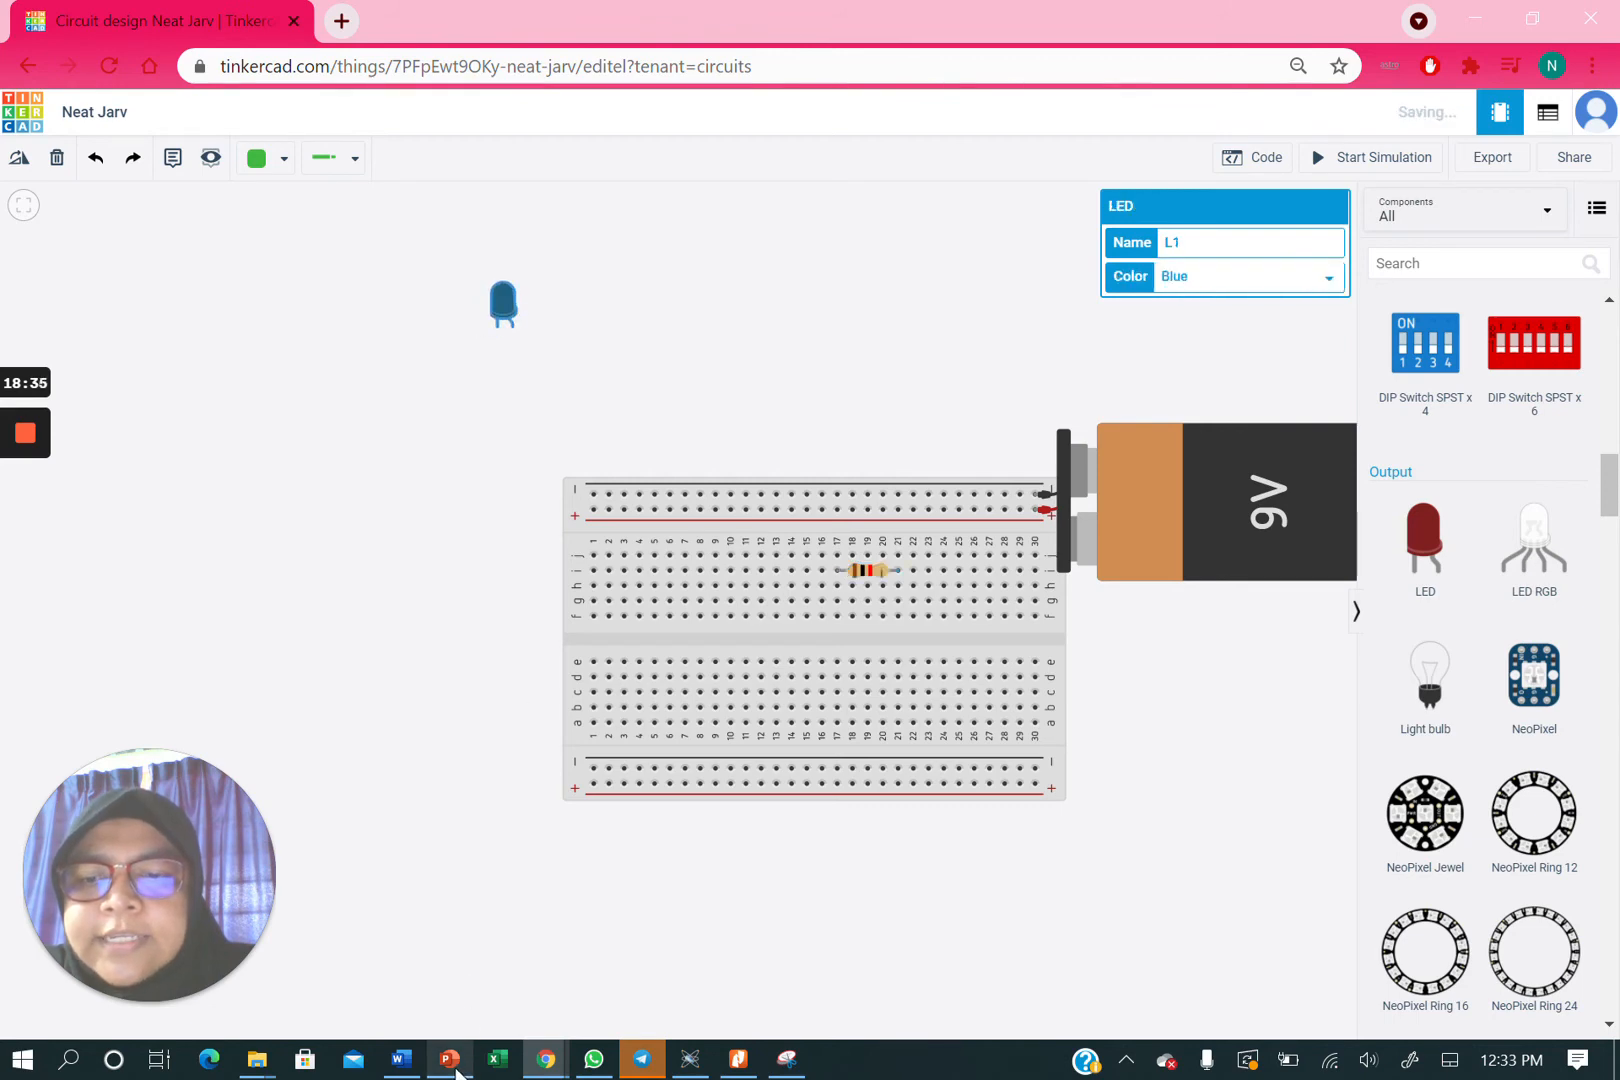
pyautogui.click(452, 1062)
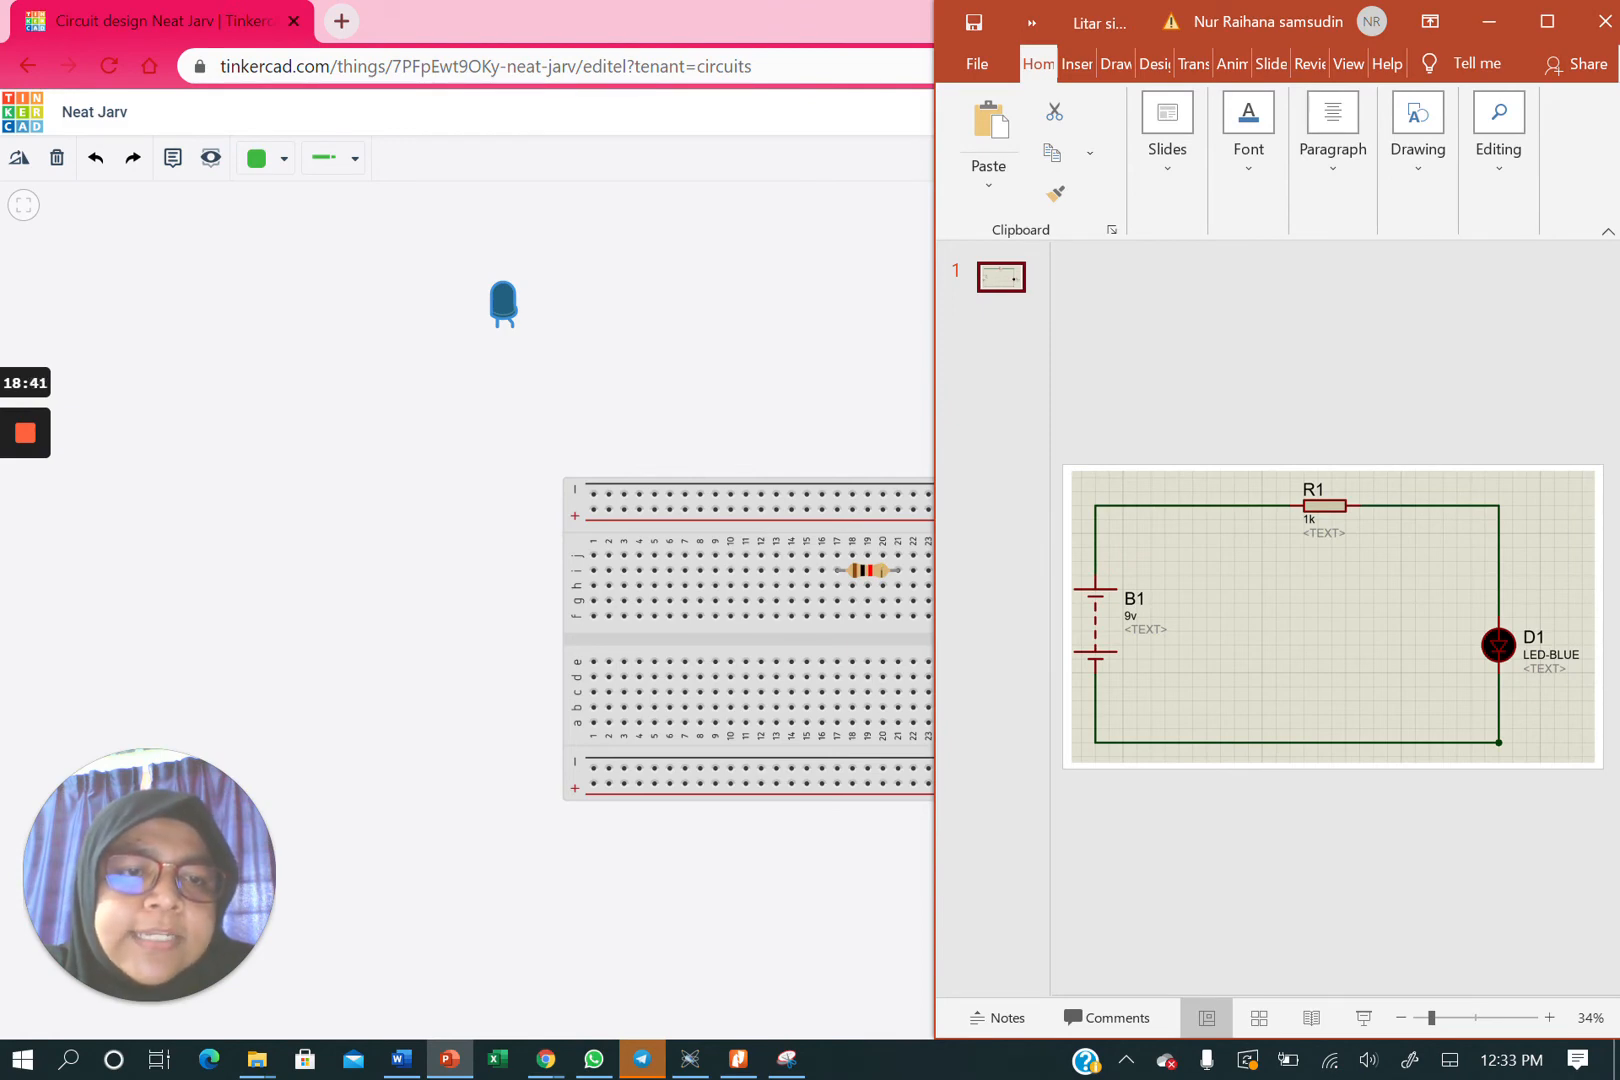
pyautogui.click(651, 351)
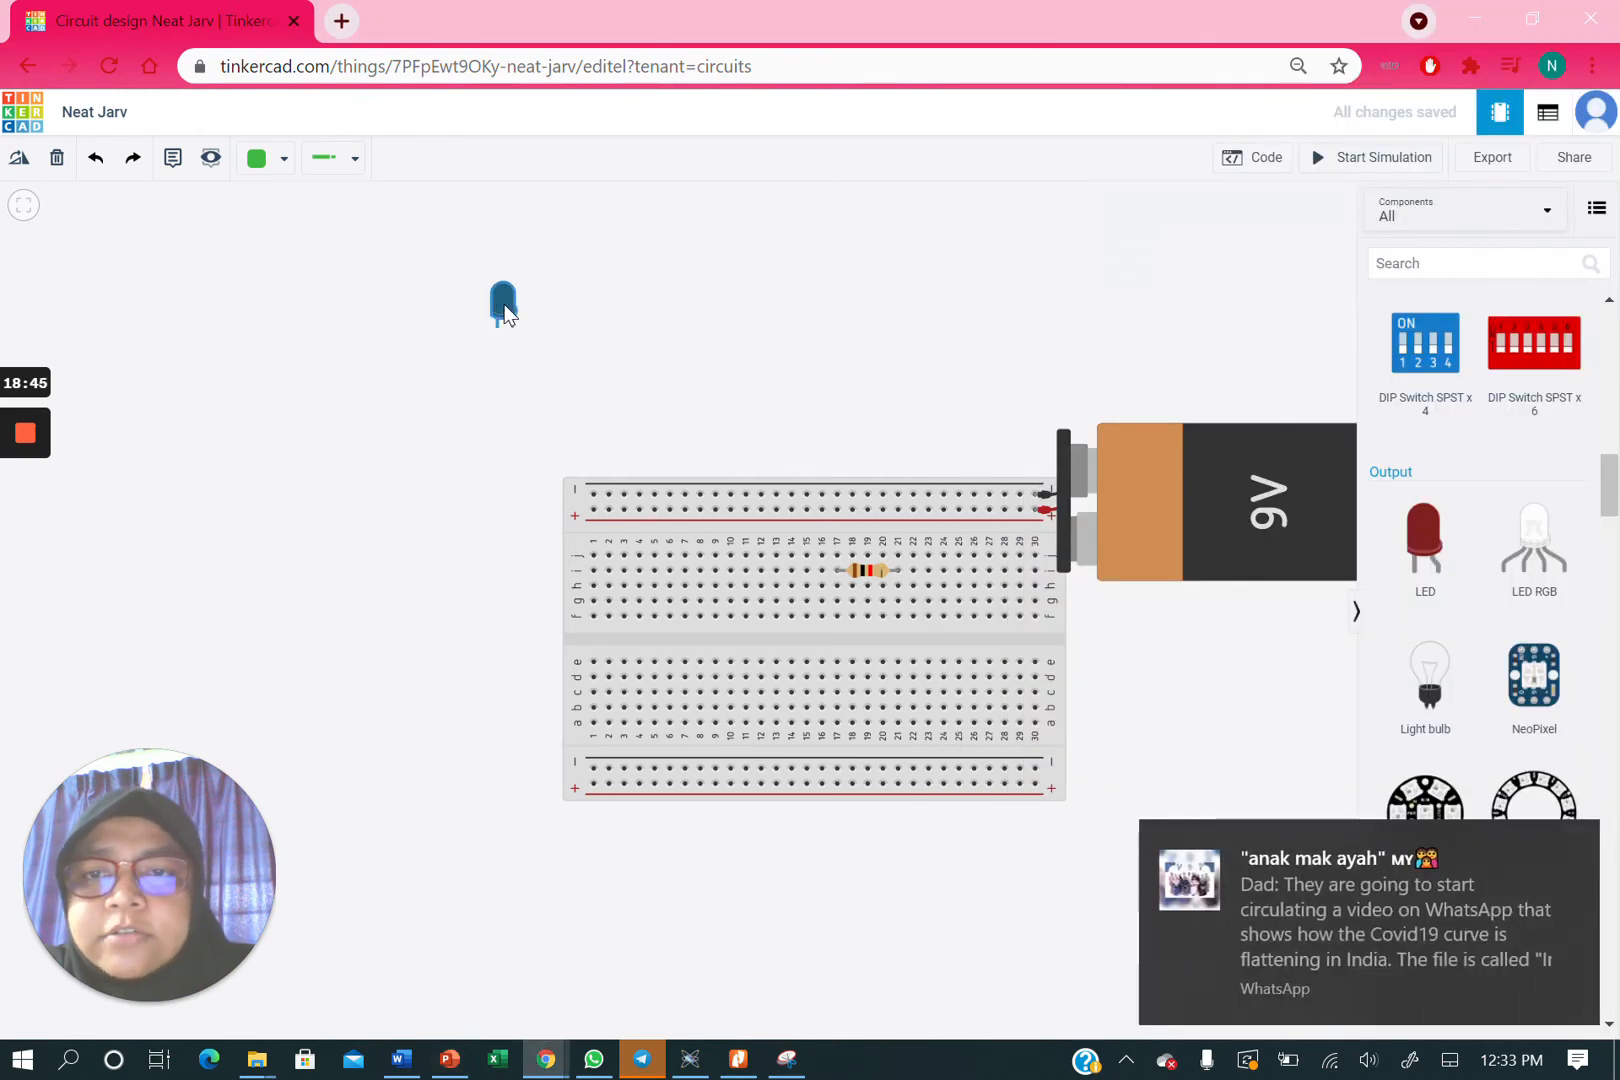
pyautogui.click(501, 306)
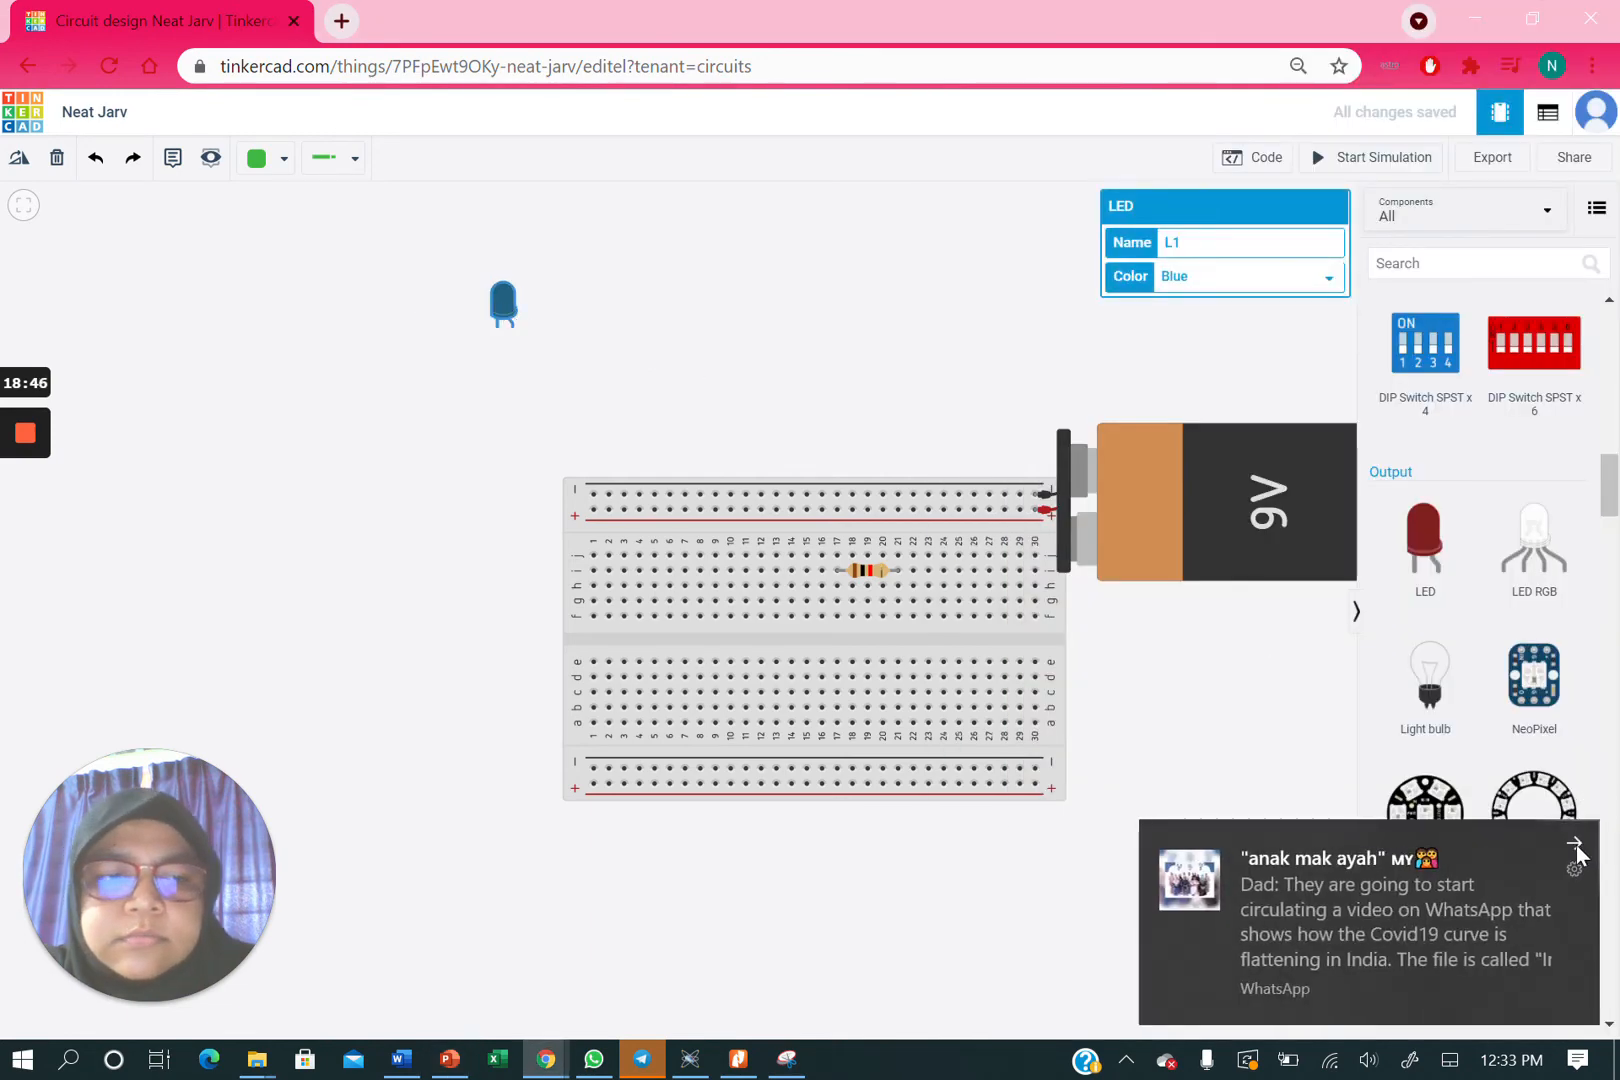
pyautogui.click(1576, 849)
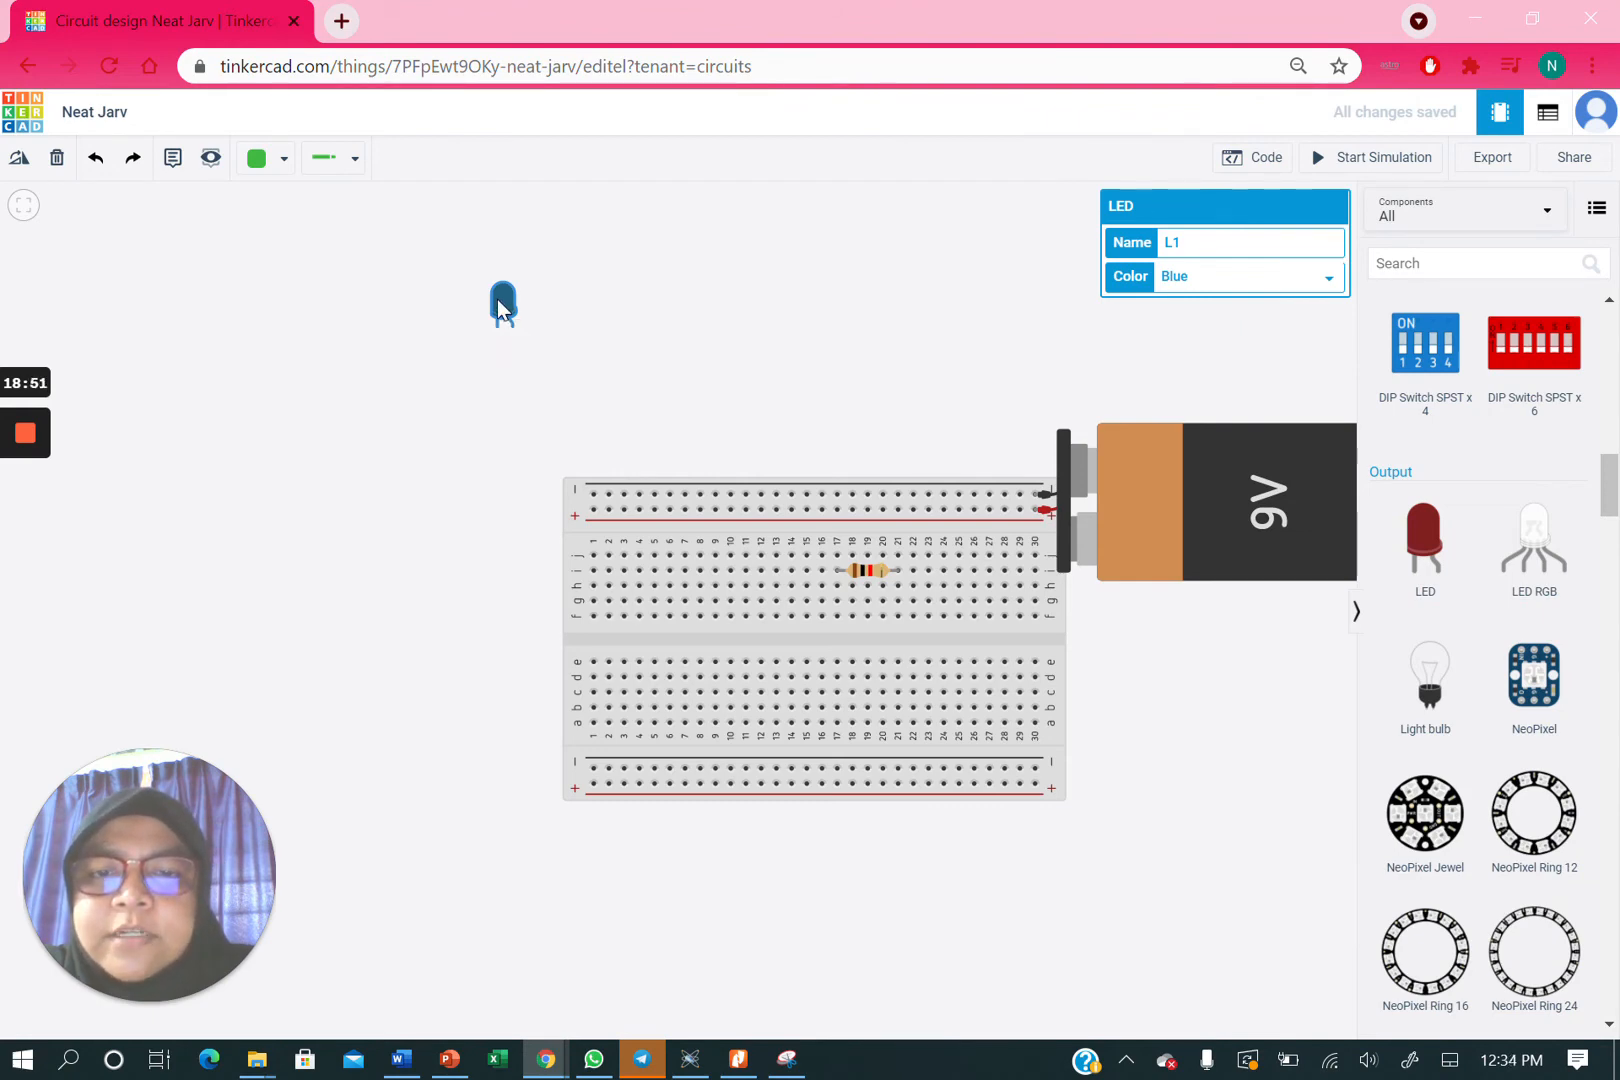
pyautogui.moveTo(499, 305); pyautogui.dragTo(597, 320)
pyautogui.moveTo(707, 356); pyautogui.dragTo(810, 397)
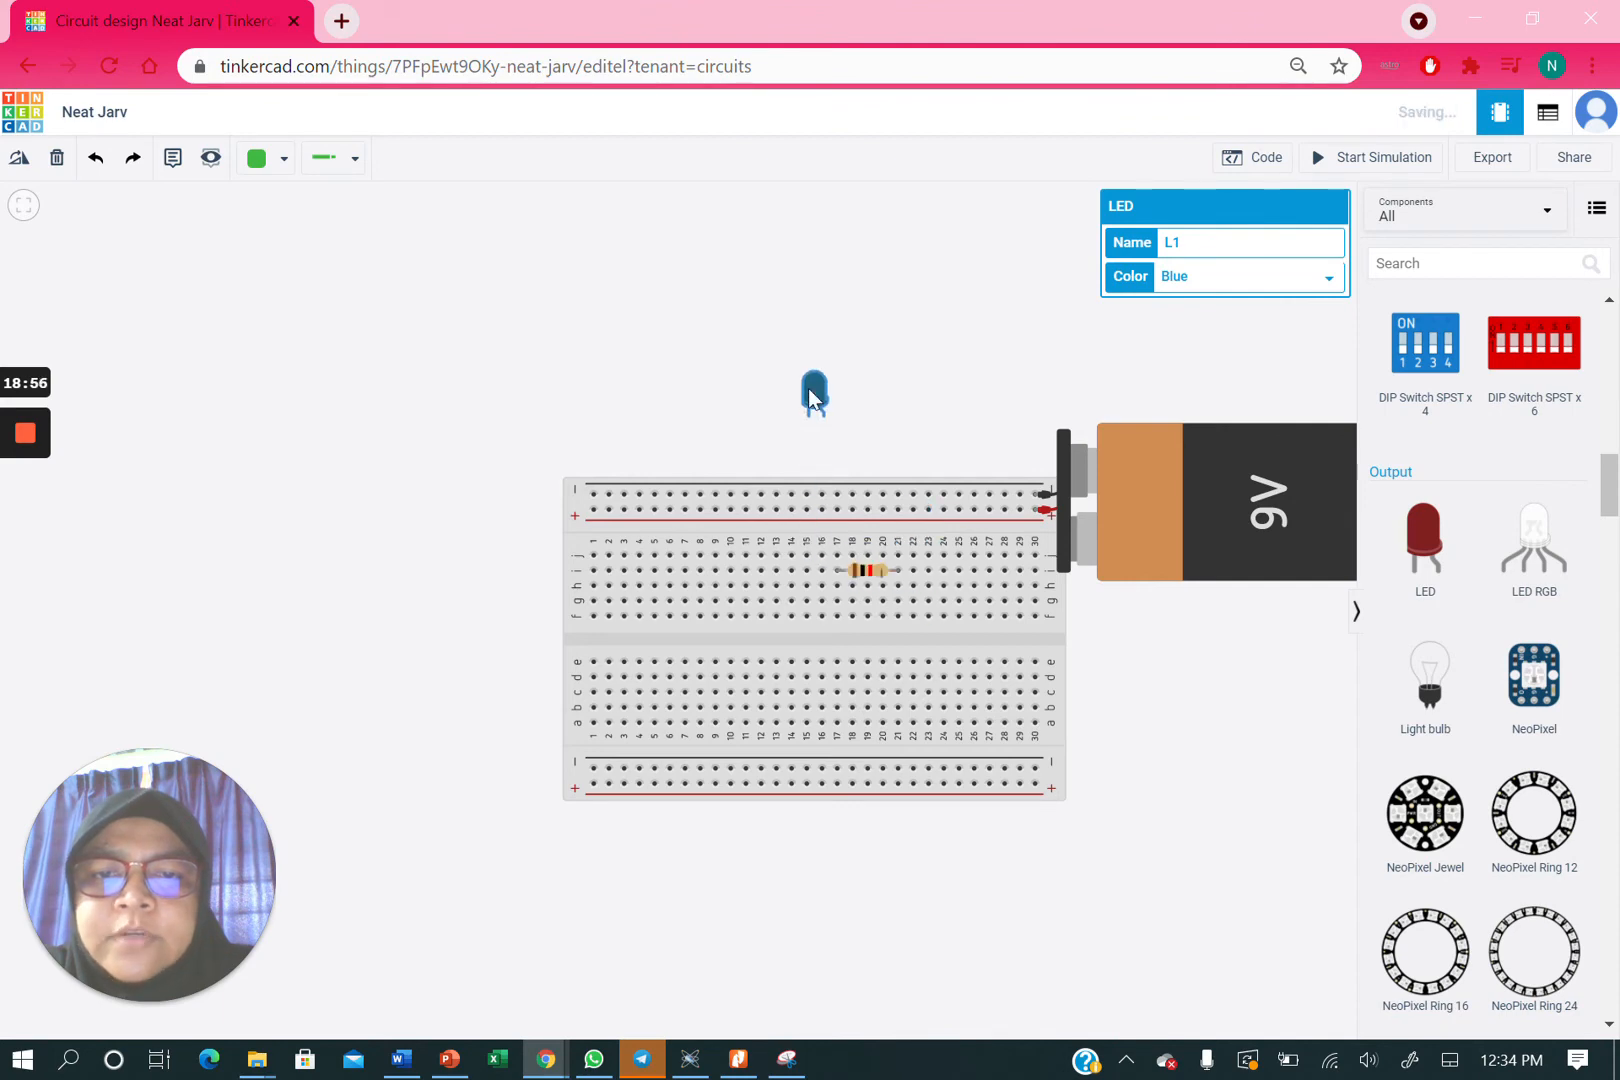
# - Rotate the resistor 180 degrees in place and plug the LED into row h with its cathode in column 16 and anode in column 17
pyautogui.click(873, 571)
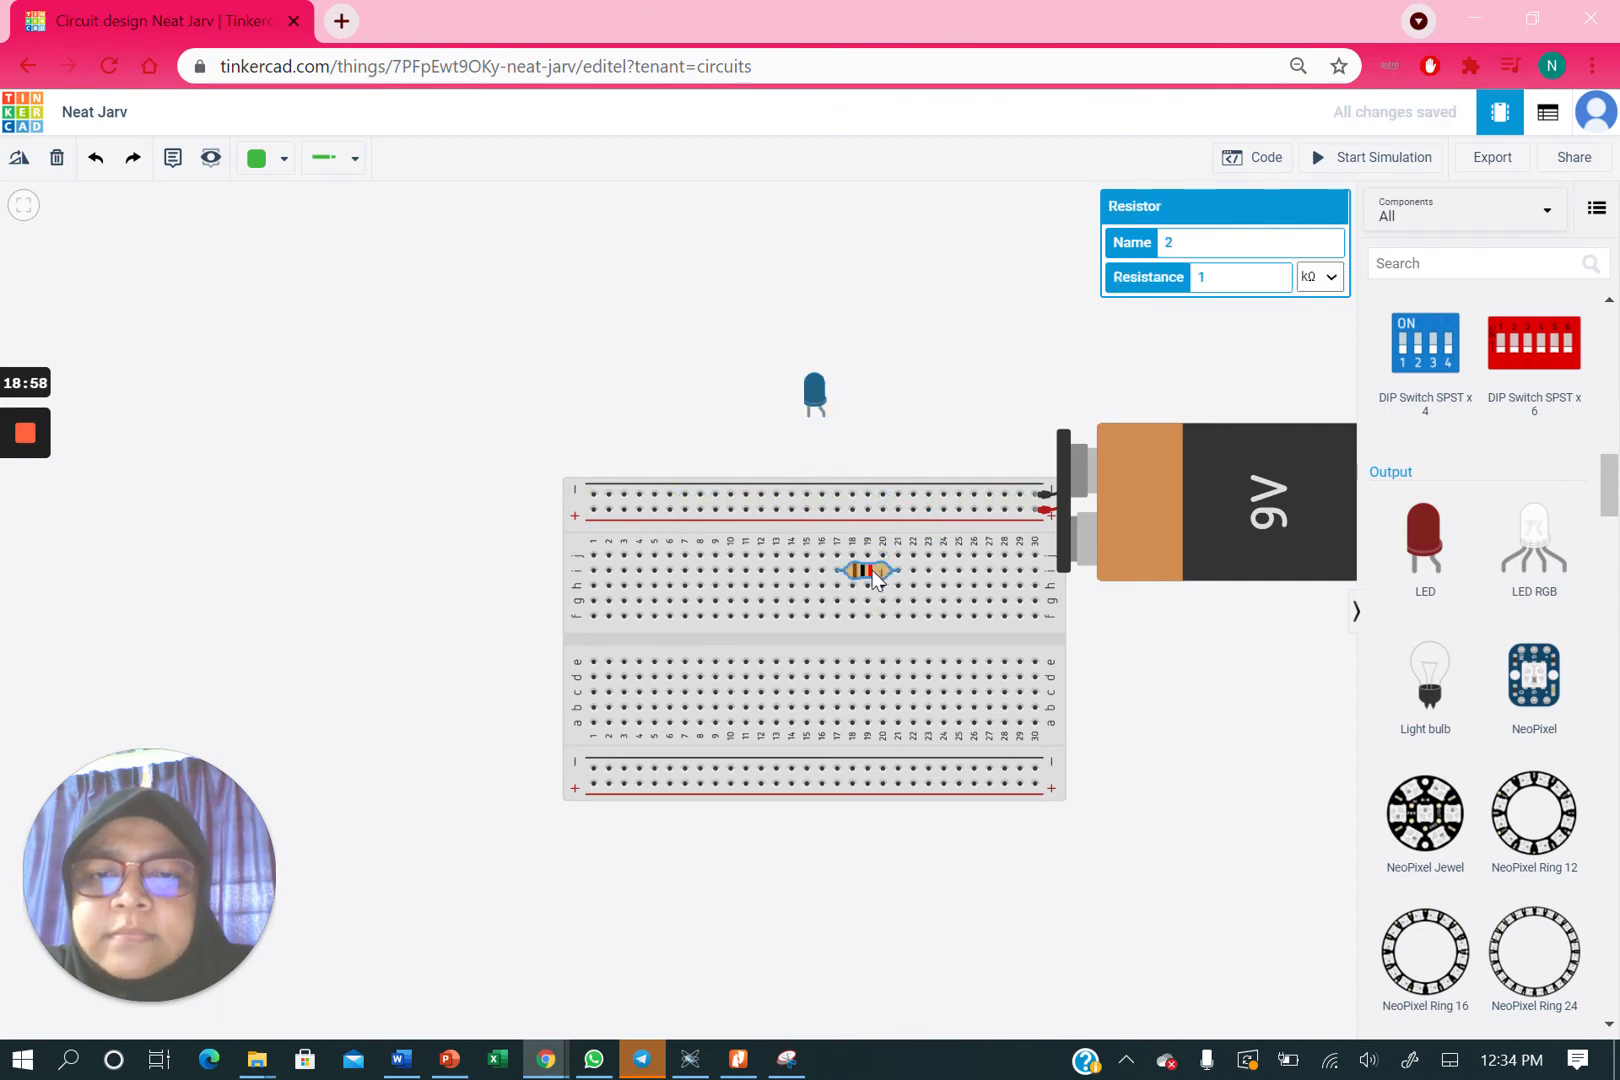
pyautogui.click(17, 160)
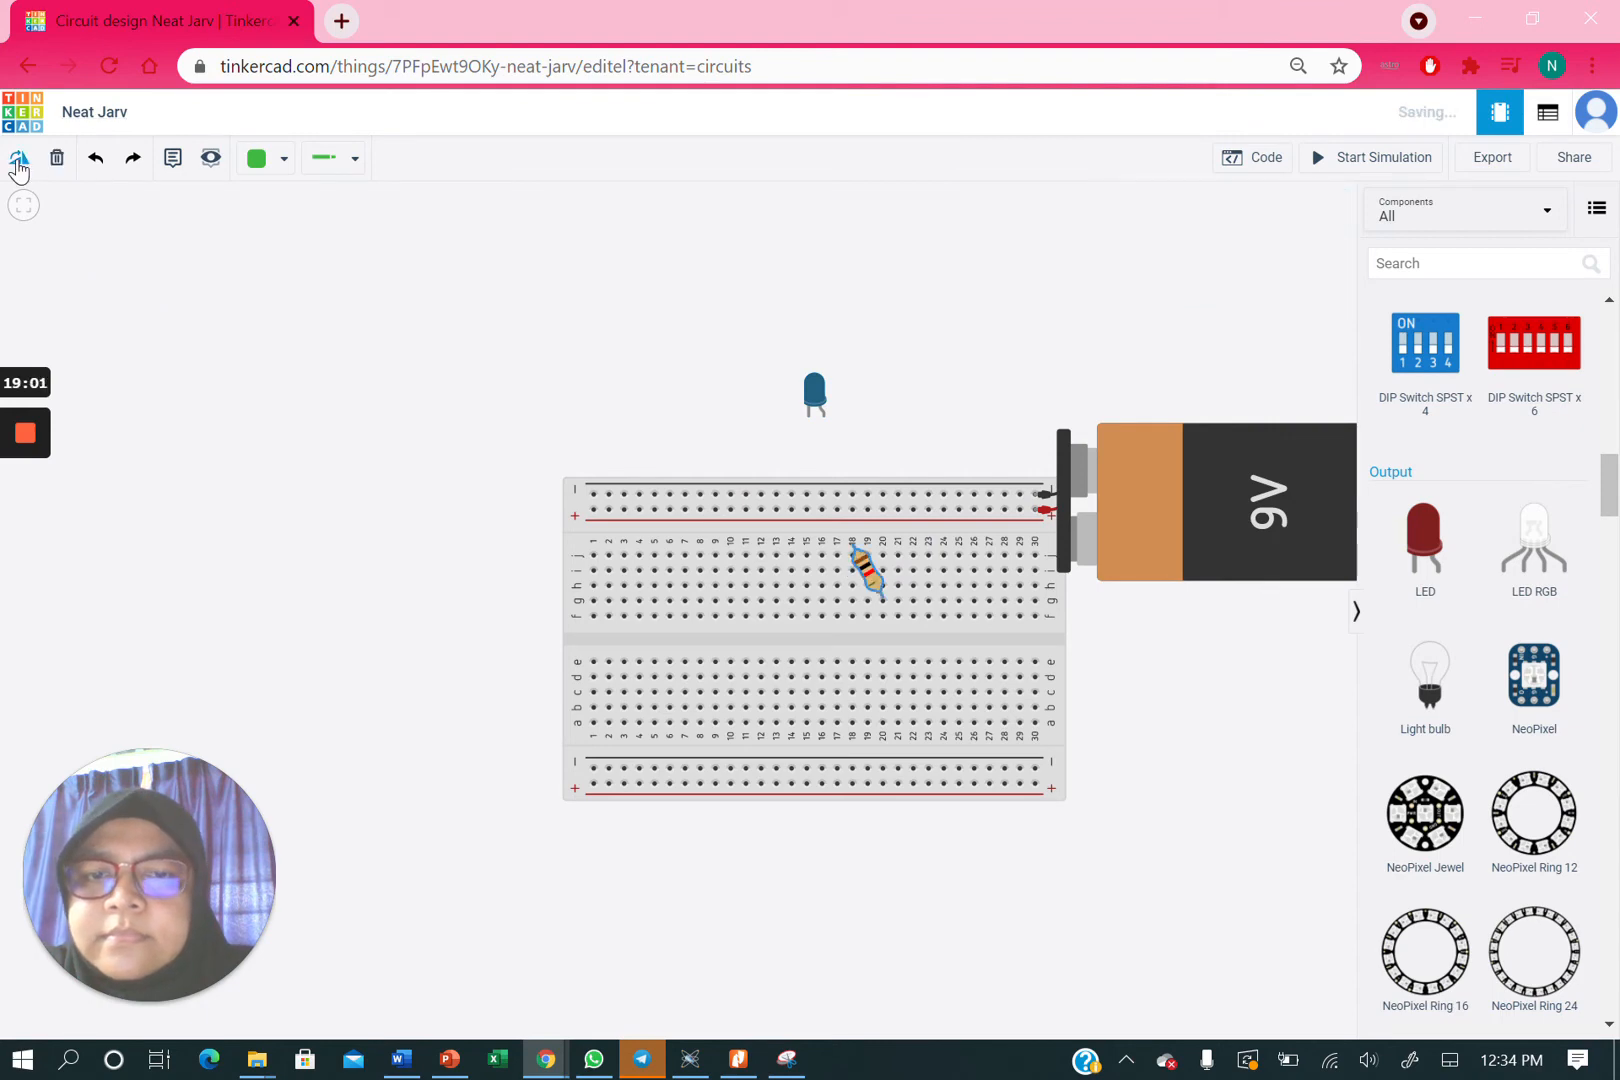
pyautogui.click(17, 160)
pyautogui.click(17, 160)
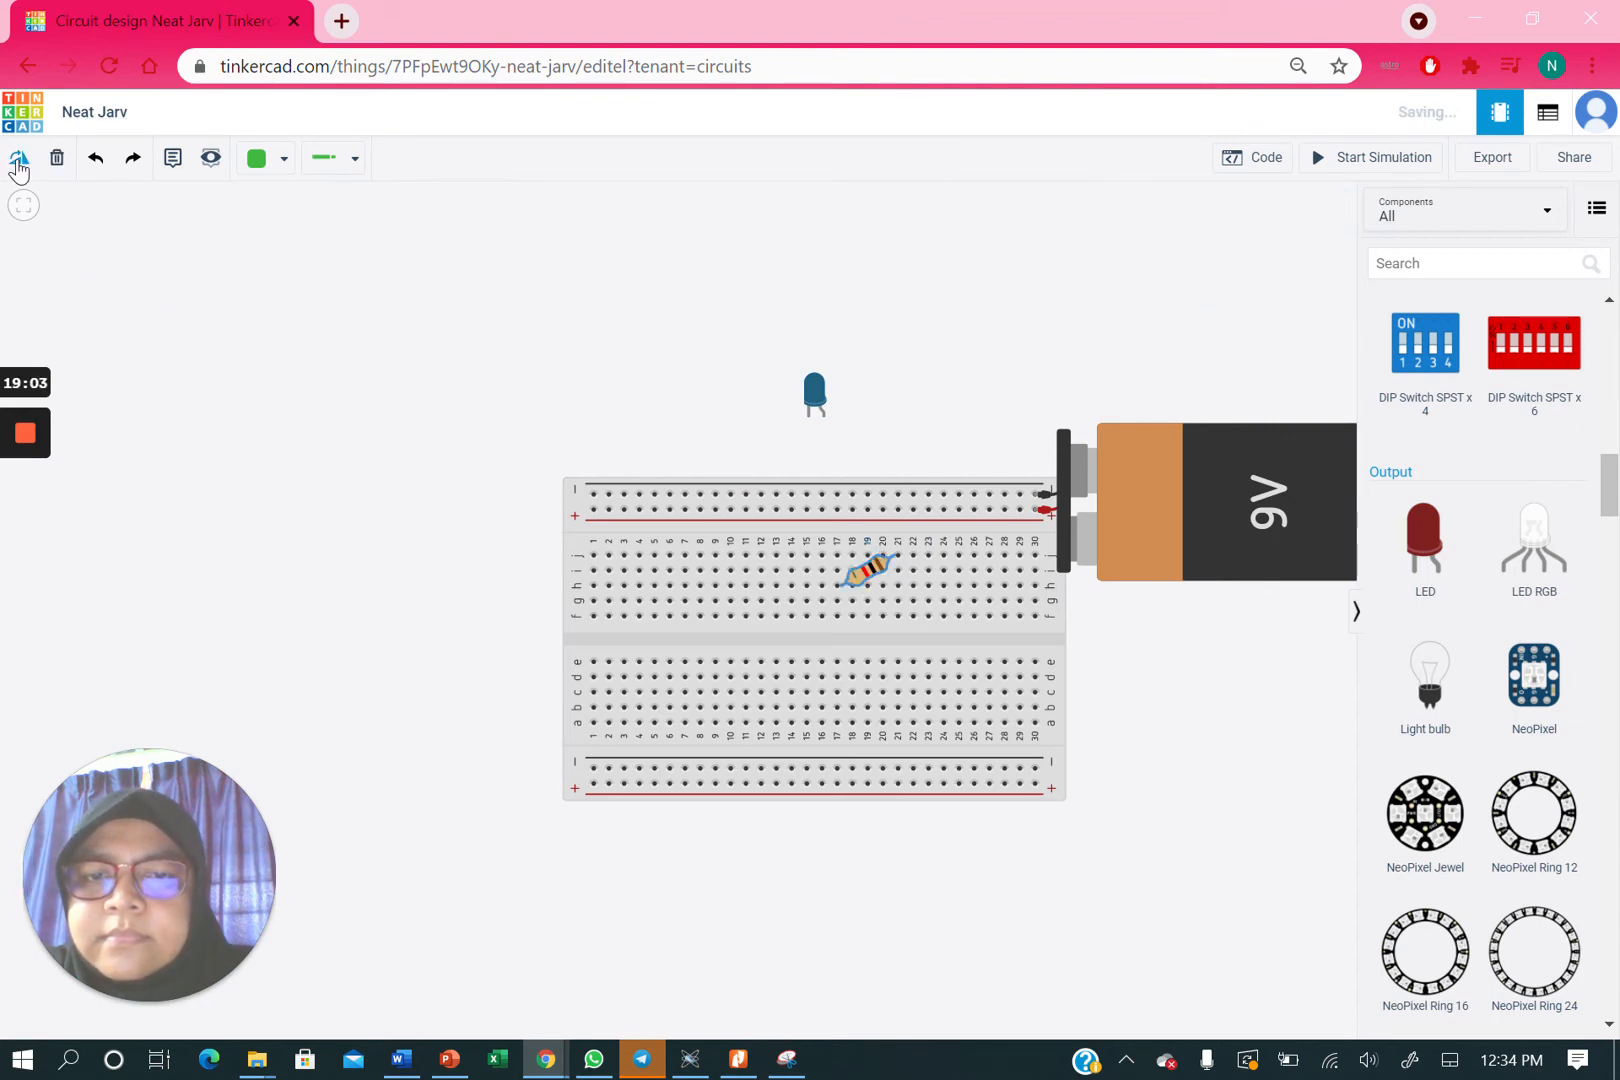
pyautogui.click(17, 160)
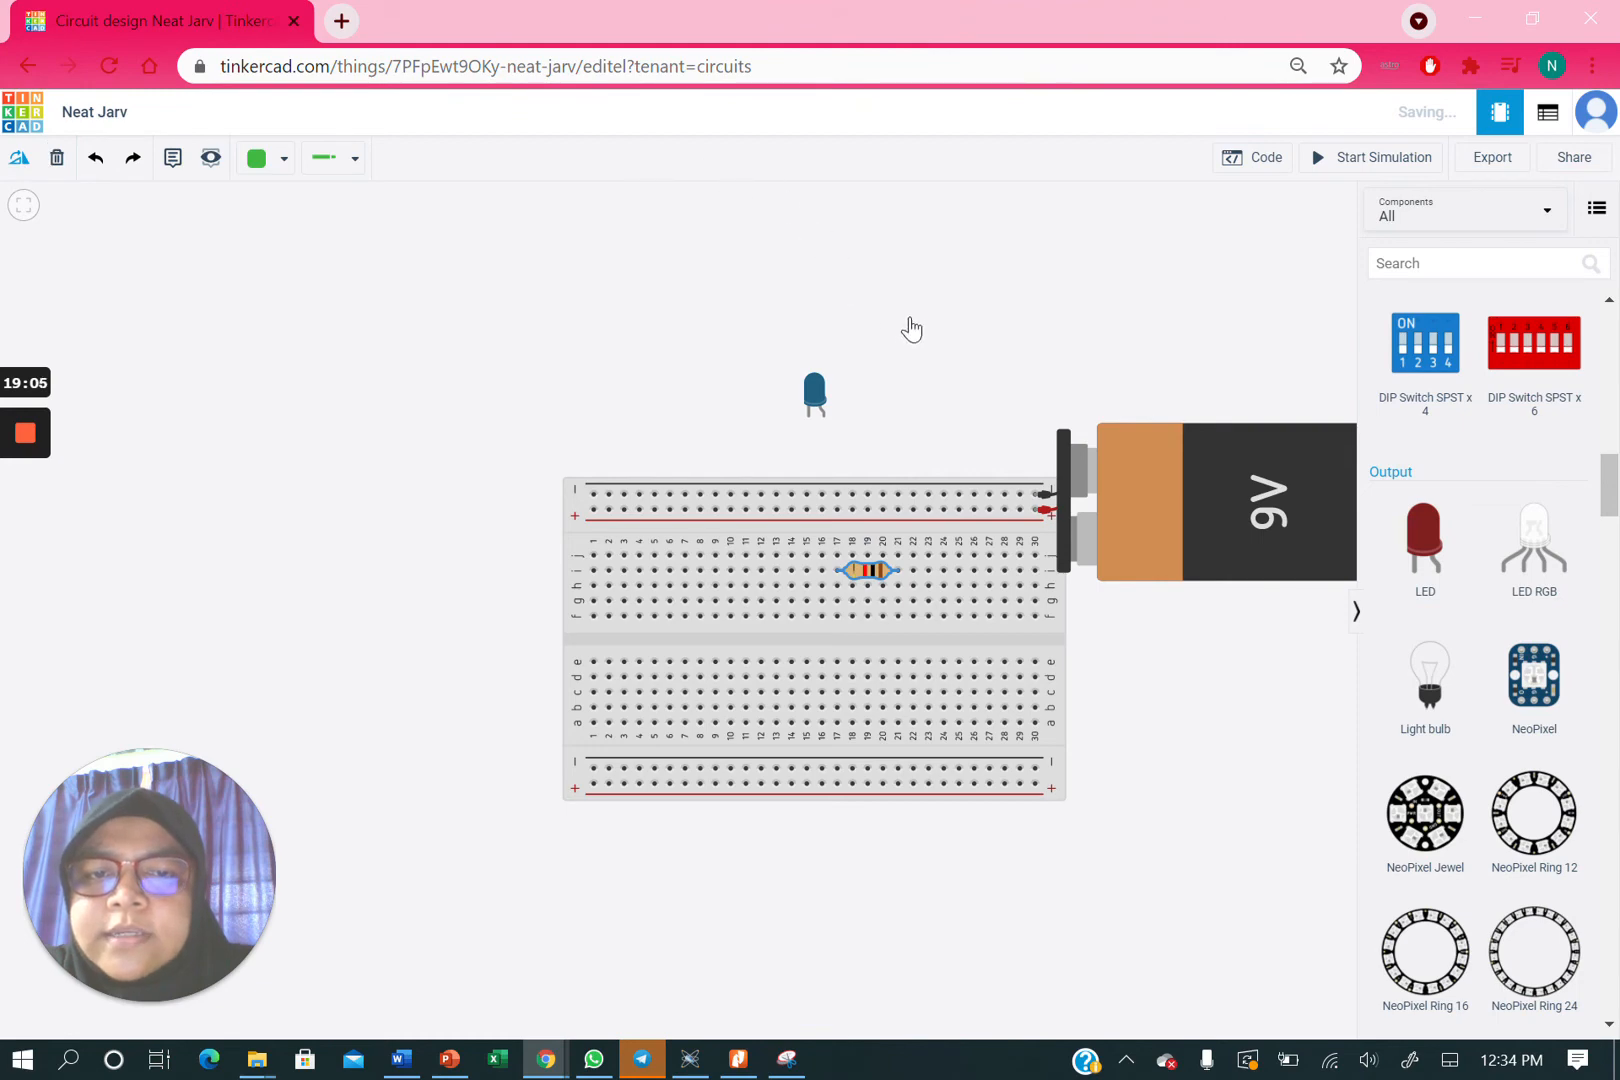
pyautogui.click(915, 360)
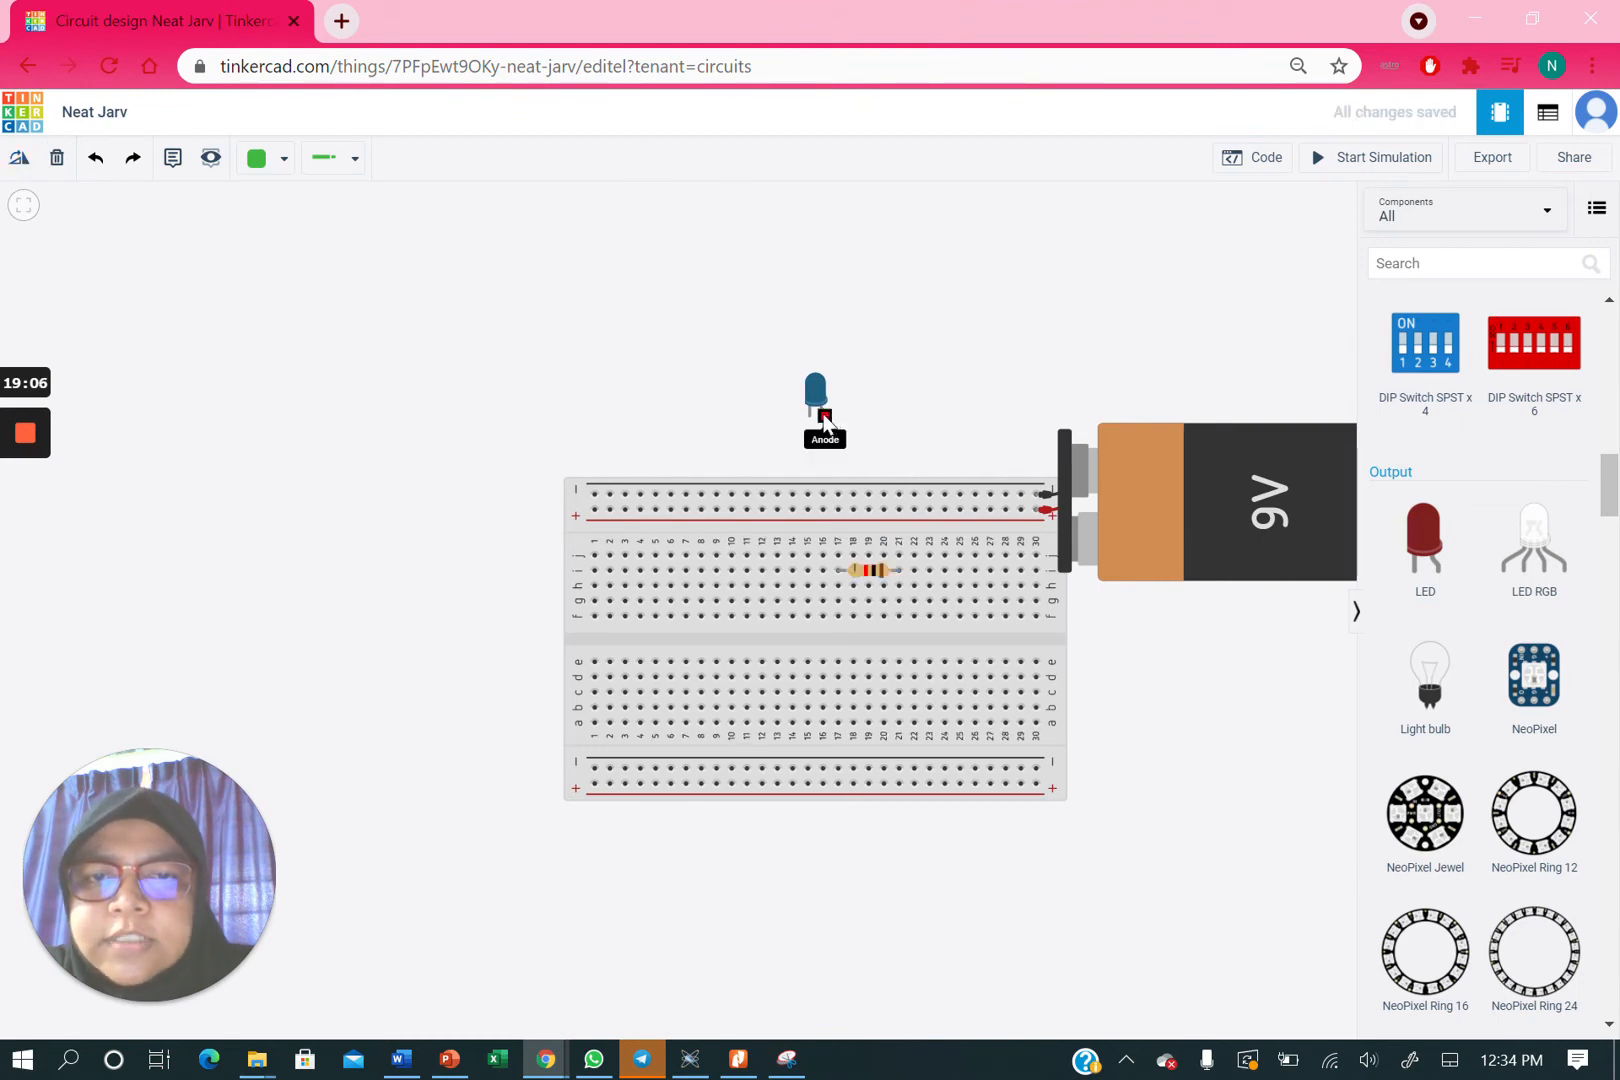
pyautogui.moveTo(826, 413); pyautogui.dragTo(822, 566)
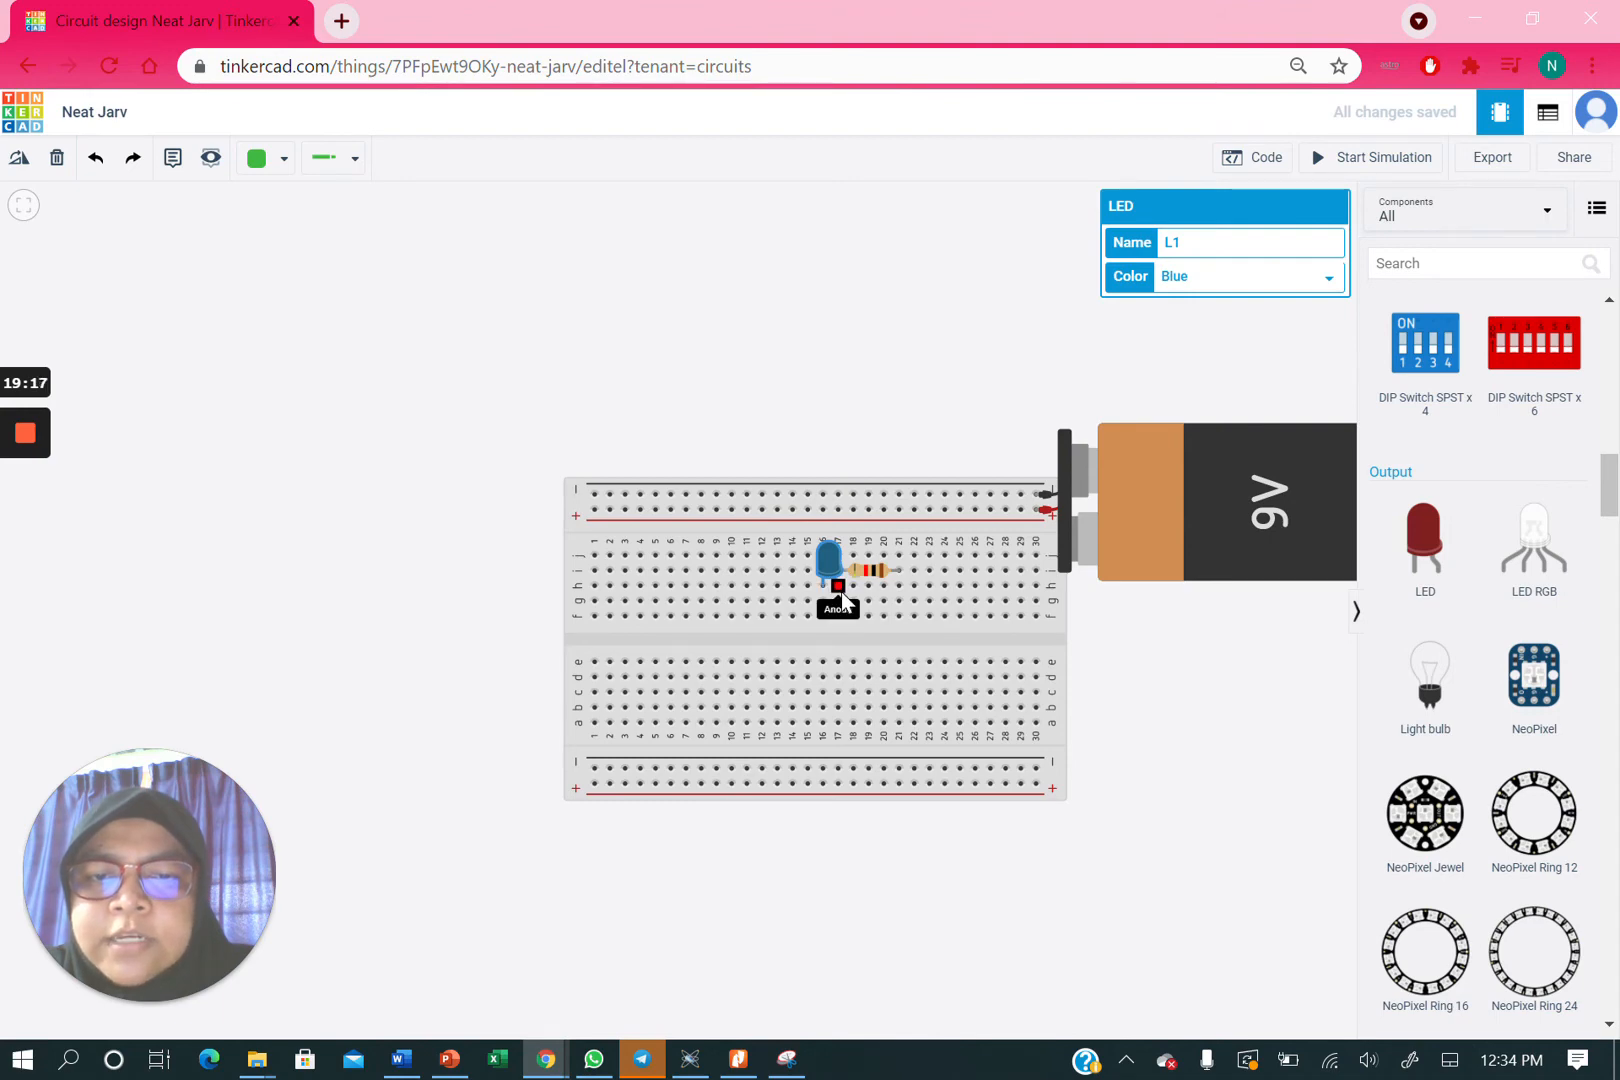
# - Wire the resistor's lead in column 21 to the upper positive rail and color that wire red
pyautogui.click(899, 571)
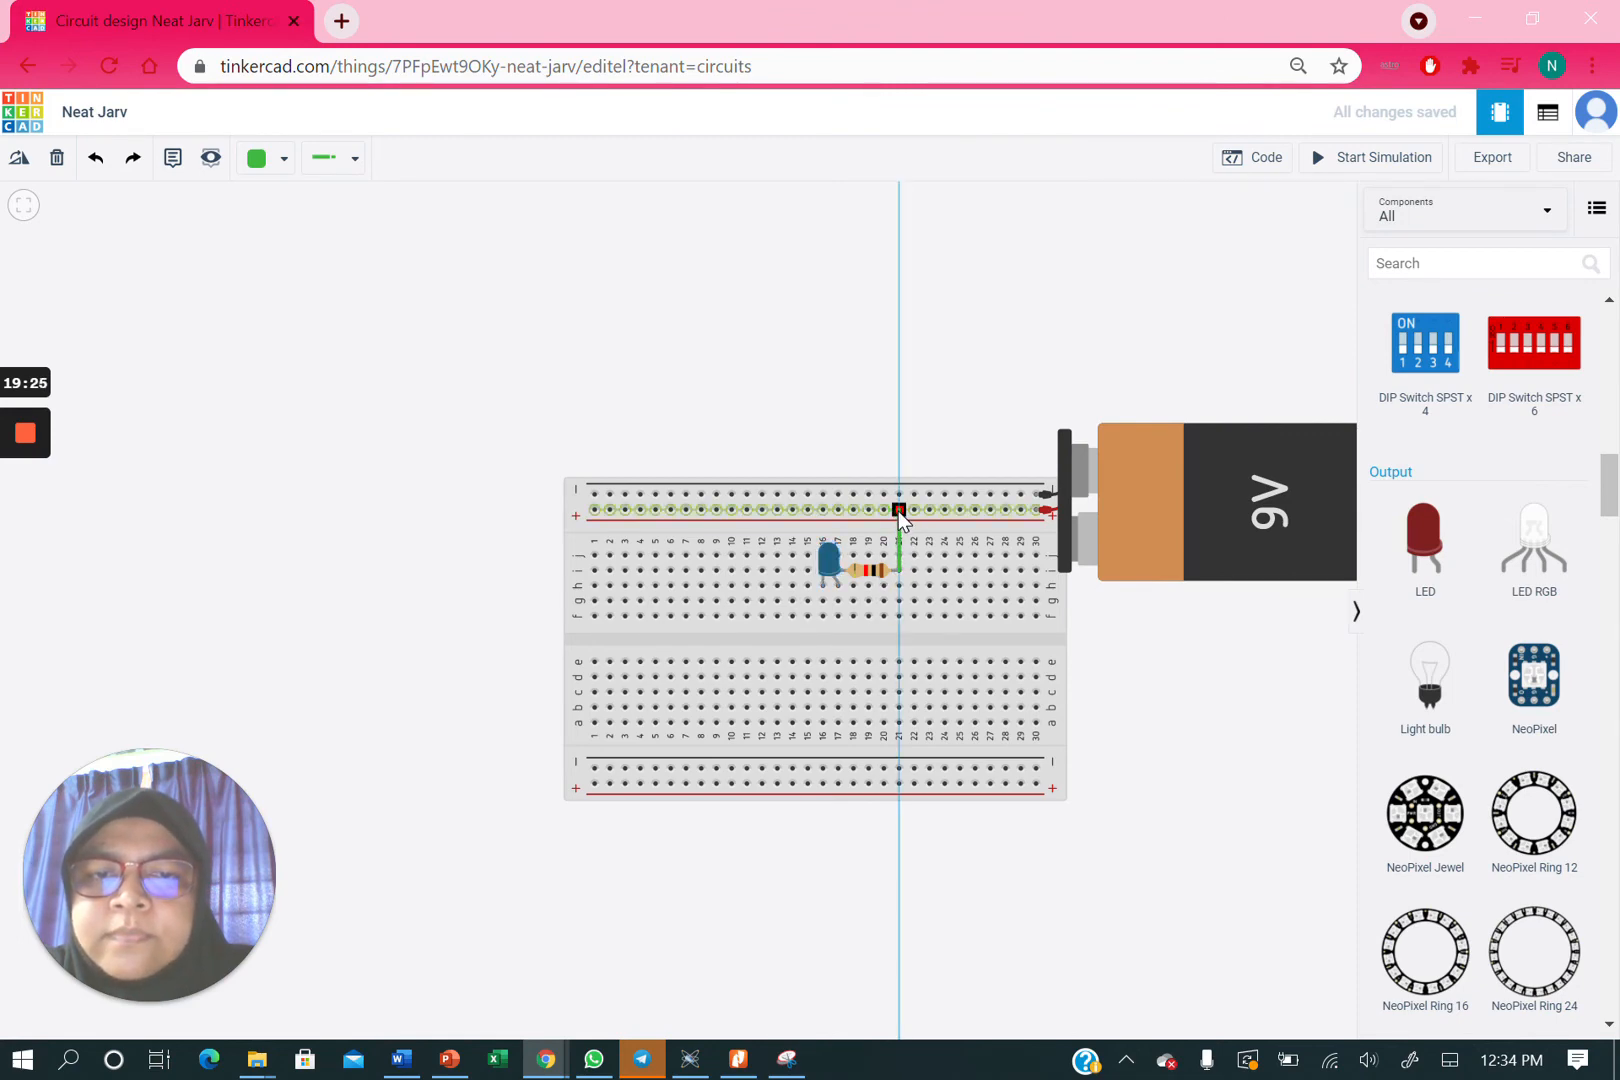
pyautogui.click(899, 511)
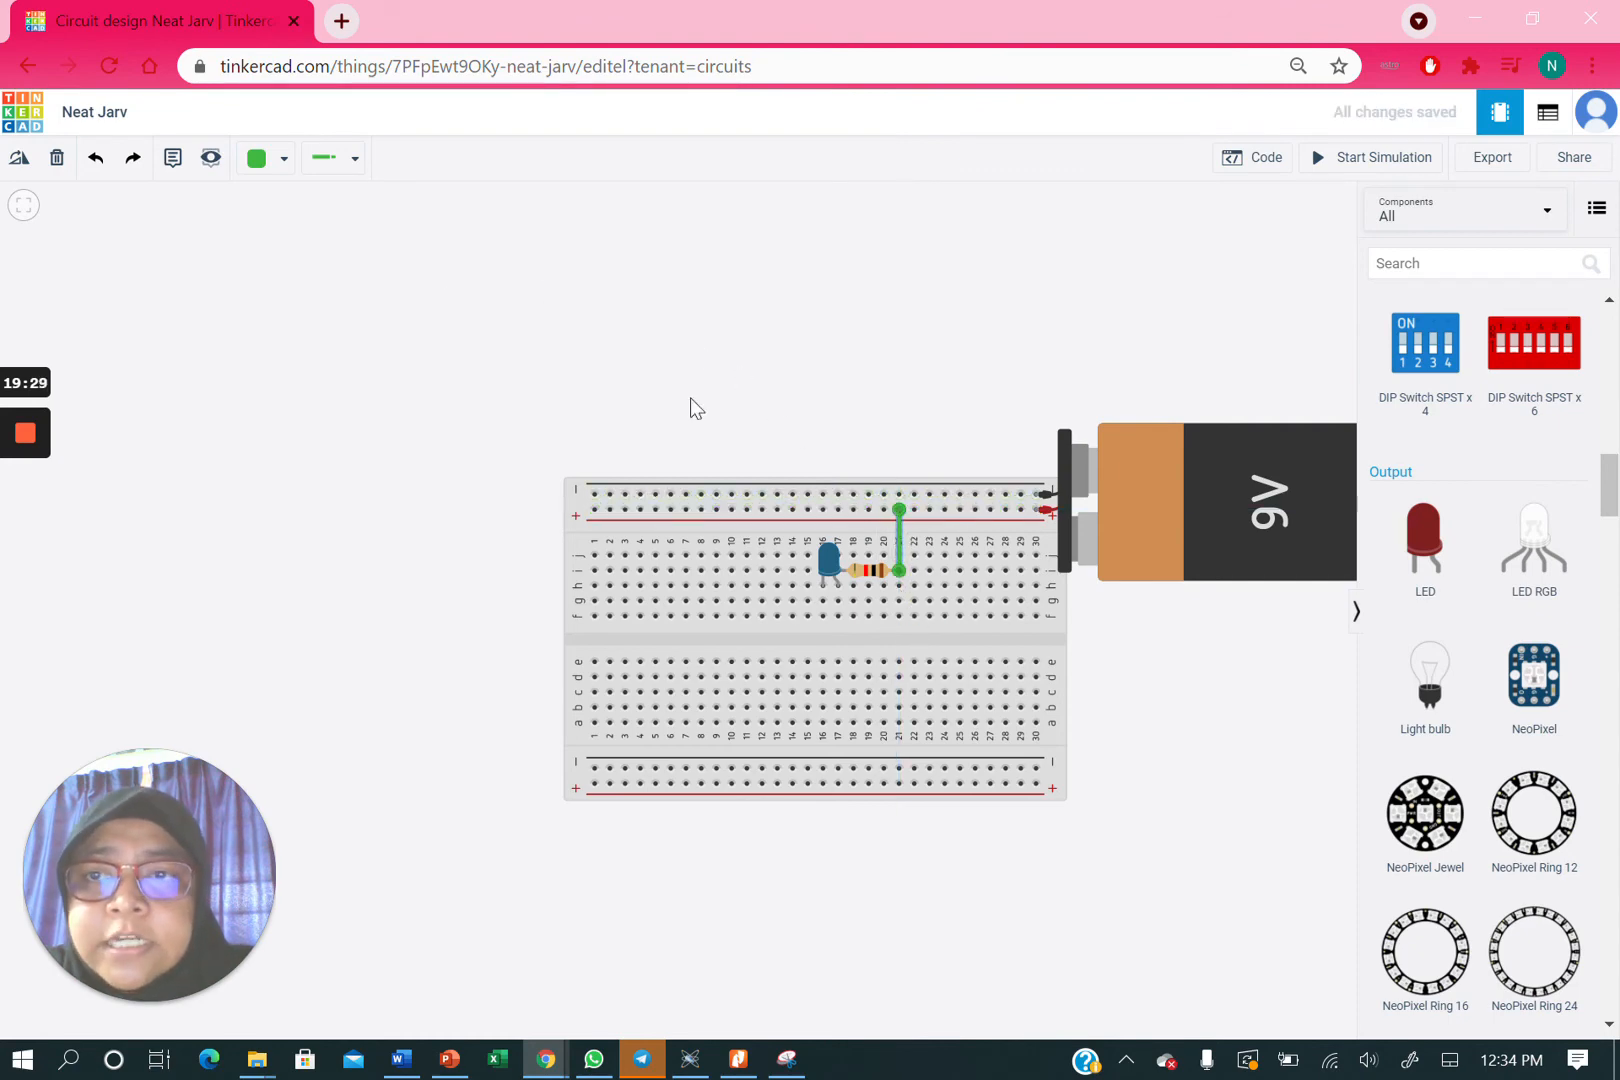
pyautogui.click(281, 165)
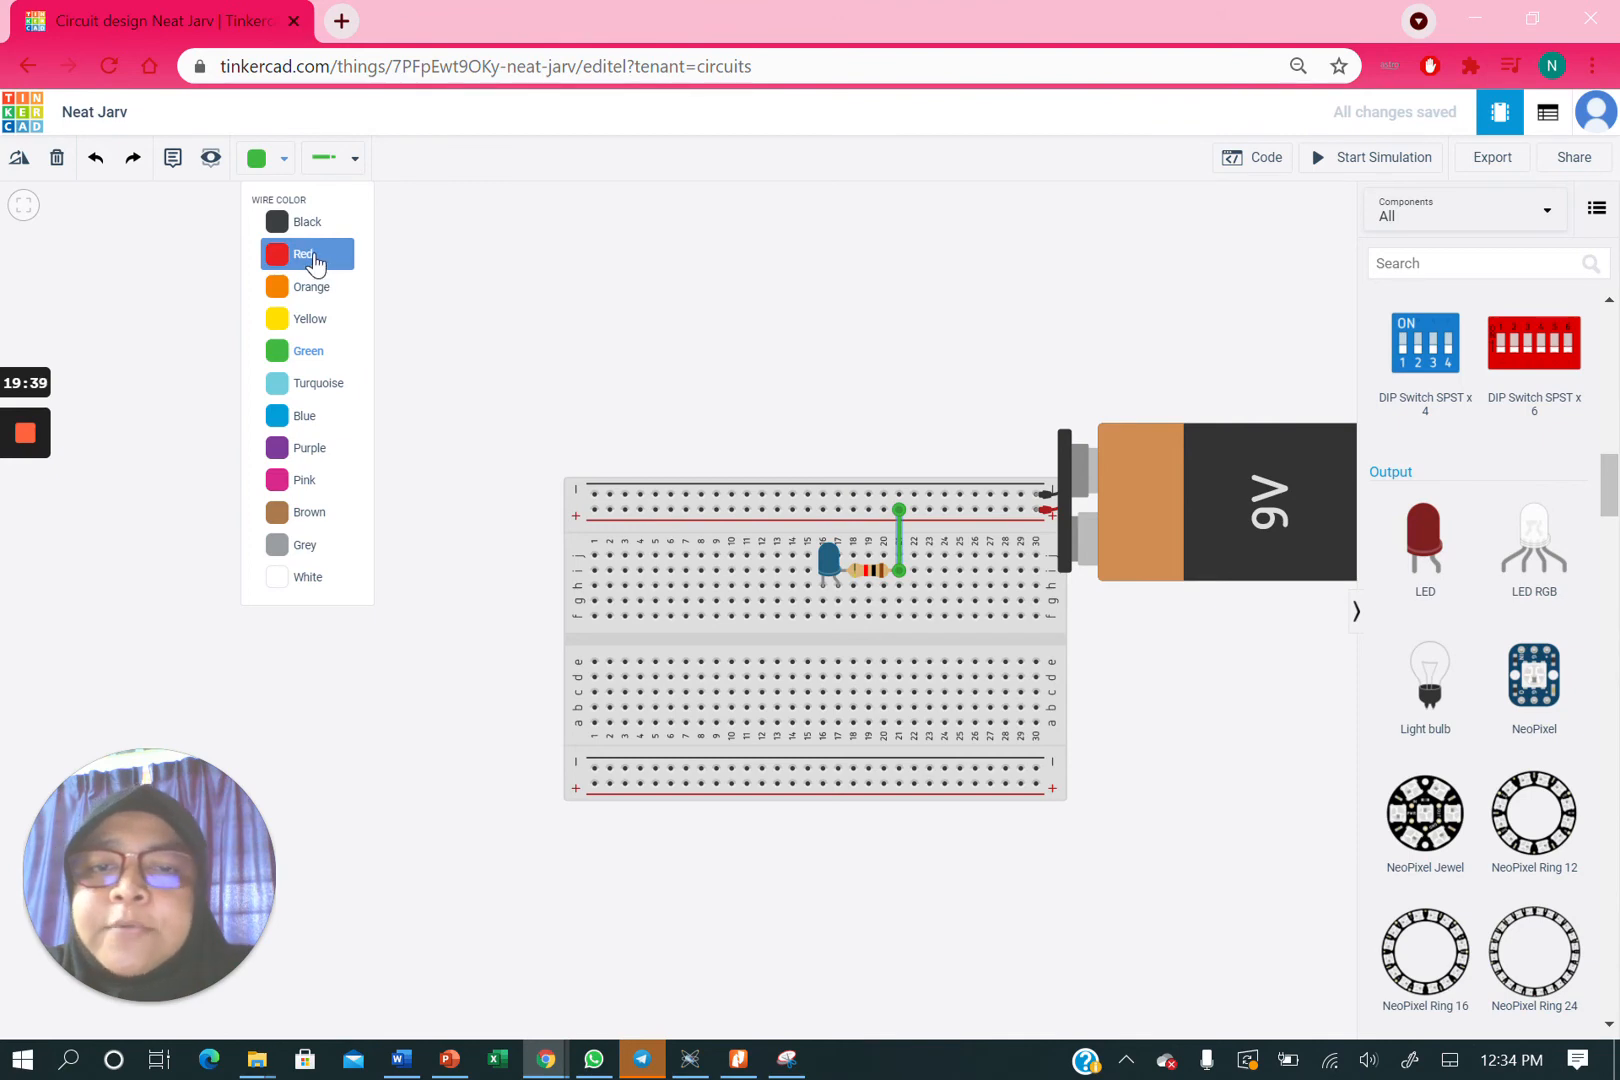
pyautogui.click(314, 260)
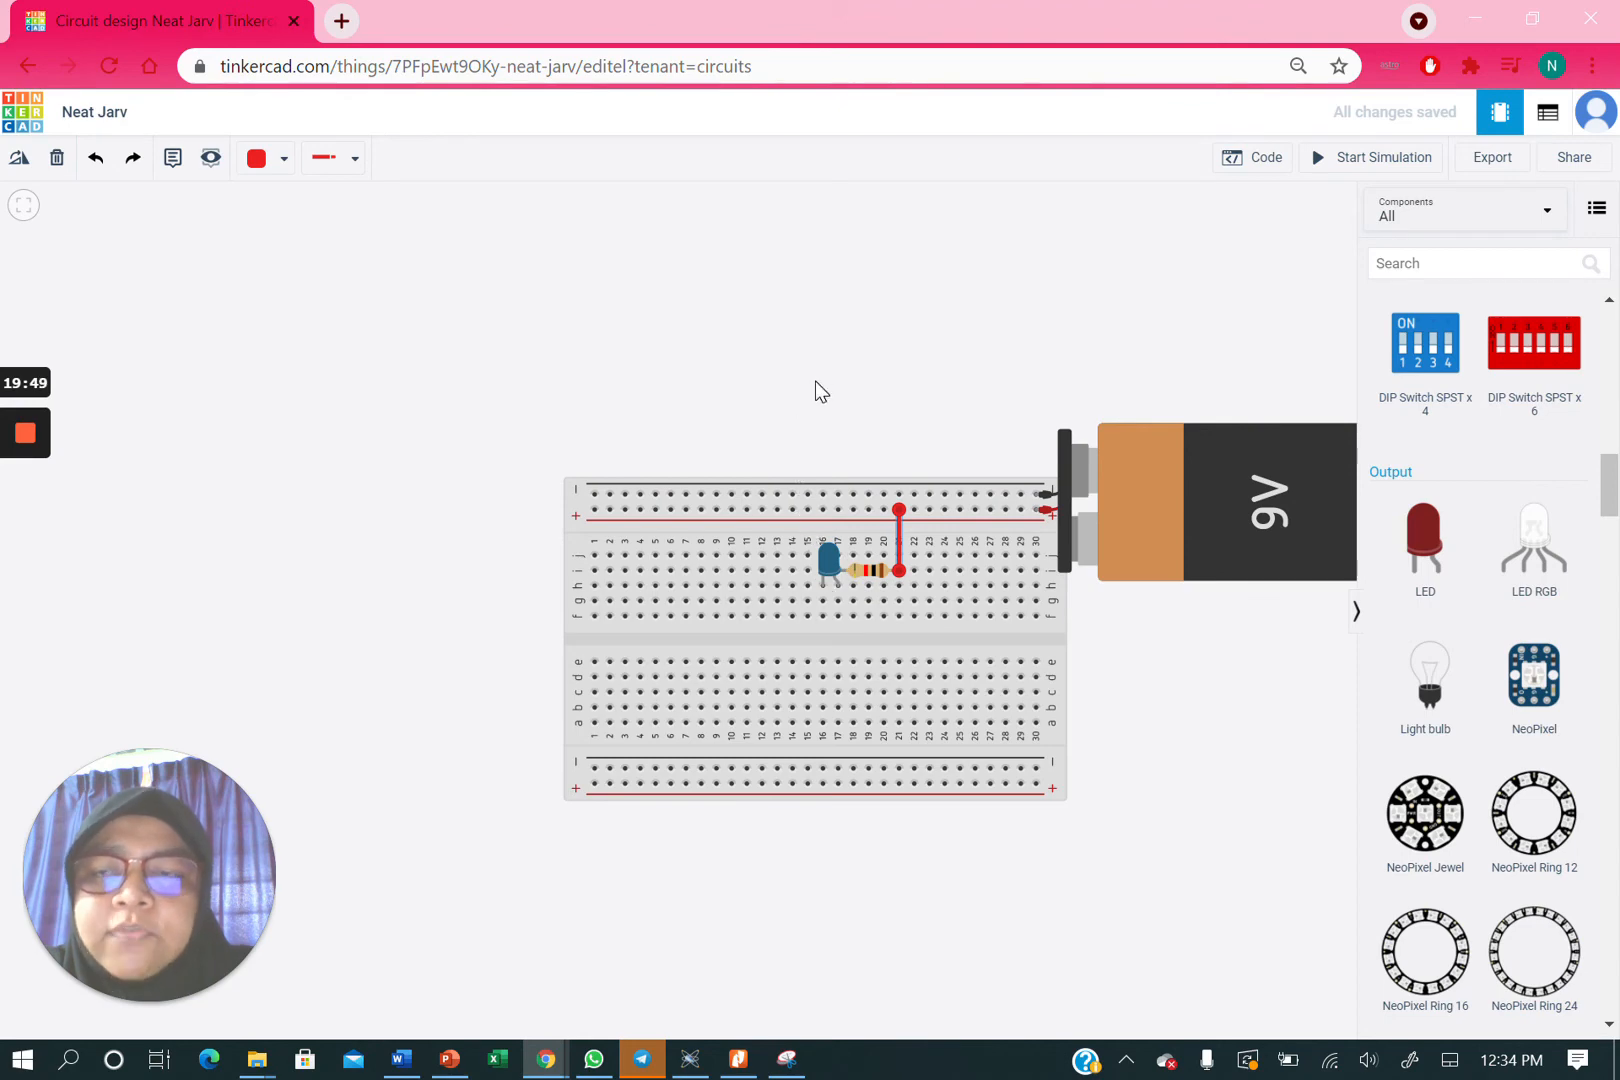
# - Set the wire color to black and wire the LED's cathode in column 16 to the upper negative rail
pyautogui.click(290, 167)
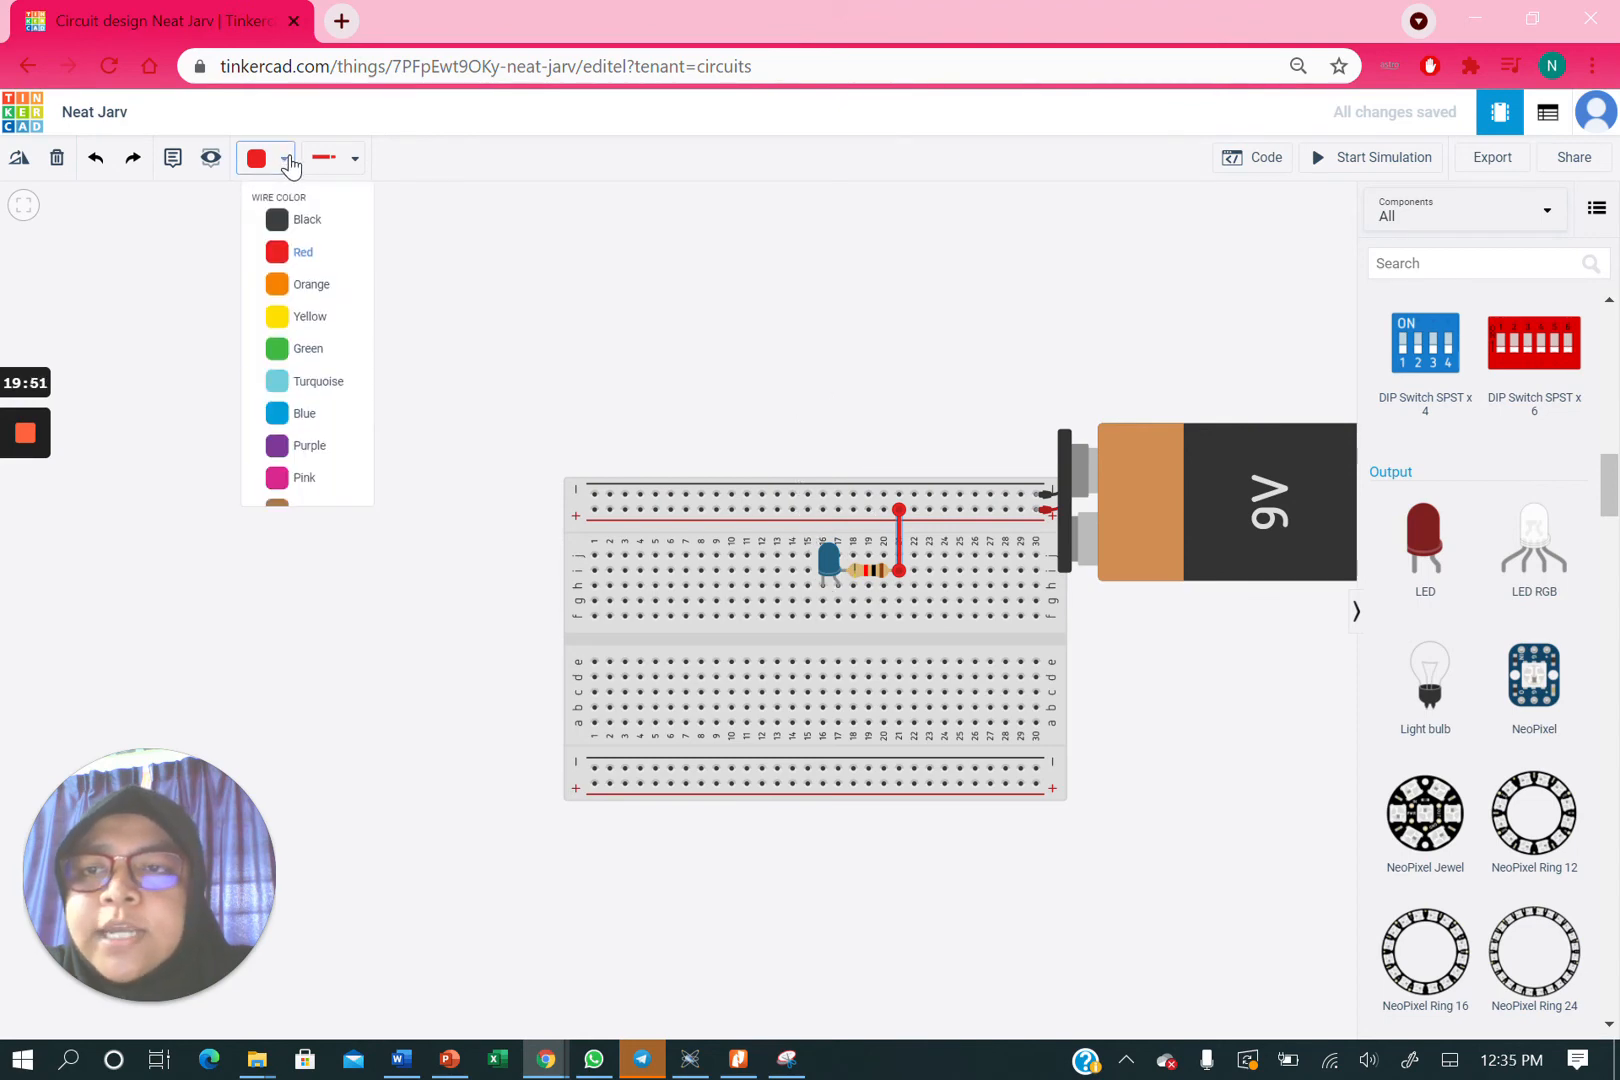
pyautogui.click(293, 222)
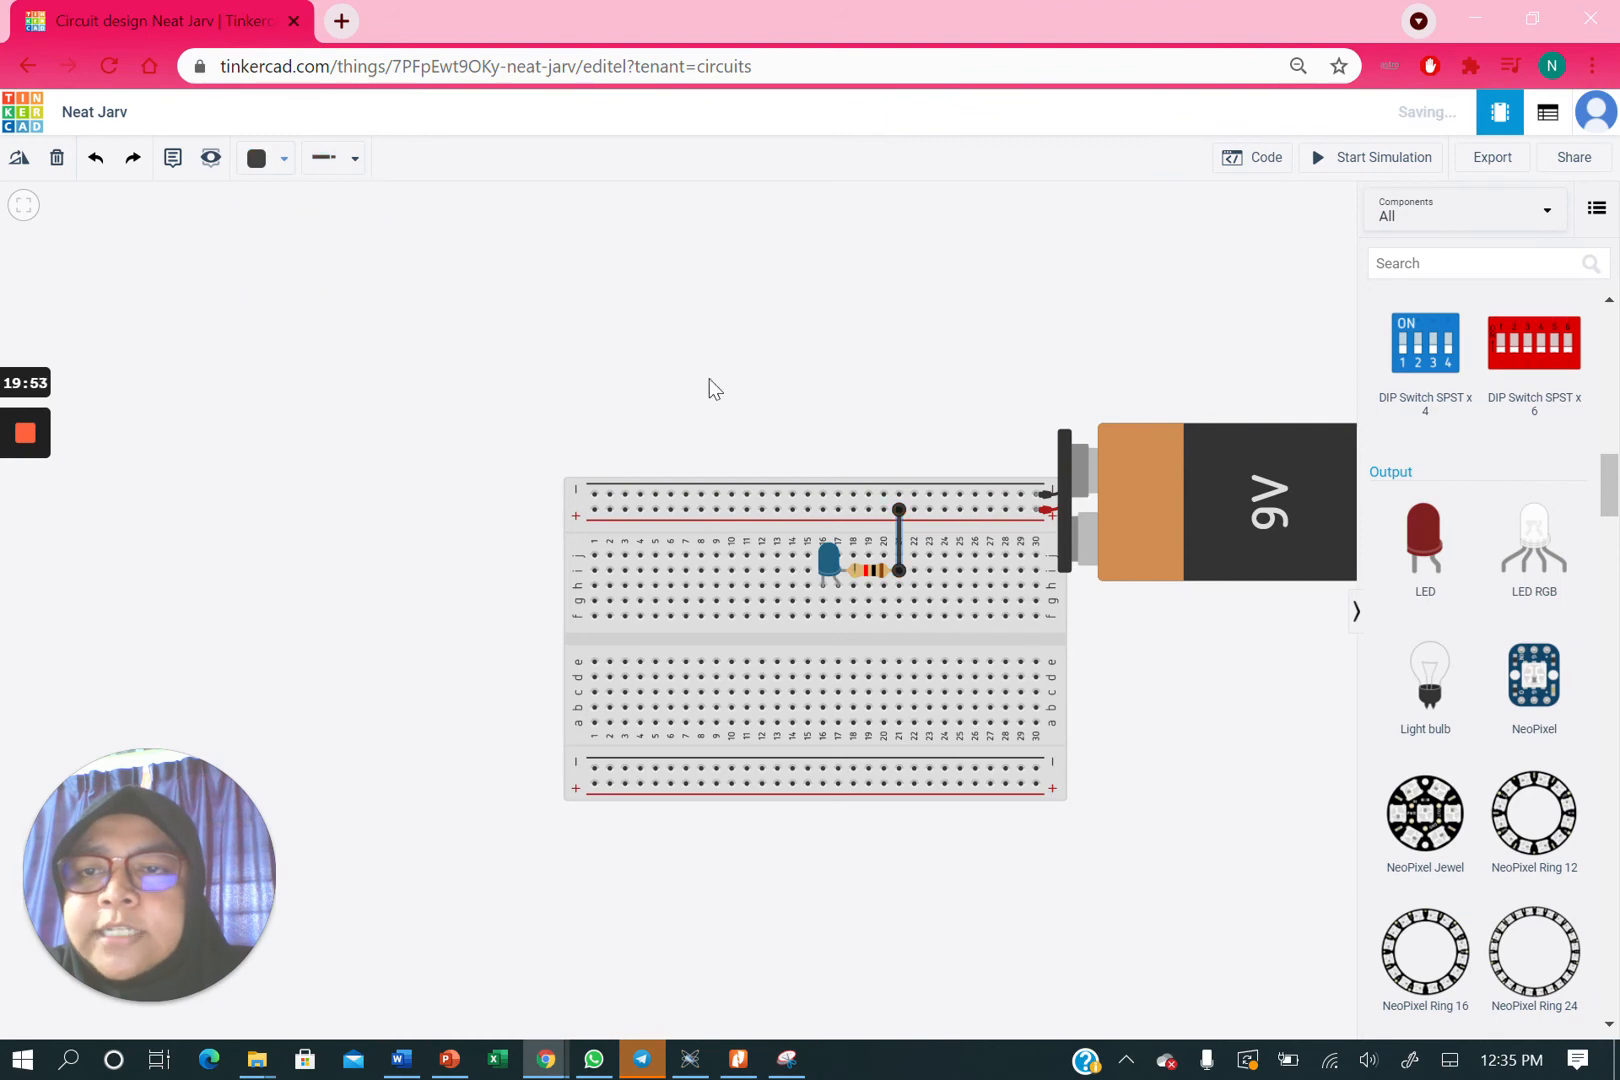
pyautogui.click(822, 588)
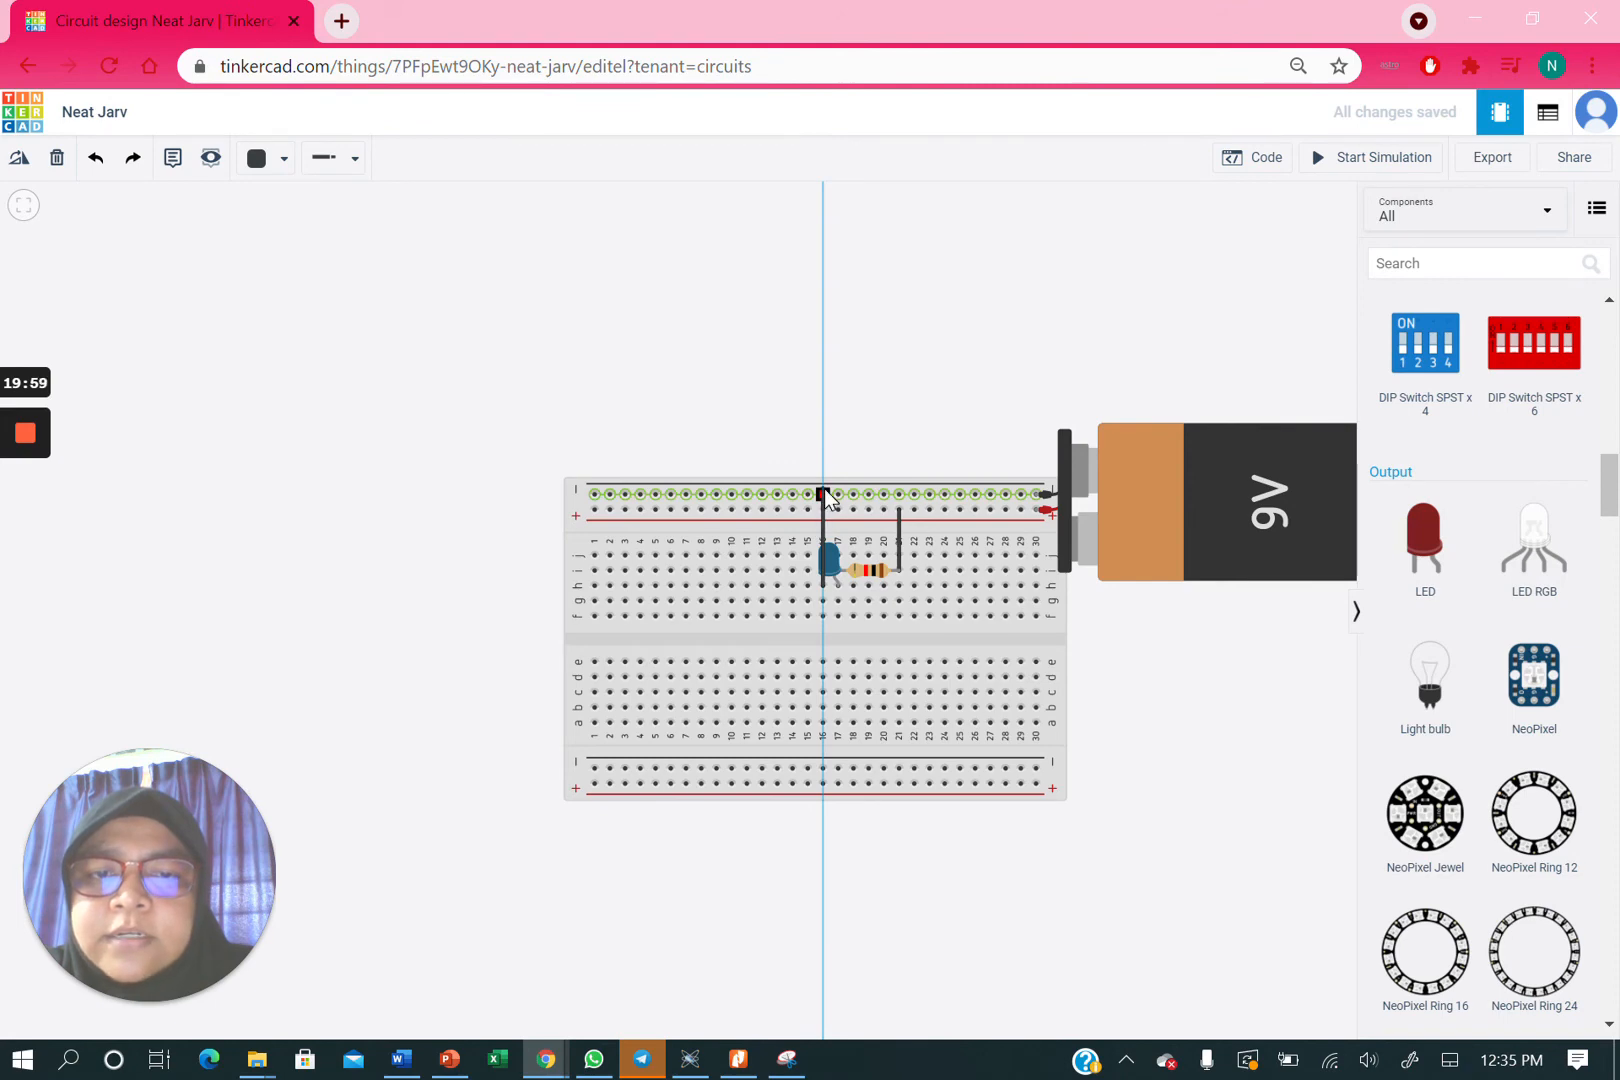
pyautogui.click(832, 474)
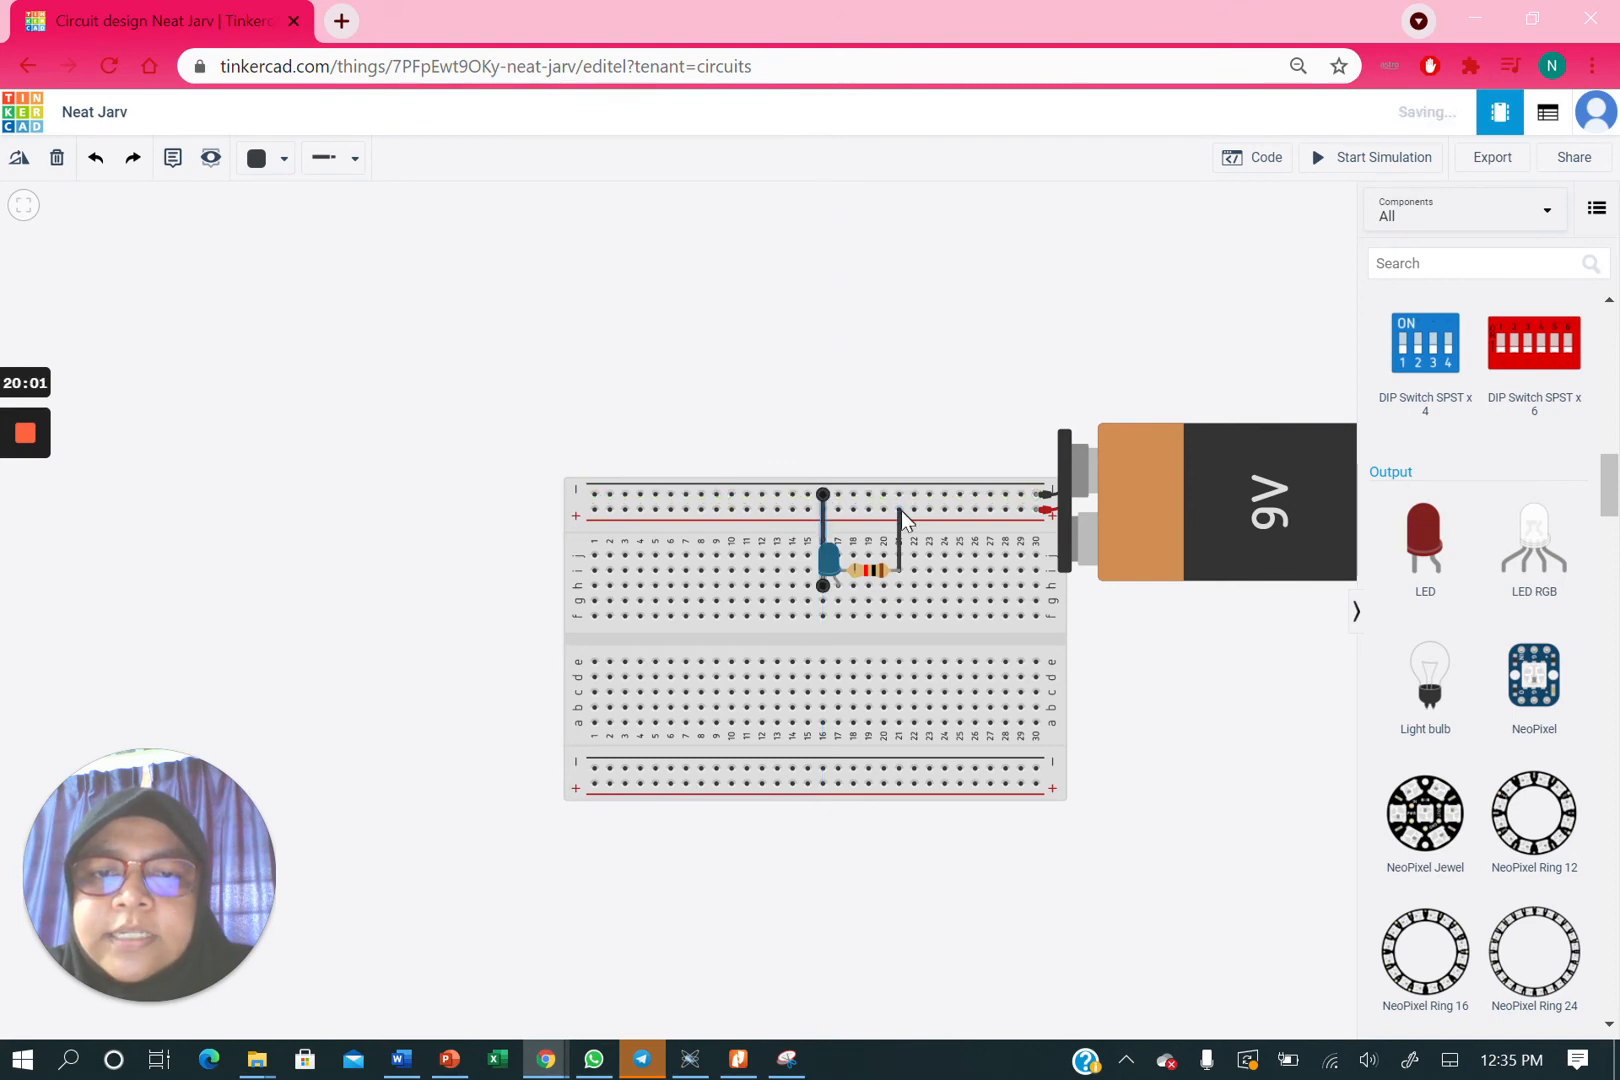
# - Color the wire between the resistor's column 21 lead and the upper positive rail red
pyautogui.click(900, 537)
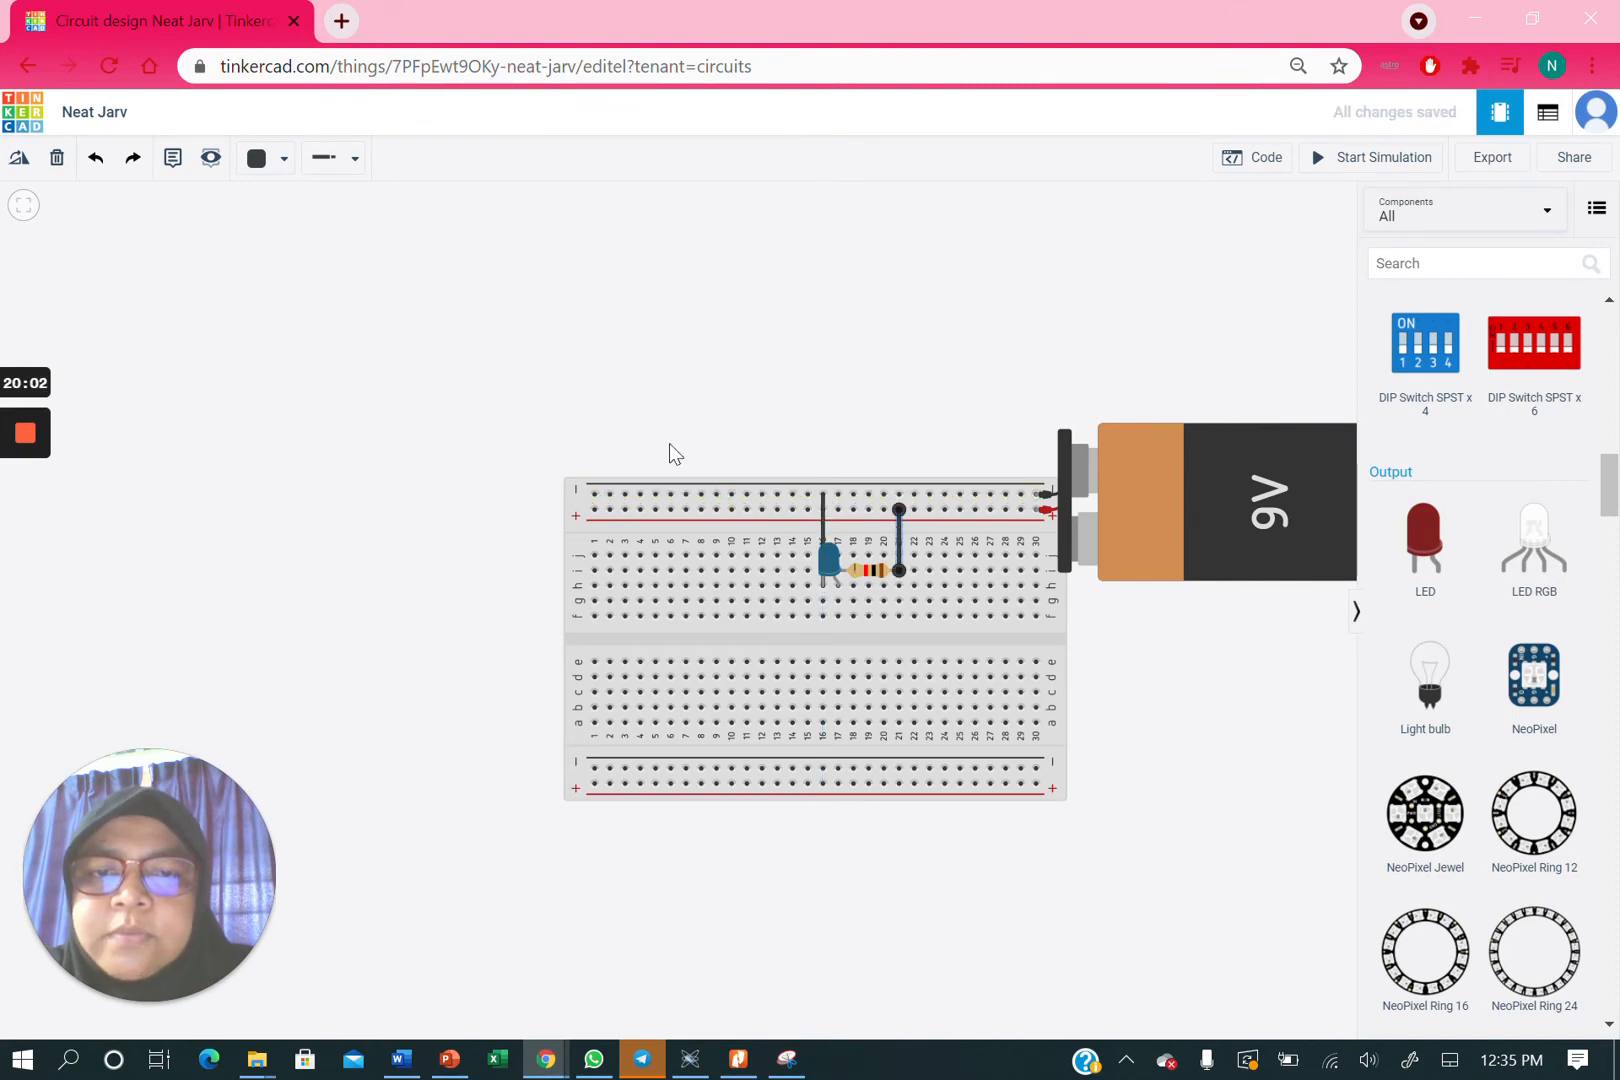
pyautogui.click(286, 166)
pyautogui.click(305, 256)
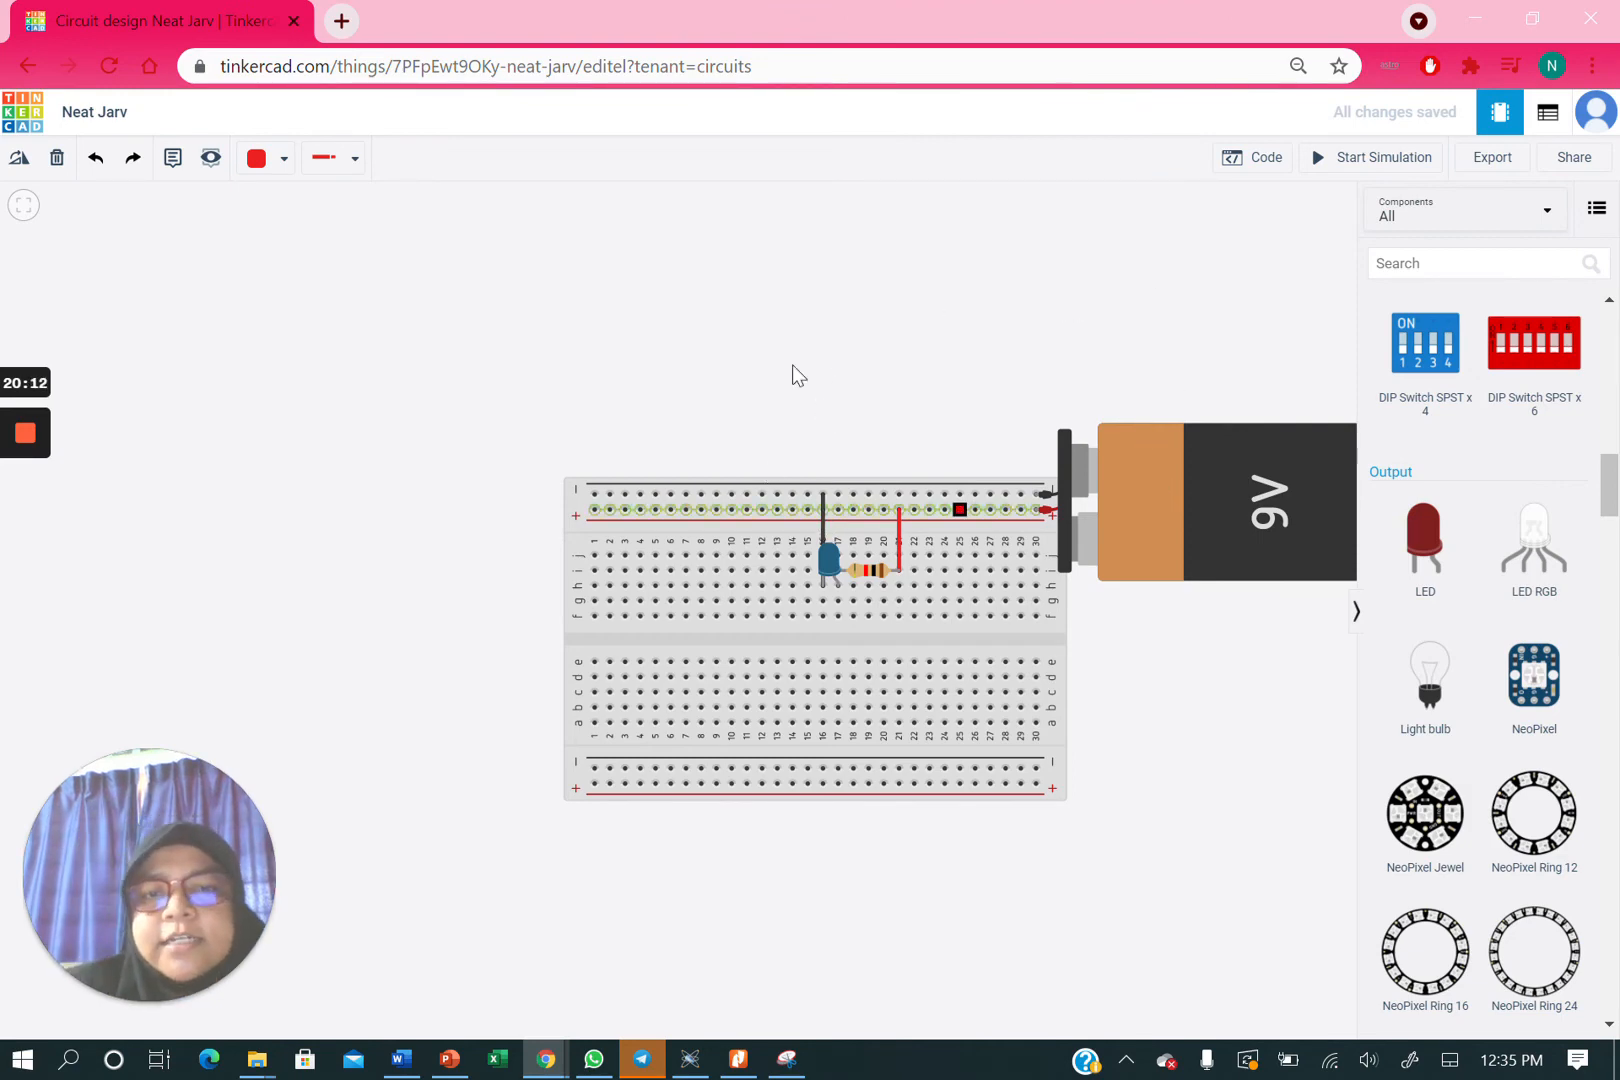
# - Run the simulation to check that the blue LED lights, and stop it
pyautogui.moveTo(1201, 799); pyautogui.dragTo(273, 309)
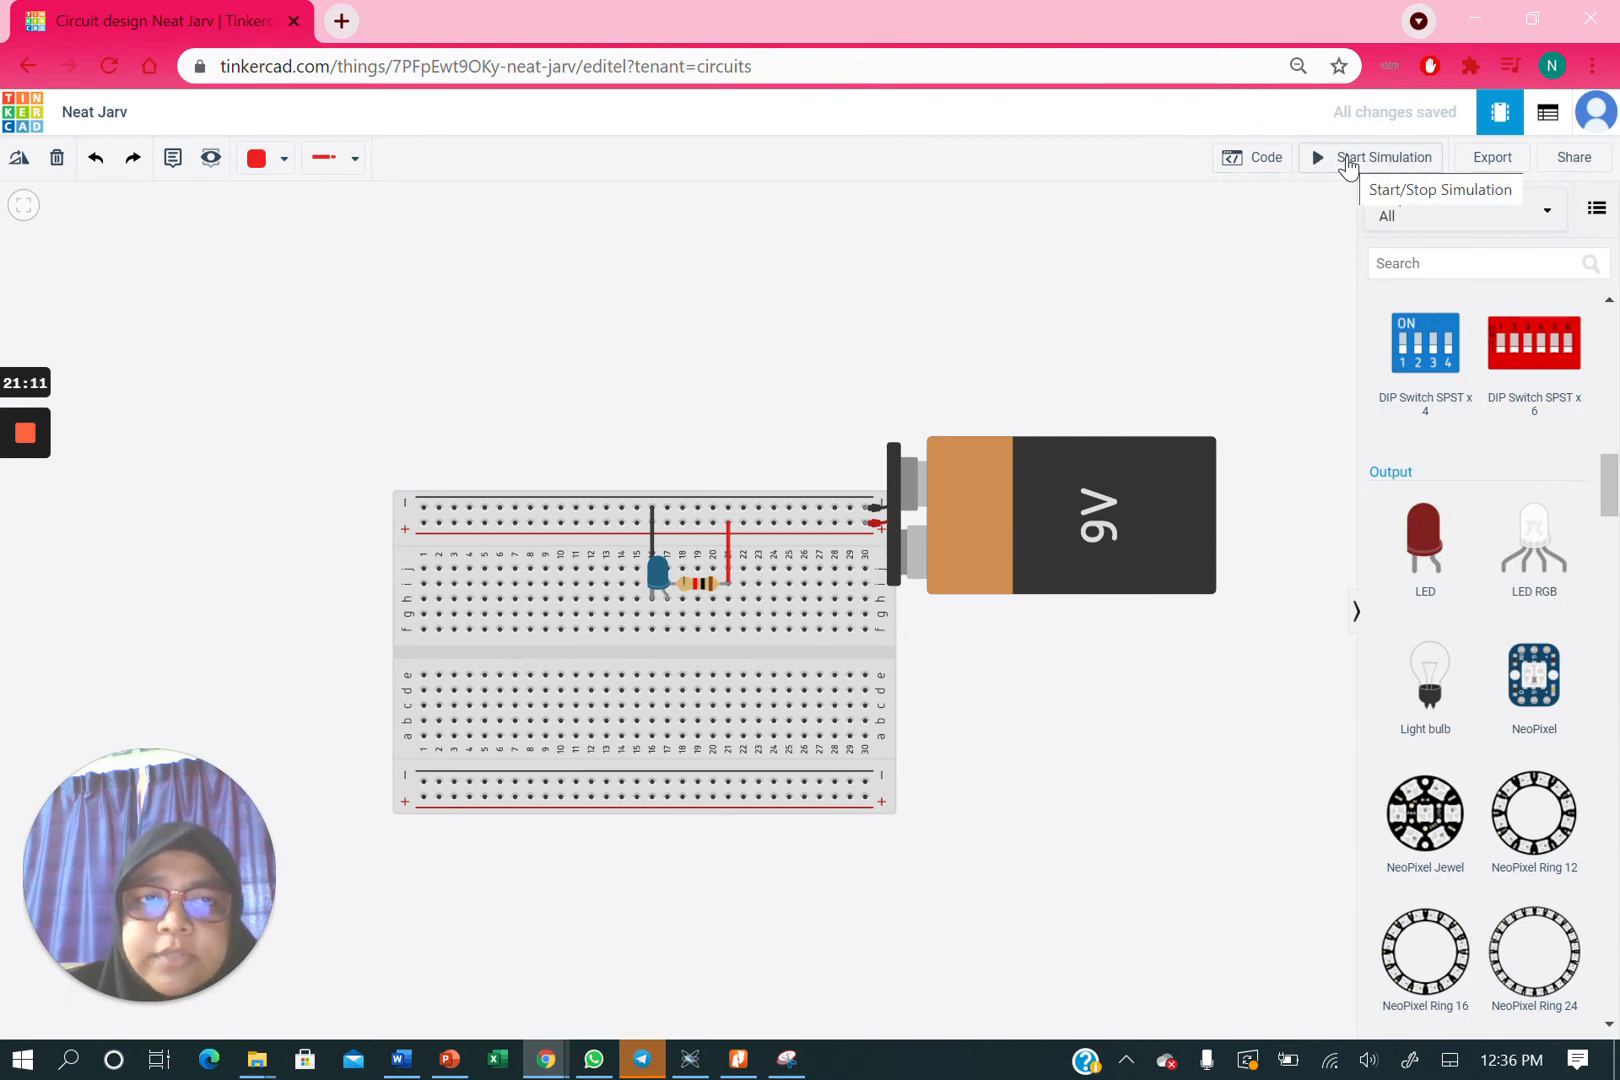
pyautogui.click(1348, 160)
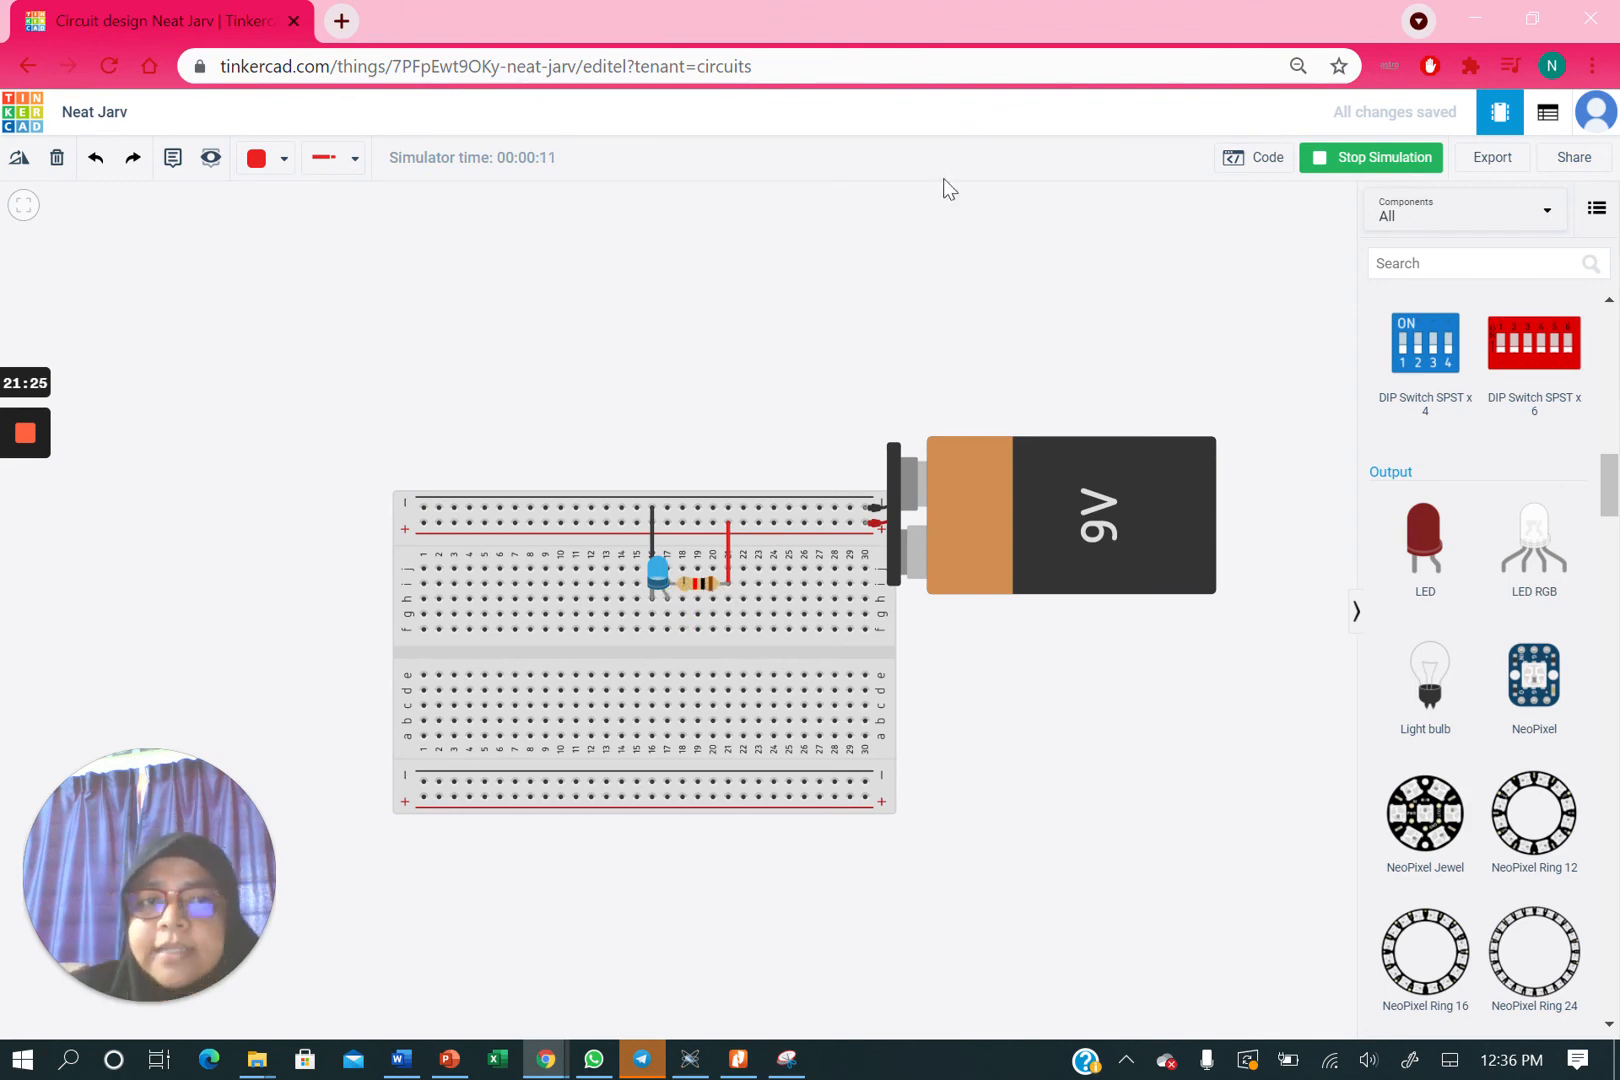
pyautogui.click(1350, 168)
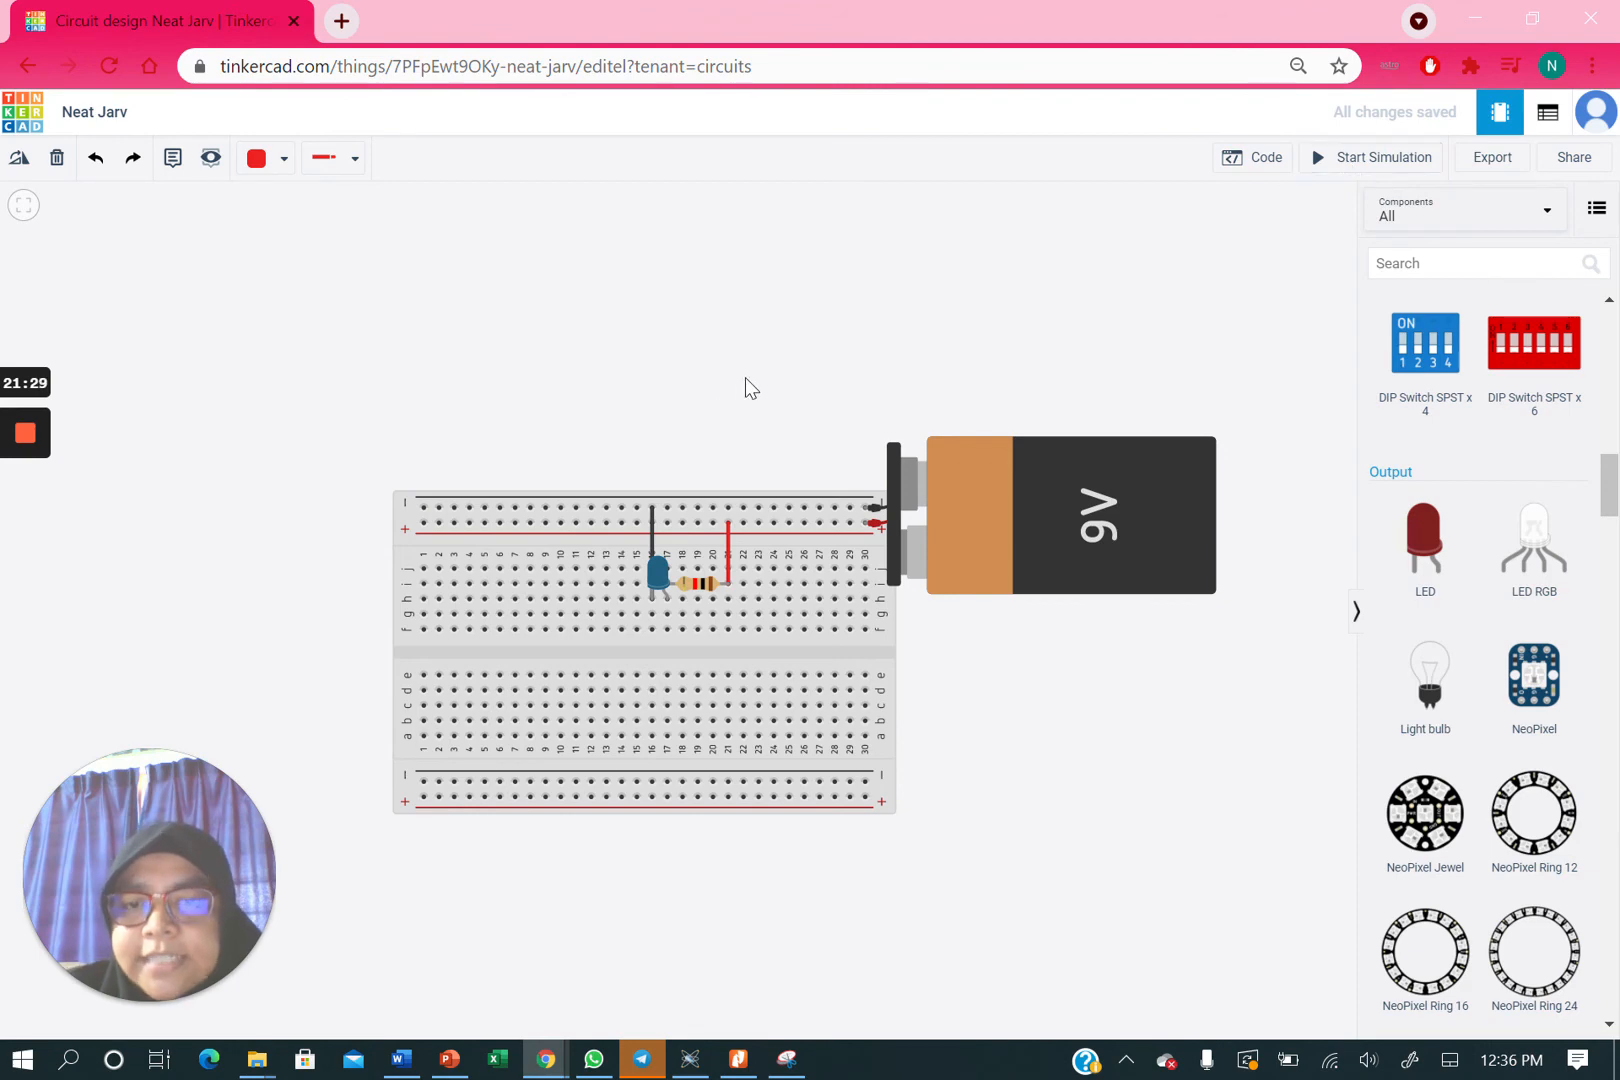
# - Set the resistor's resistance to 1 Ω
pyautogui.click(706, 590)
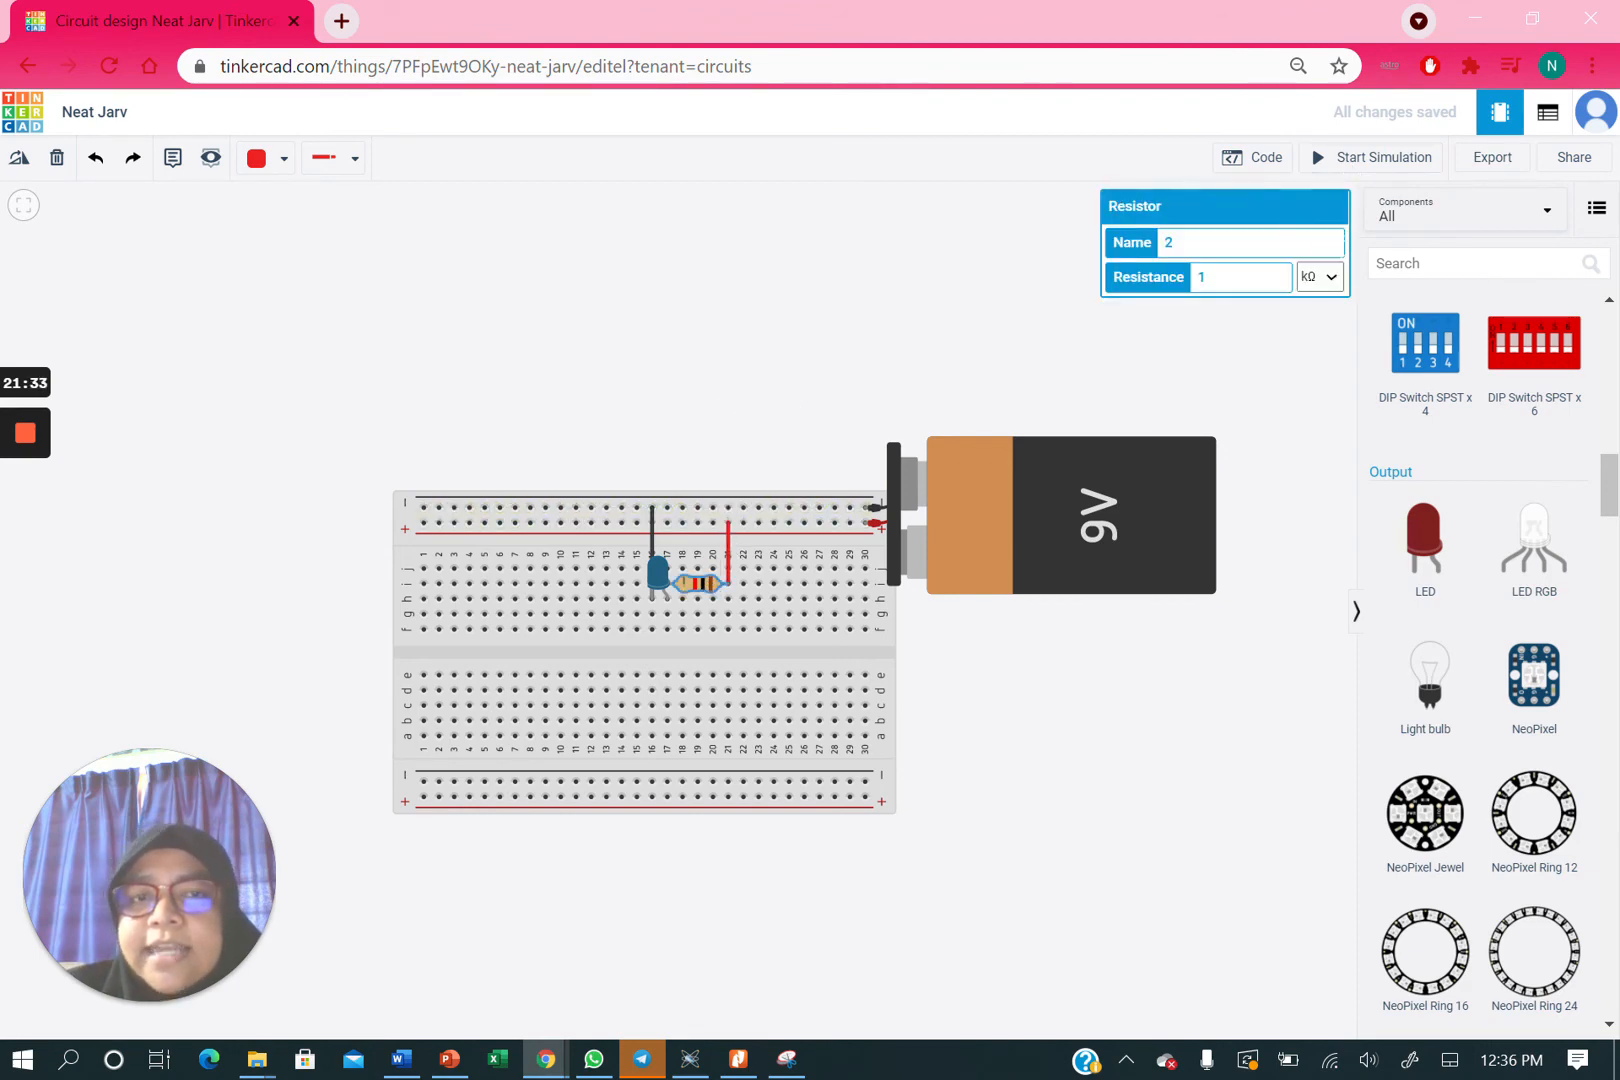
pyautogui.click(1314, 282)
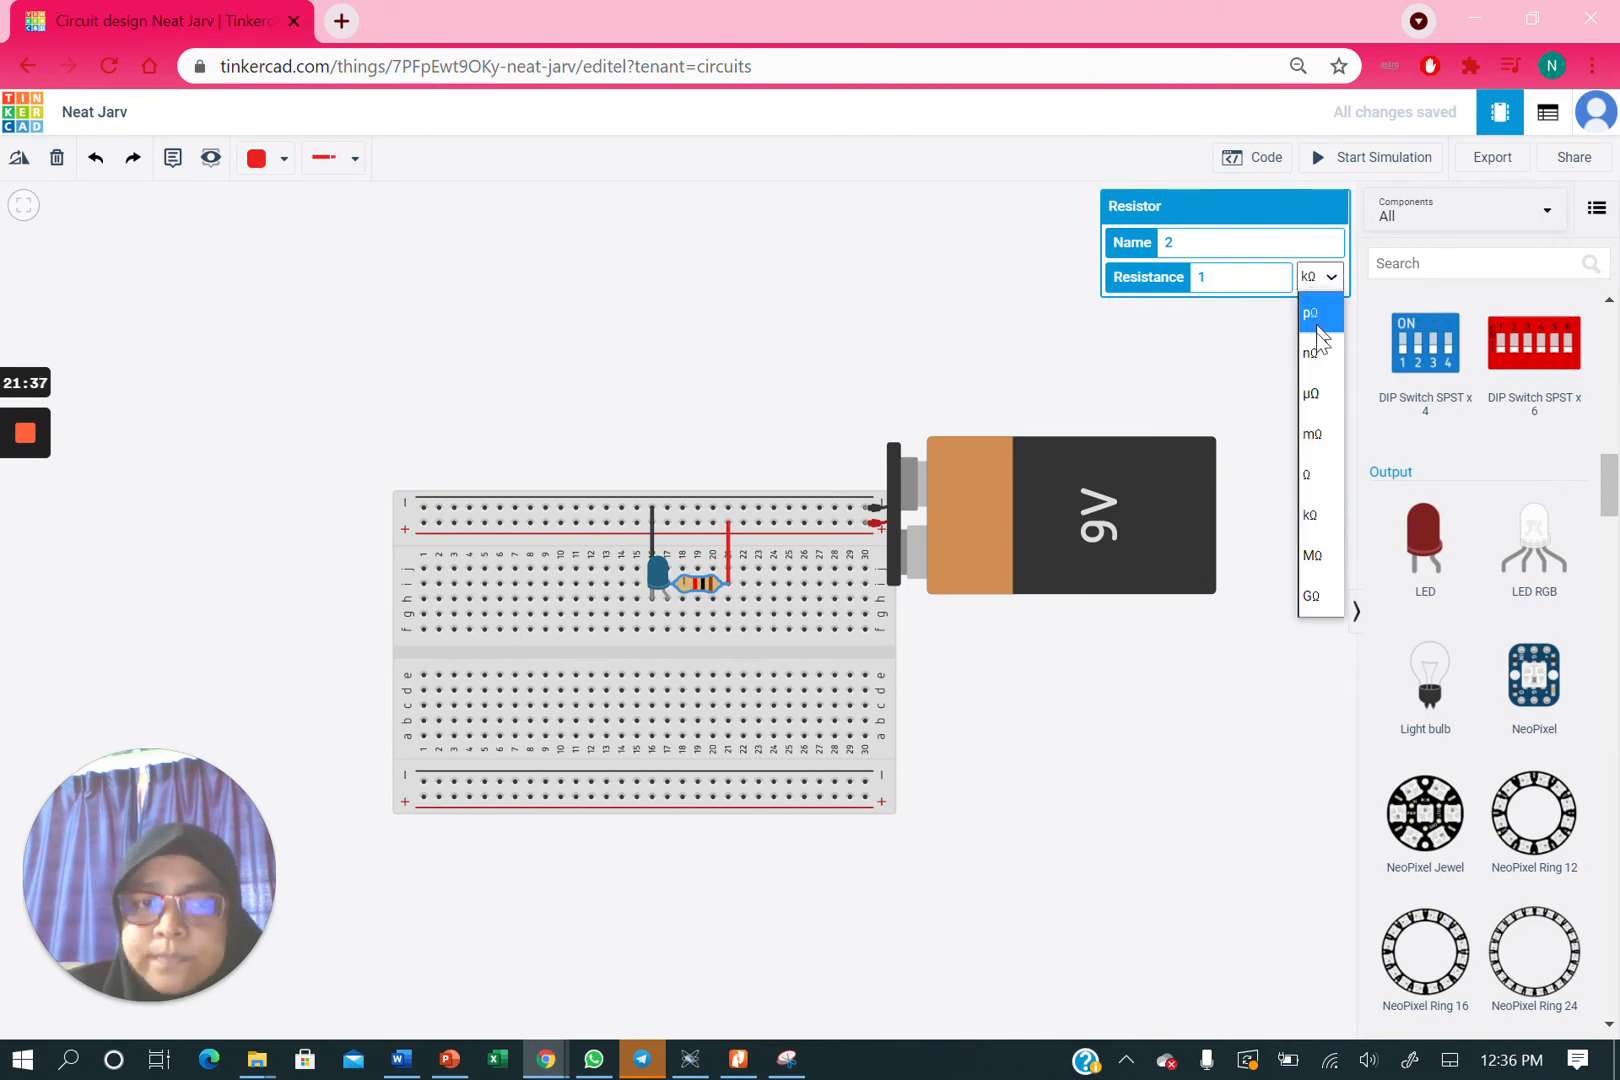
pyautogui.click(1320, 474)
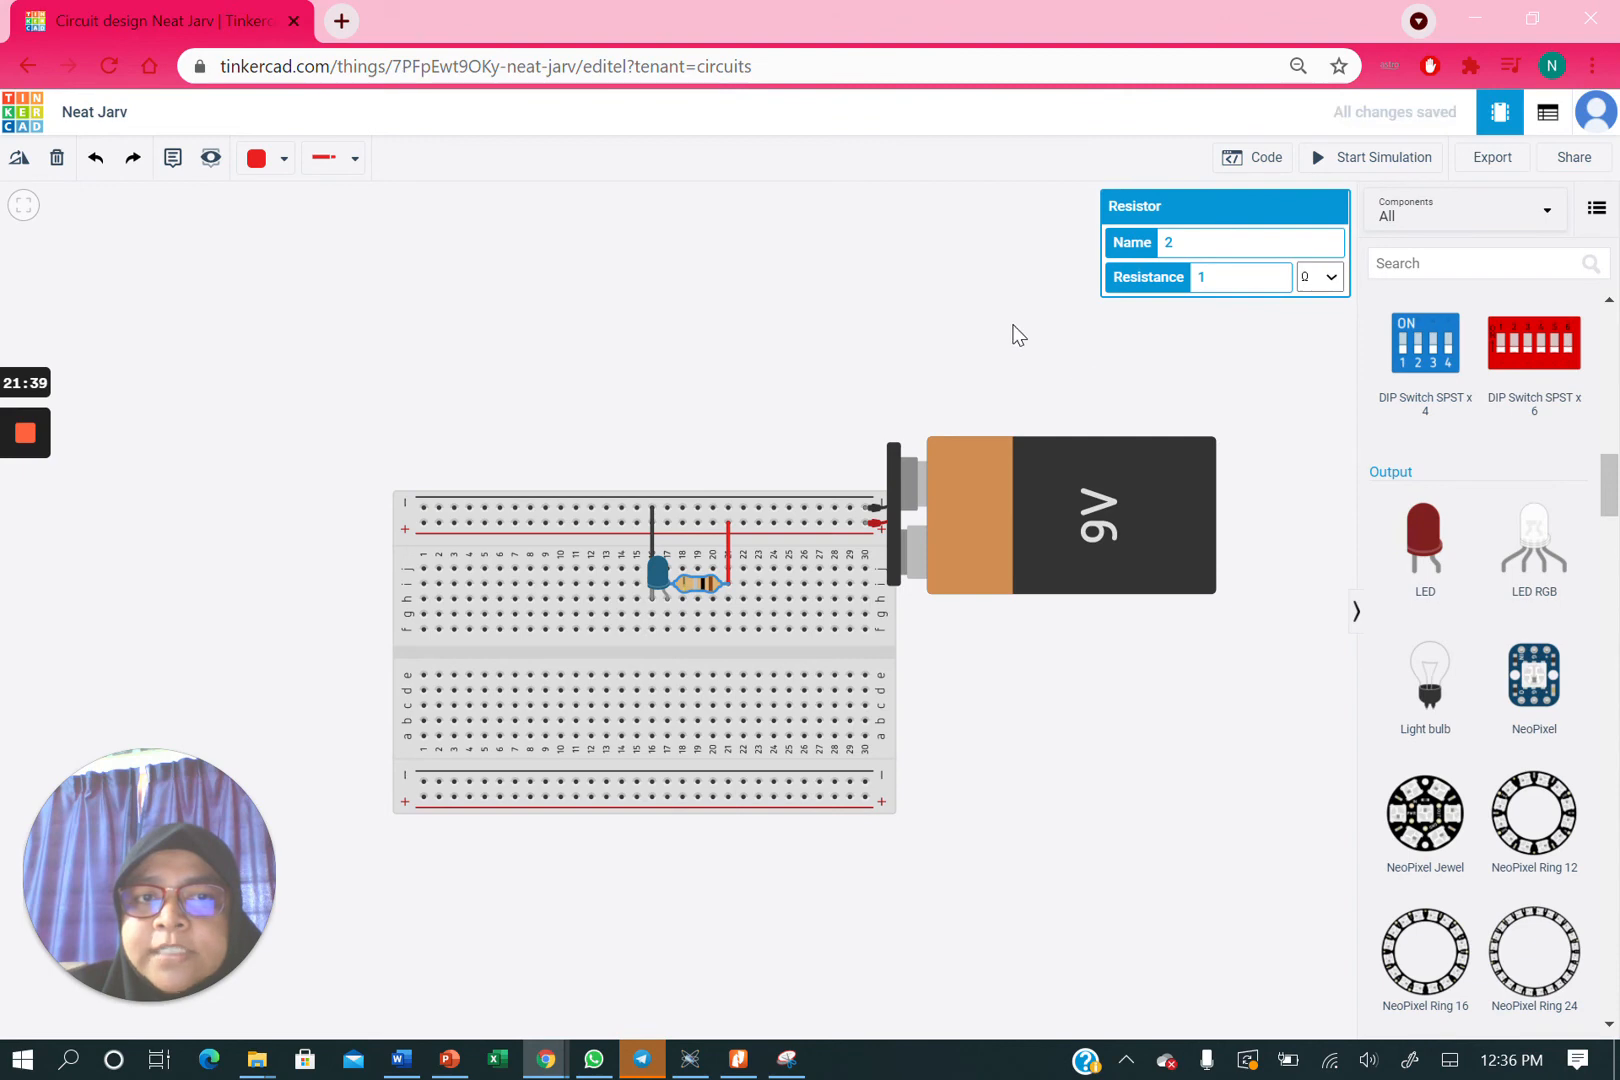
pyautogui.click(1015, 333)
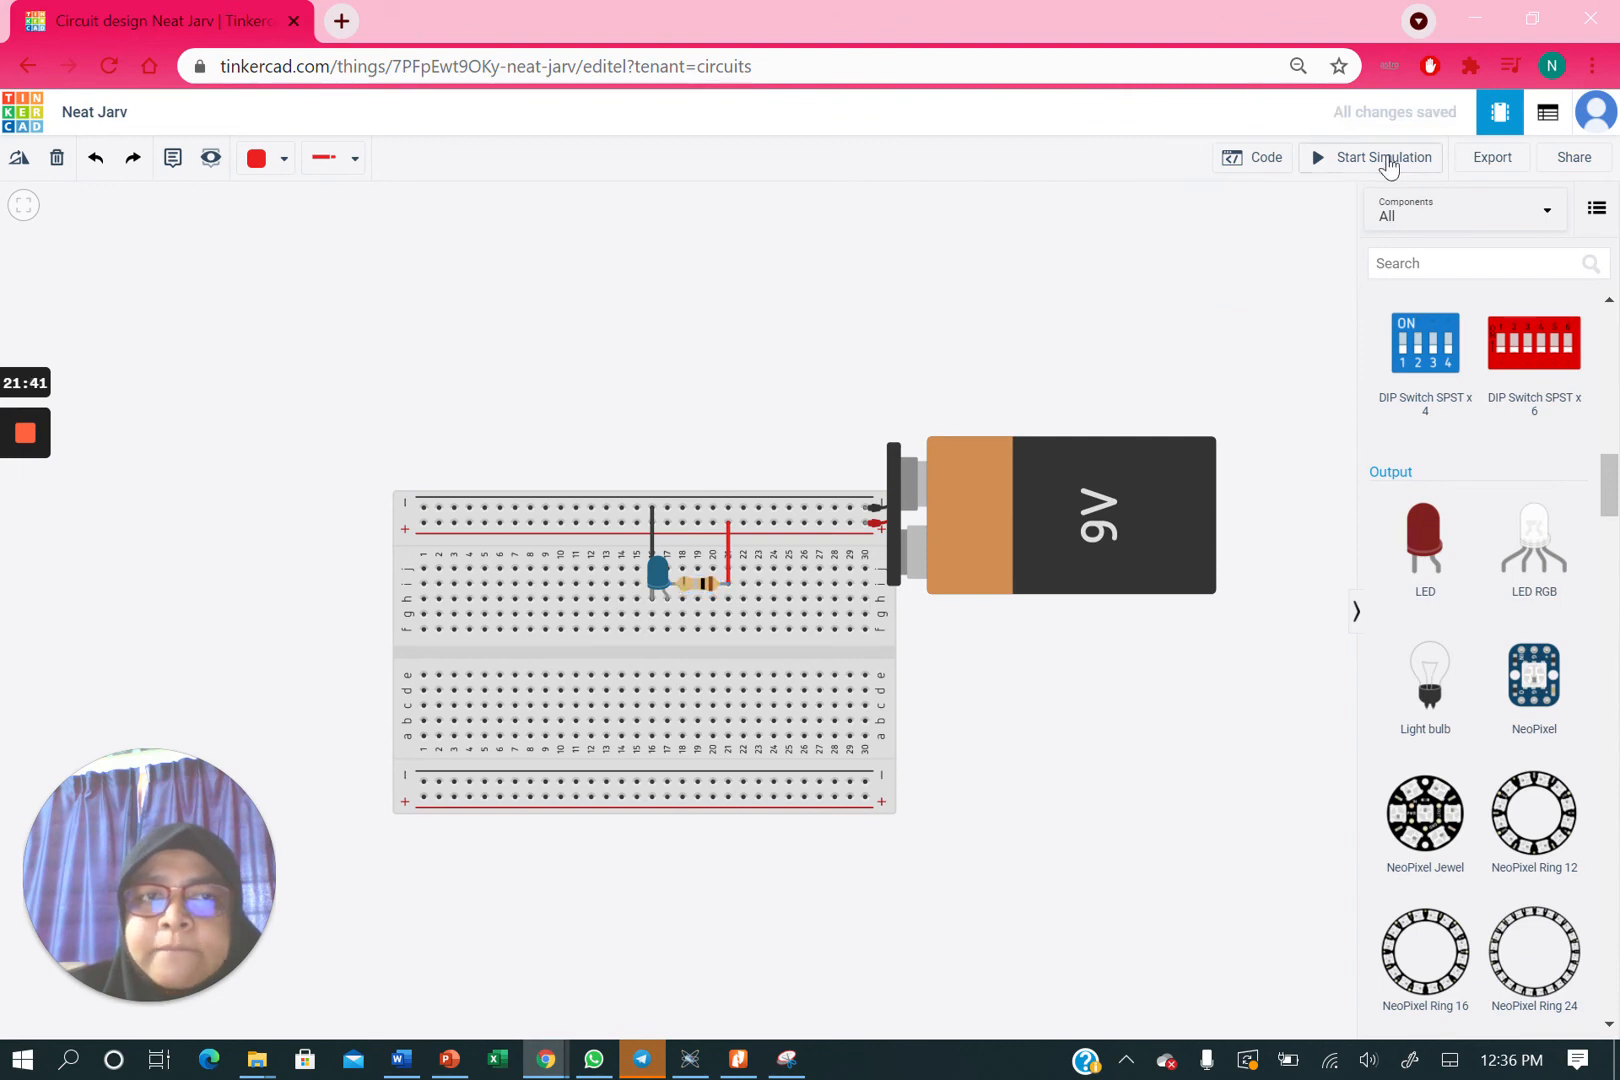
# - Simulate the circuit with the low resistance, inspect the LED's condition, and stop the simulation
pyautogui.click(1385, 160)
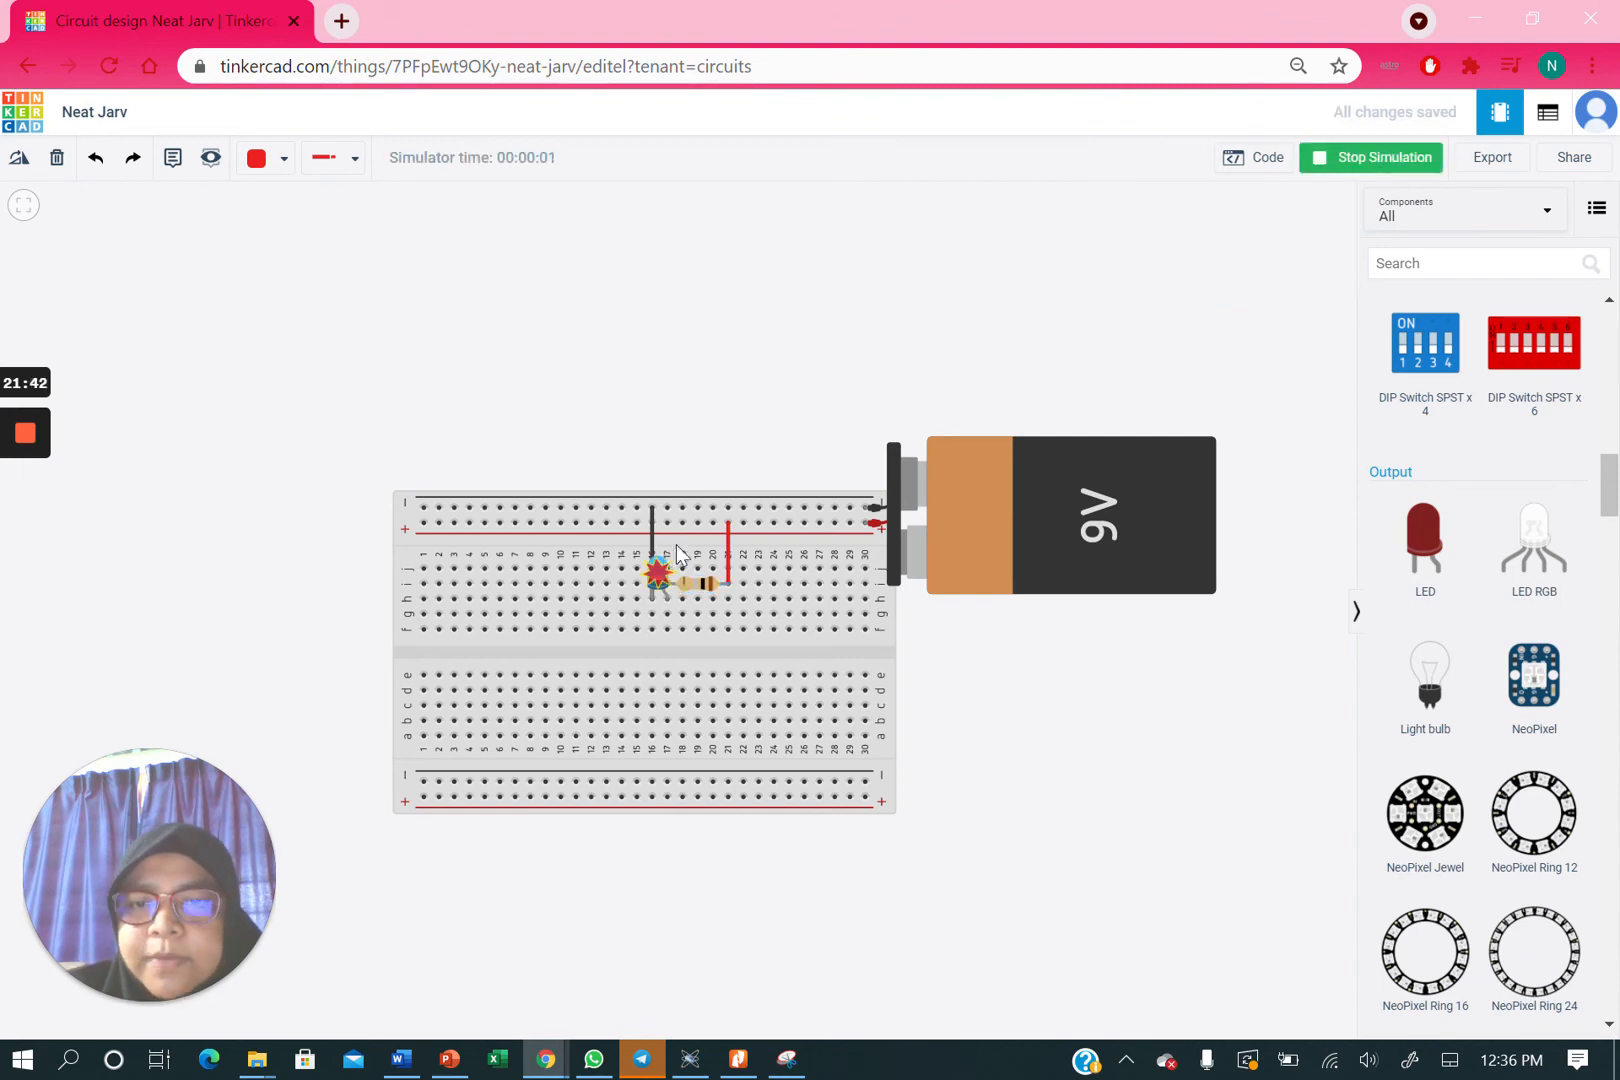
pyautogui.moveTo(659, 567)
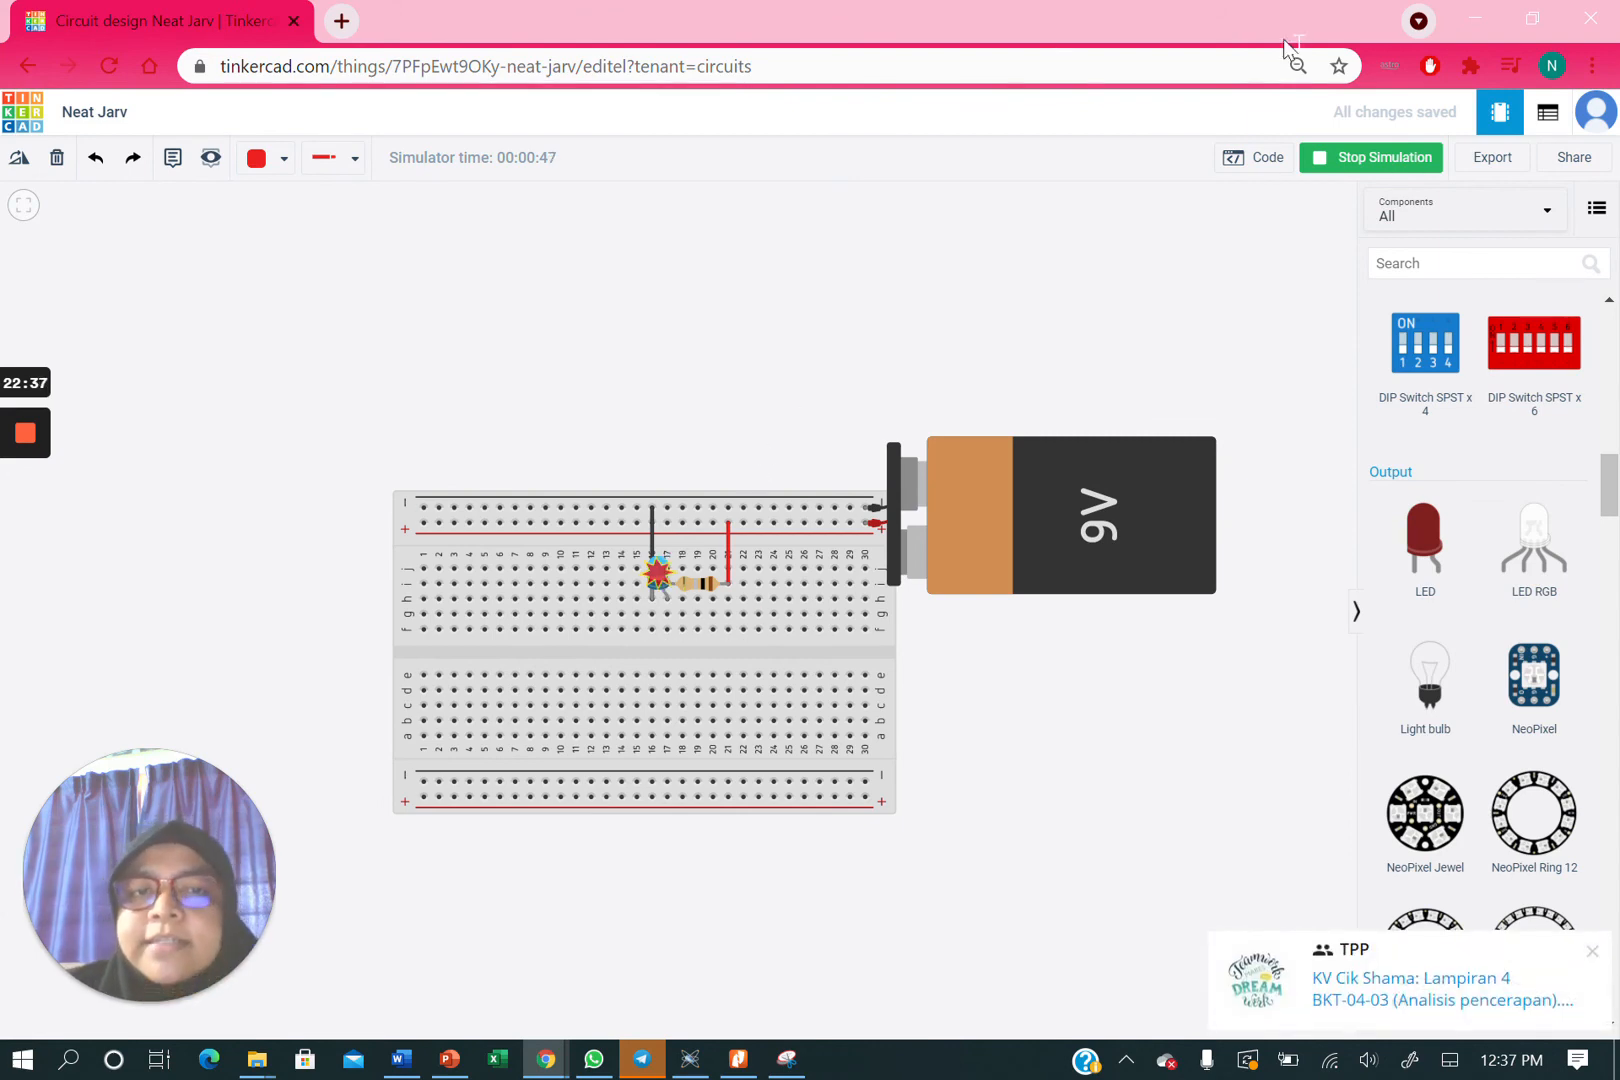
pyautogui.click(1398, 158)
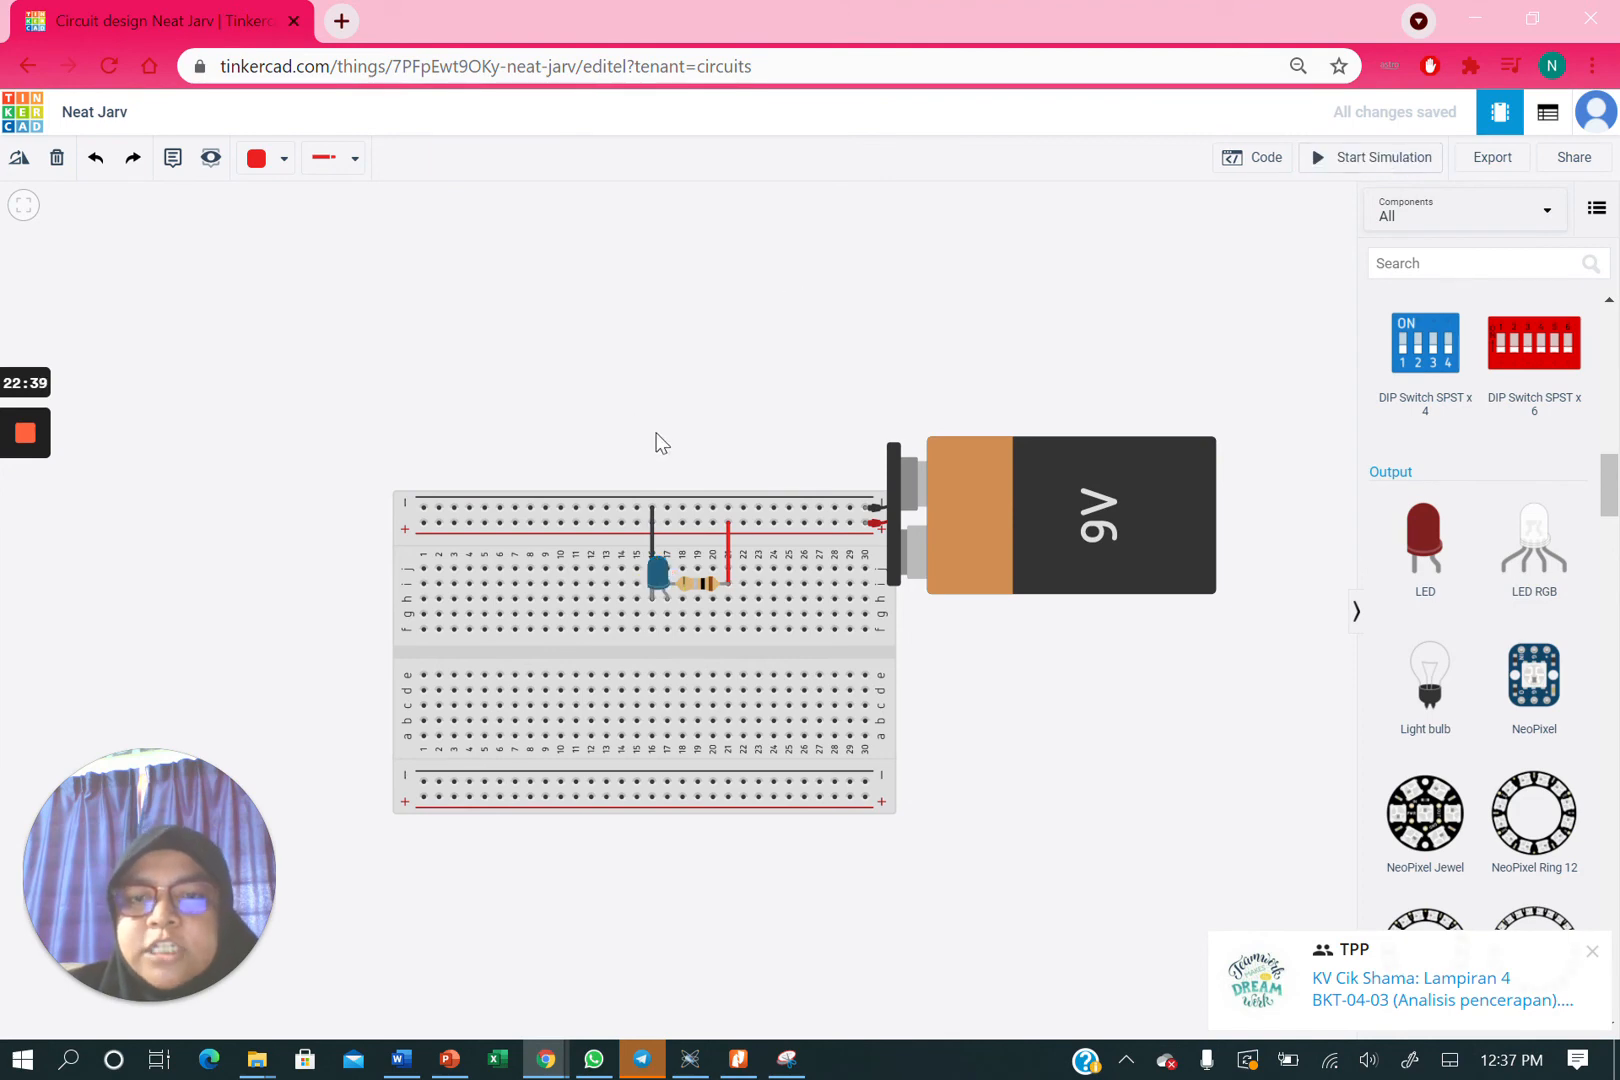
# - Set the resistor's resistance to 1 kΩ and start the simulation, dismissing the chat notification
pyautogui.click(702, 581)
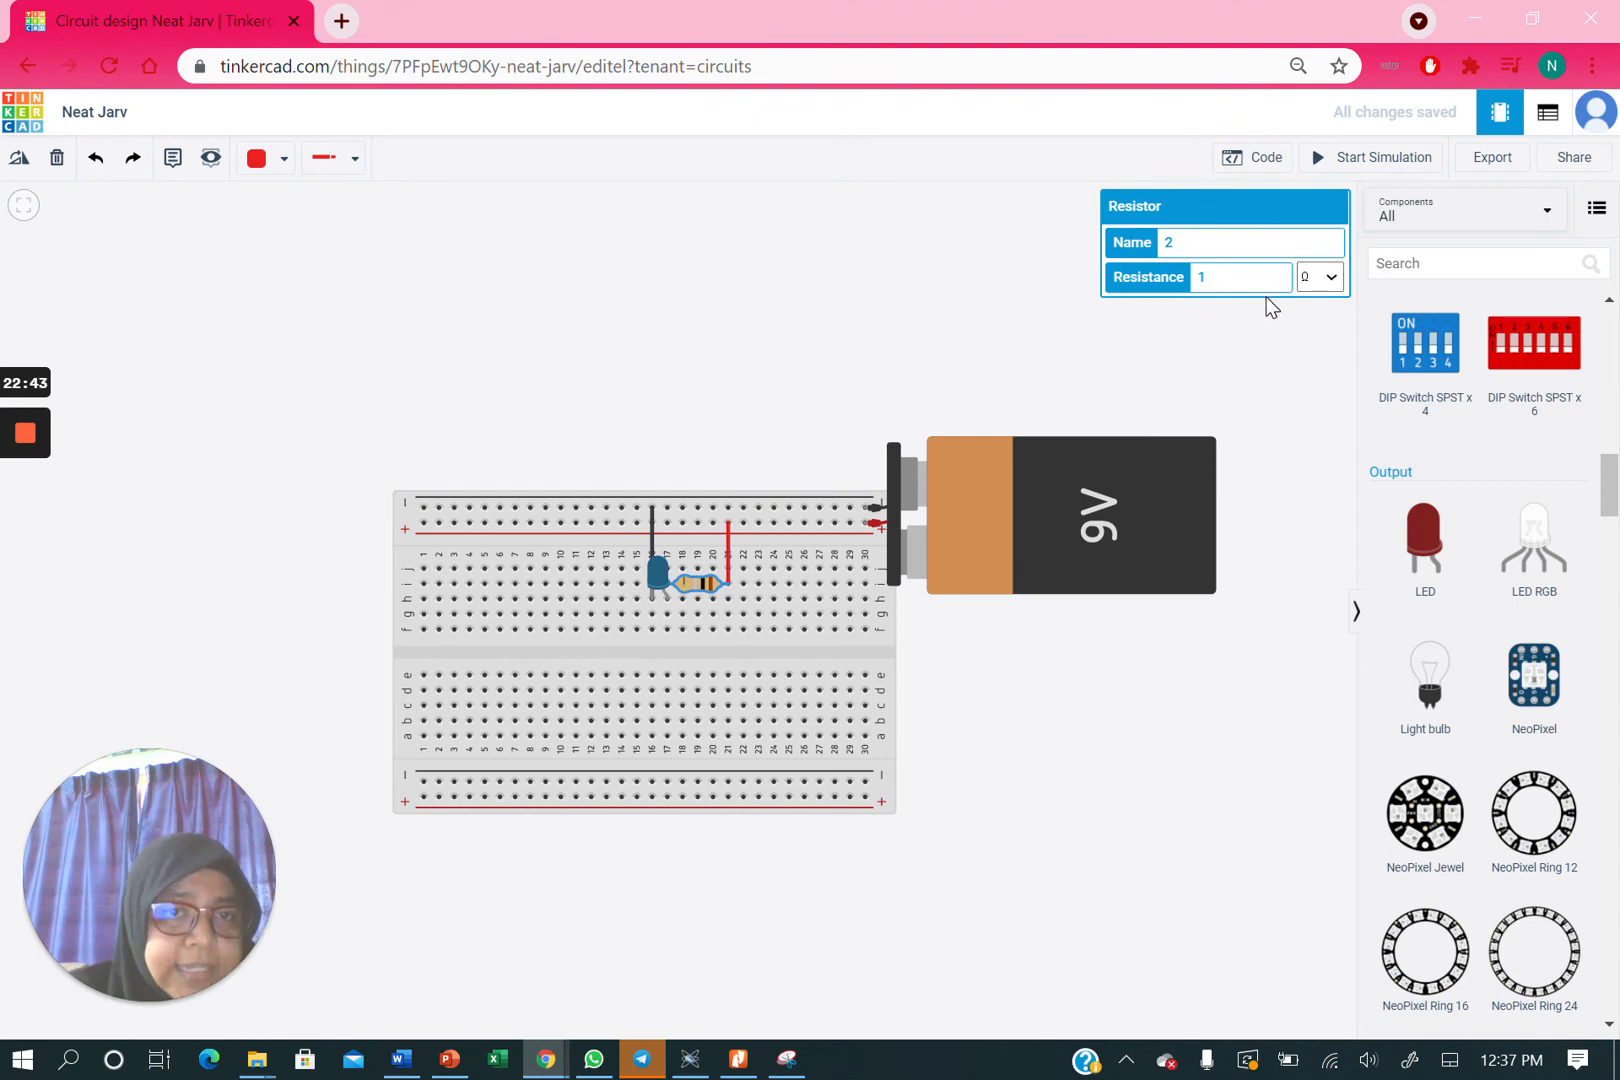
pyautogui.click(1327, 279)
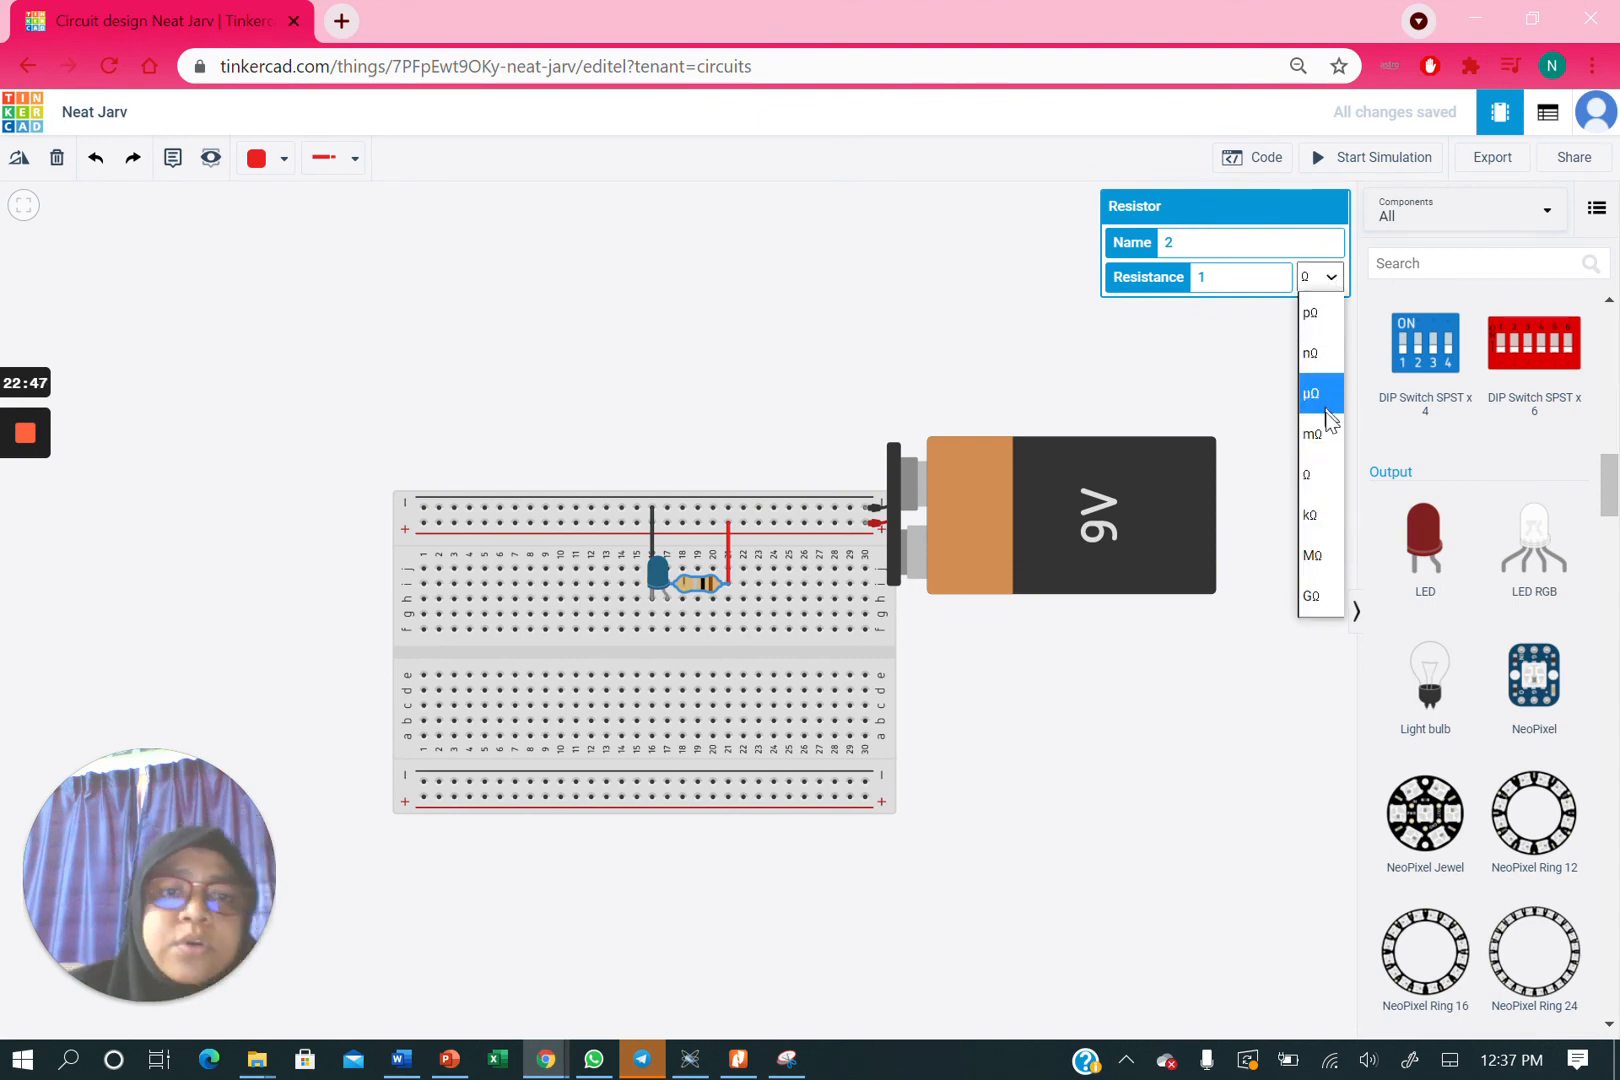
pyautogui.click(1320, 514)
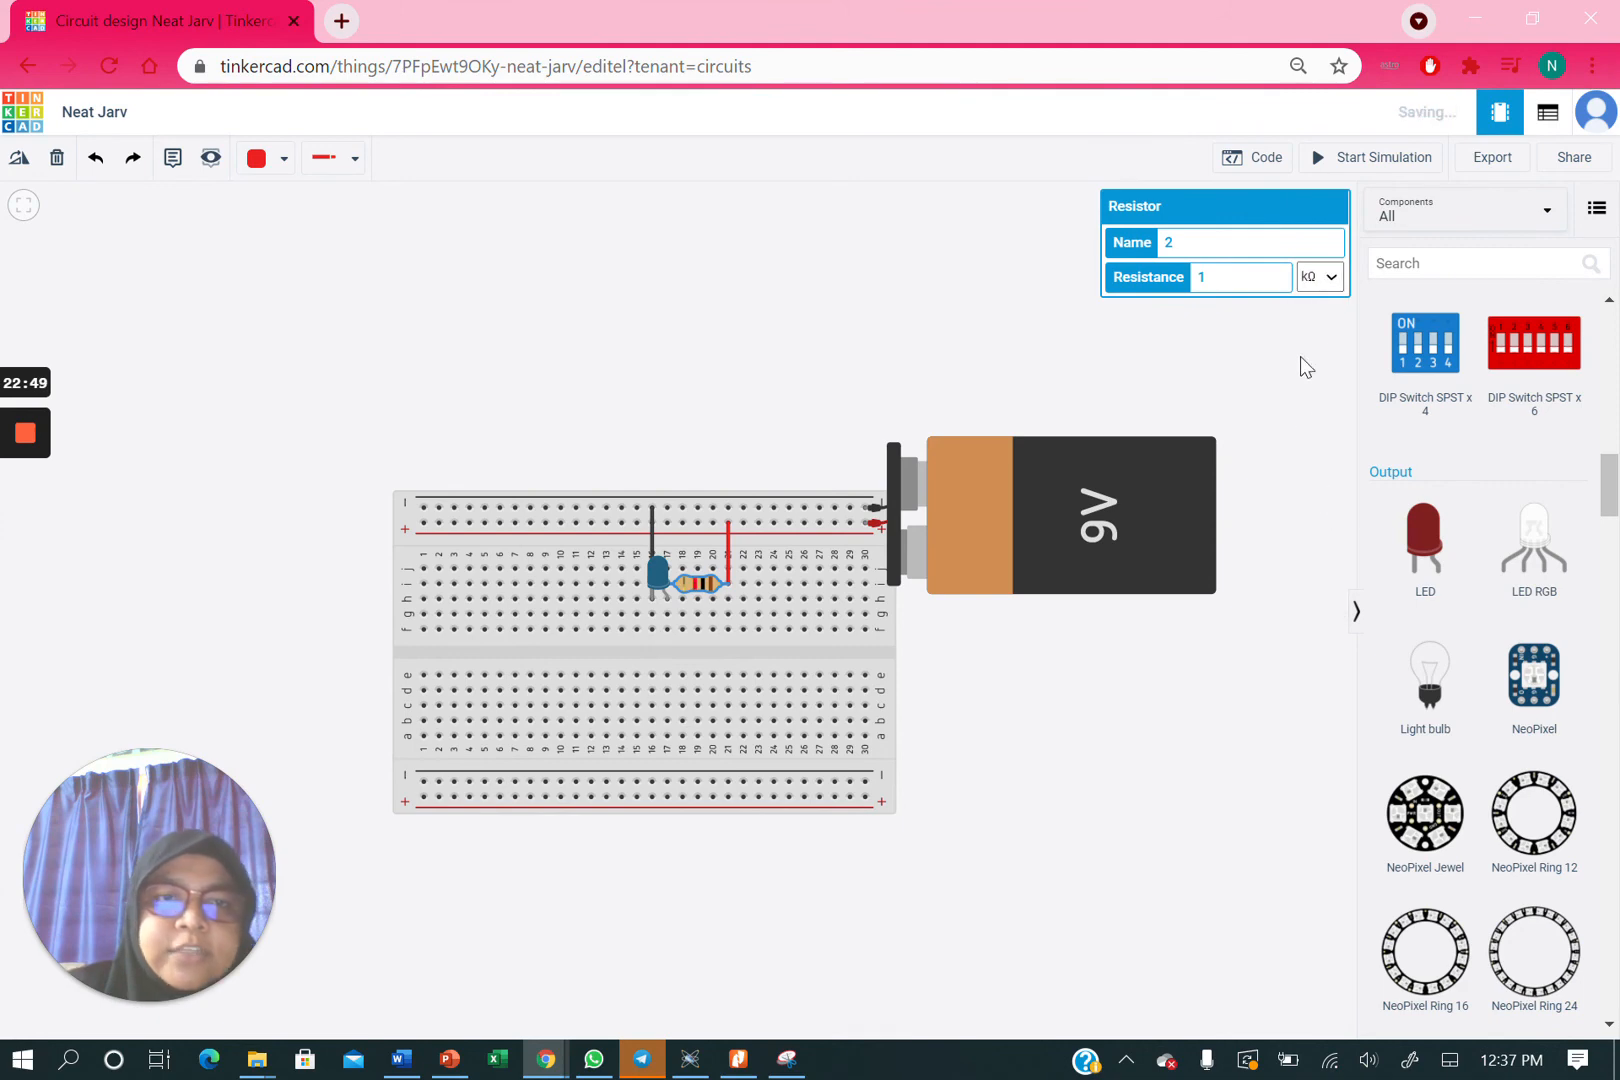
pyautogui.click(1362, 158)
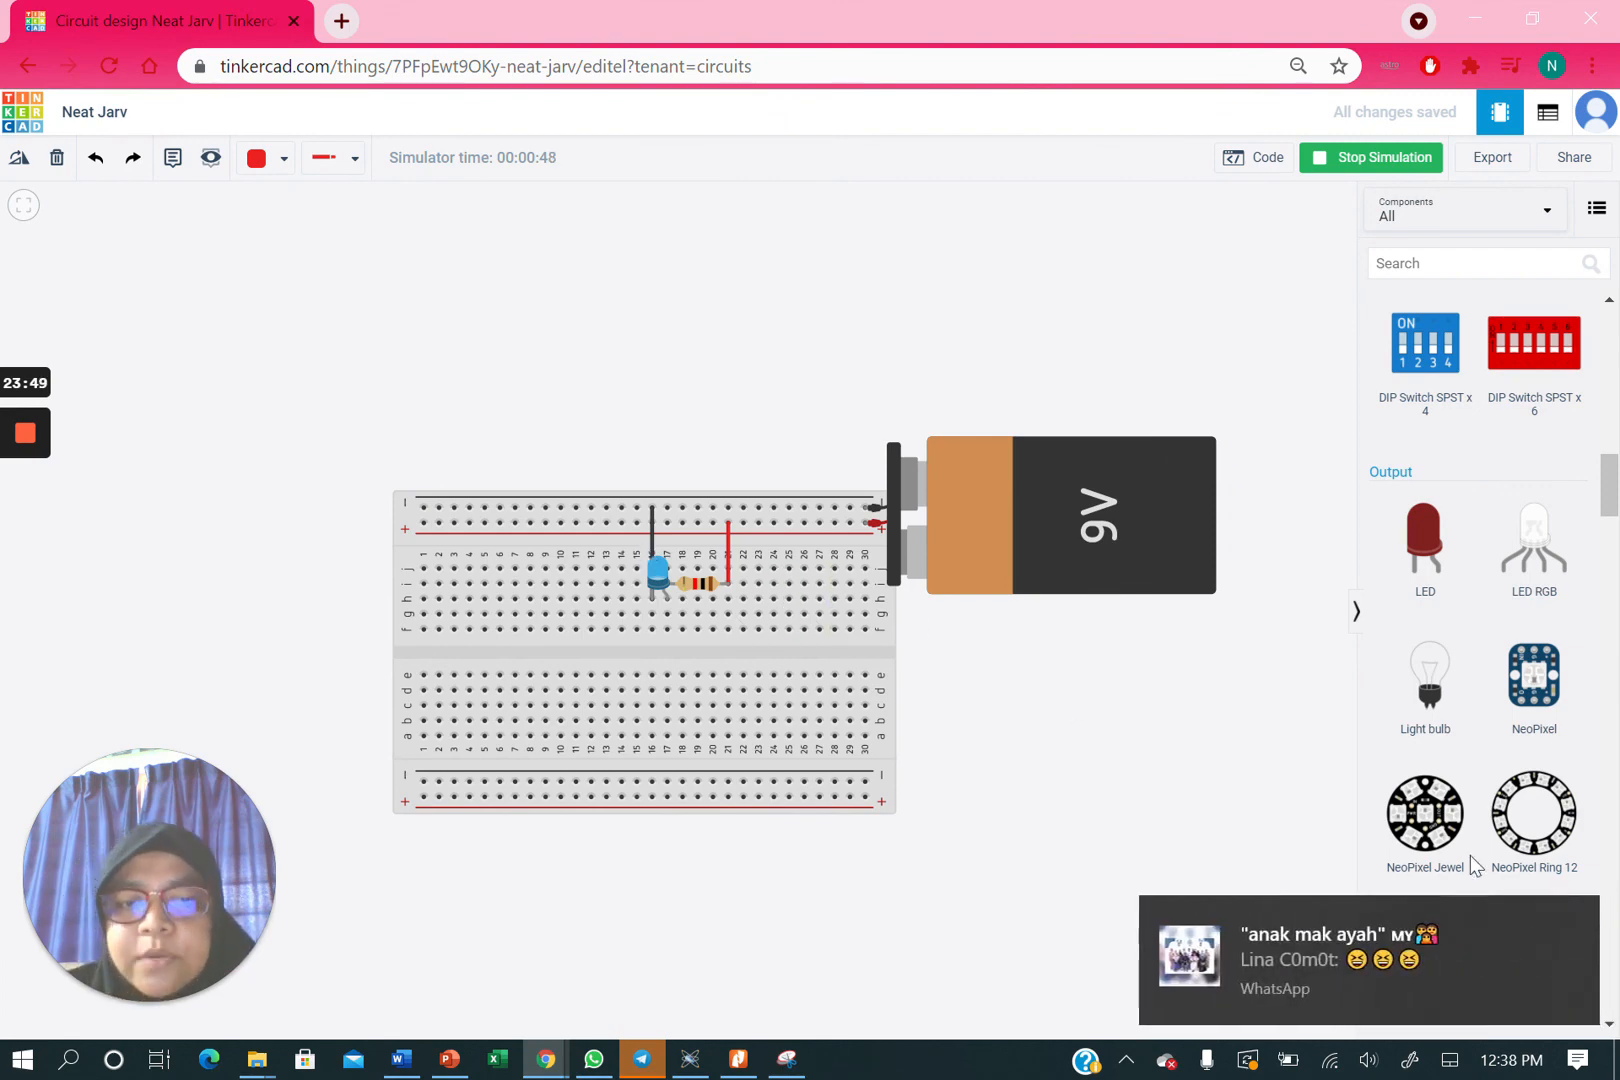
pyautogui.click(1557, 912)
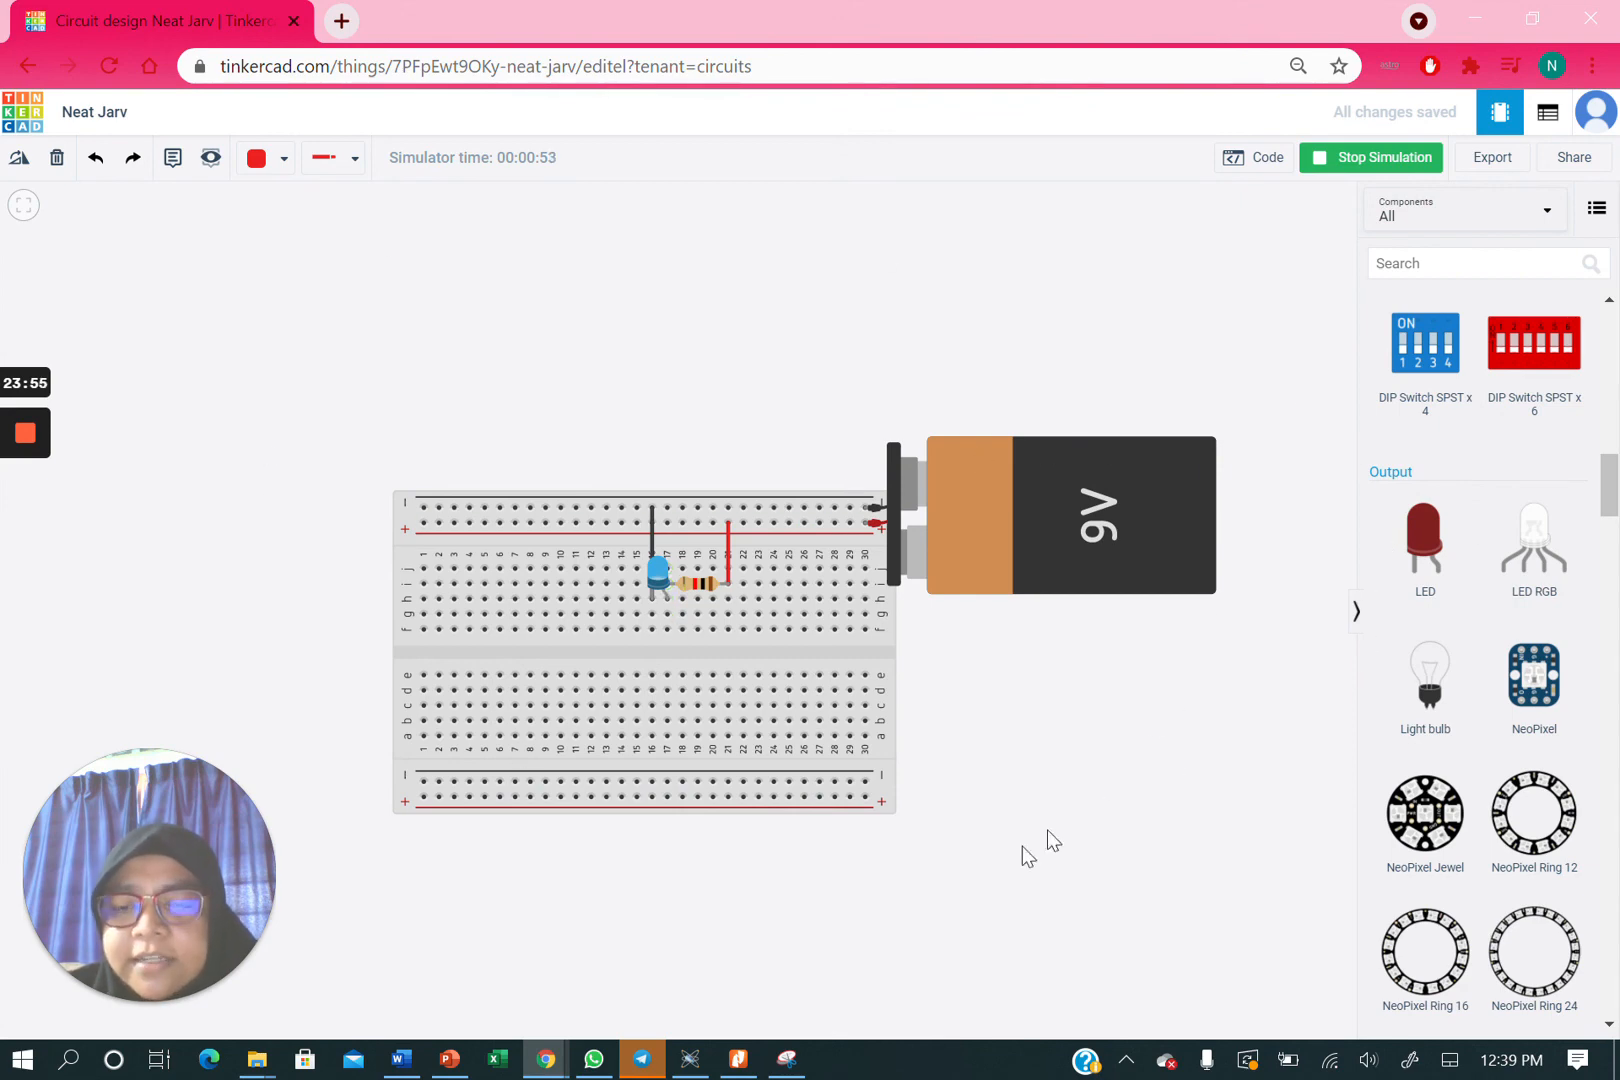
# - Open Snipping Tool from the Windows search and discard the previous unsaved snip
pyautogui.click(70, 1062)
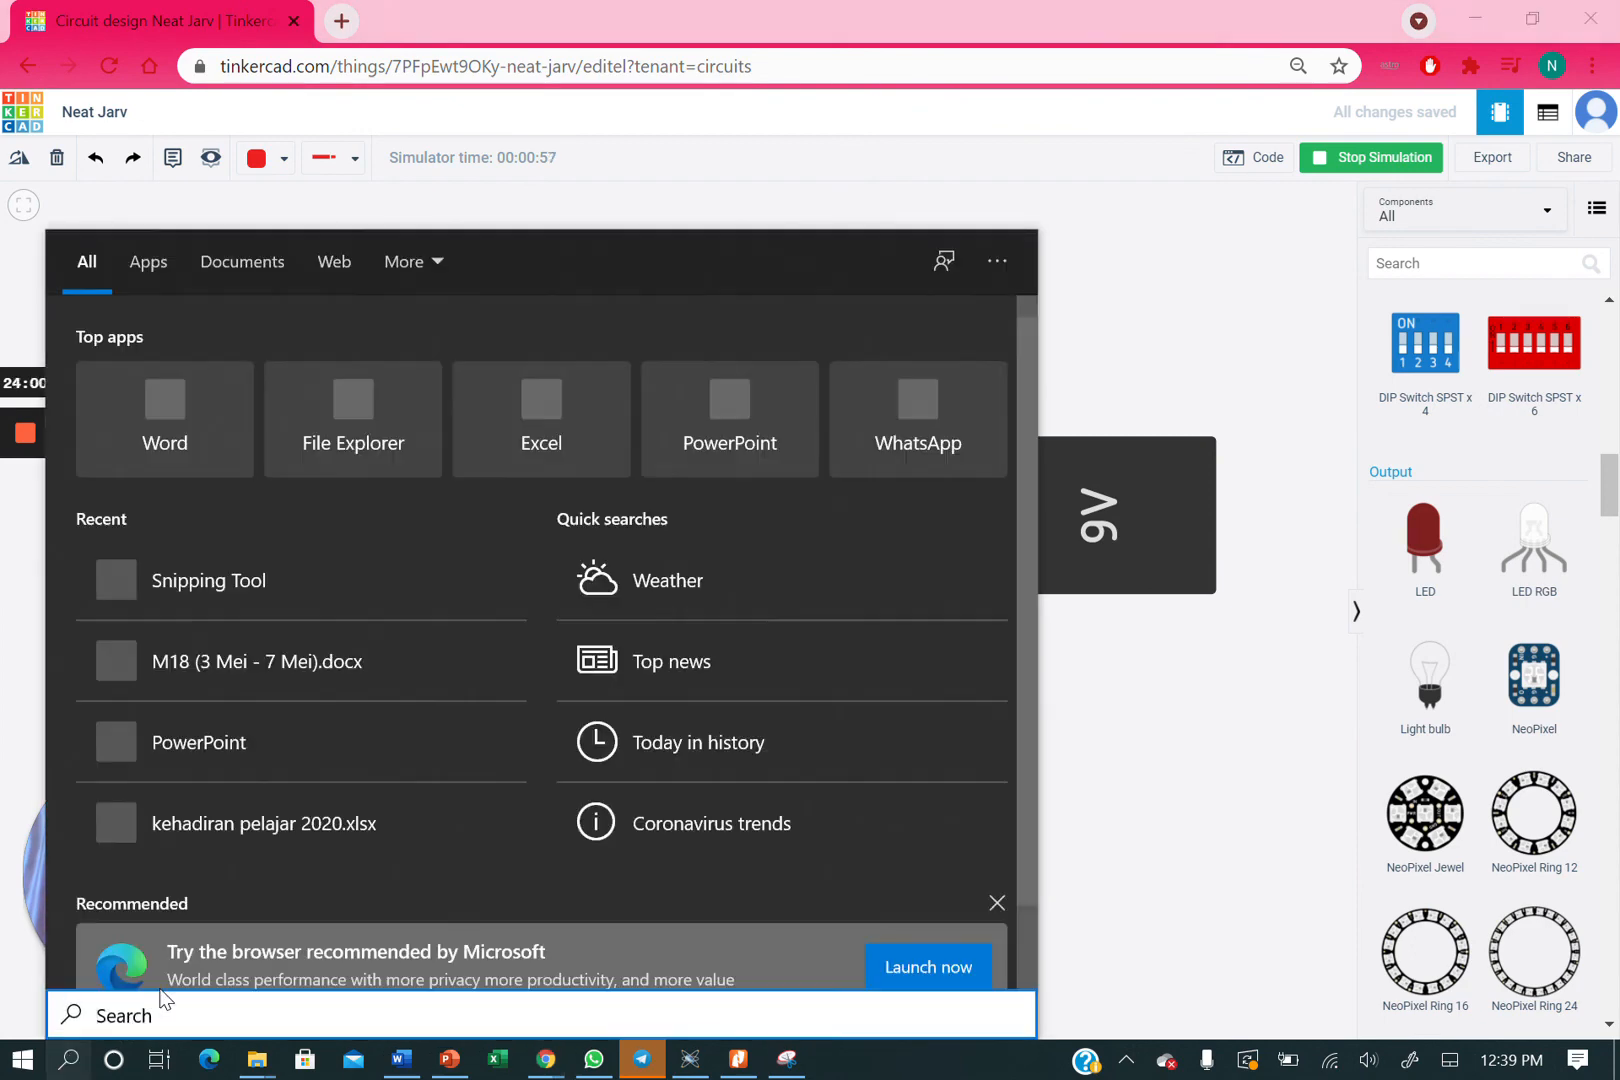
pyautogui.write('sni')
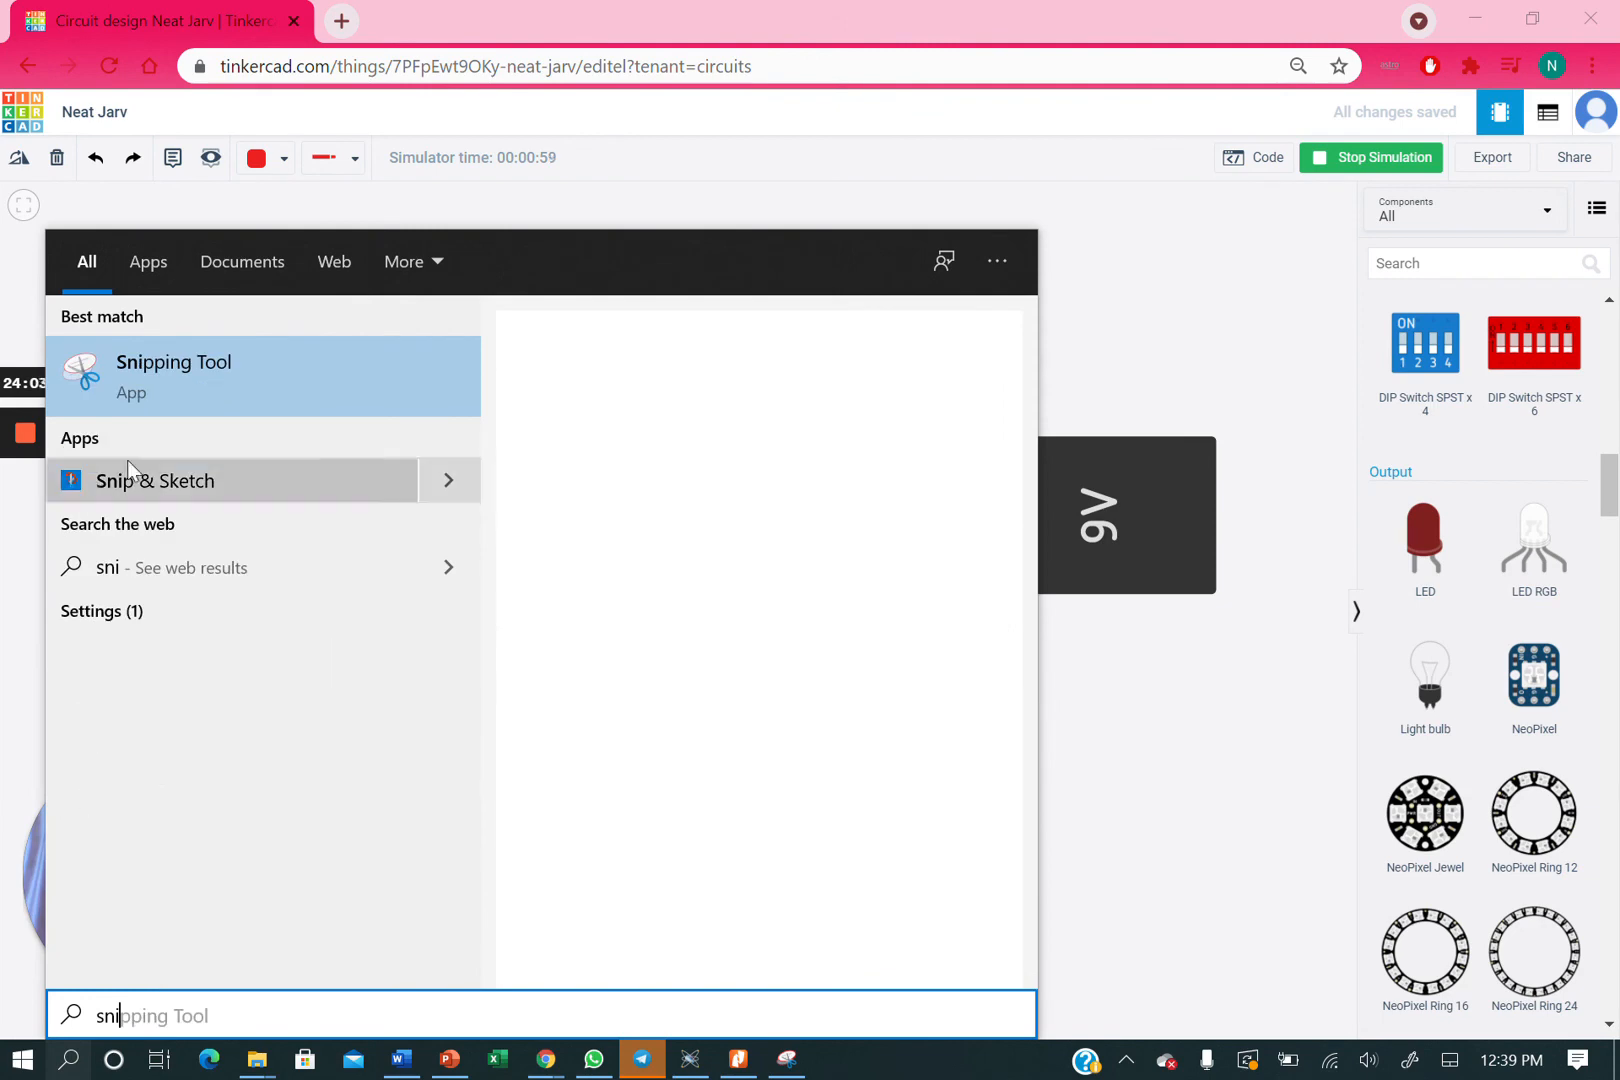
pyautogui.click(190, 378)
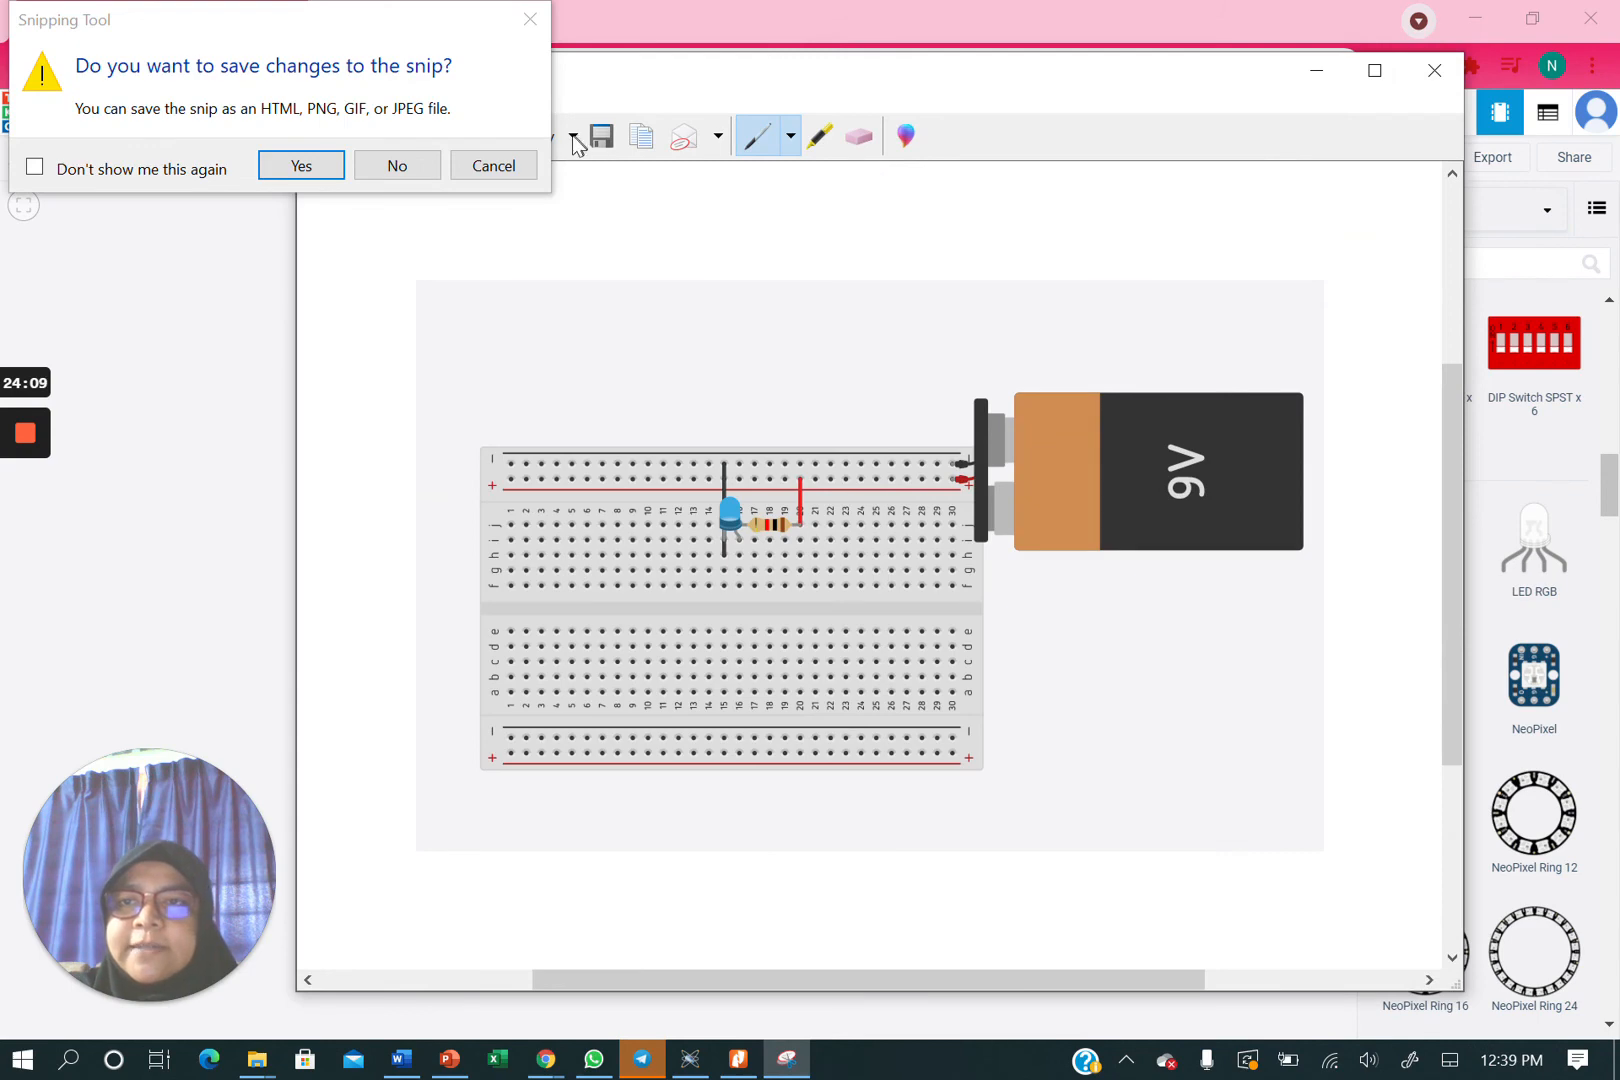
pyautogui.click(416, 170)
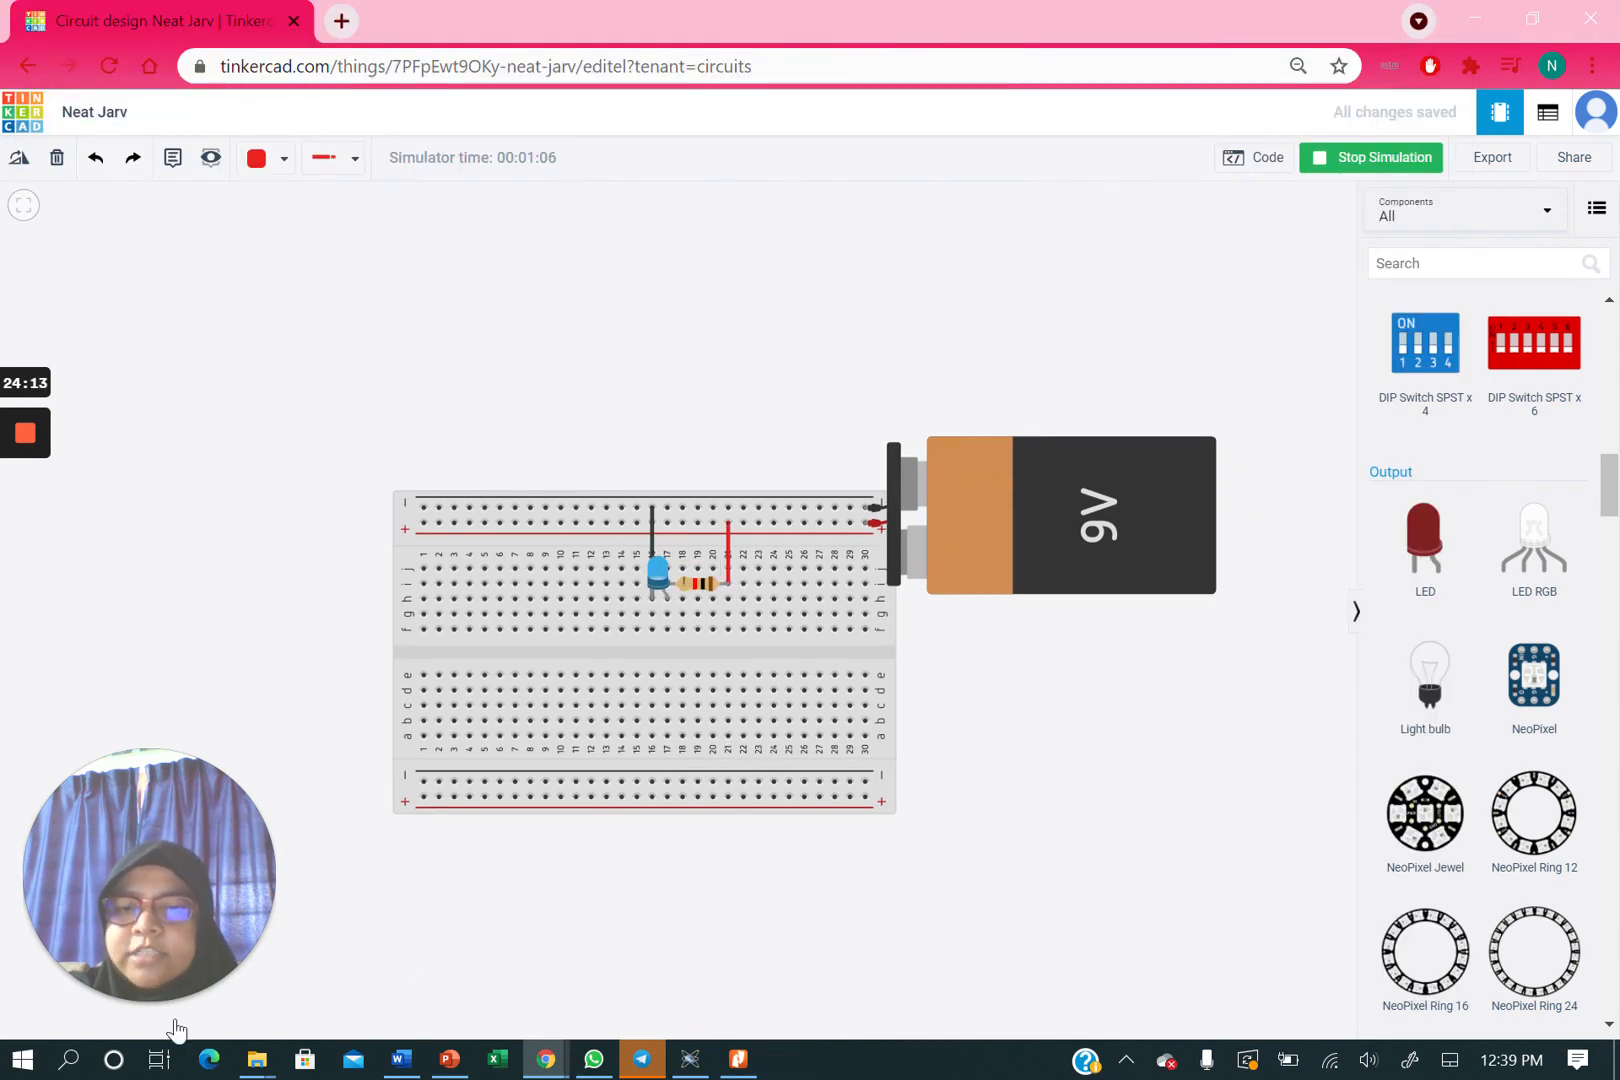
# - Search for "sni" to reopen Snipping Tool, try to start a new snip, and return to the Tinkercad circuit
pyautogui.click(66, 1060)
pyautogui.write('sni')
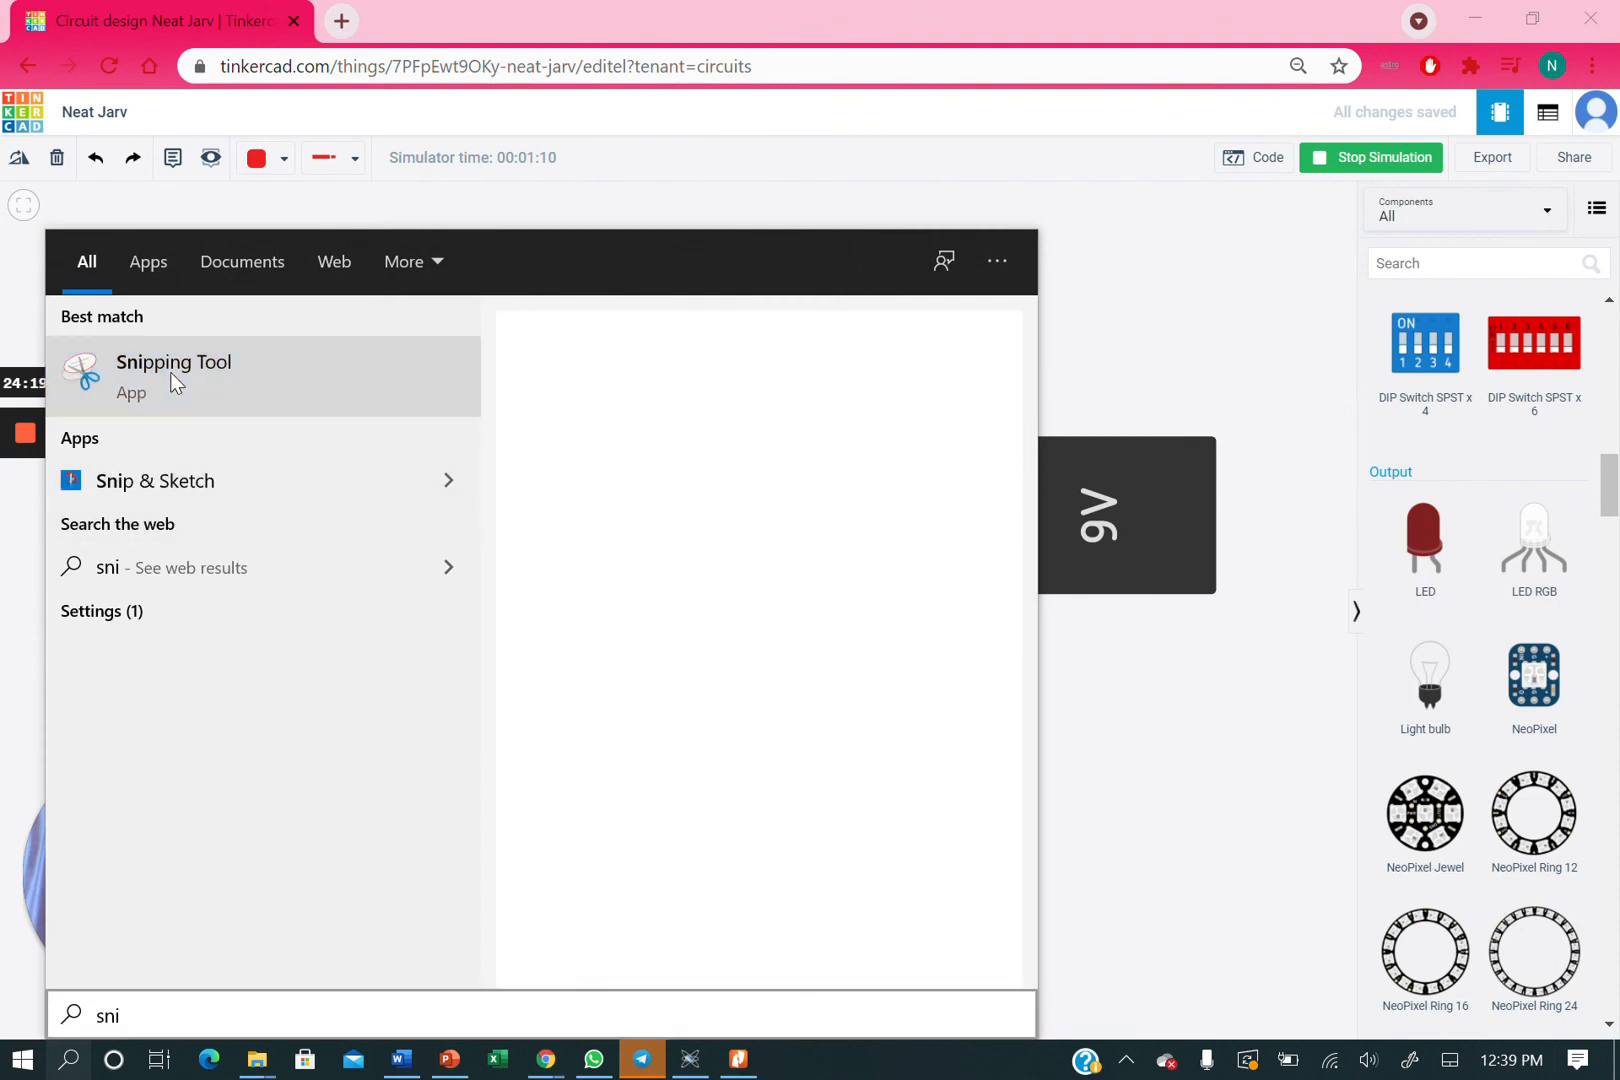
pyautogui.click(170, 378)
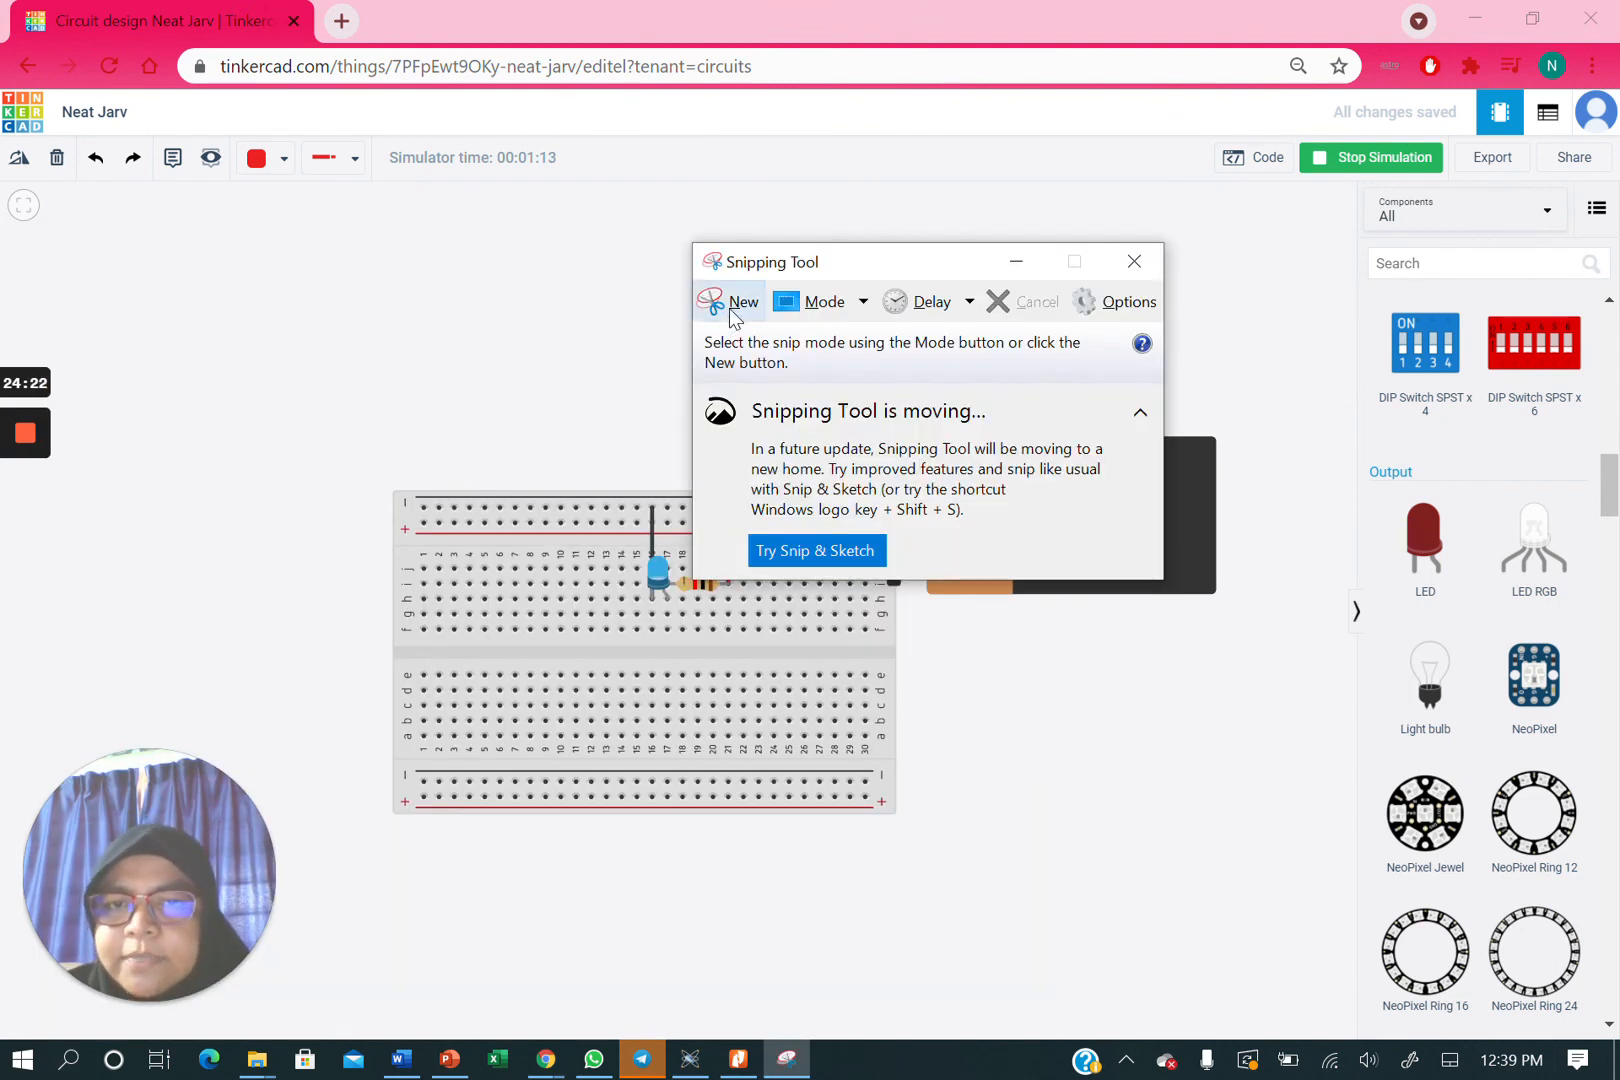
pyautogui.click(731, 311)
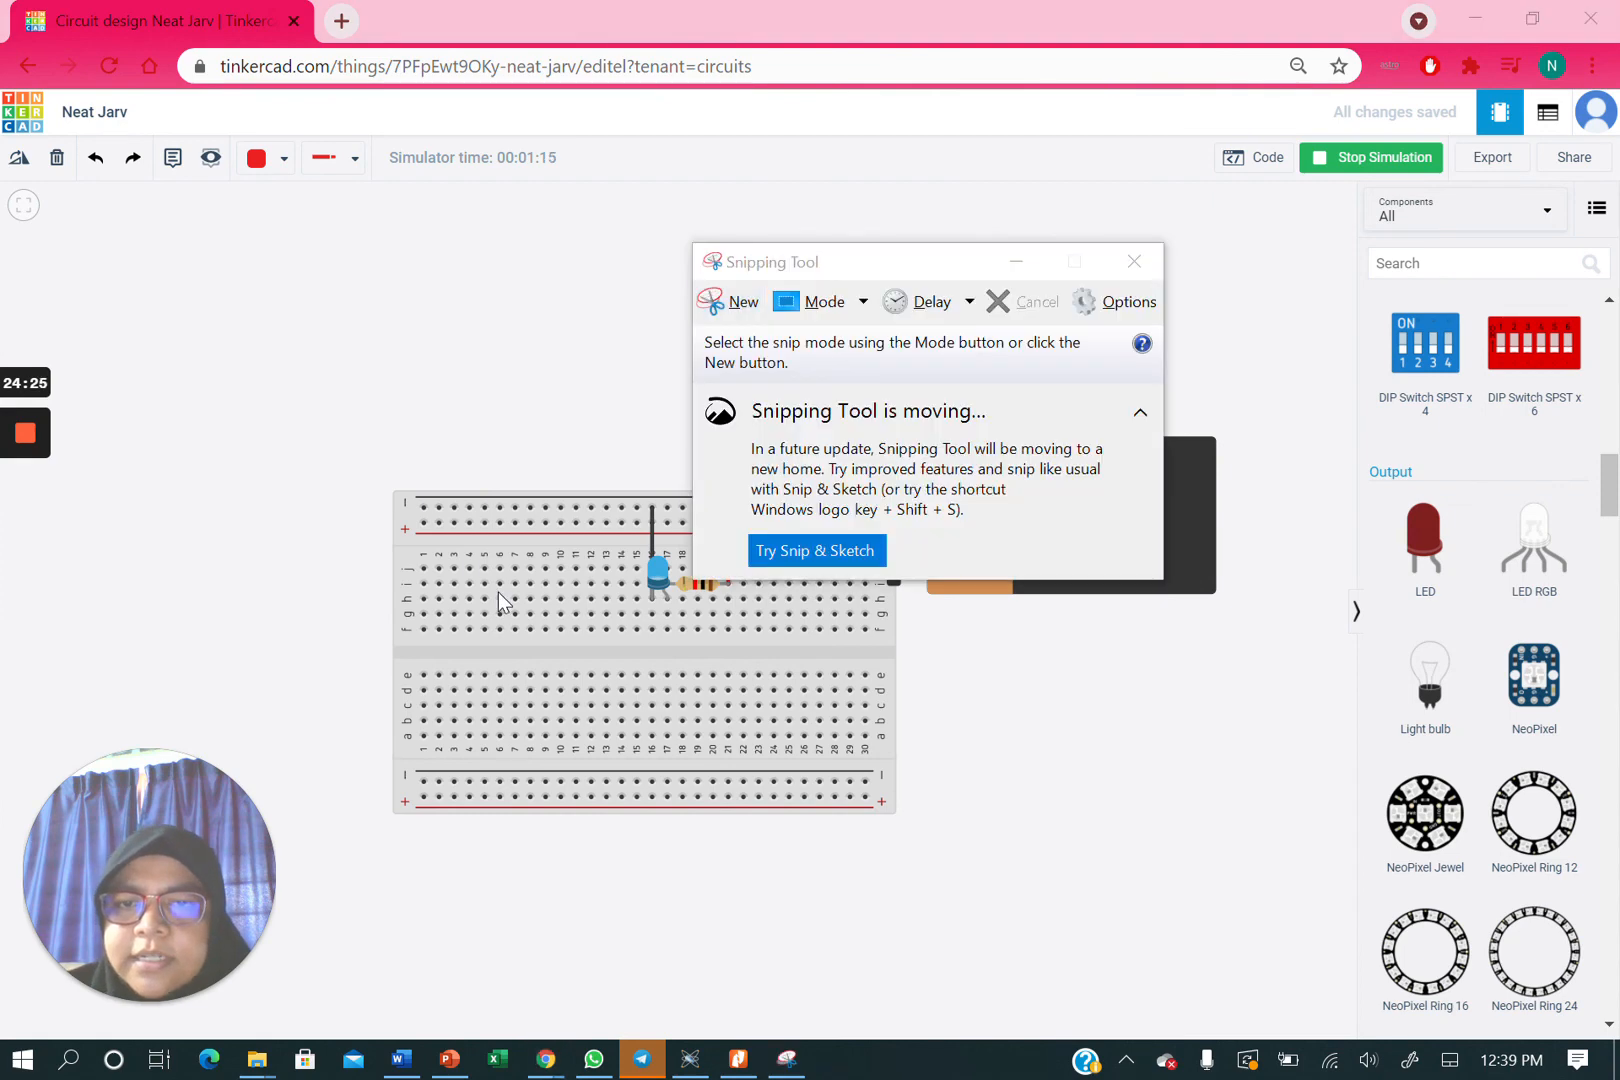
pyautogui.click(587, 738)
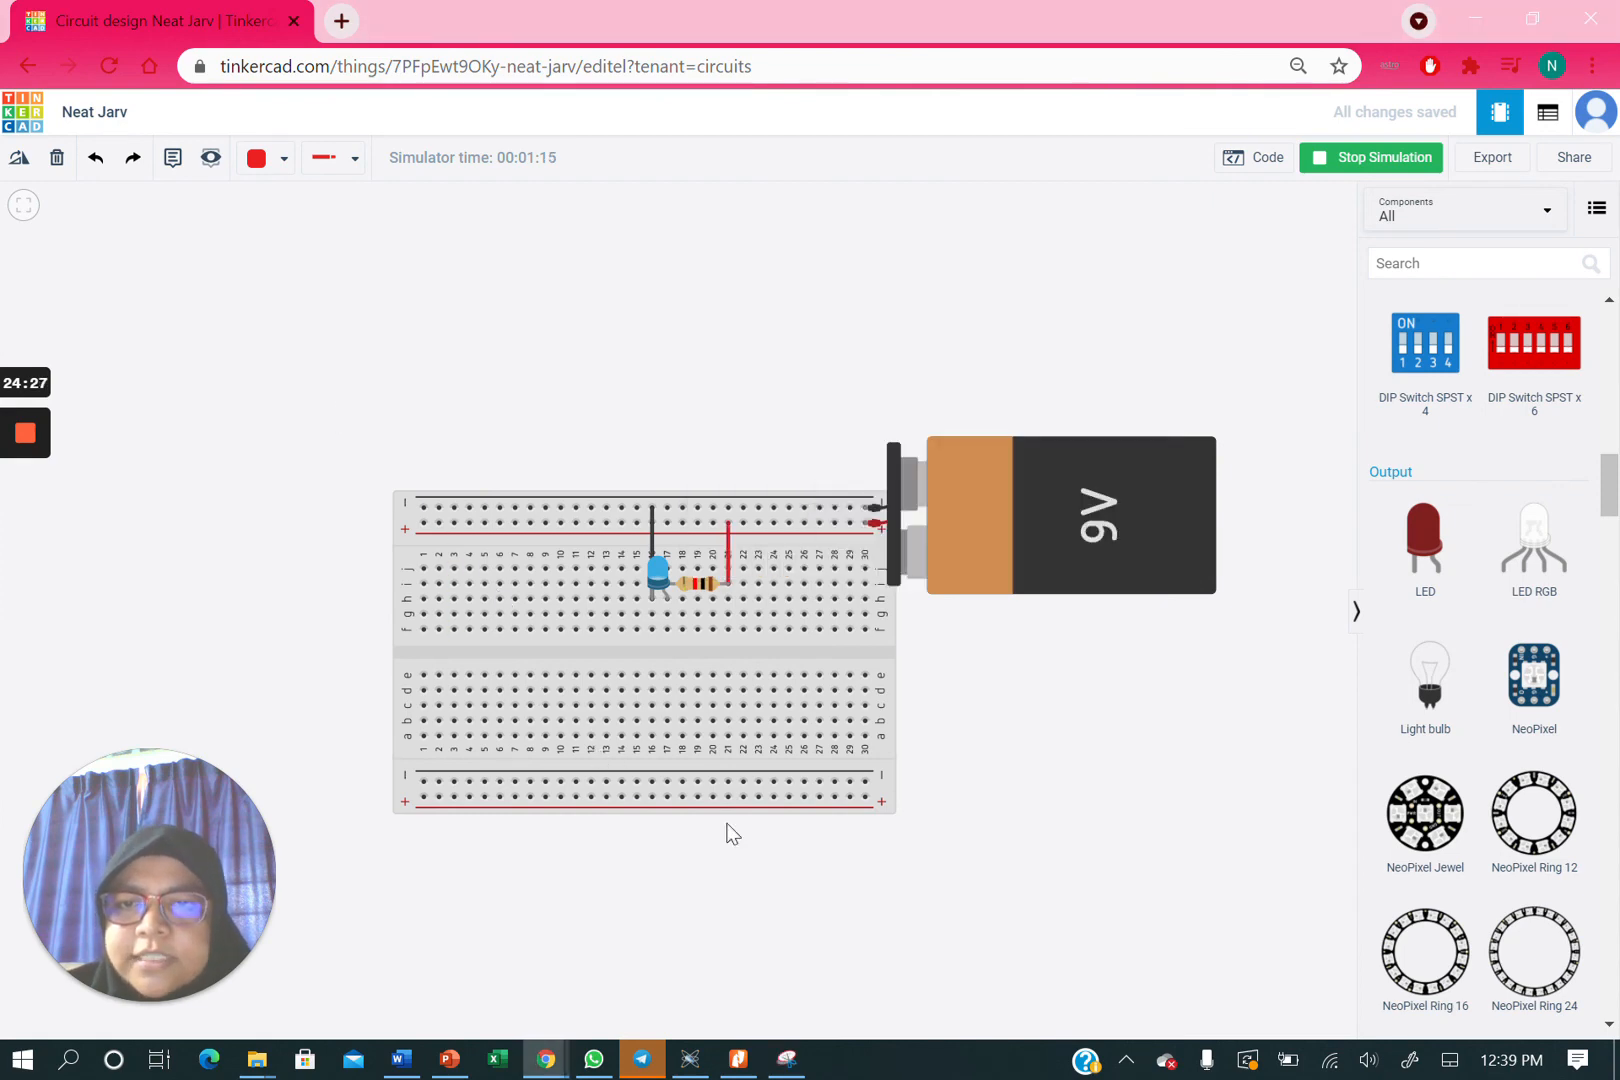
# - Frame the whole circuit, from breadboard to 9 V battery, centrally and at a readable size in the work area
pyautogui.scroll(5, 906, 868)
pyautogui.hscroll(-5, 906, 868)
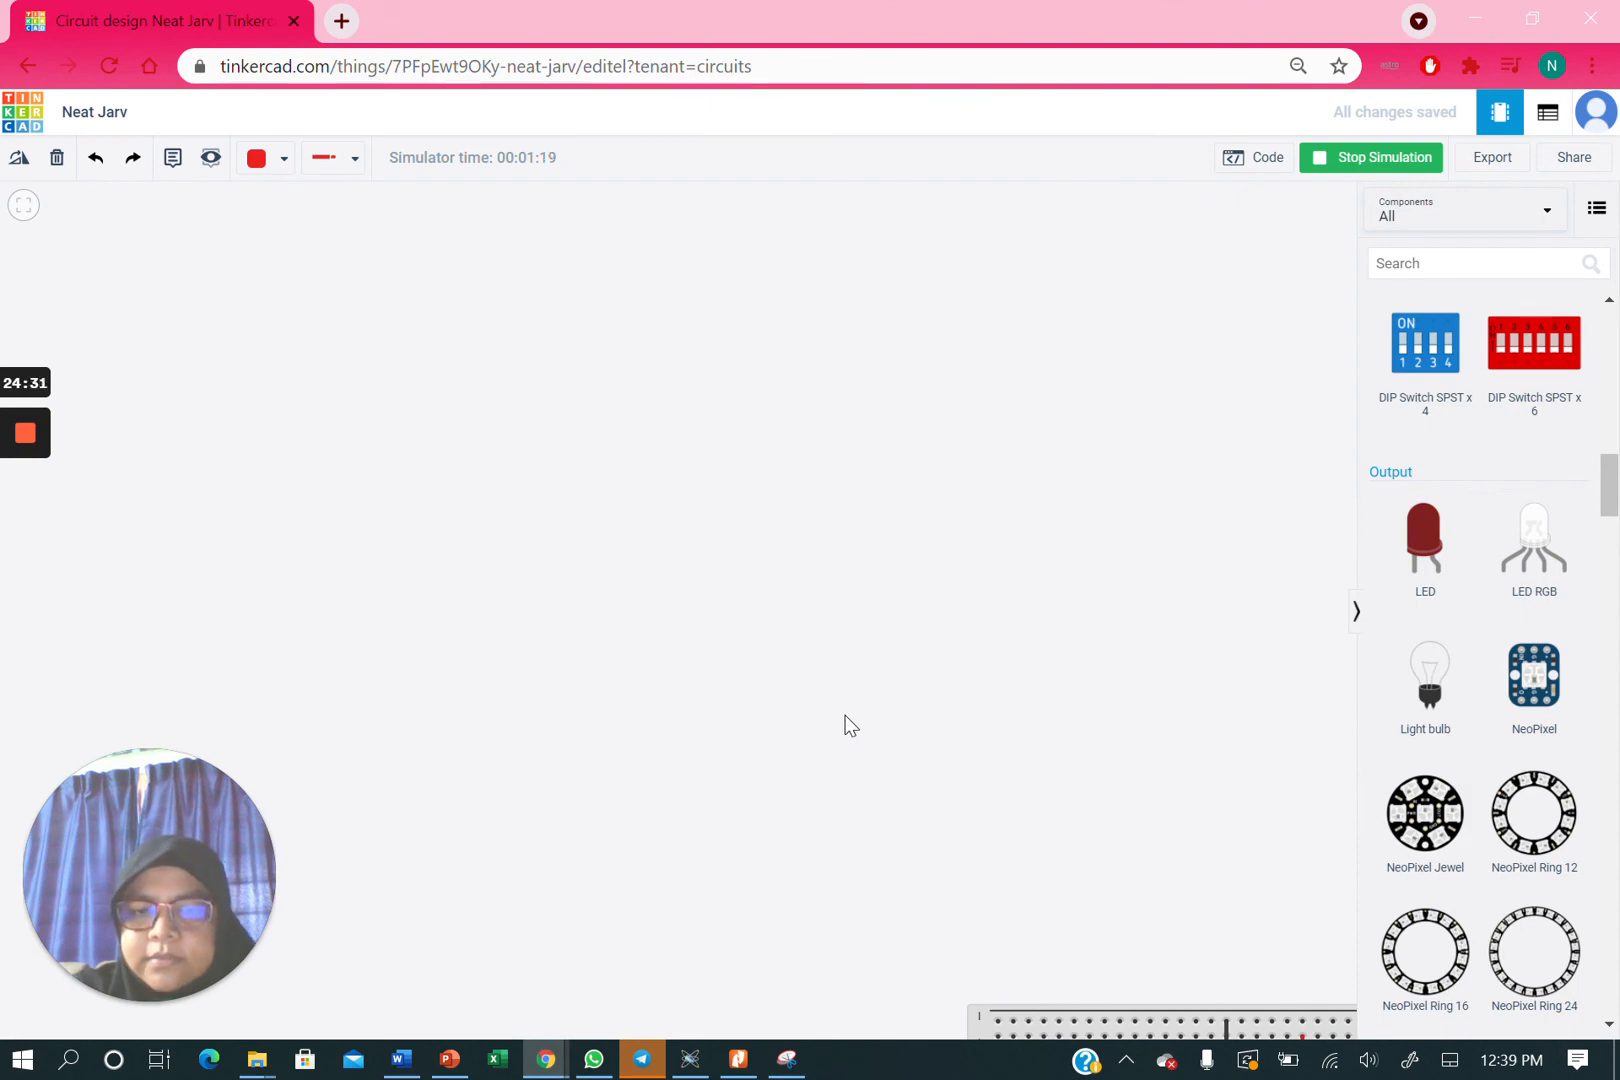
pyautogui.scroll(-4, 845, 725)
pyautogui.hscroll(2, 845, 725)
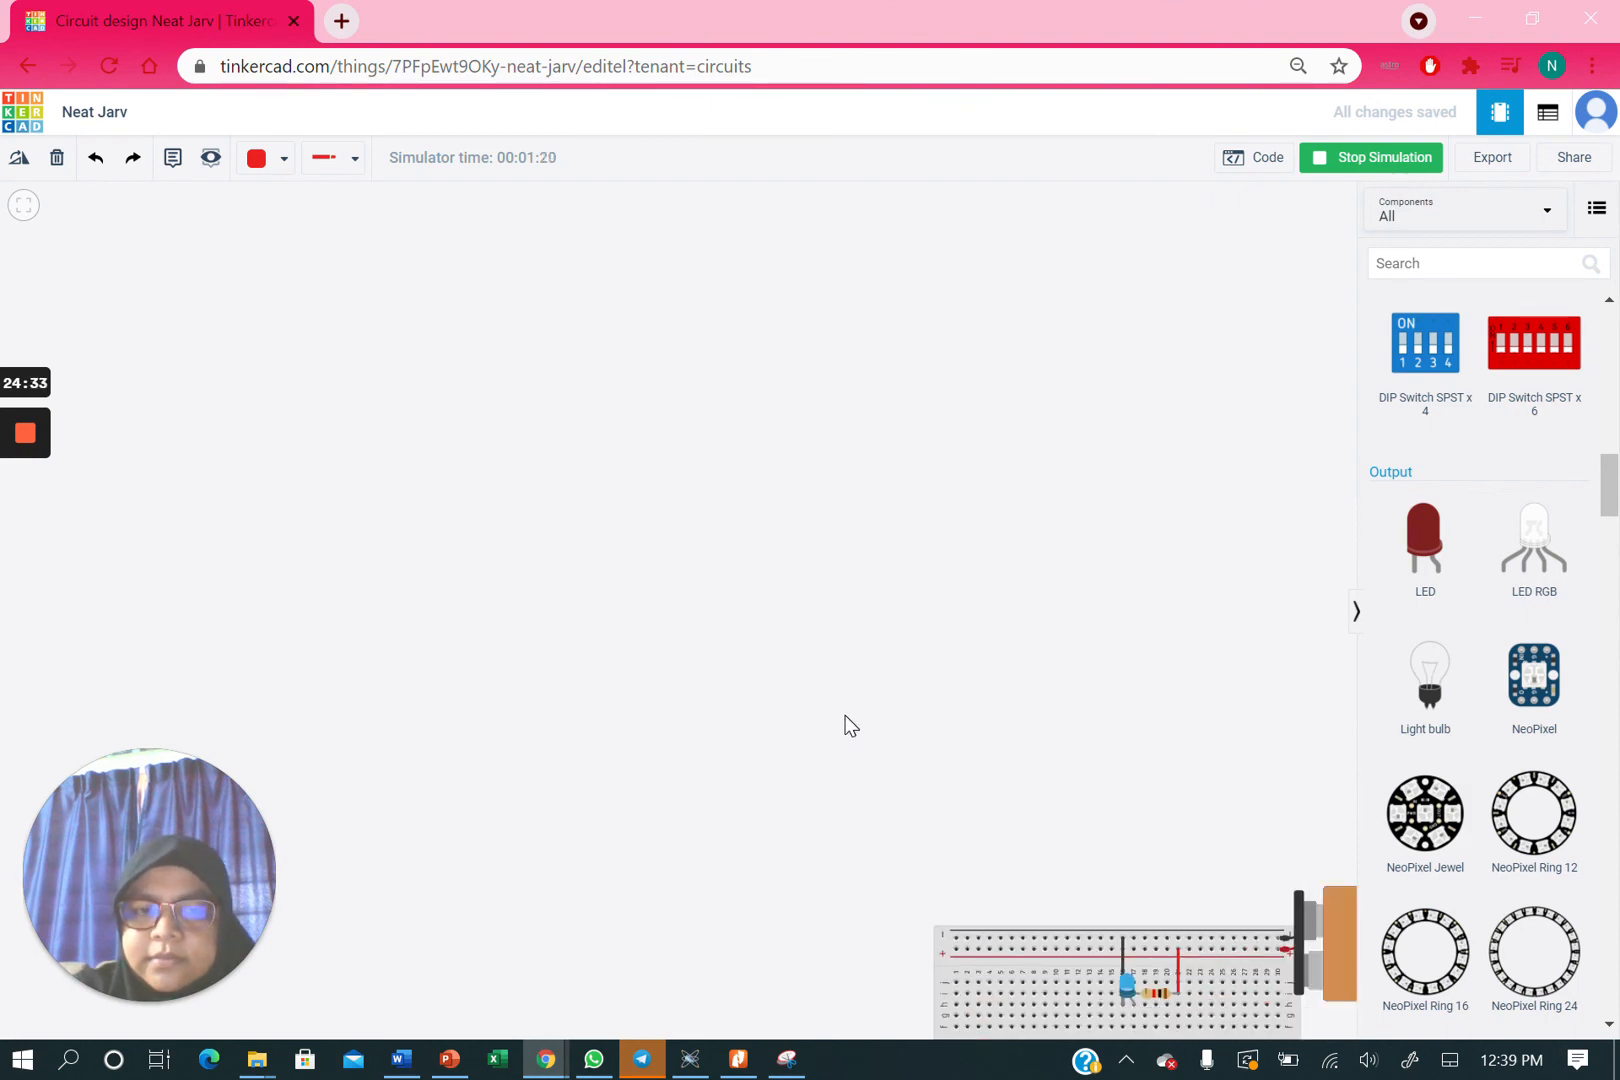
pyautogui.scroll(-3, 842, 711)
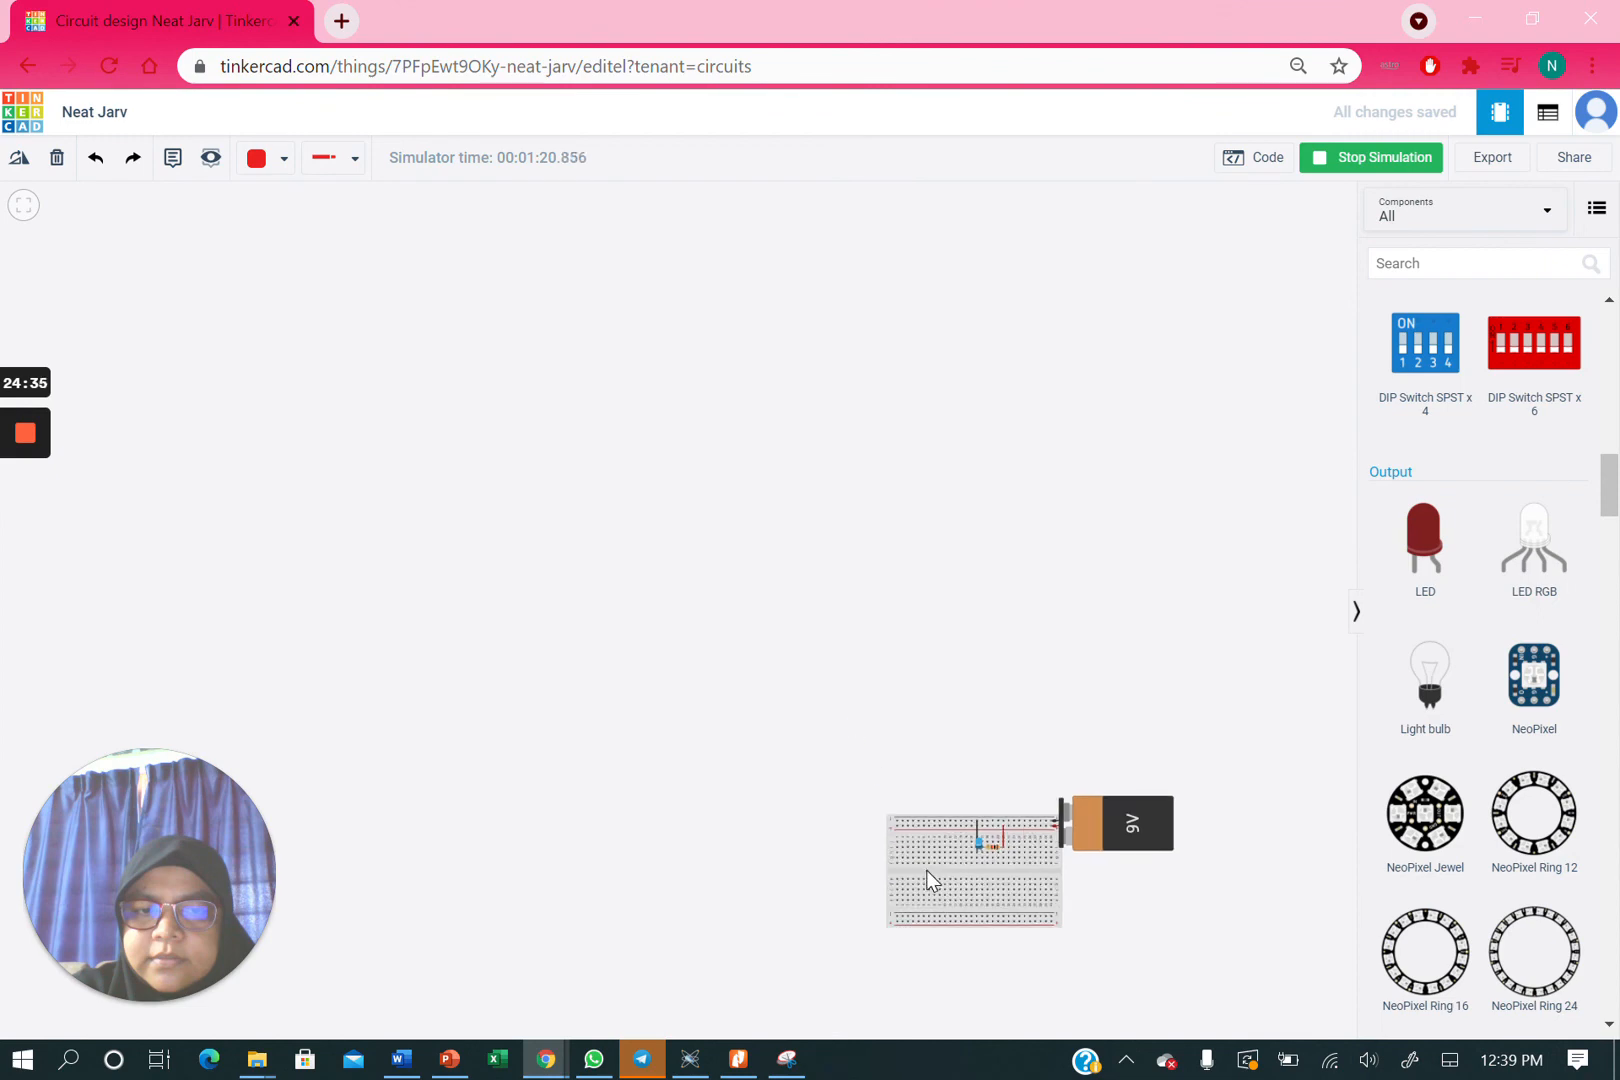
pyautogui.click(787, 664)
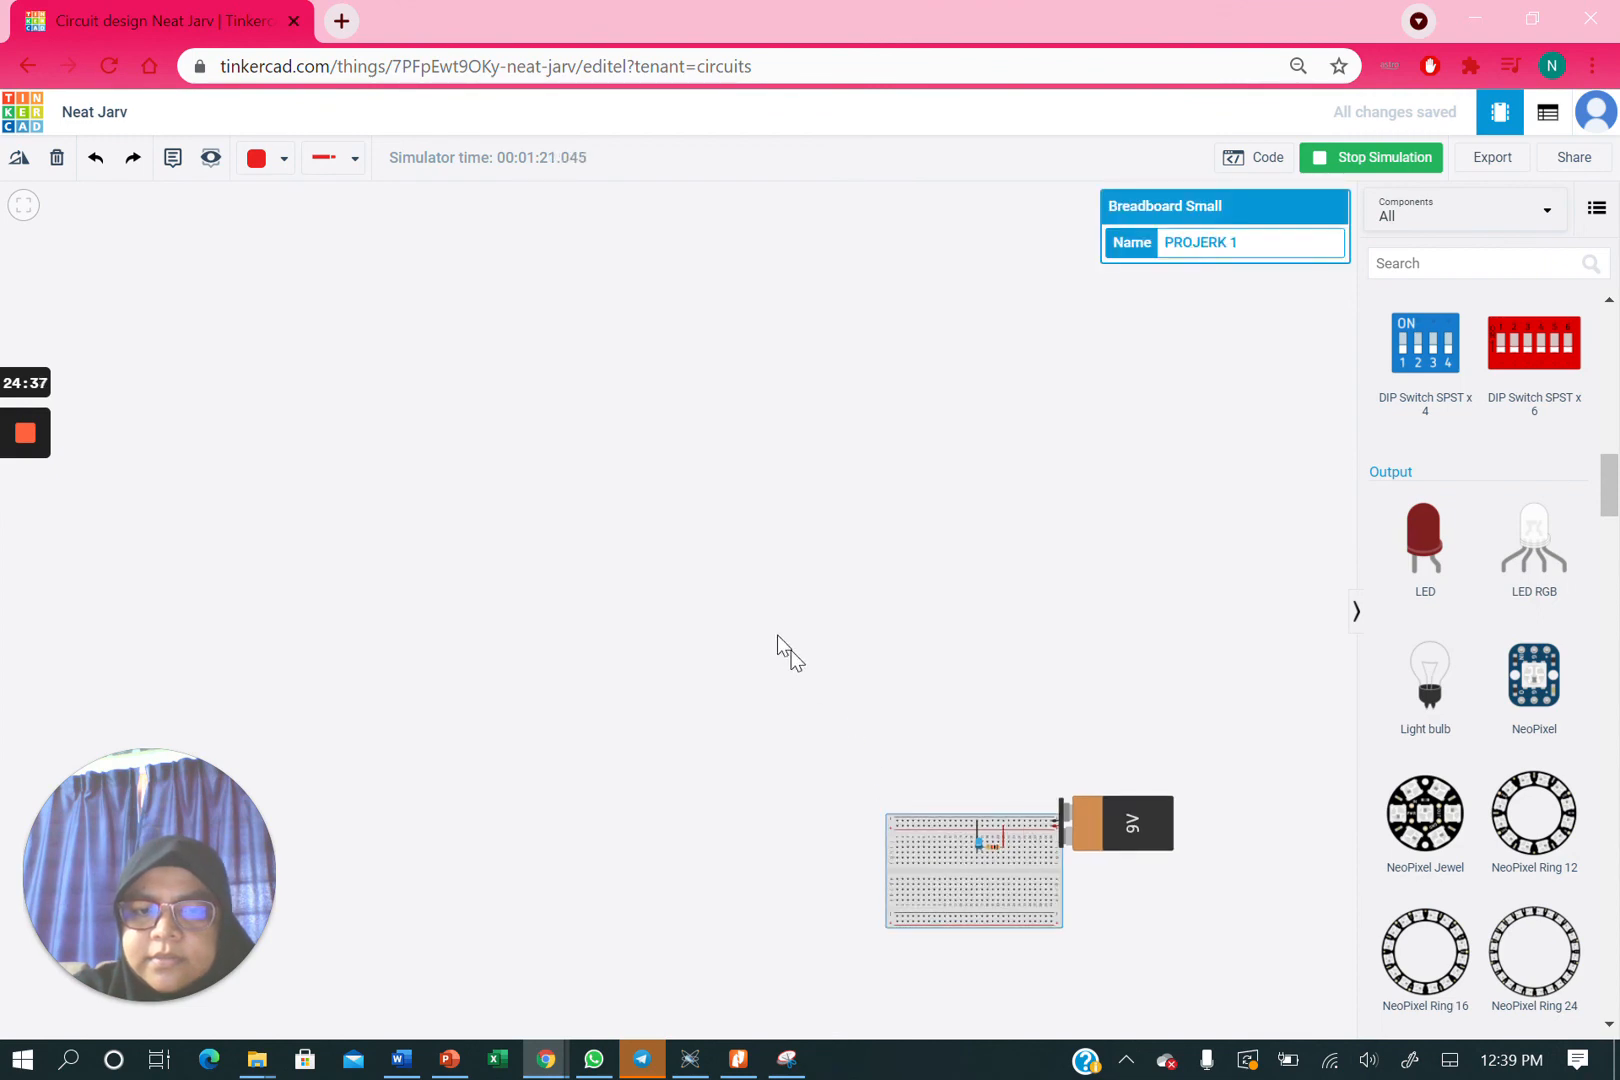
pyautogui.moveTo(772, 652); pyautogui.dragTo(782, 512)
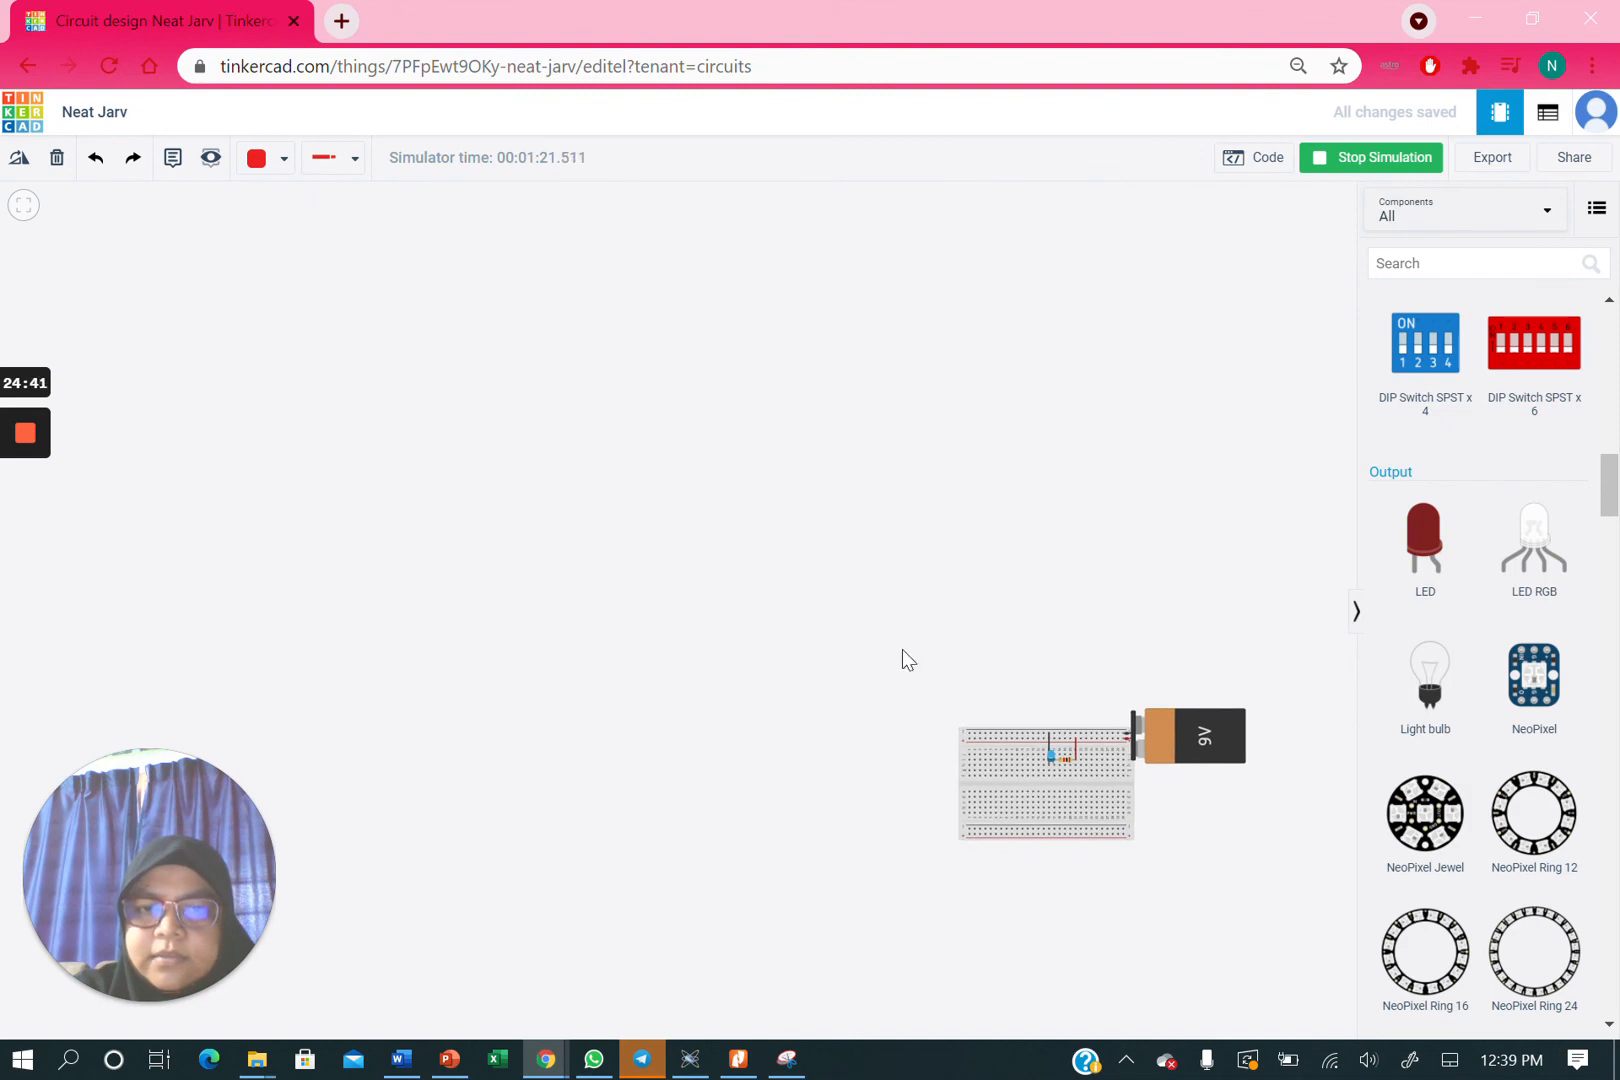
pyautogui.moveTo(1207, 842); pyautogui.dragTo(1146, 797)
pyautogui.moveTo(694, 432); pyautogui.dragTo(538, 372)
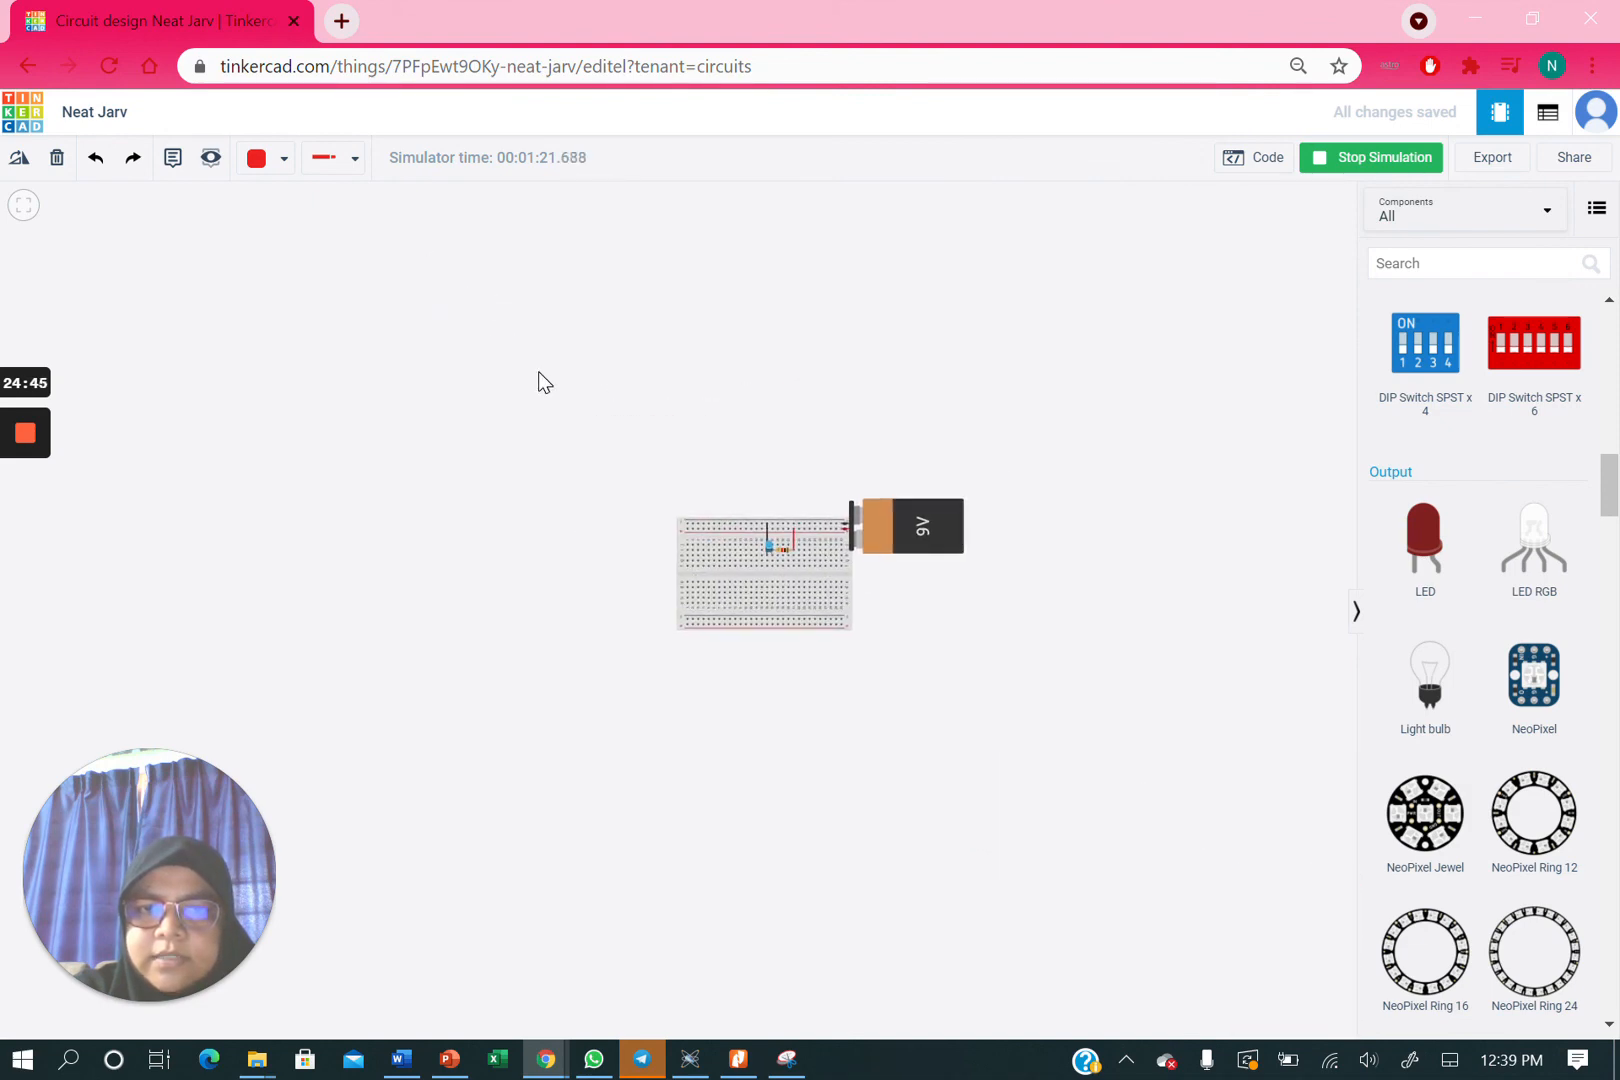
pyautogui.scroll(3, 789, 549)
pyautogui.scroll(2, 789, 549)
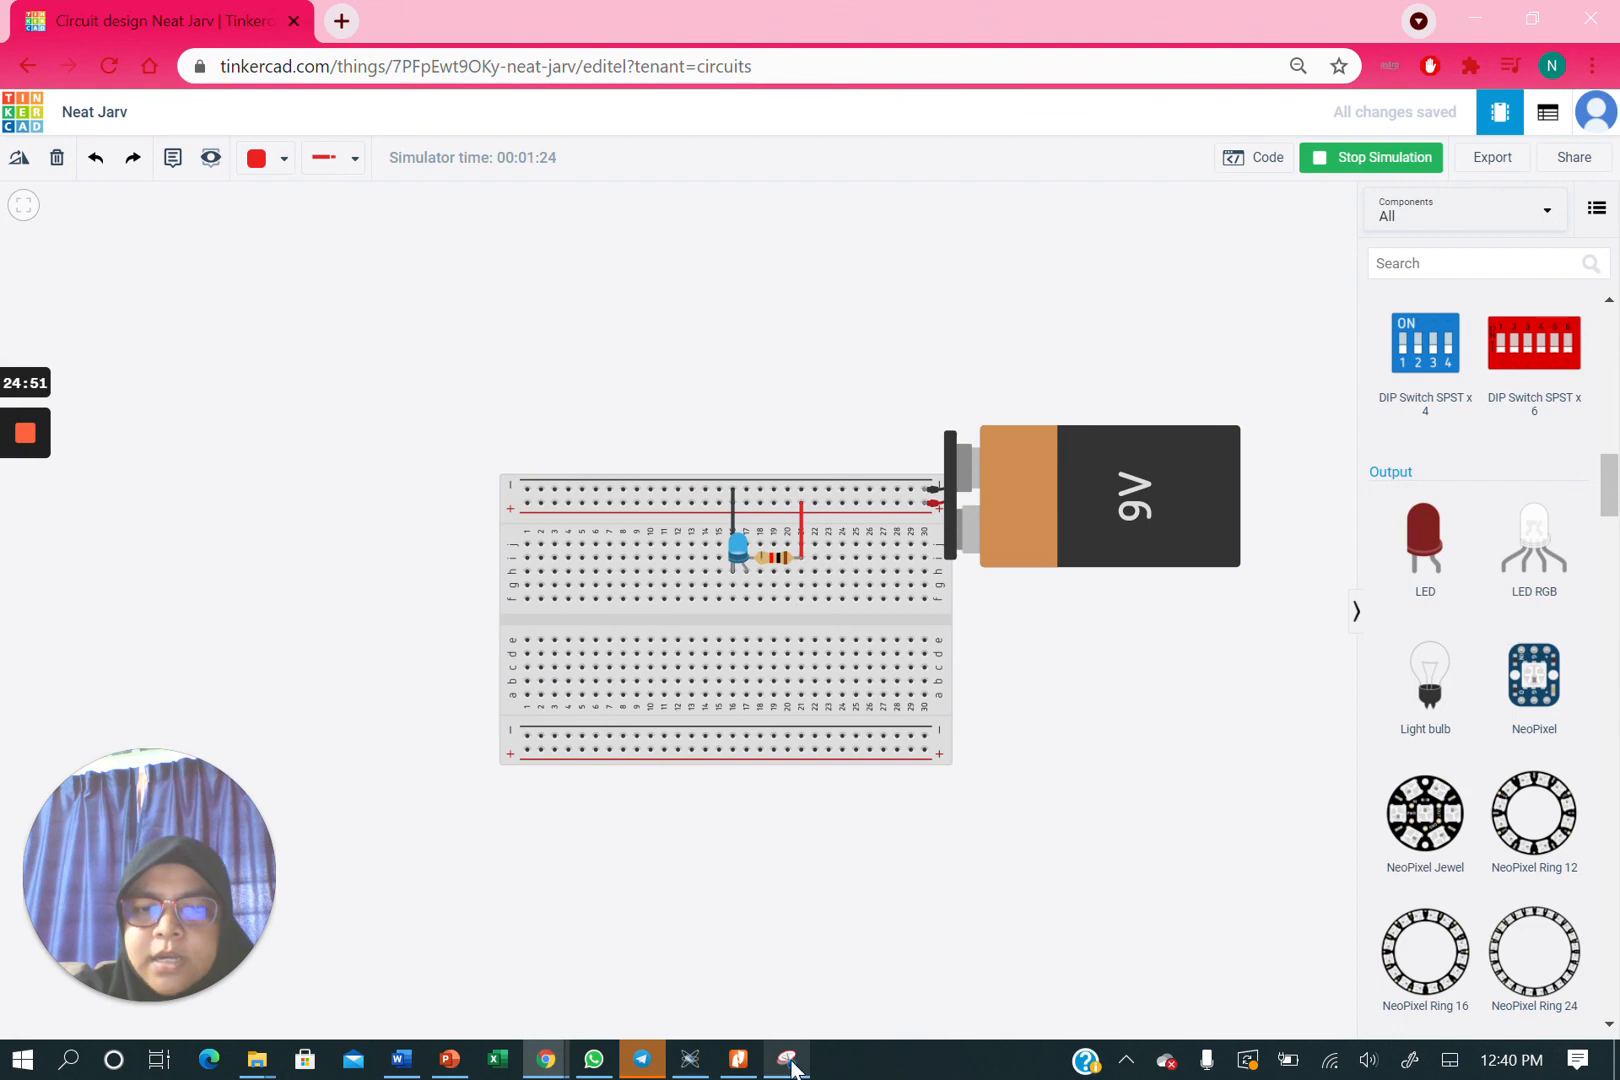
# - Capture a new snip of the simulated circuit with Snipping Tool, covering the whole breadboard and 9 V battery, and minimize the snip window
pyautogui.moveTo(792, 1068)
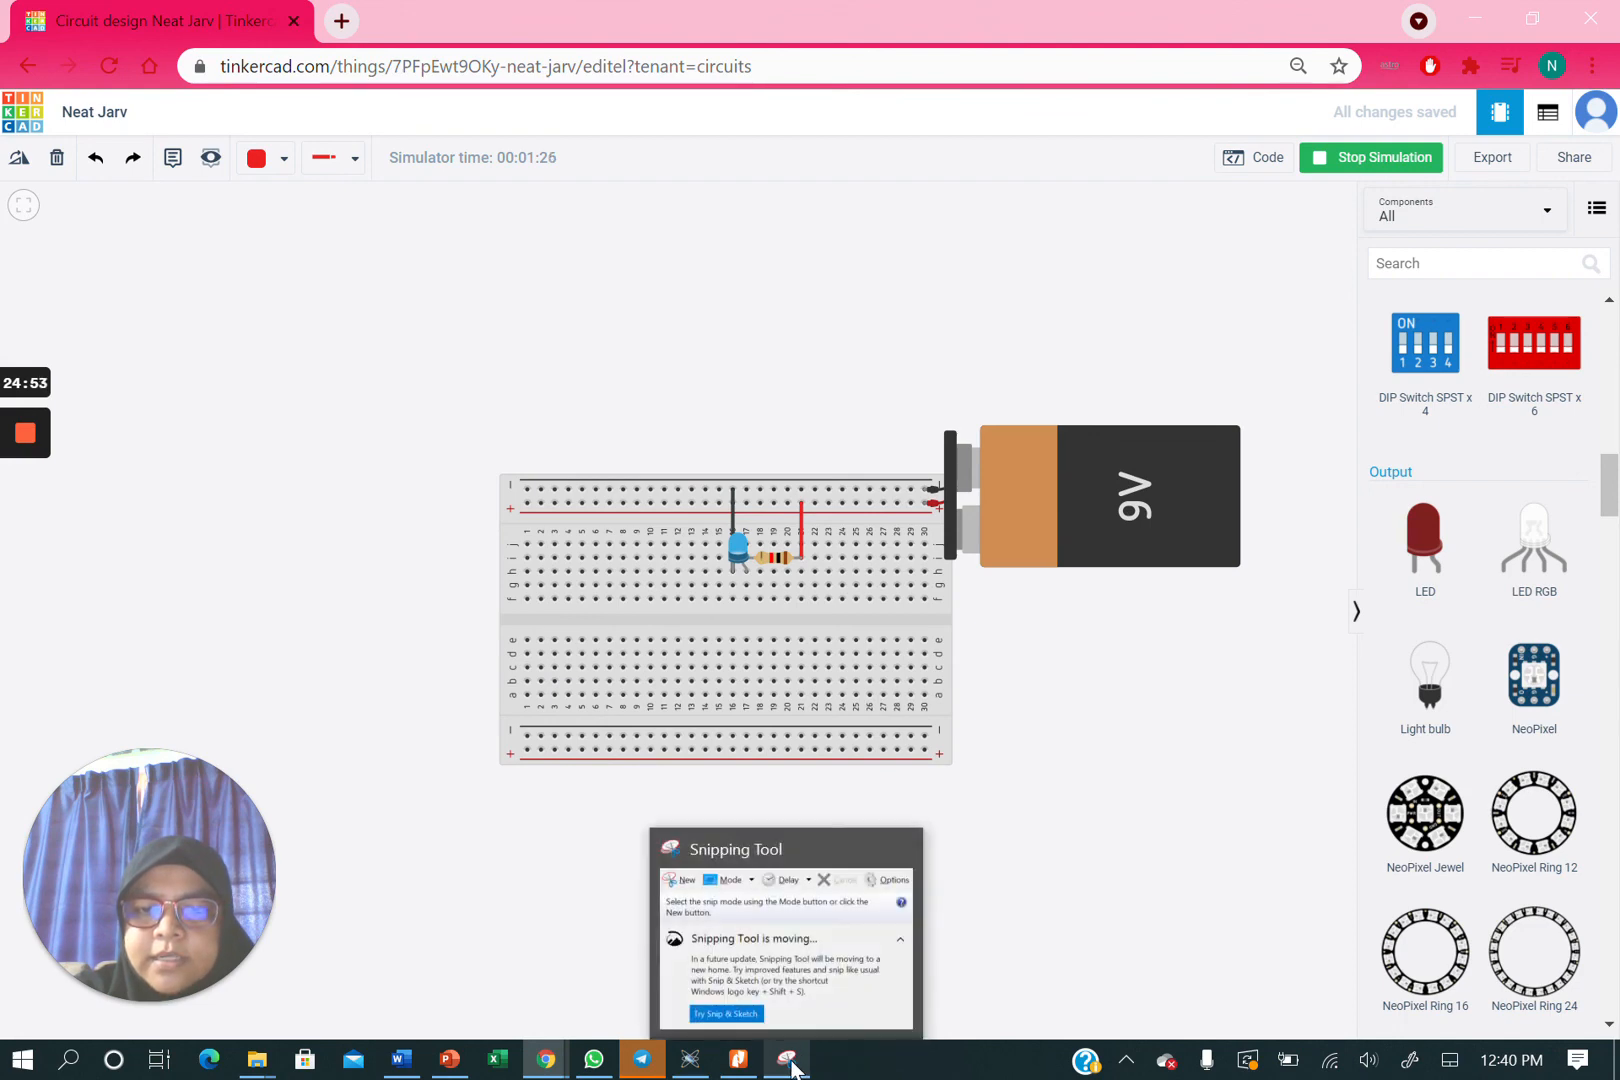
pyautogui.click(790, 1064)
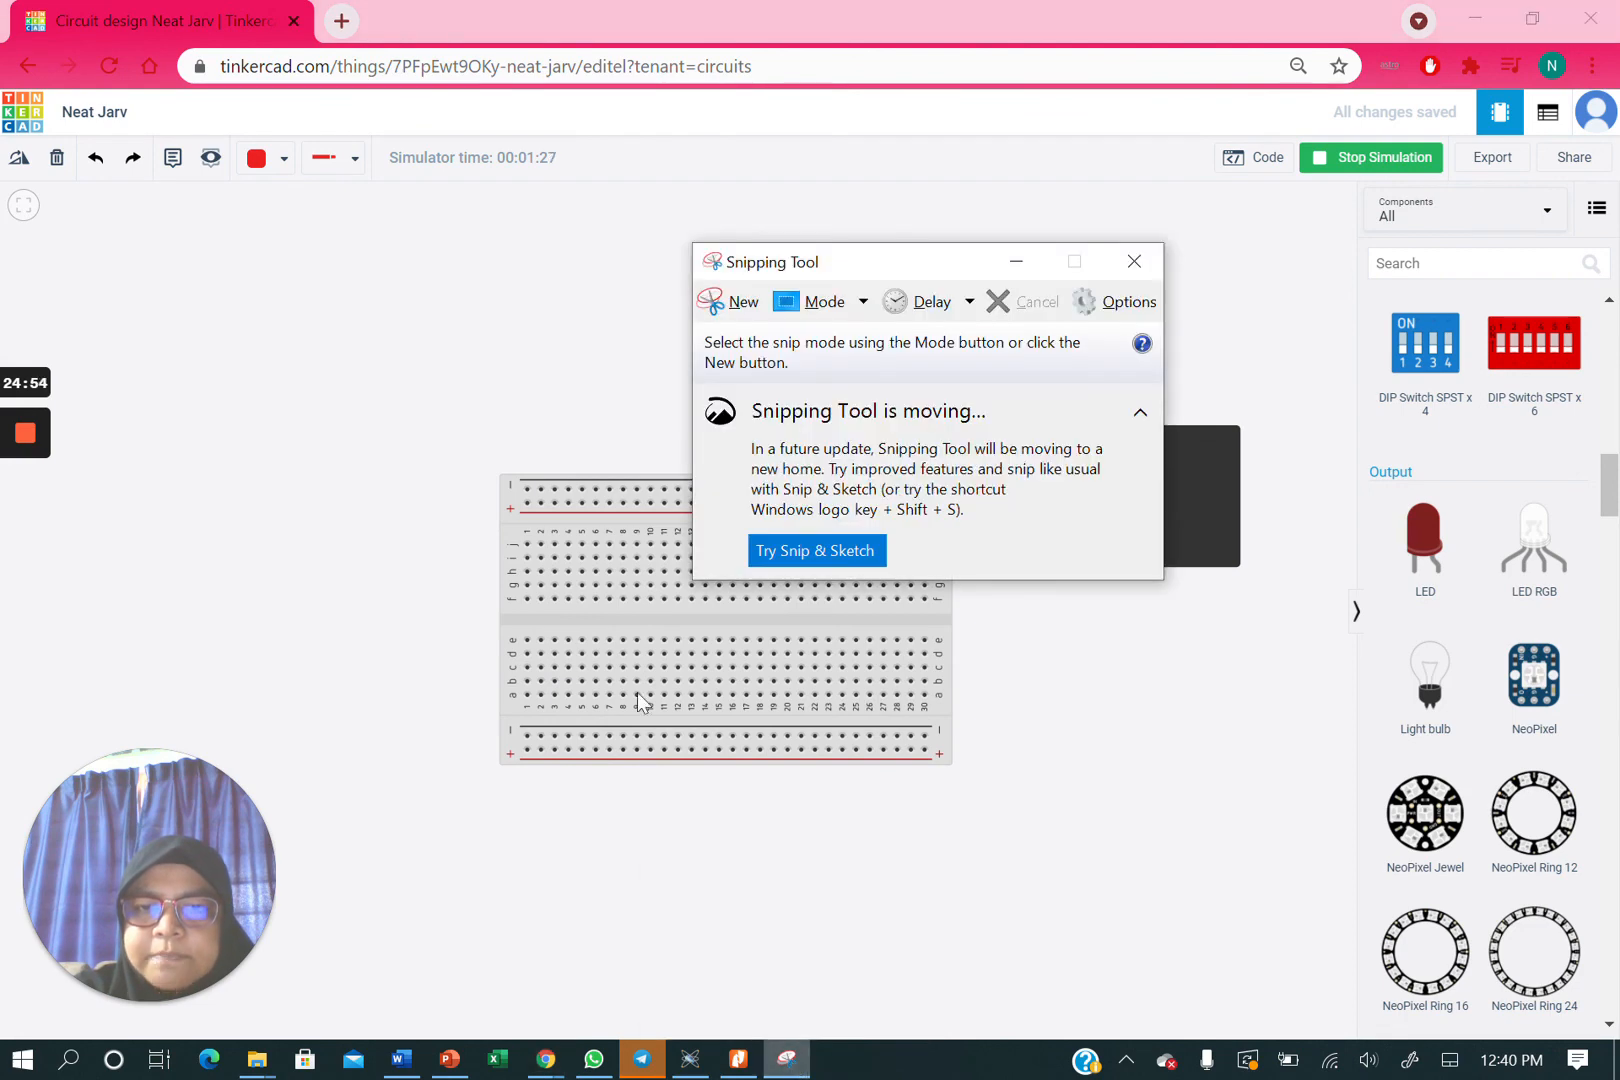
pyautogui.click(737, 303)
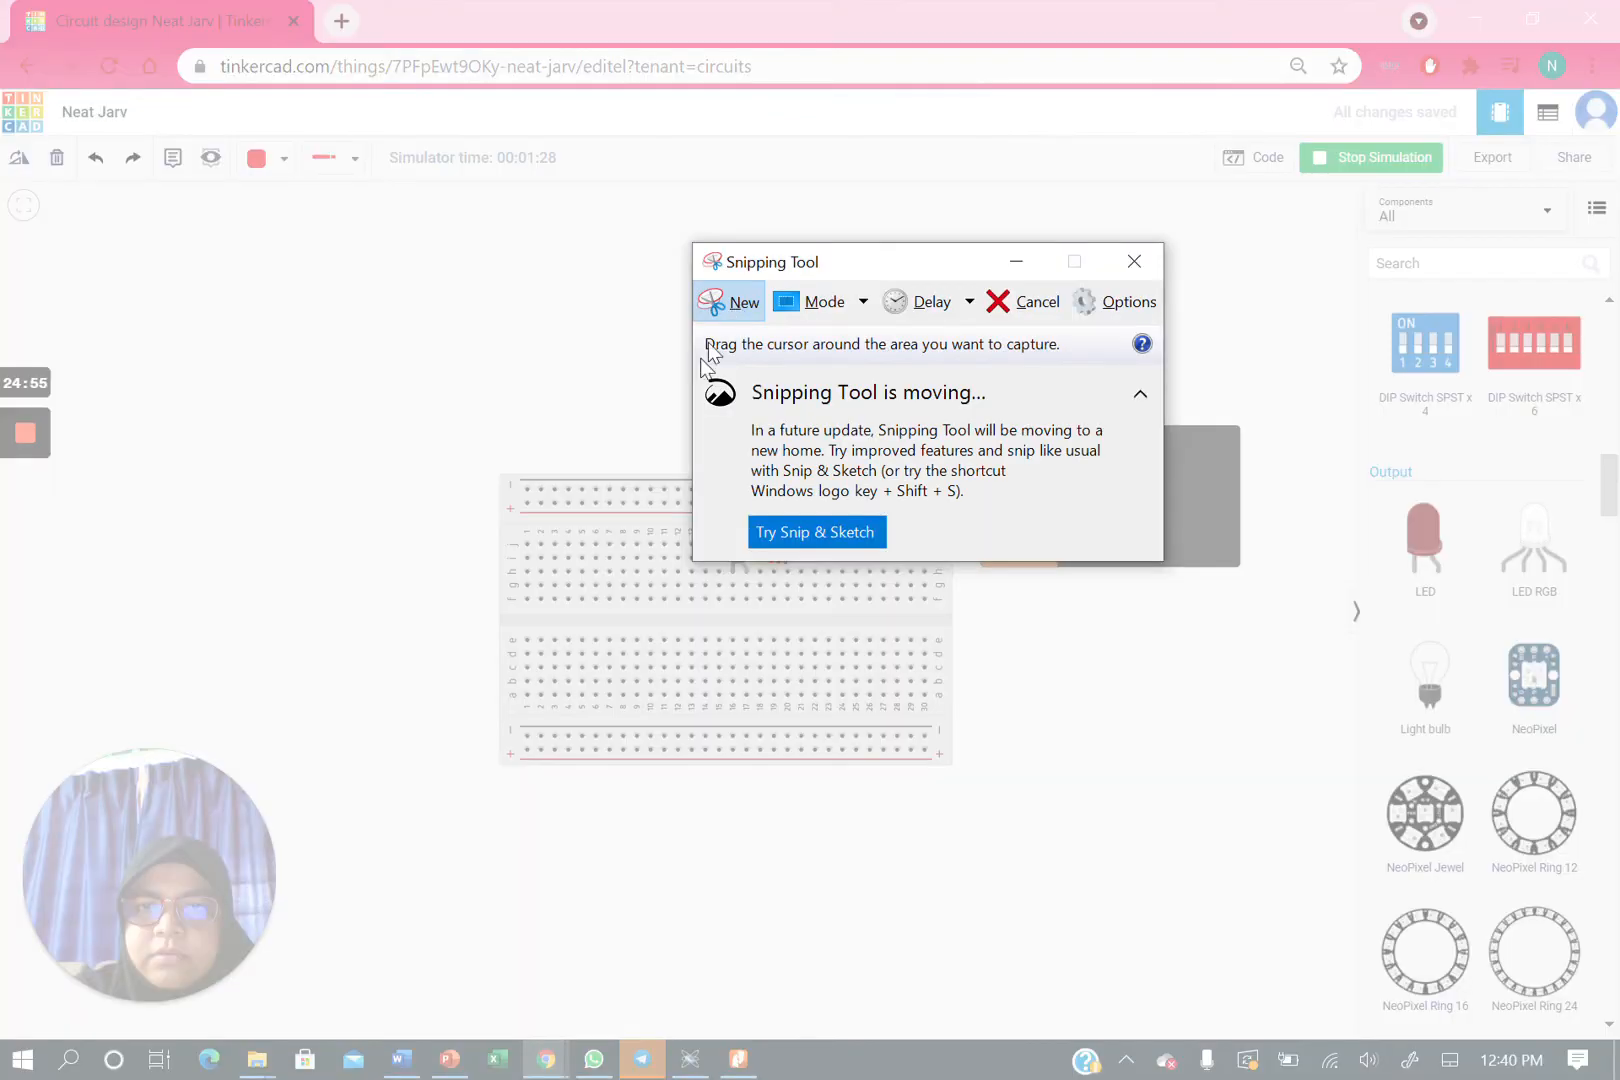
pyautogui.moveTo(453, 350); pyautogui.dragTo(1271, 822)
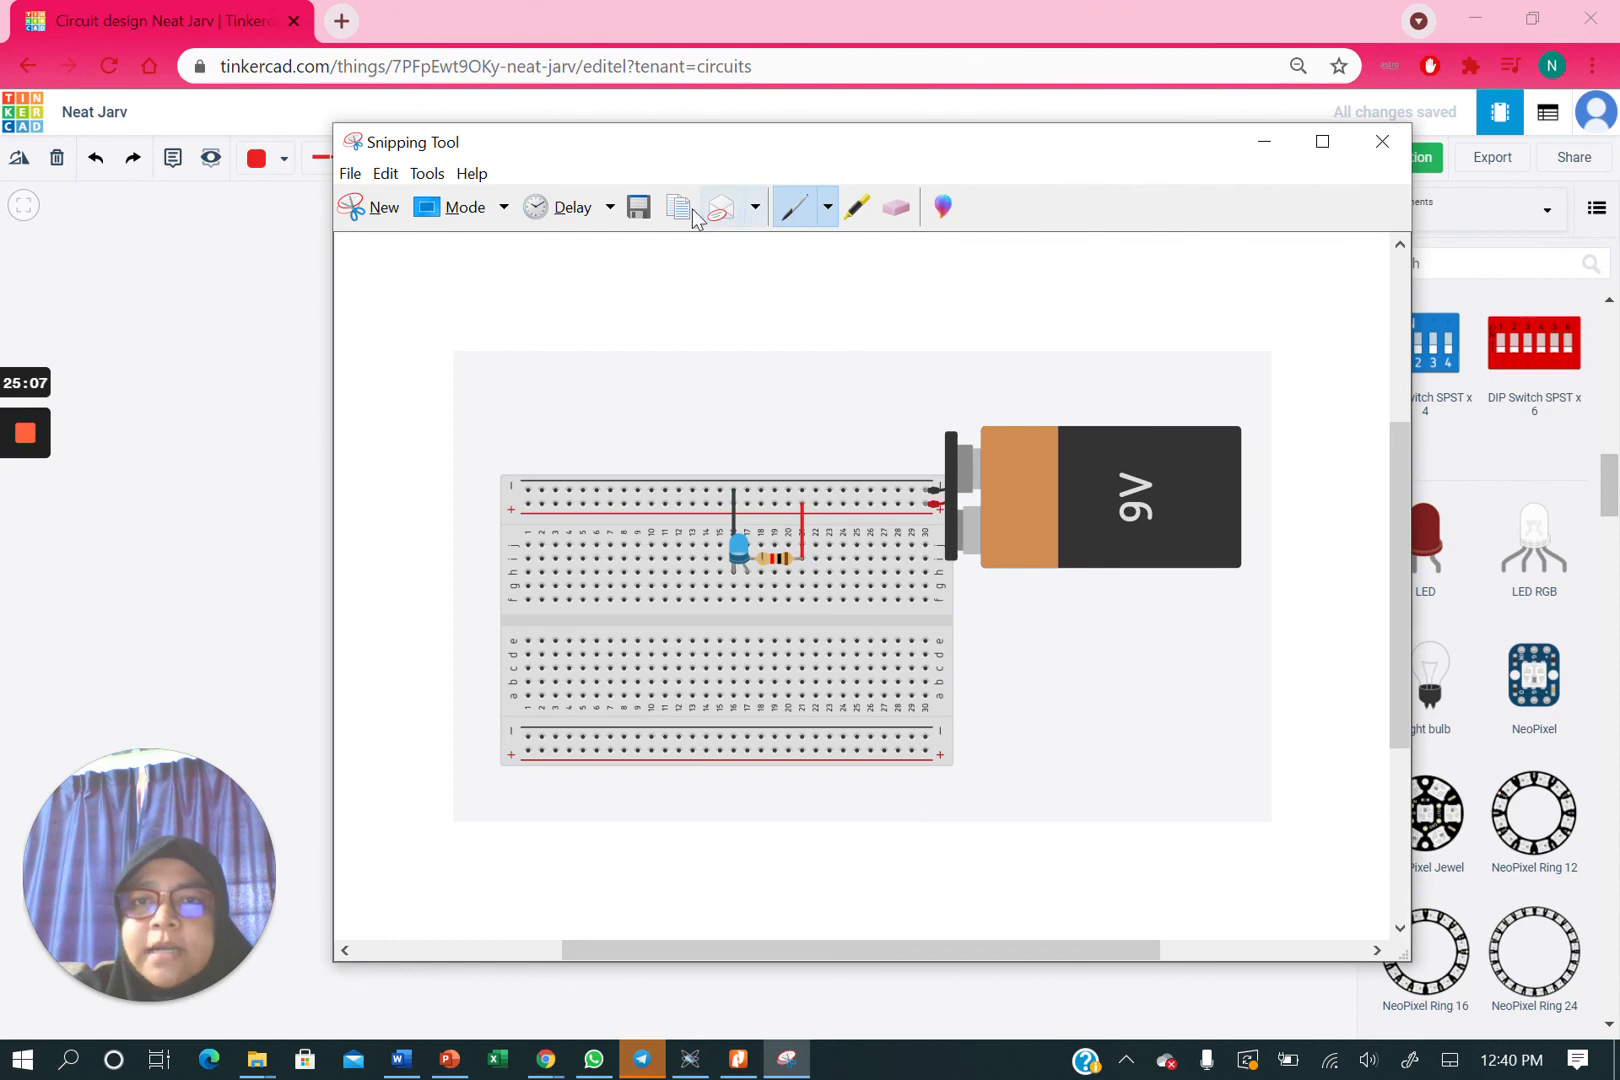
pyautogui.click(1264, 141)
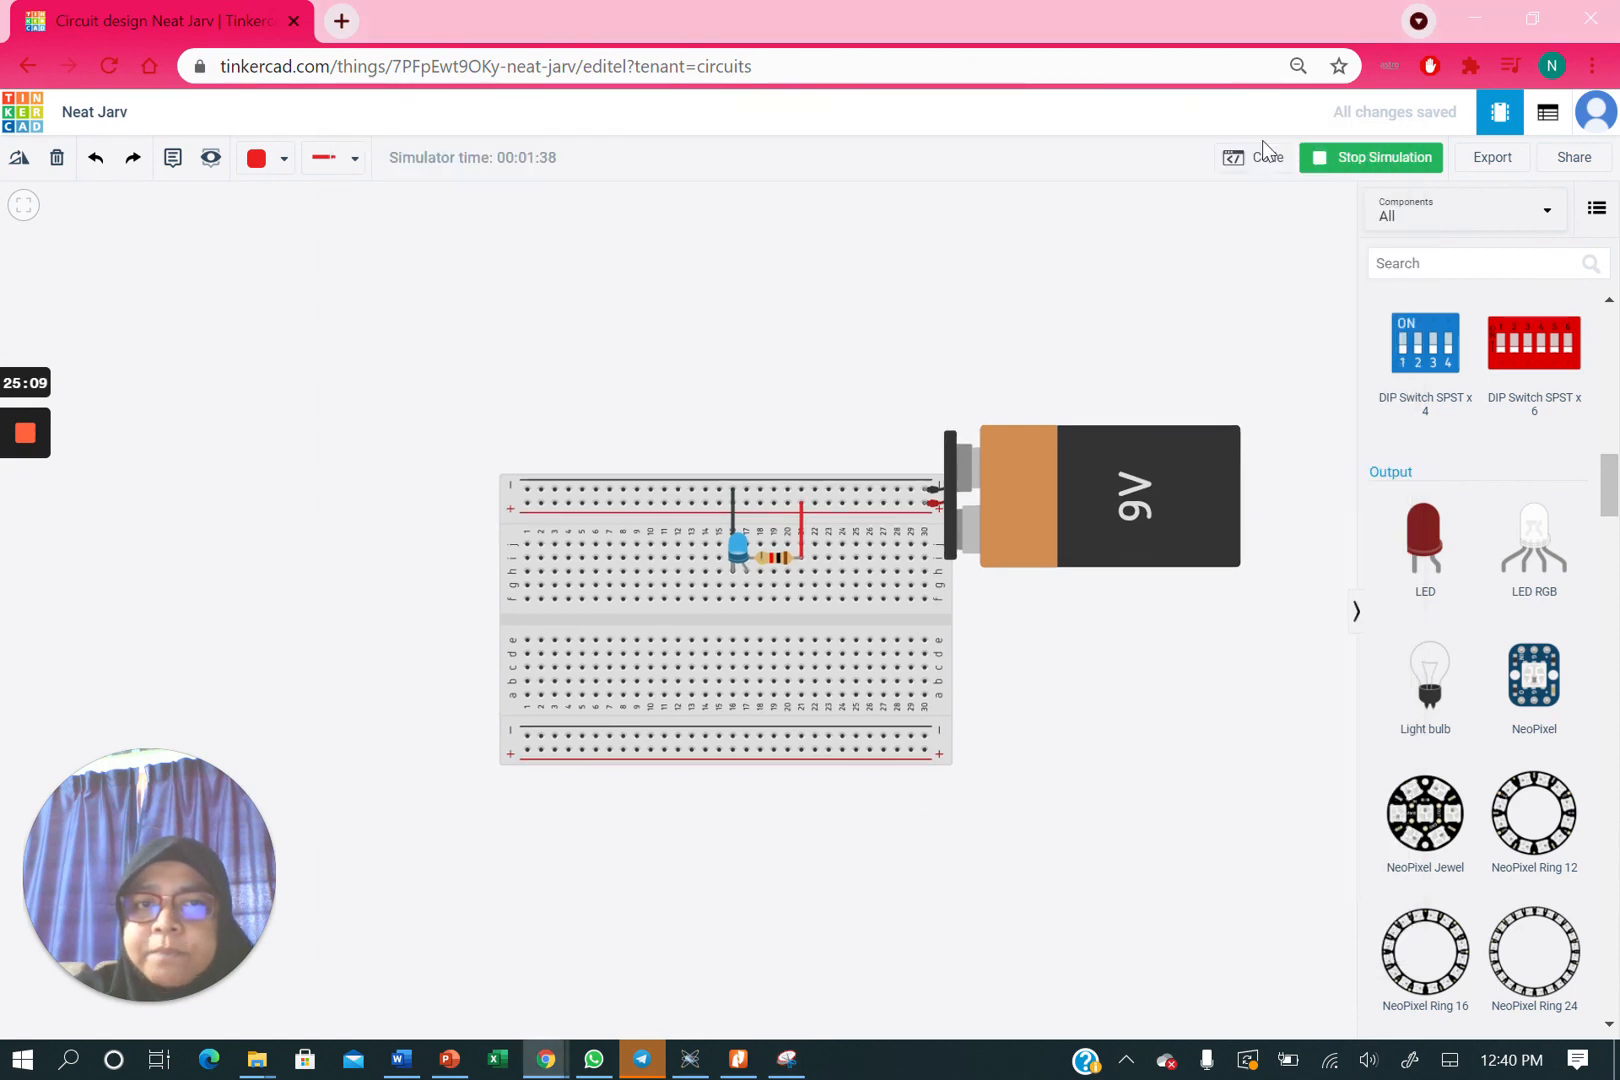
# - Switch to Word, replace the old circuit picture in the document with the new snip, and return to Tinkercad
pyautogui.click(401, 1059)
pyautogui.click(813, 660)
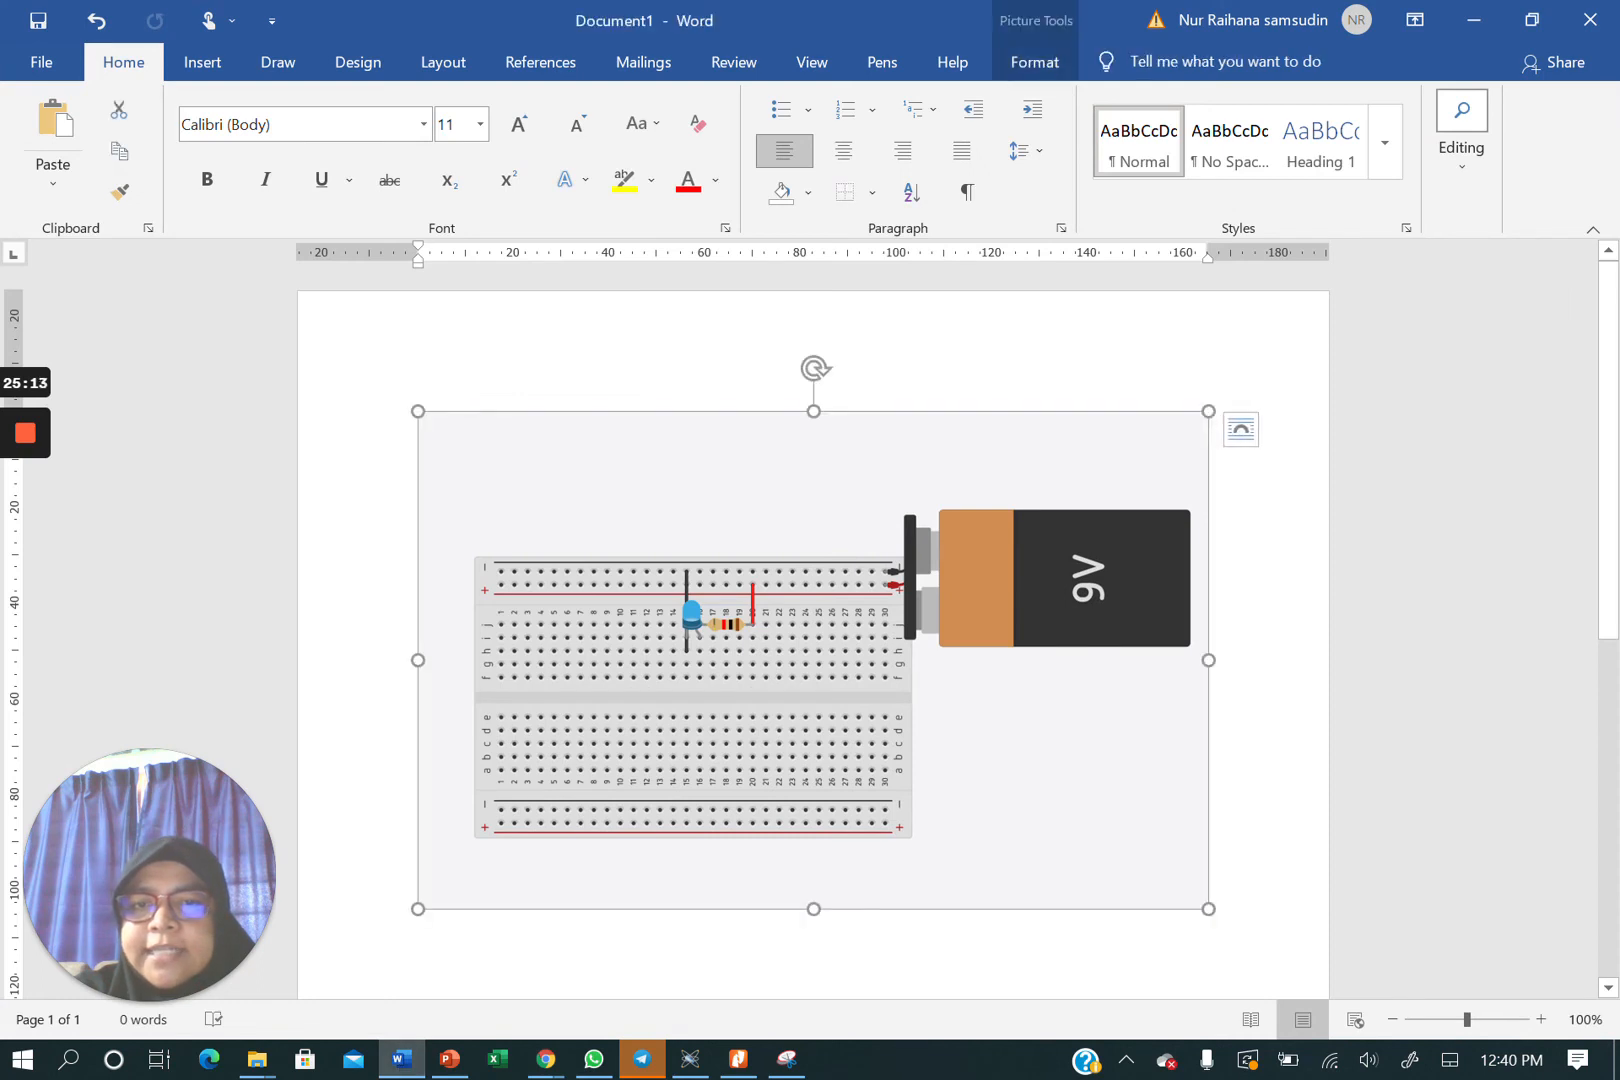
pyautogui.press('Delete')
pyautogui.hotkey('ctrl', 'v')
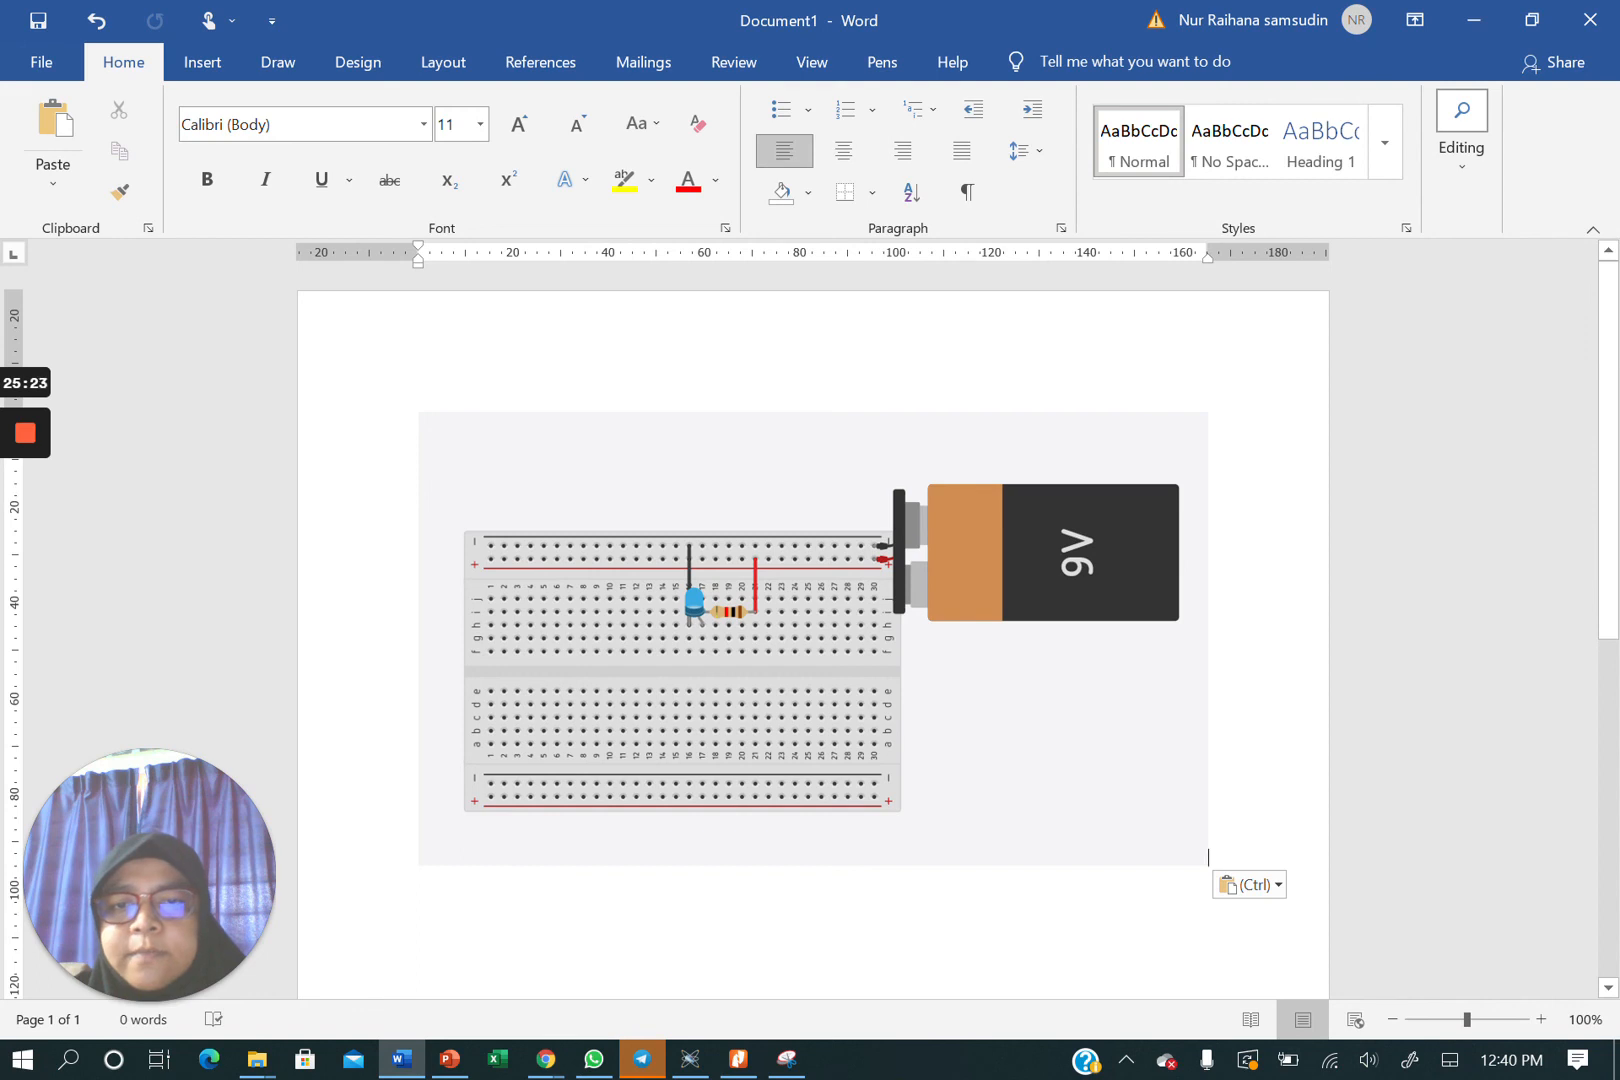
pyautogui.click(1478, 20)
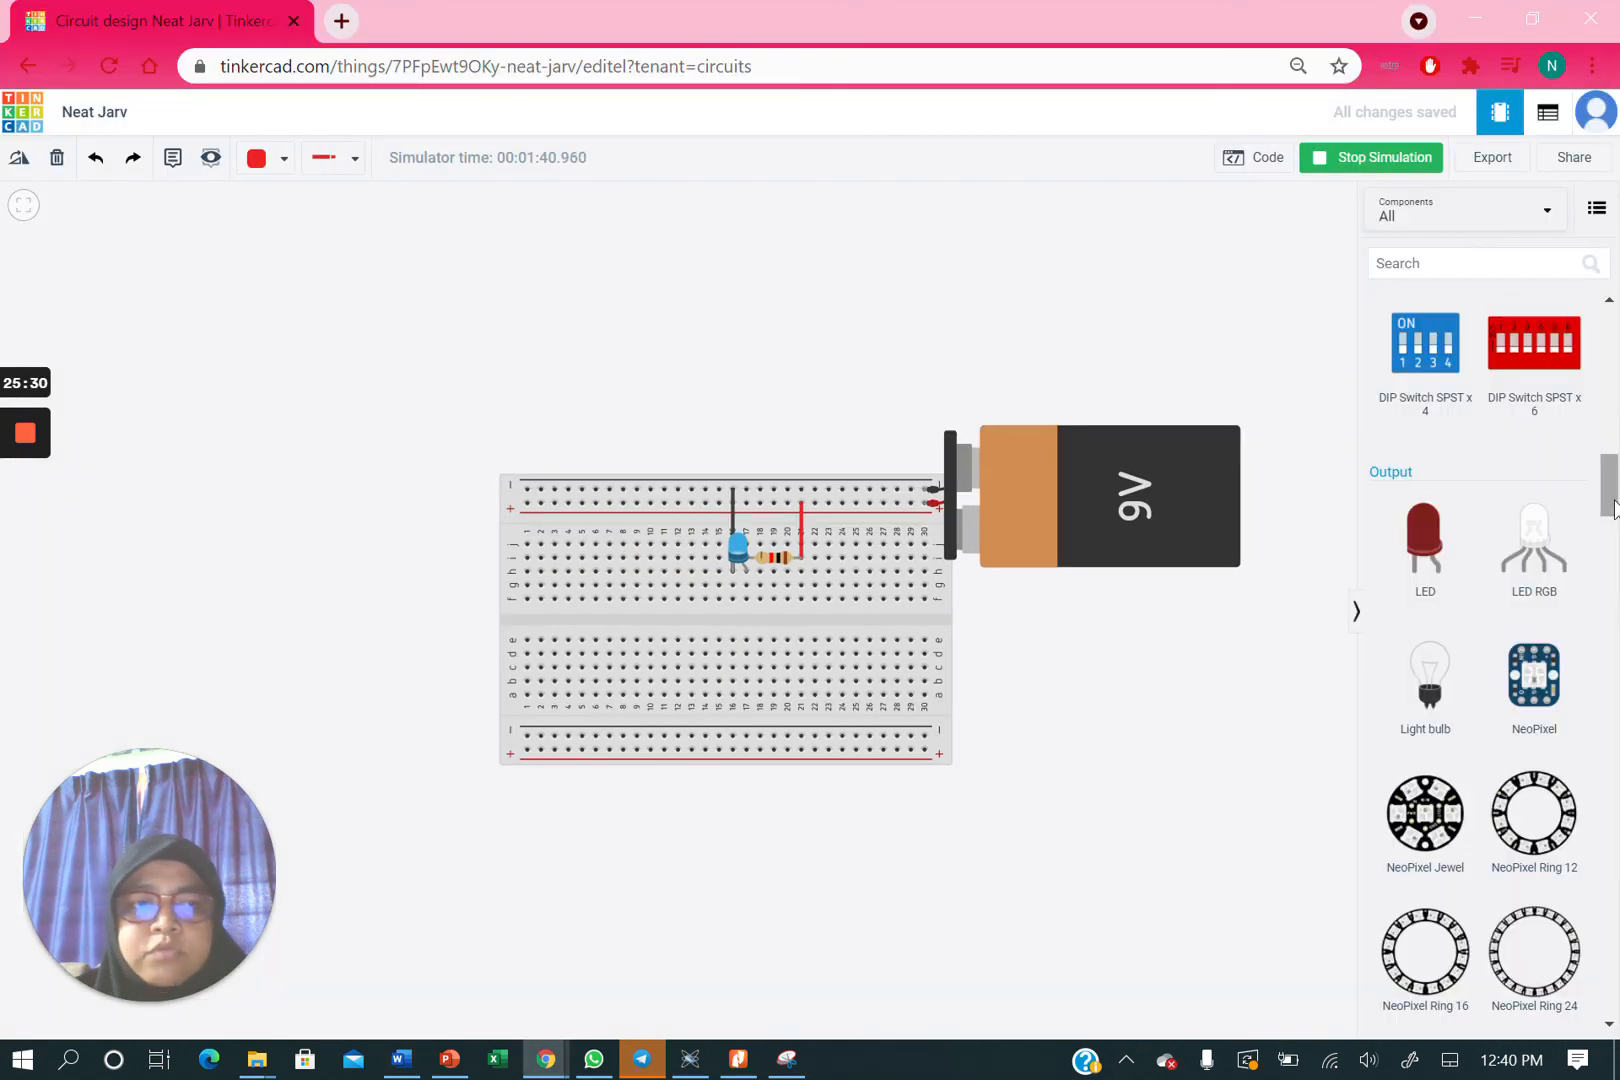
# - Find the multimeter among the instrument components and place it above the breadboard
pyautogui.moveTo(1613, 512); pyautogui.dragTo(1613, 712)
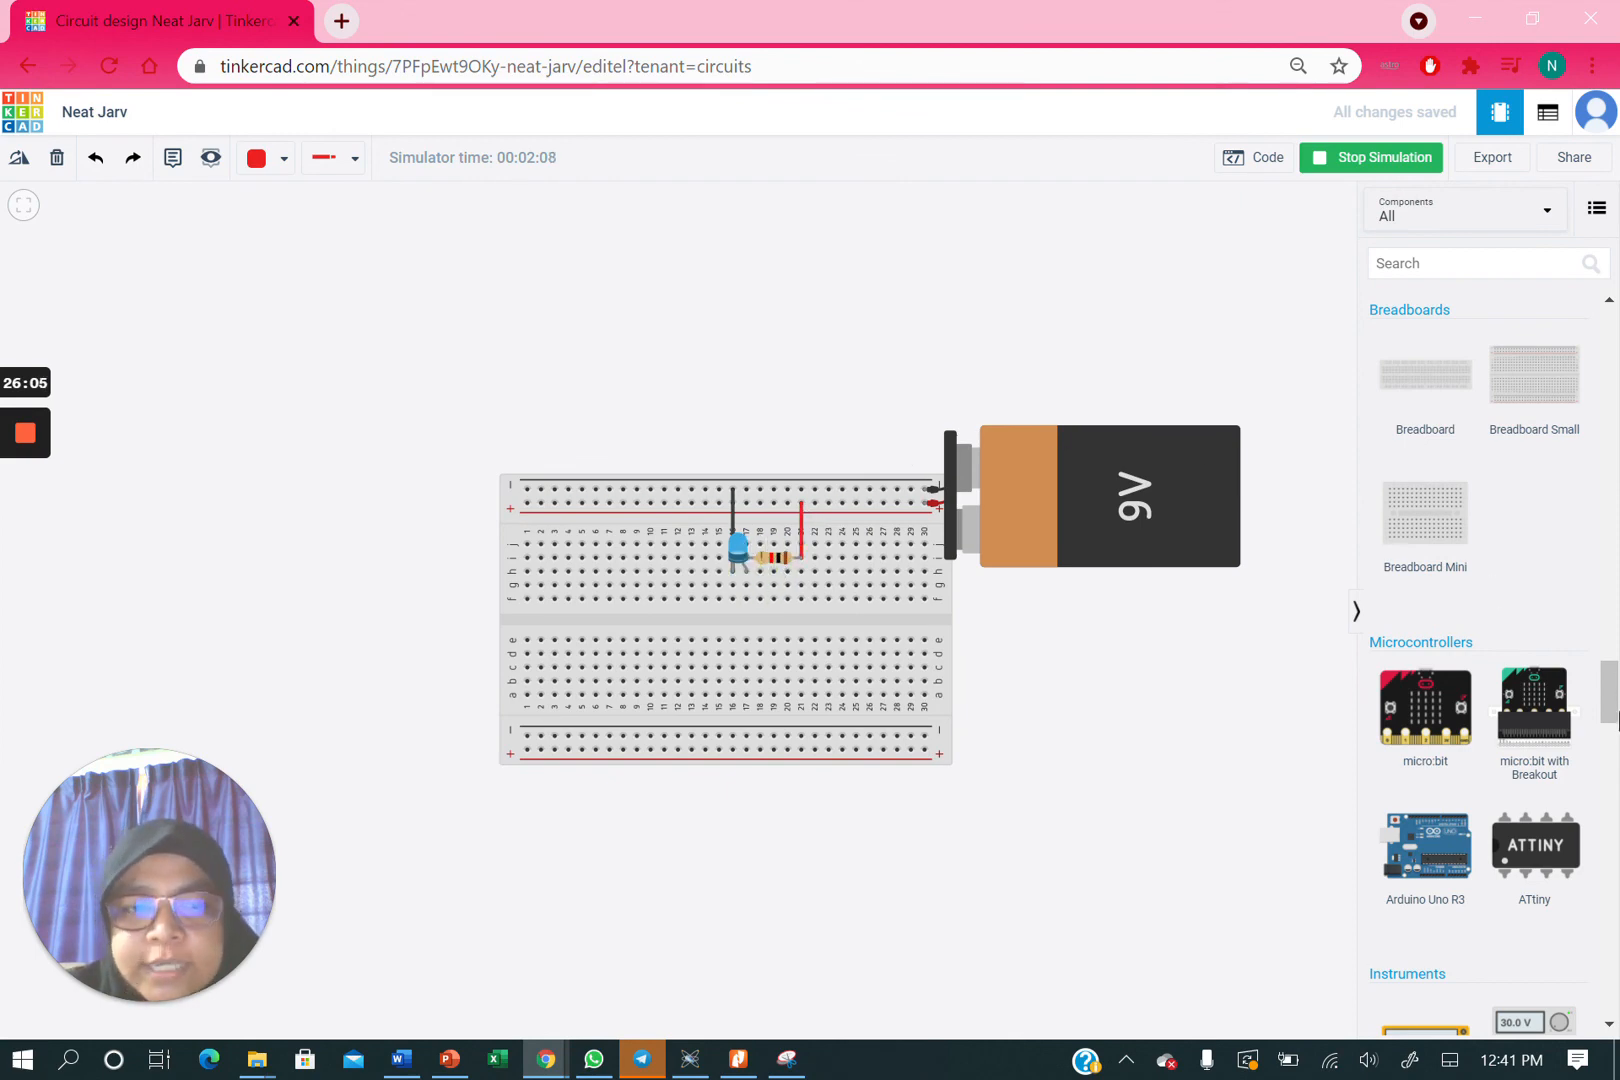
pyautogui.moveTo(1608, 693); pyautogui.dragTo(1614, 768)
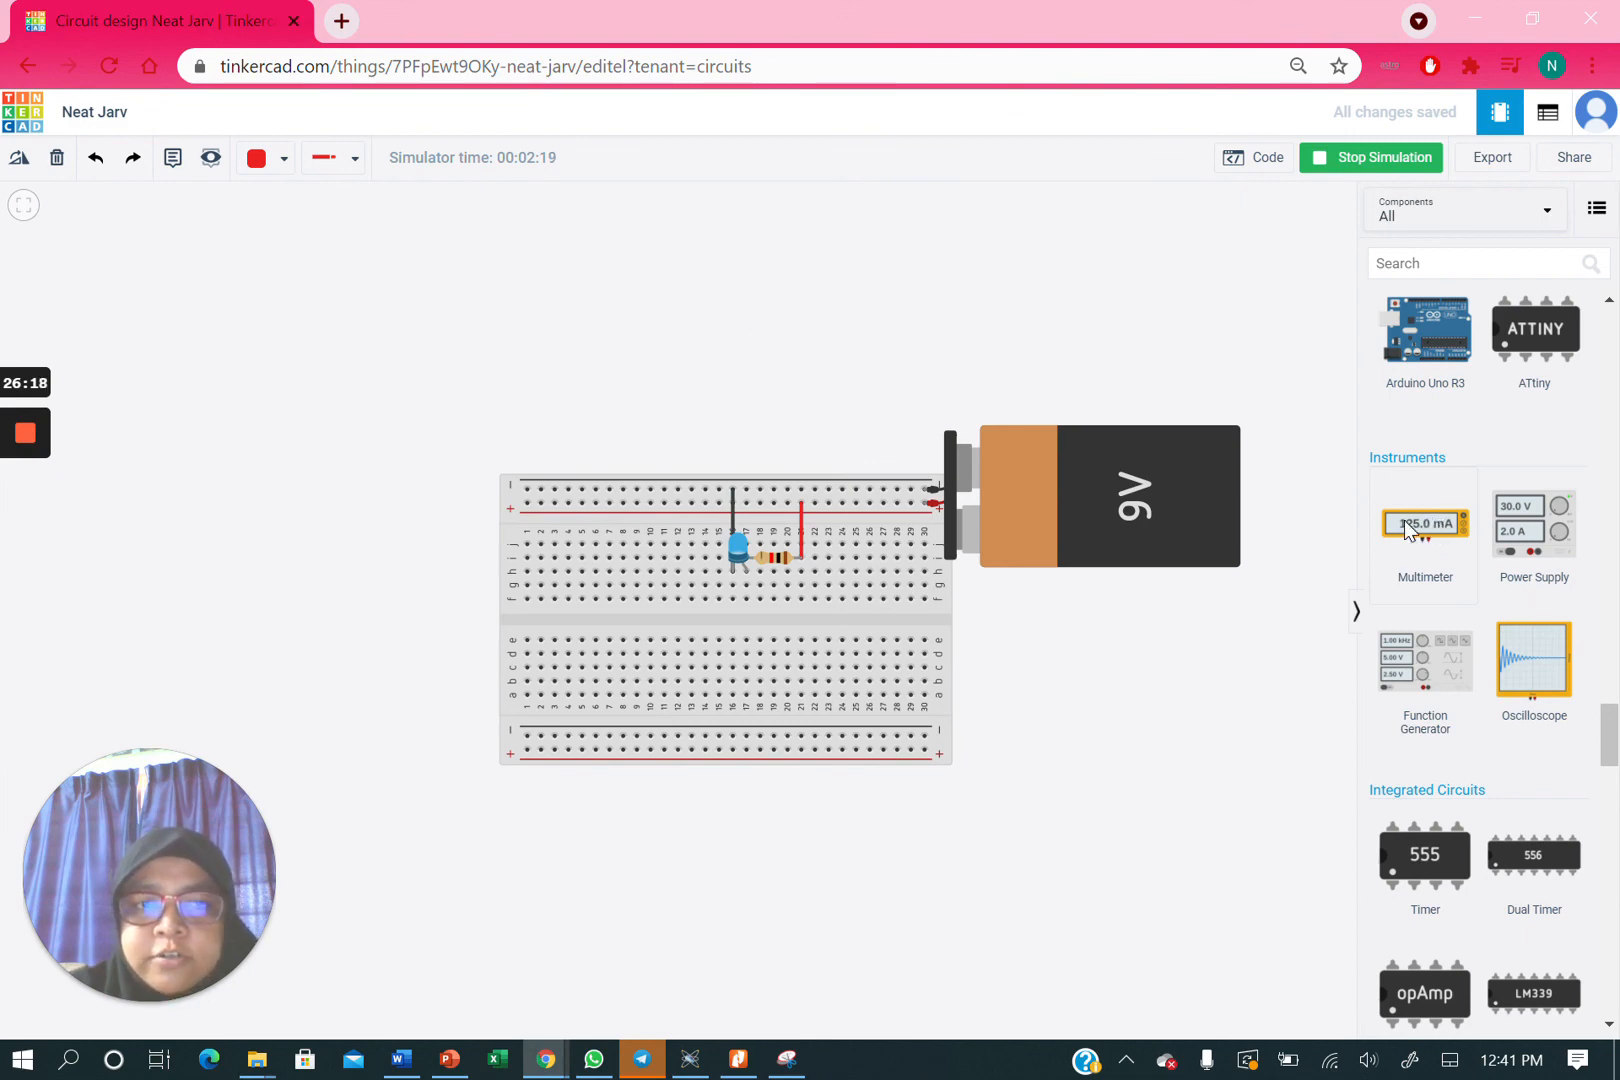
pyautogui.moveTo(1404, 520); pyautogui.dragTo(546, 372)
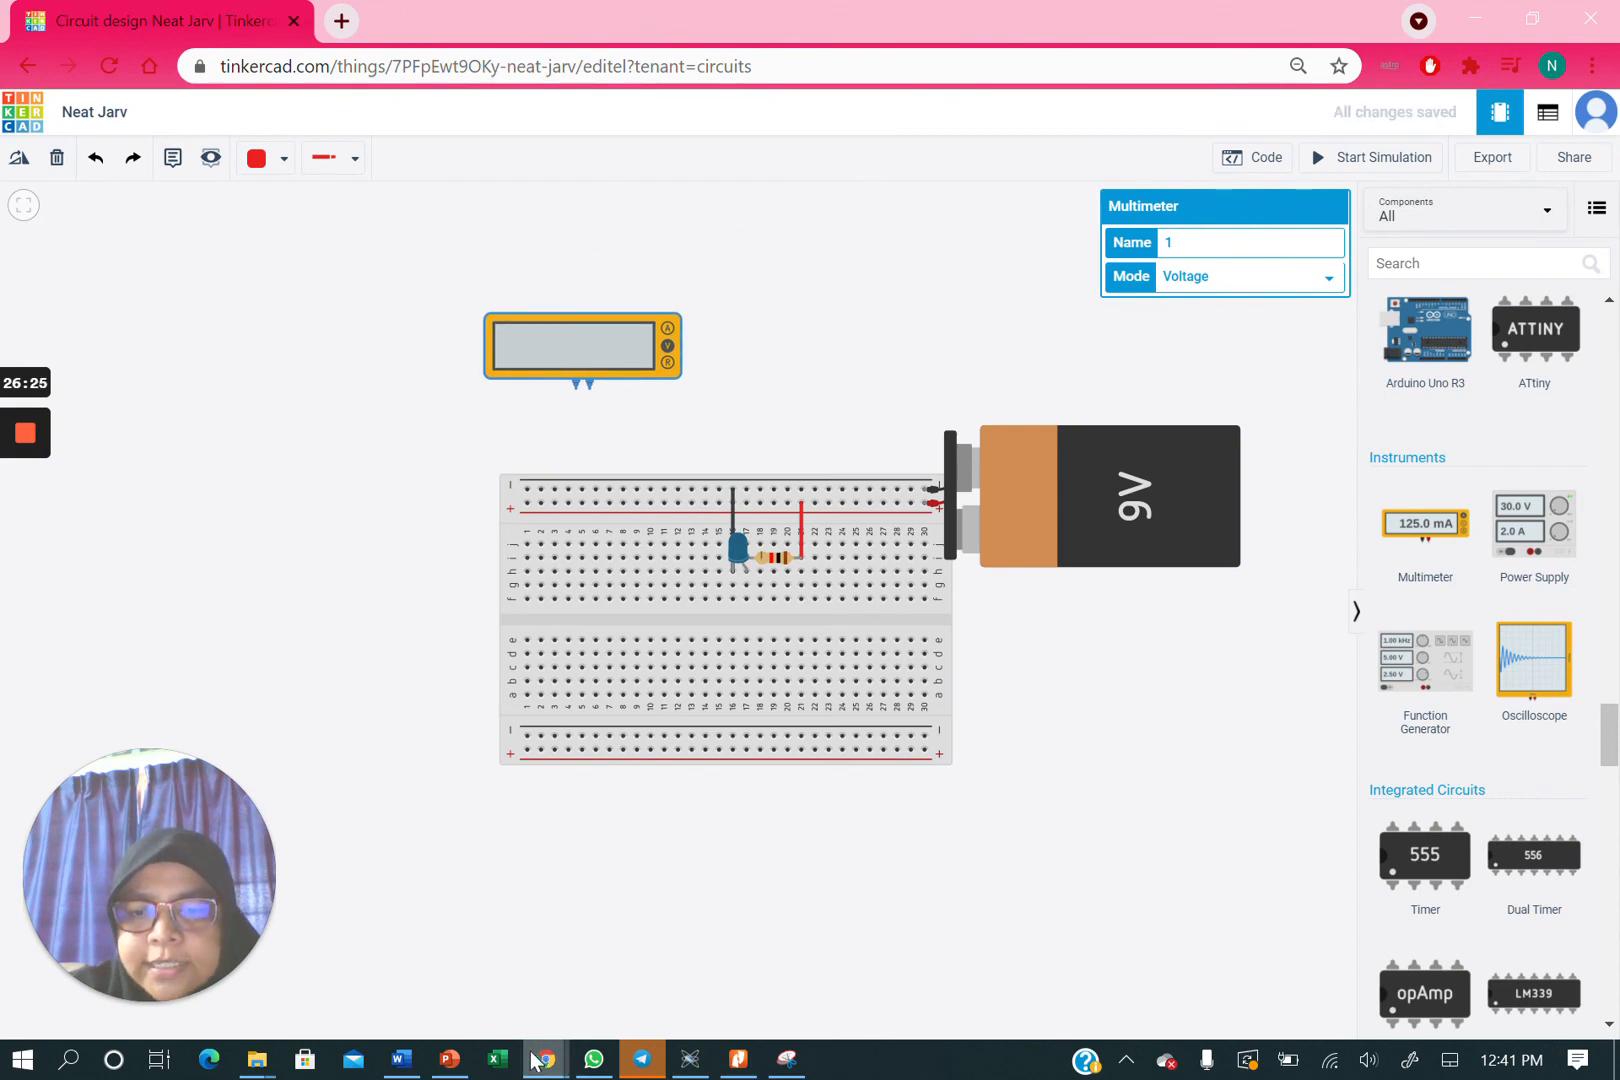
# - Switch to PowerPoint, examine the series circuit schematic at full window size, and return to Tinkercad
pyautogui.click(450, 1062)
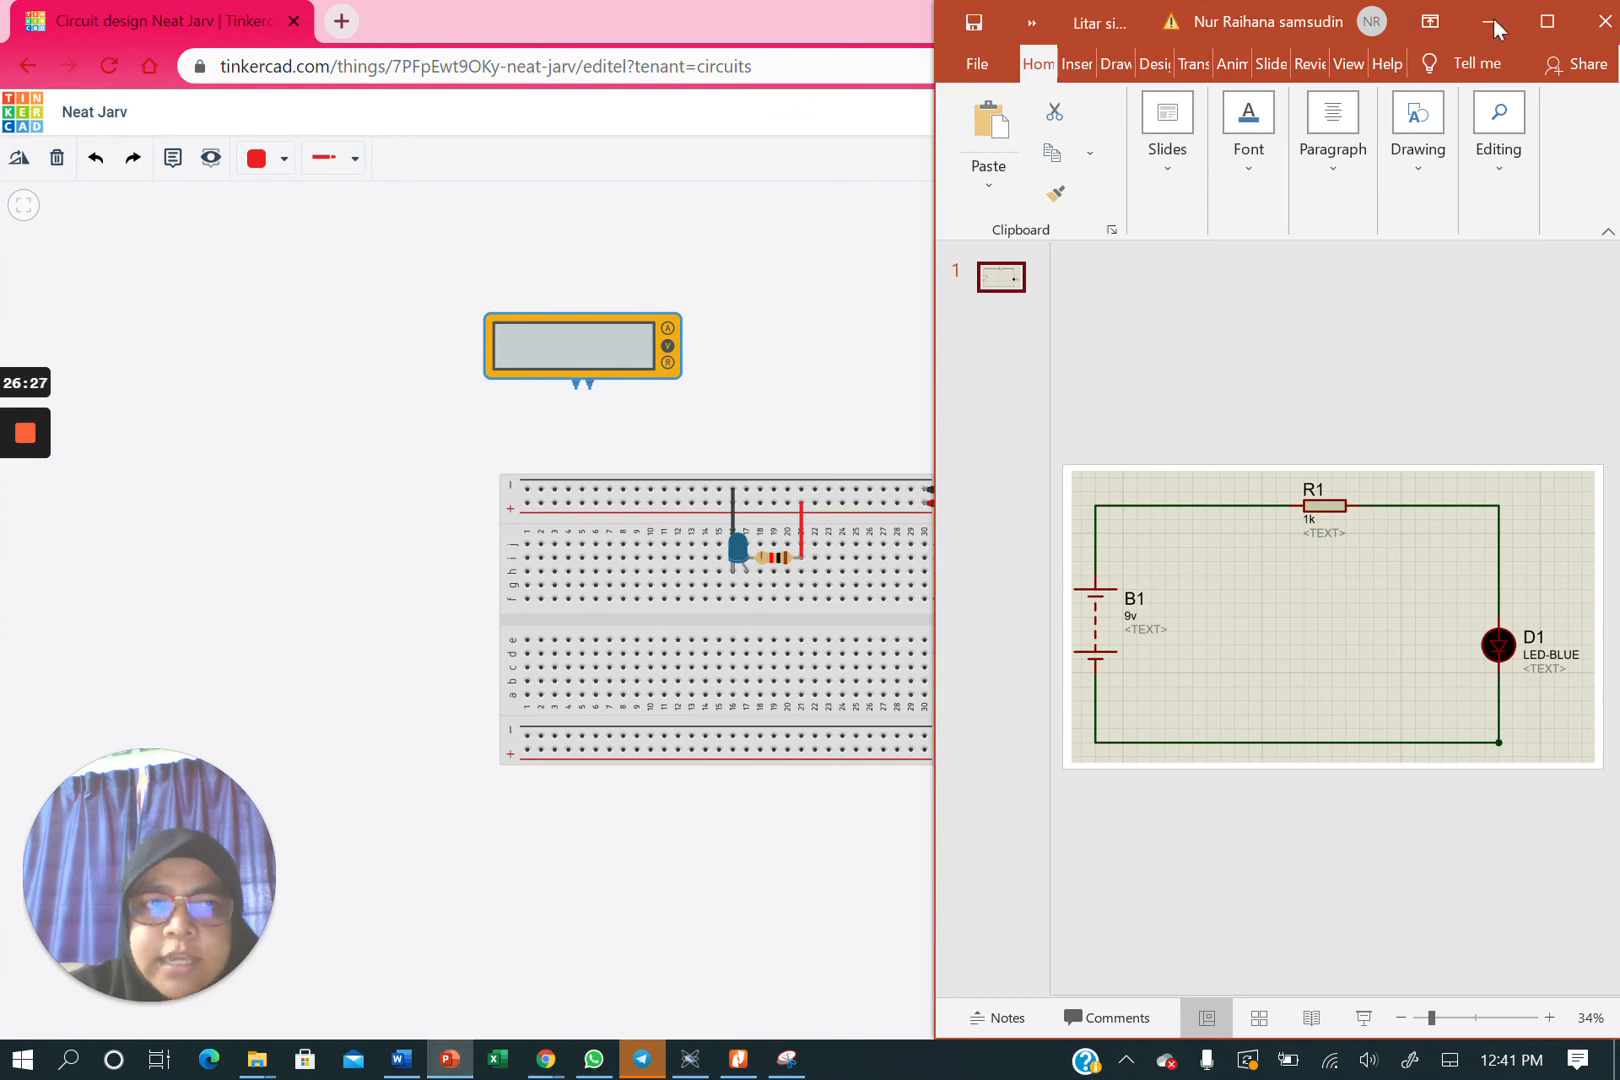
pyautogui.click(1546, 22)
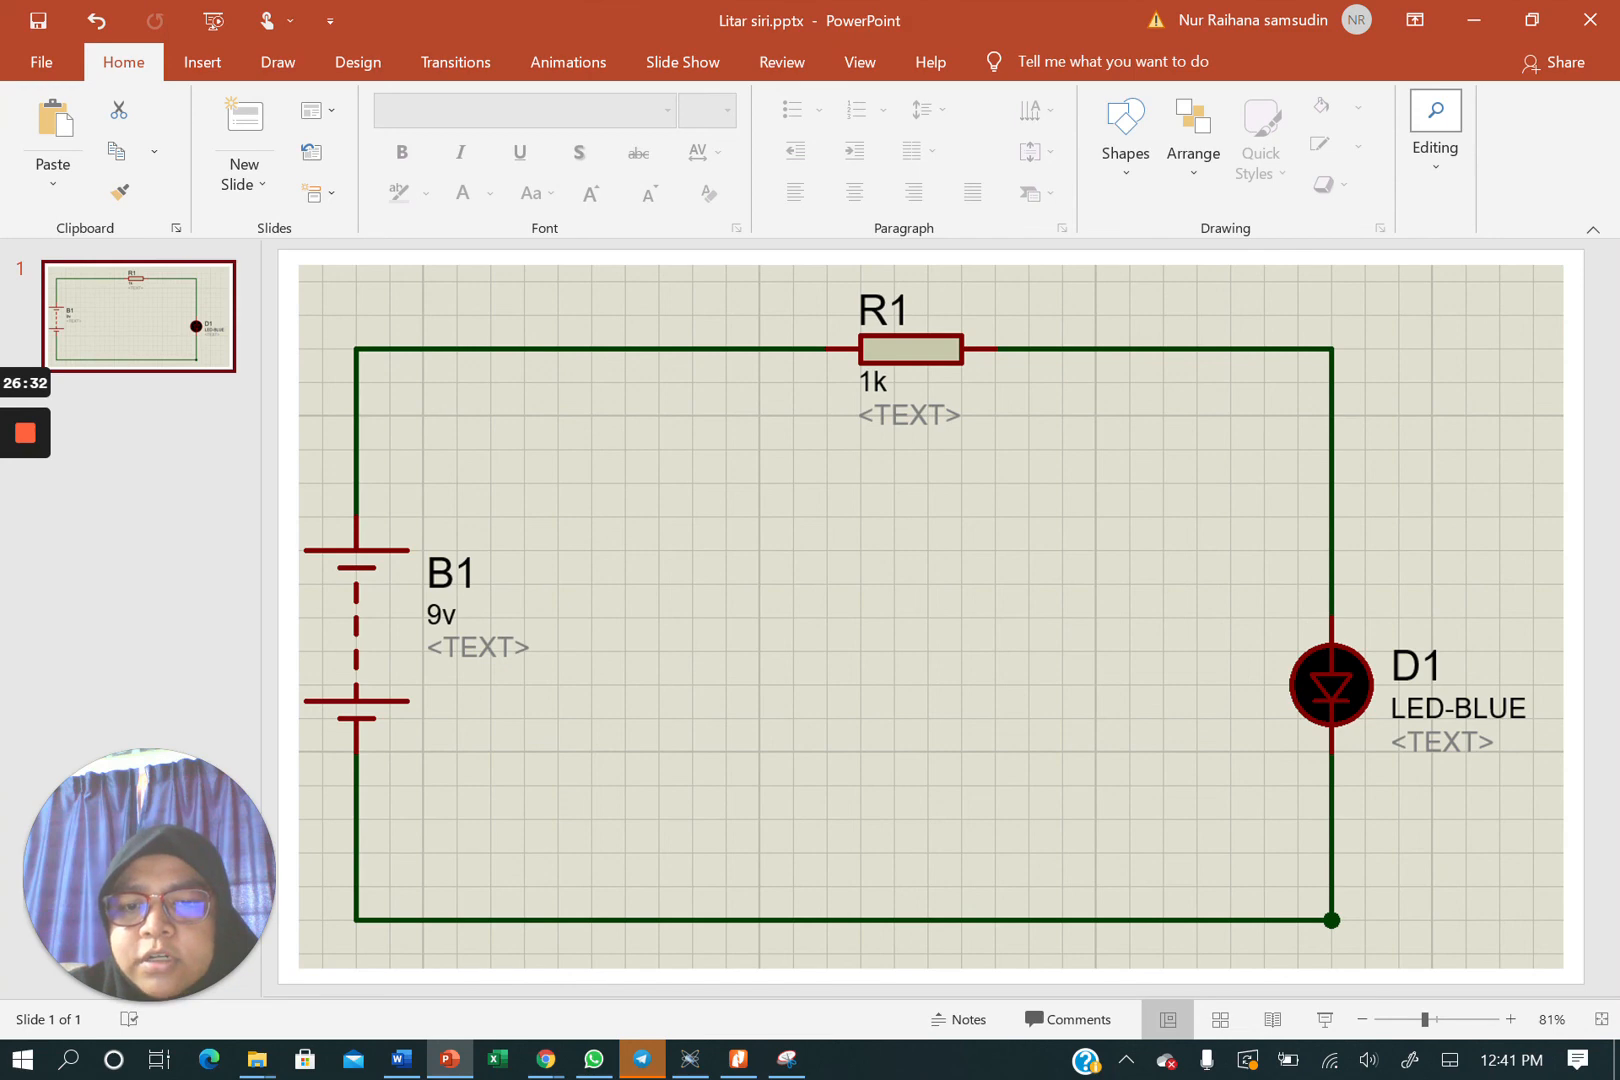
pyautogui.click(1472, 22)
pyautogui.moveTo(772, 1050)
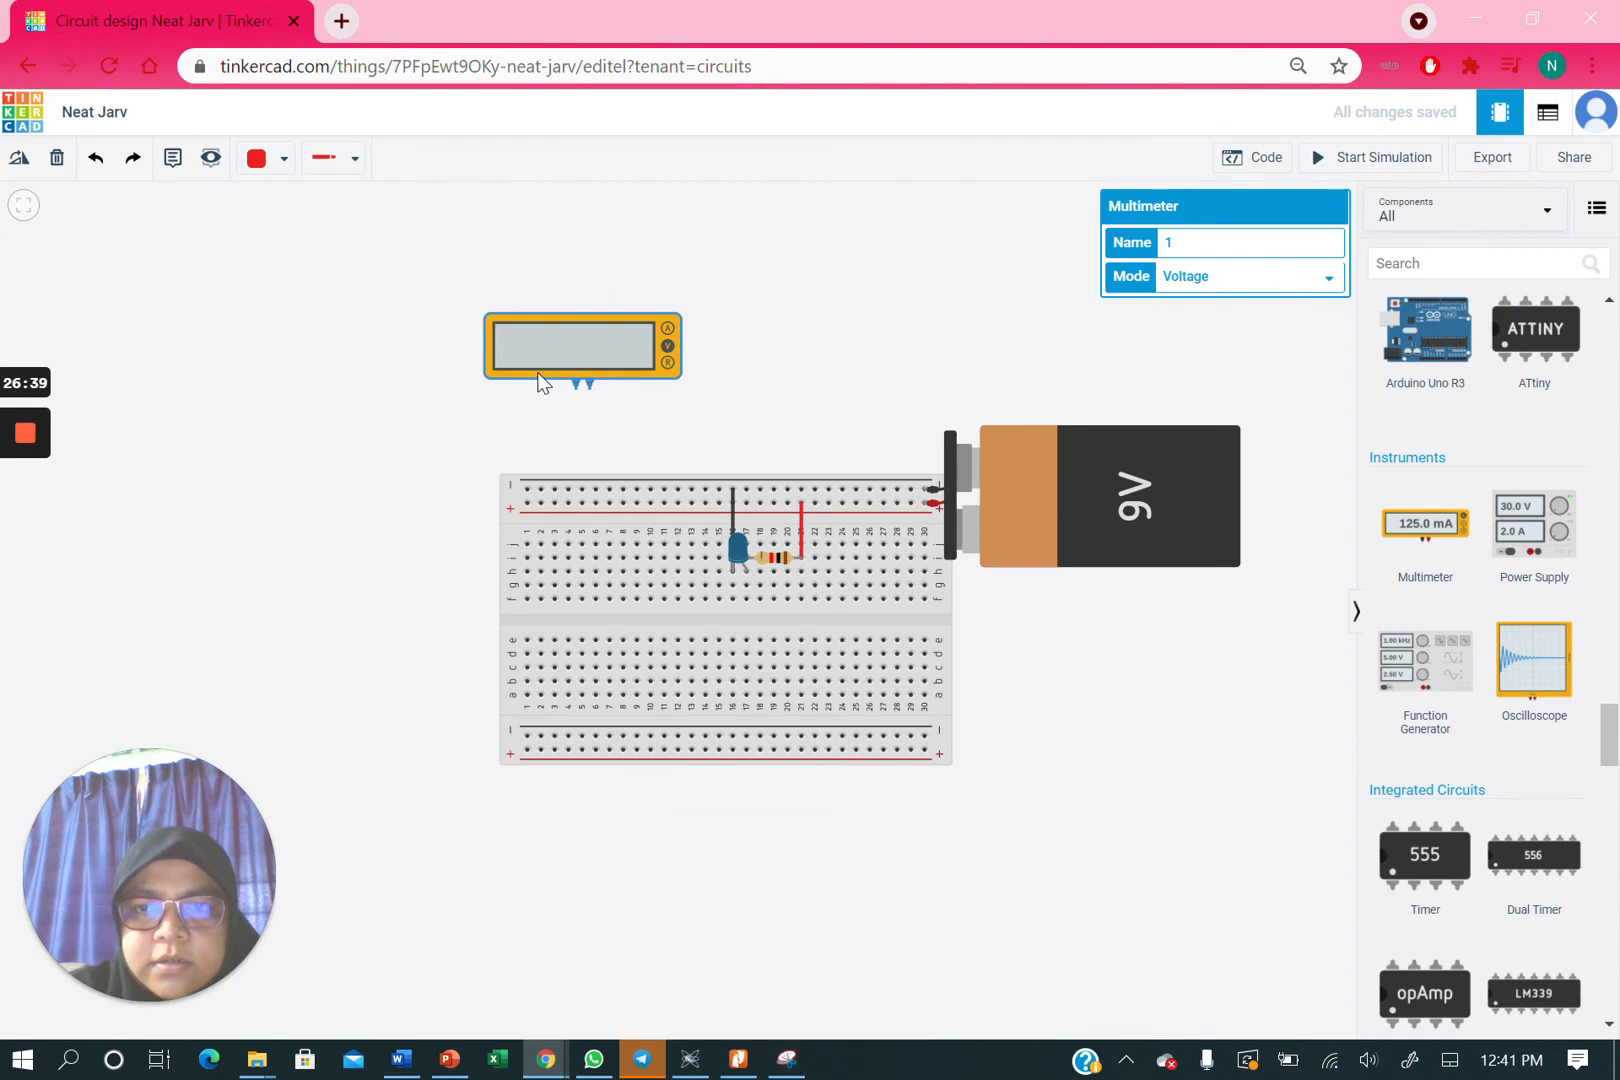
# - Delete the multimeter placed above the breadboard
pyautogui.press('Delete')
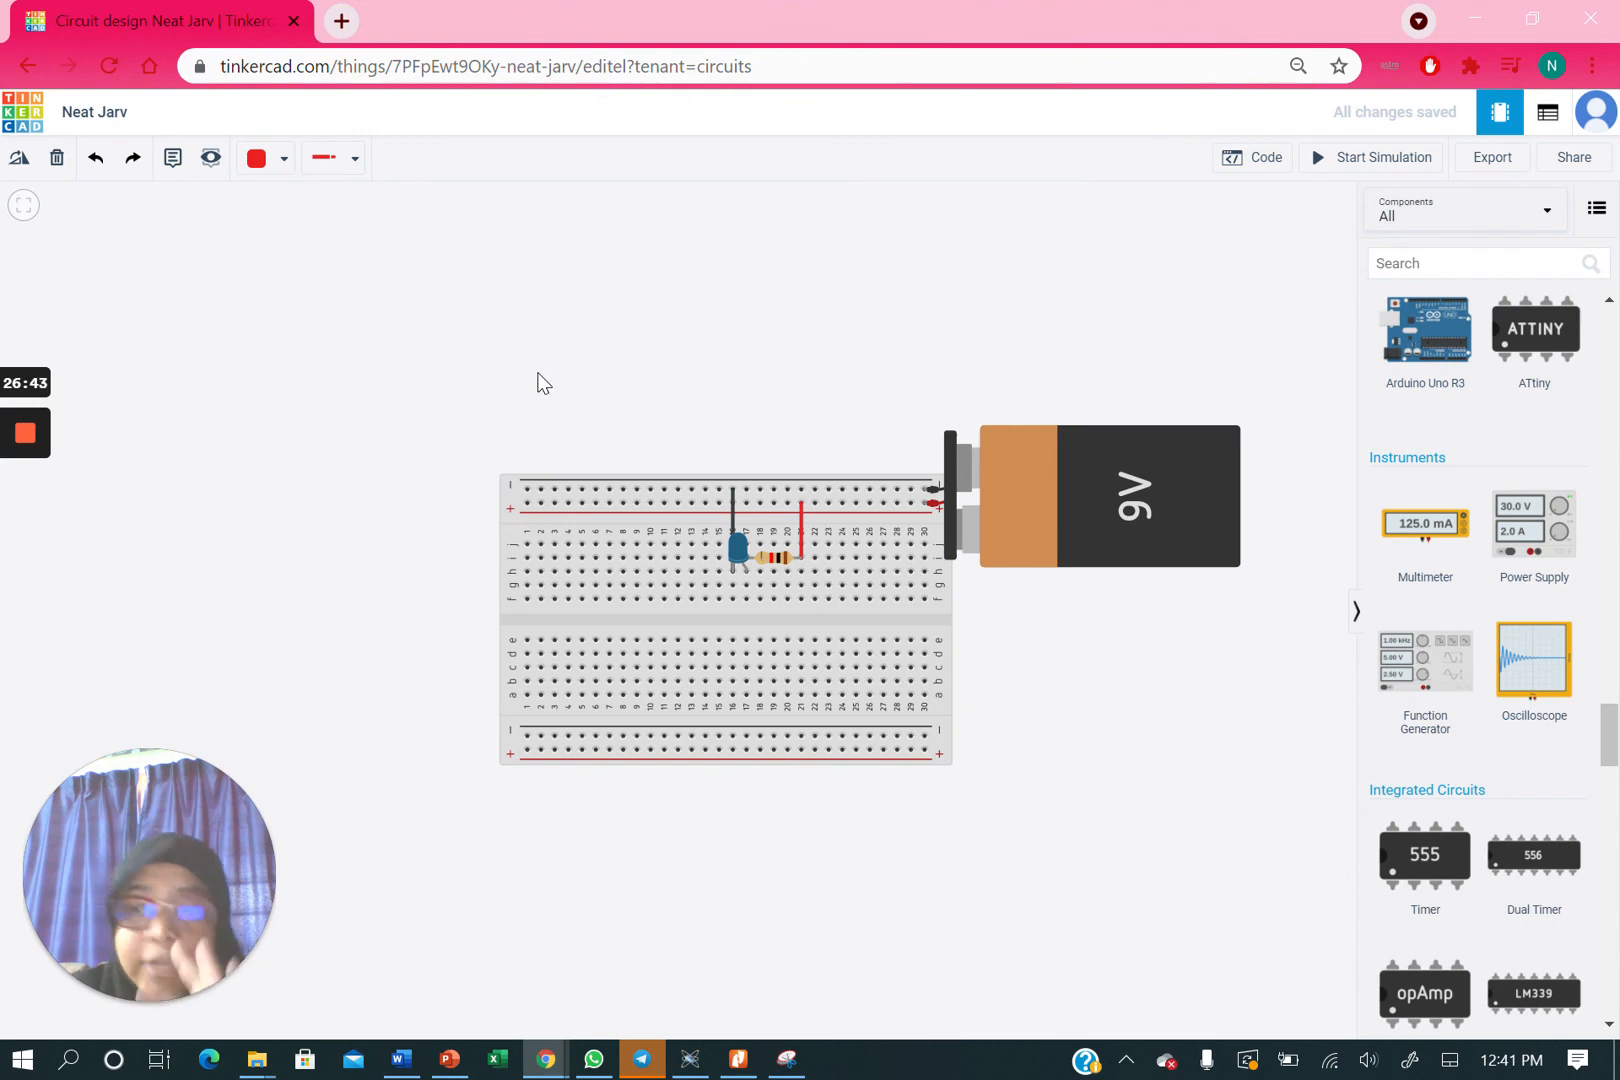
pyautogui.moveTo(27, 440)
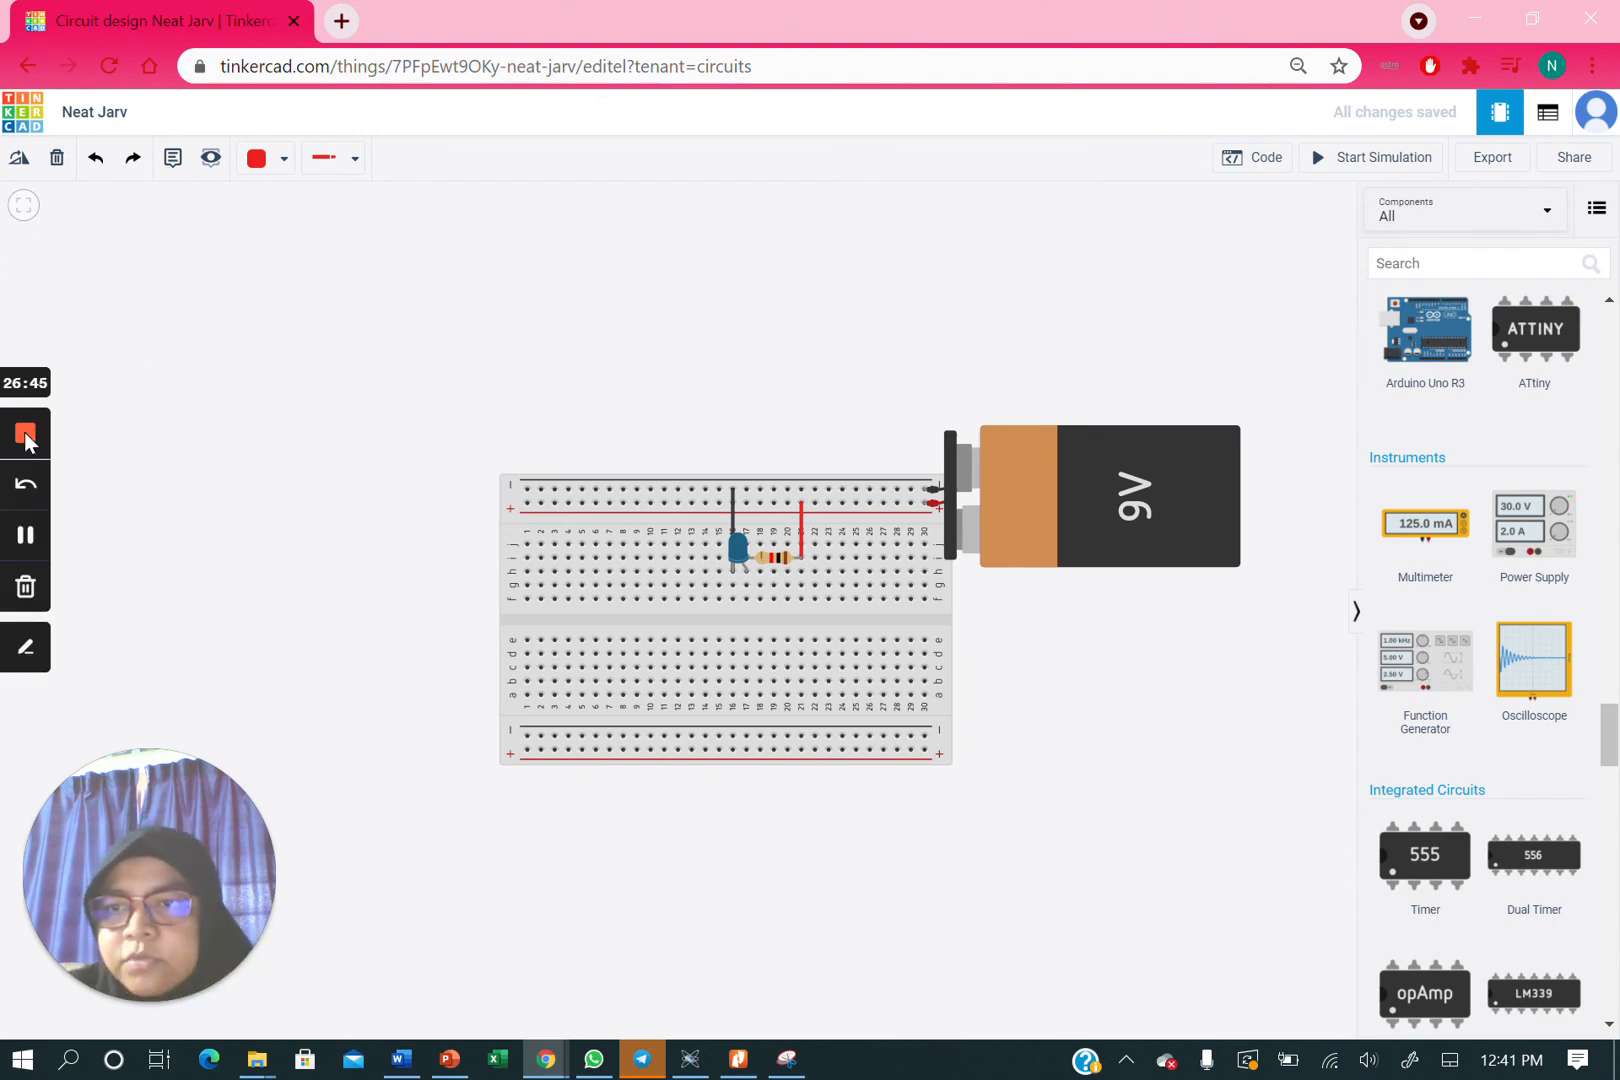